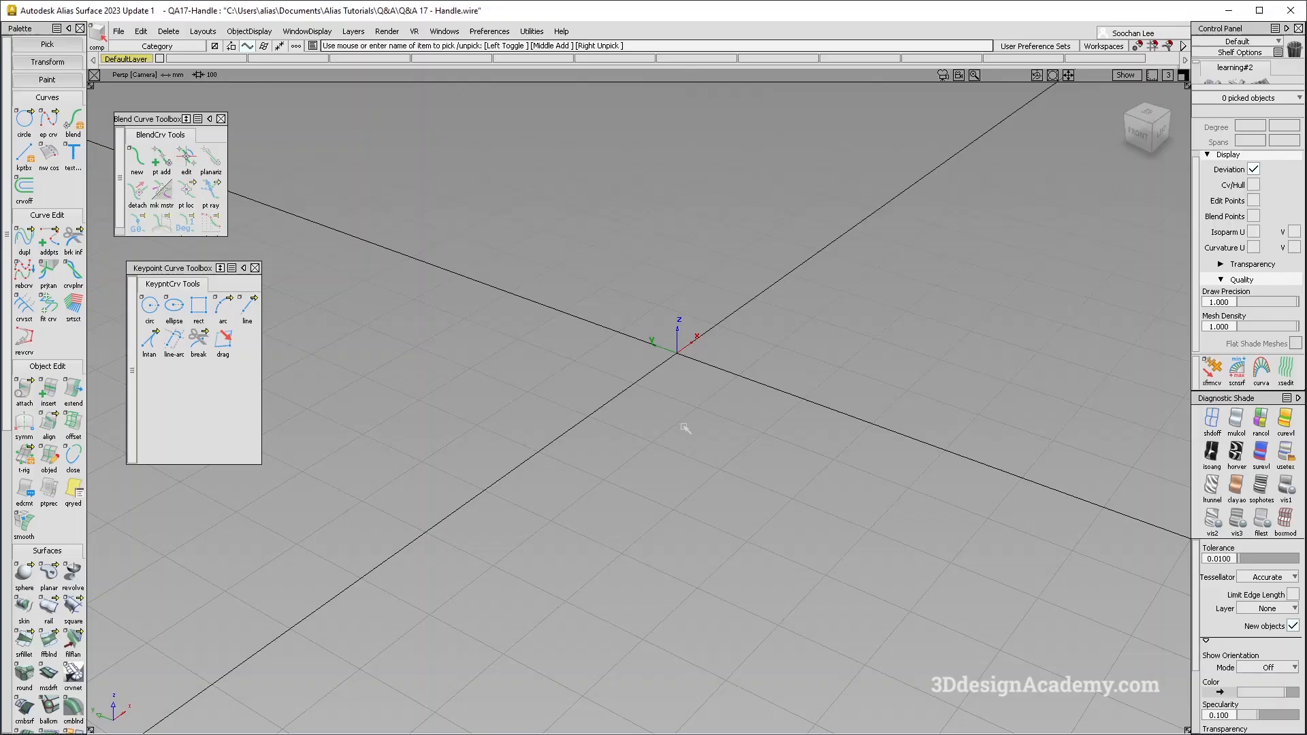
- Draw a straight two-point edit point curve along the X axis, passing through the origin
{"action": "mouse_move", "coordinate": [647, 436]}
{"action": "left_mouse_down", "text": "alt+shift"}
{"action": "mouse_move", "coordinate": [659, 386]}
{"action": "mouse_move", "coordinate": [653, 436]}
{"action": "left_mouse_up", "text": "alt+shift"}
{"action": "left_click_drag", "start_coordinate": [652, 478], "coordinate": [540, 273], "text": "ctrl+shift"}
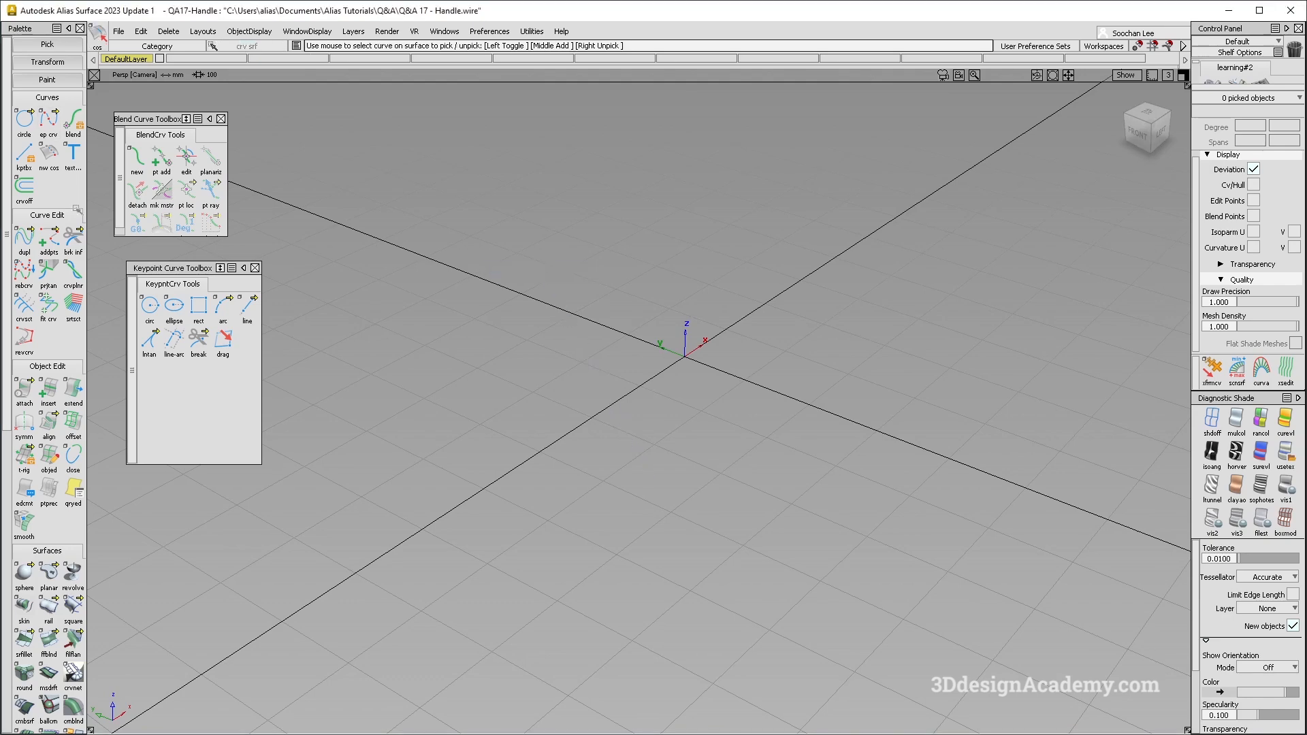
{"action": "left_click_drag", "start_coordinate": [696, 365], "coordinate": [629, 412], "text": "alt+shift"}
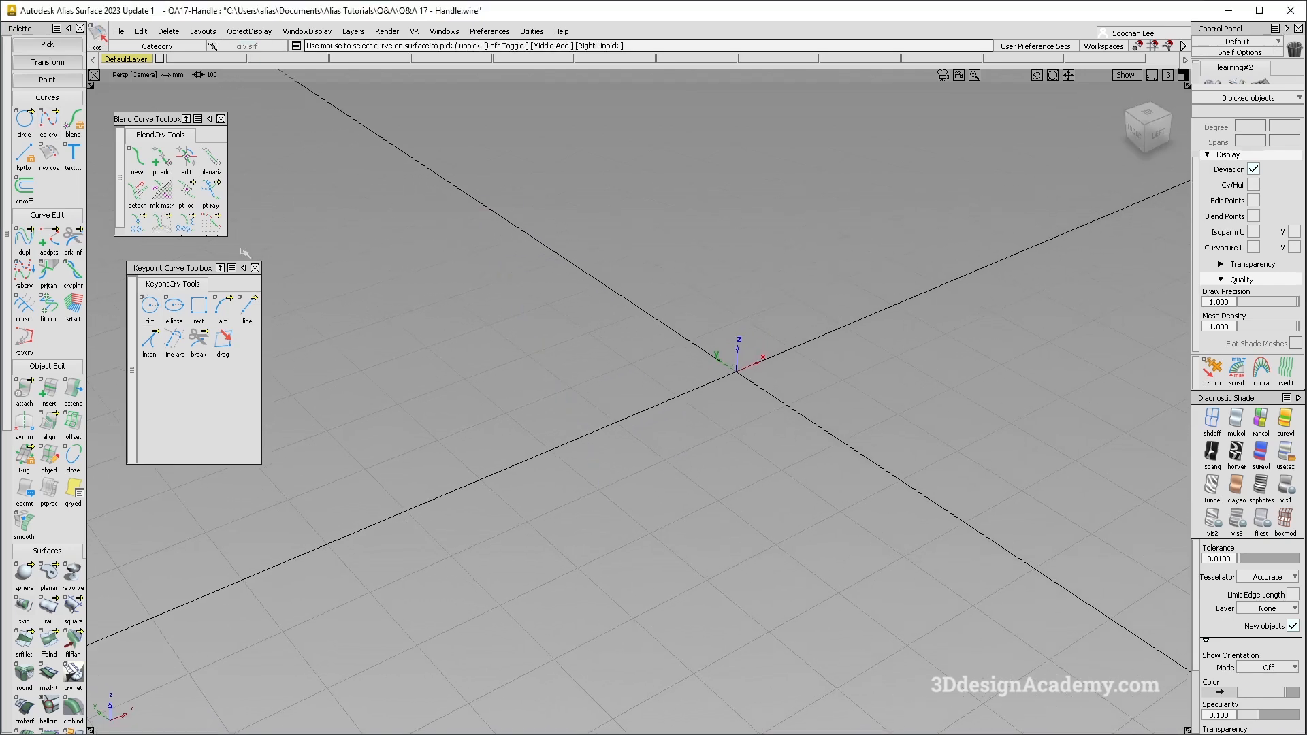
{"action": "left_click", "coordinate": [48, 120]}
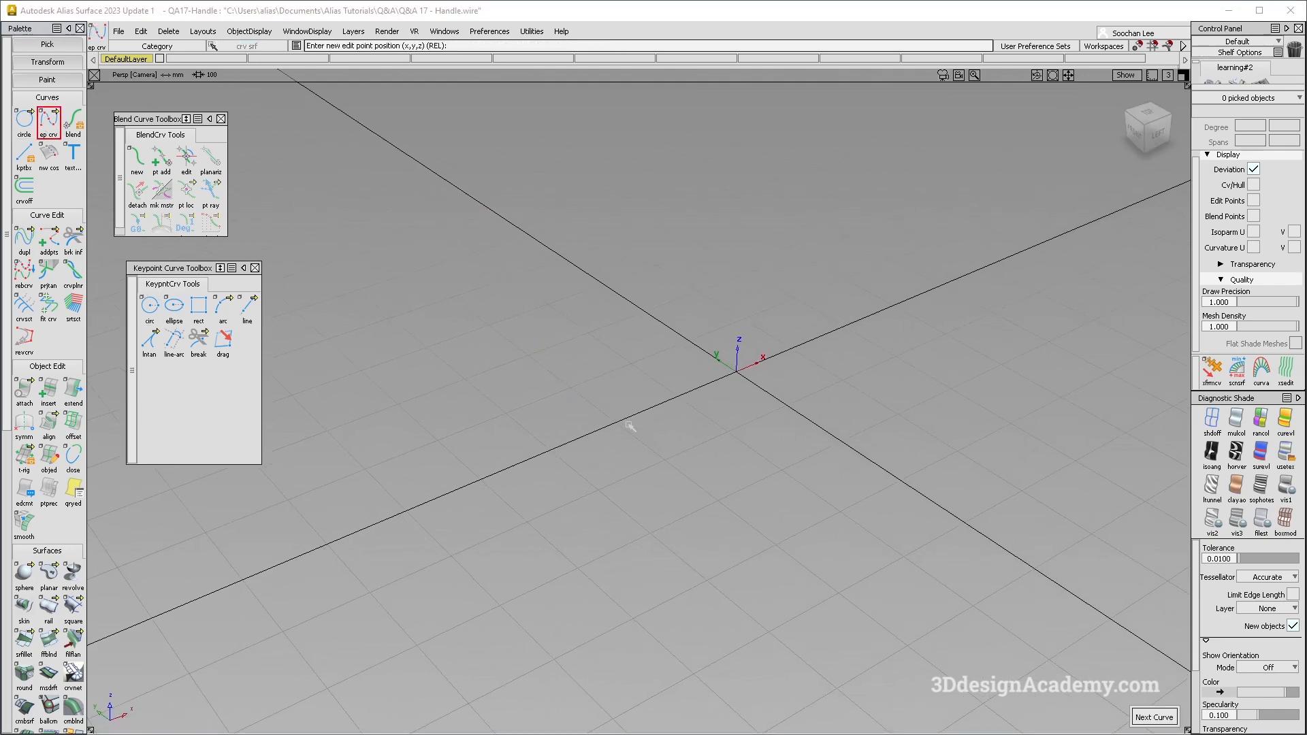
{"action": "left_click", "coordinate": [615, 422]}
{"action": "left_click", "coordinate": [844, 335]}
{"action": "left_click_drag", "start_coordinate": [715, 523], "coordinate": [697, 385], "text": "ctrl+shift"}
{"action": "right_click_drag", "start_coordinate": [712, 391], "coordinate": [687, 379], "text": "alt+shift"}
{"action": "left_click_drag", "start_coordinate": [688, 378], "coordinate": [667, 373], "text": "alt+shift"}
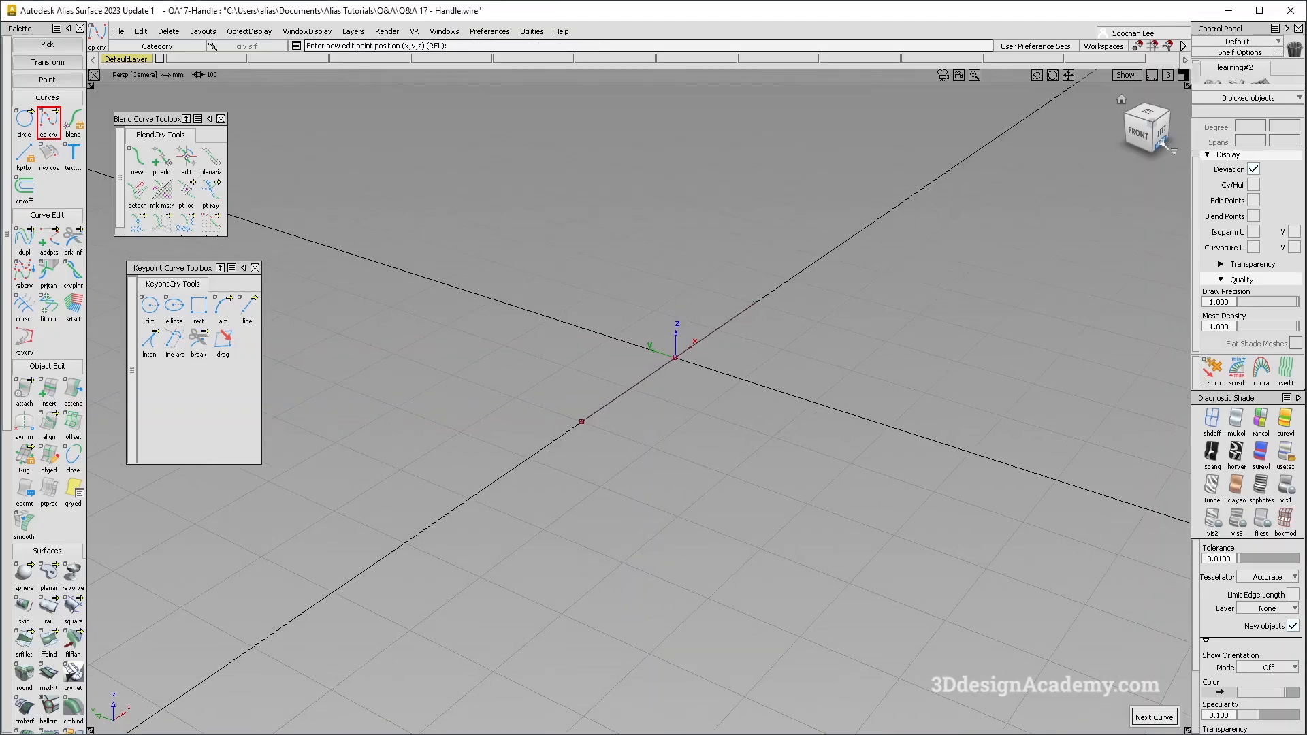
- In an end-on orthographic view, draw a single-span degree 6 keypoint circle centred on the axis line, with a radius of about 150 mm
{"action": "left_click", "coordinate": [1140, 135]}
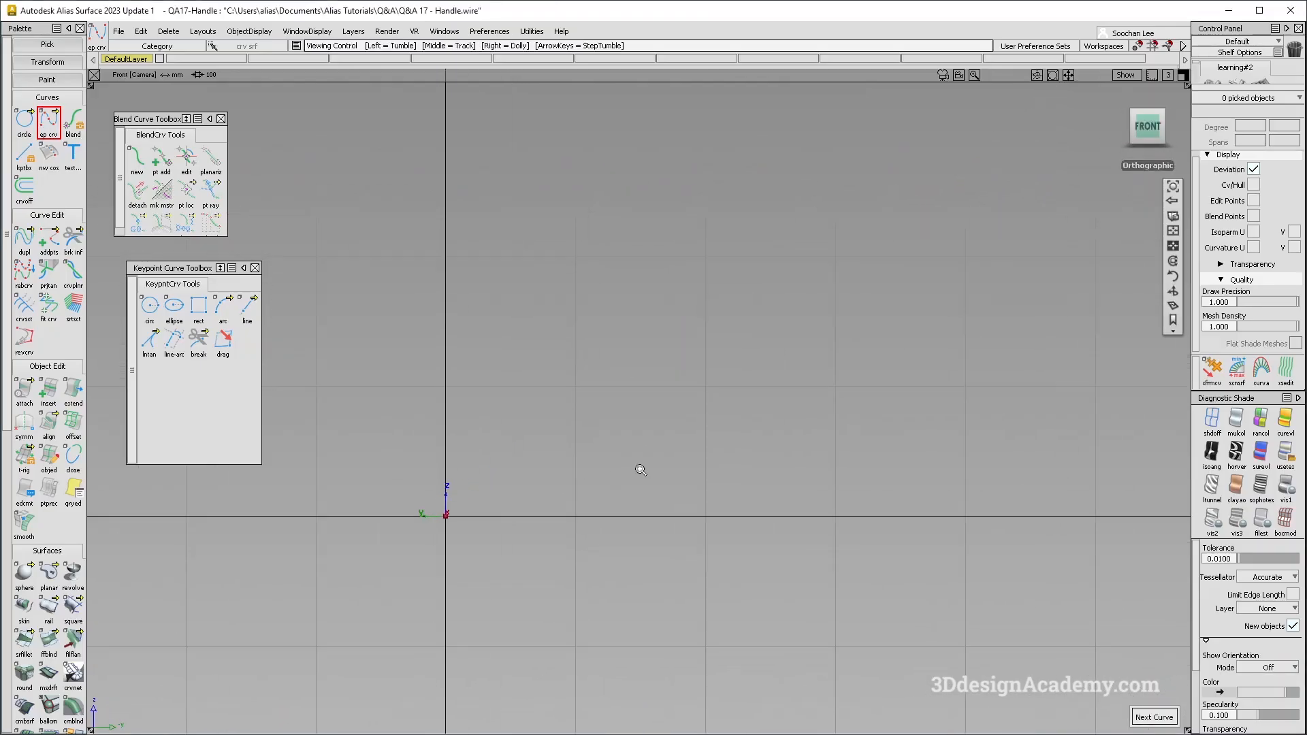
{"action": "right_click_drag", "start_coordinate": [756, 410], "coordinate": [704, 409], "text": "alt+shift"}
{"action": "middle_click_drag", "start_coordinate": [703, 408], "coordinate": [648, 410], "text": "alt+shift"}
{"action": "left_click_drag", "start_coordinate": [506, 500], "coordinate": [443, 470], "text": "ctrl+shift"}
{"action": "left_click", "coordinate": [149, 305]}
{"action": "left_click", "coordinate": [718, 406]}
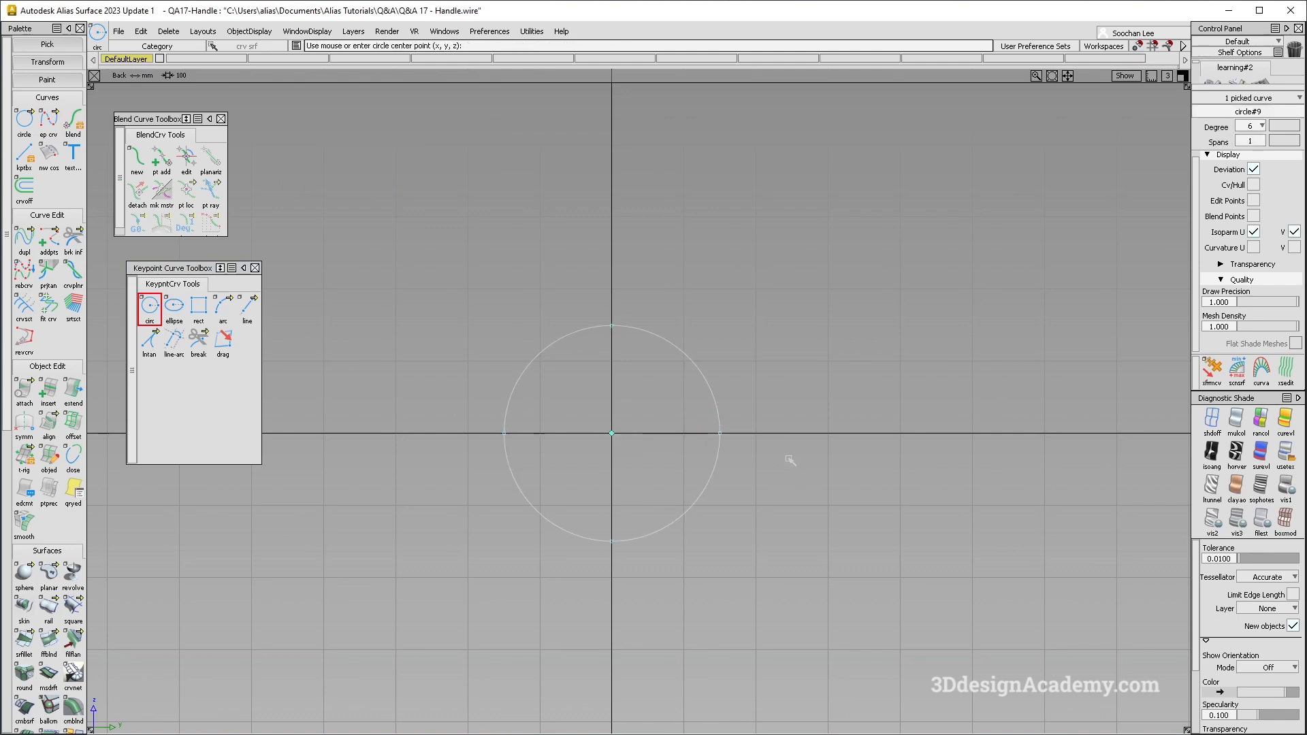
- Show the circle's CVs, hull and edit points, and check its entry in the Information Window
{"action": "key", "text": "ctrl+5"}
{"action": "right_click_drag", "start_coordinate": [763, 335], "coordinate": [807, 396], "text": "ctrl+shift"}
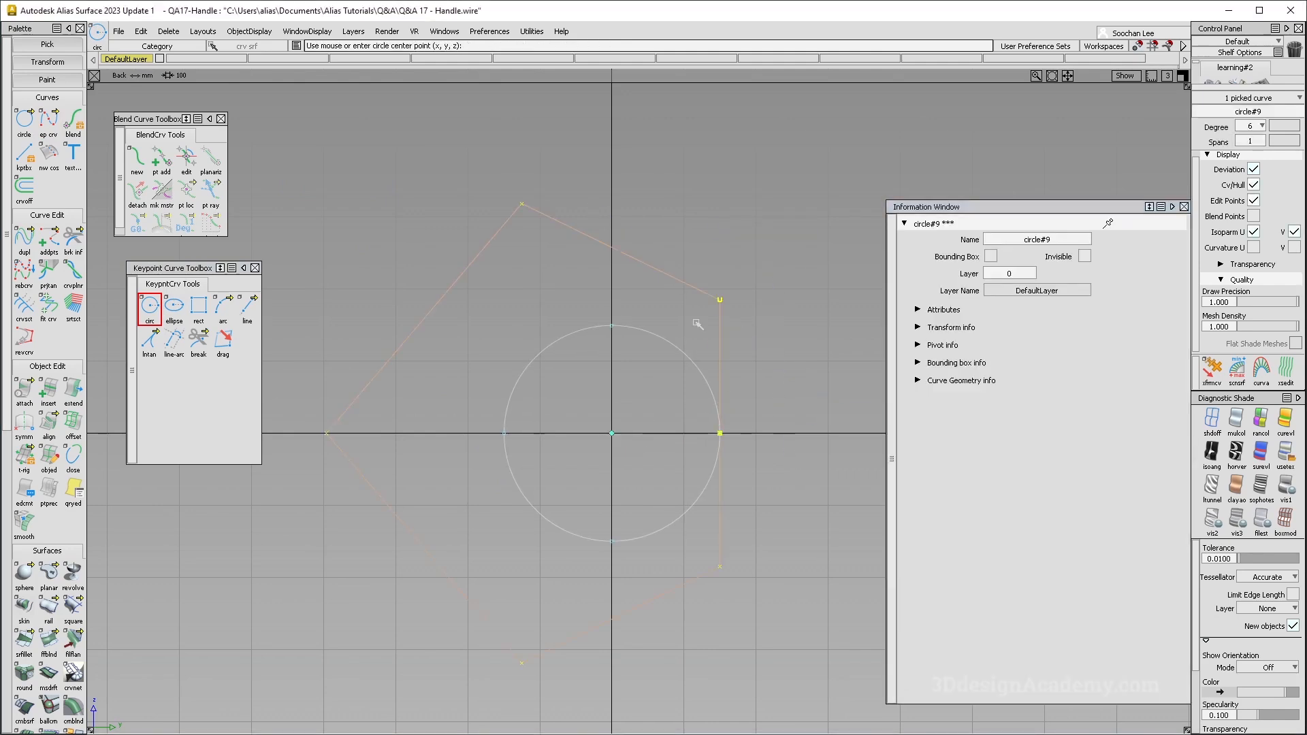
{"action": "middle_click_drag", "start_coordinate": [777, 438], "coordinate": [712, 403], "text": "alt+shift"}
{"action": "left_click", "coordinate": [1184, 207]}
{"action": "middle_click_drag", "start_coordinate": [566, 430], "coordinate": [635, 416], "text": "alt+shift"}
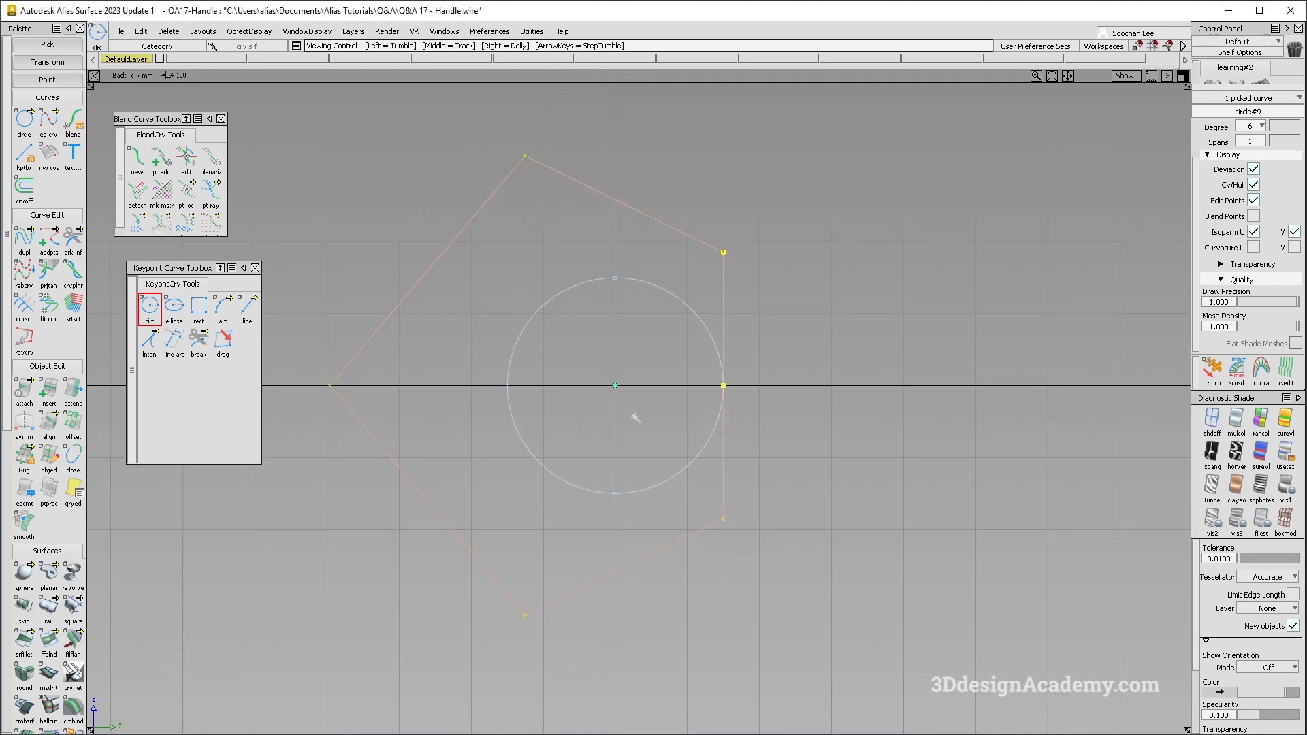
{"action": "left_click_drag", "start_coordinate": [630, 429], "coordinate": [671, 400], "text": "ctrl+shift"}
{"action": "left_click_drag", "start_coordinate": [532, 505], "coordinate": [423, 247], "text": "ctrl+shift"}
- Measure the circle's radius of curvature with a radius locator
{"action": "scroll", "coordinate": [48, 589], "scroll_direction": "down", "scroll_amount": 1}
{"action": "scroll", "coordinate": [48, 584], "scroll_direction": "down", "scroll_amount": 20}
{"action": "left_click_drag", "start_coordinate": [73, 574], "coordinate": [147, 580]}
{"action": "left_click_drag", "start_coordinate": [682, 305], "coordinate": [700, 328]}
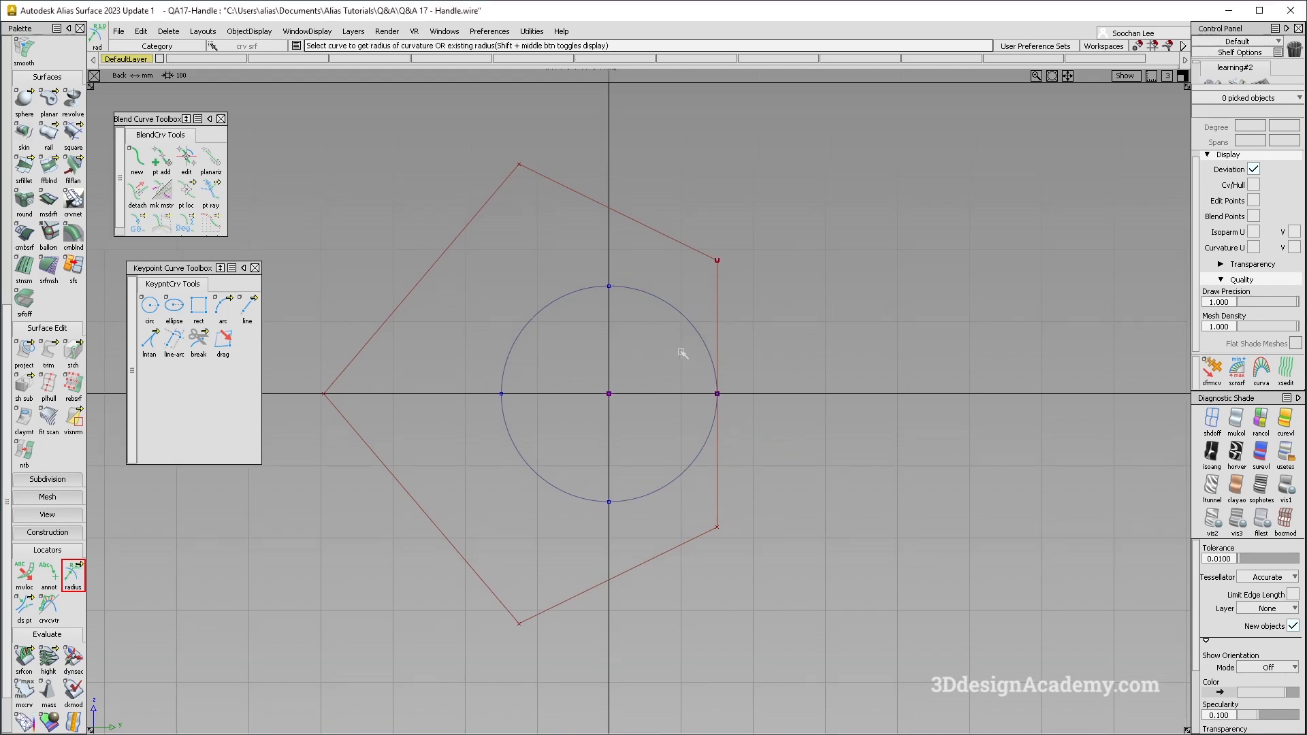
{"action": "middle_click_drag", "start_coordinate": [683, 354], "coordinate": [637, 370], "text": "alt+shift"}
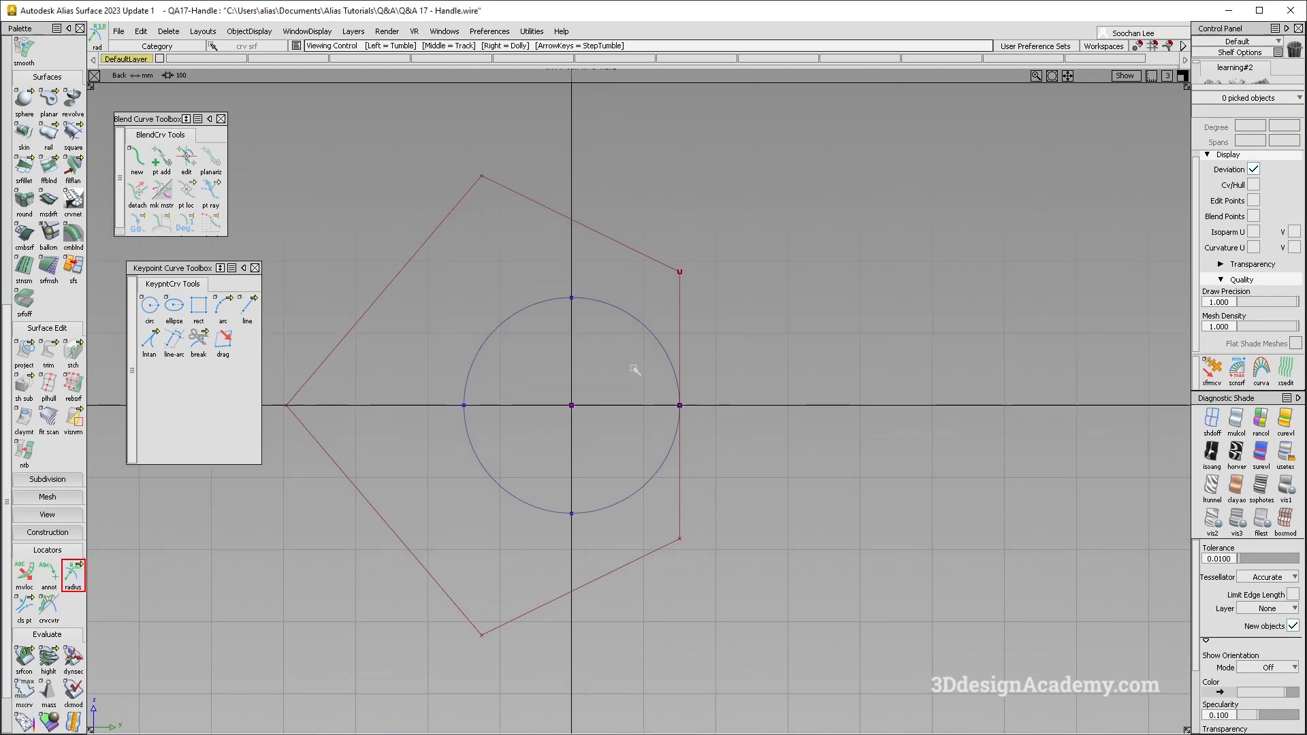
{"action": "middle_click_drag", "start_coordinate": [632, 337], "coordinate": [599, 365], "text": "alt+shift"}
- Check the Rational Flags for primitives and curves in the Construction Options
{"action": "left_click", "coordinate": [490, 32]}
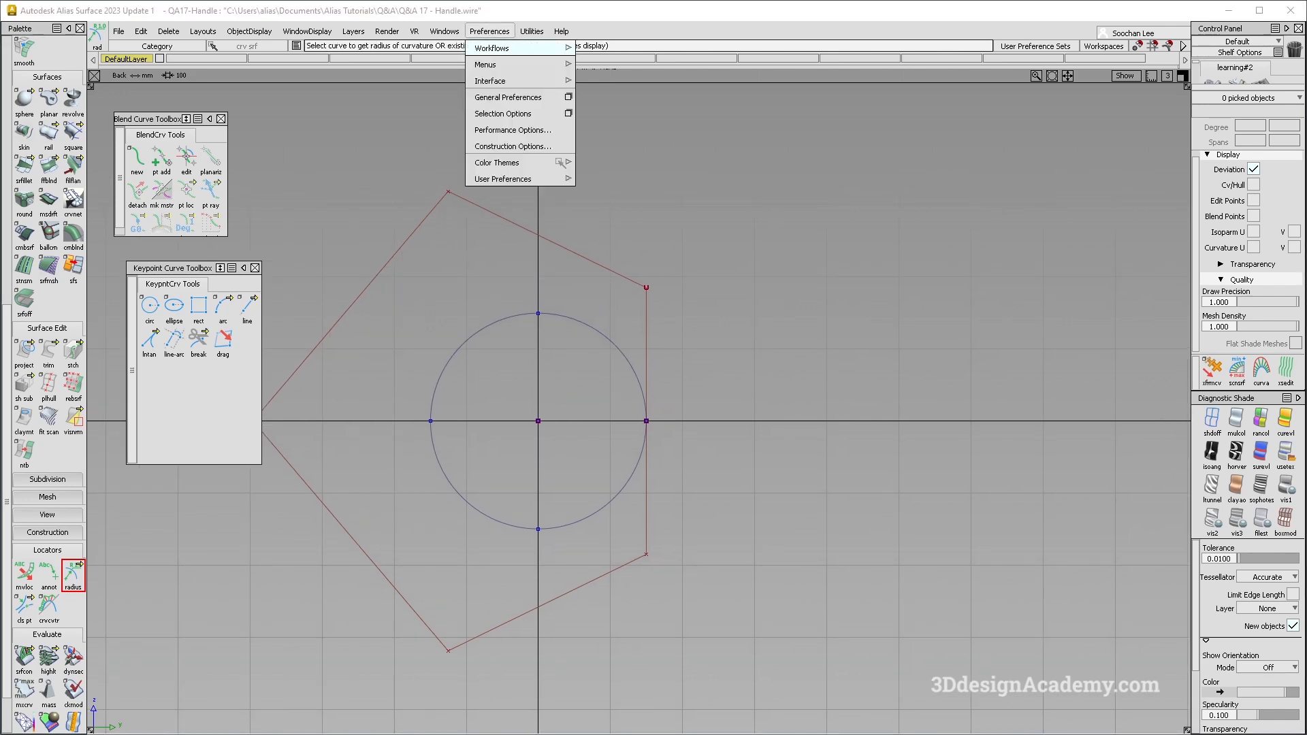
{"action": "left_click", "coordinate": [543, 147]}
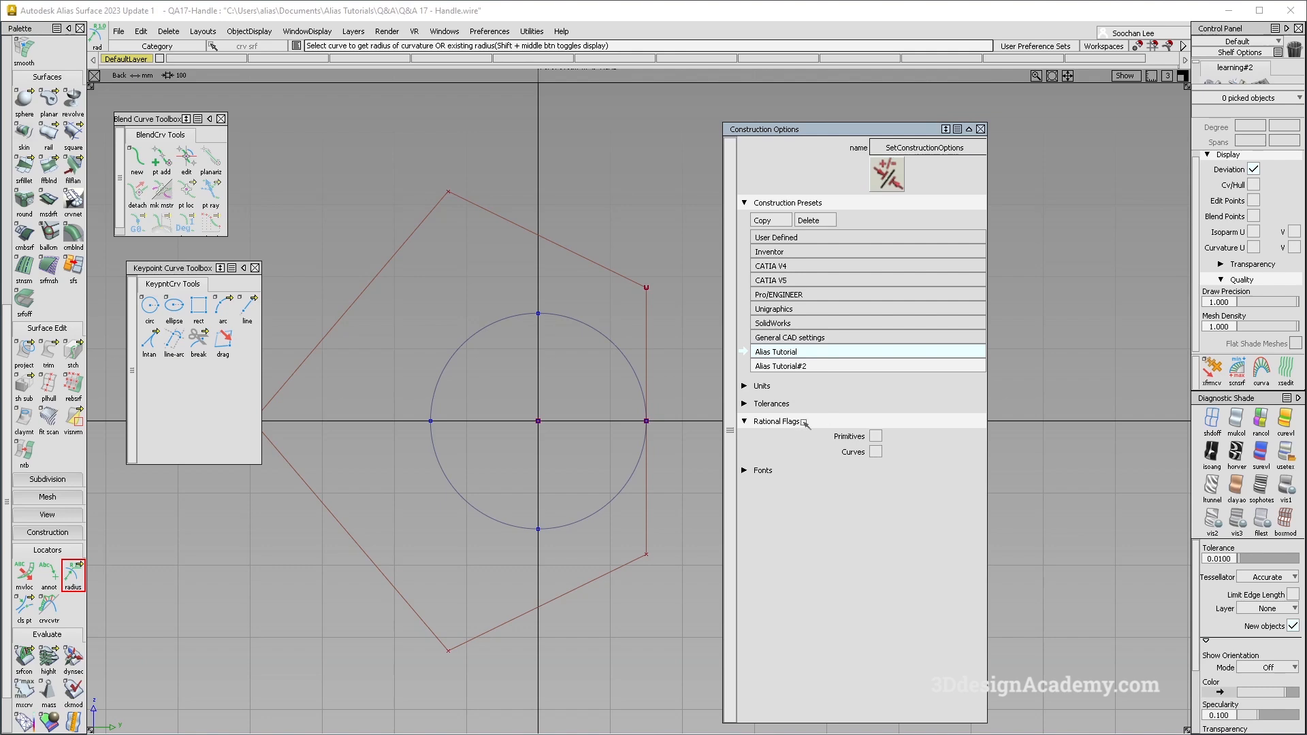
{"action": "left_click", "coordinate": [981, 129]}
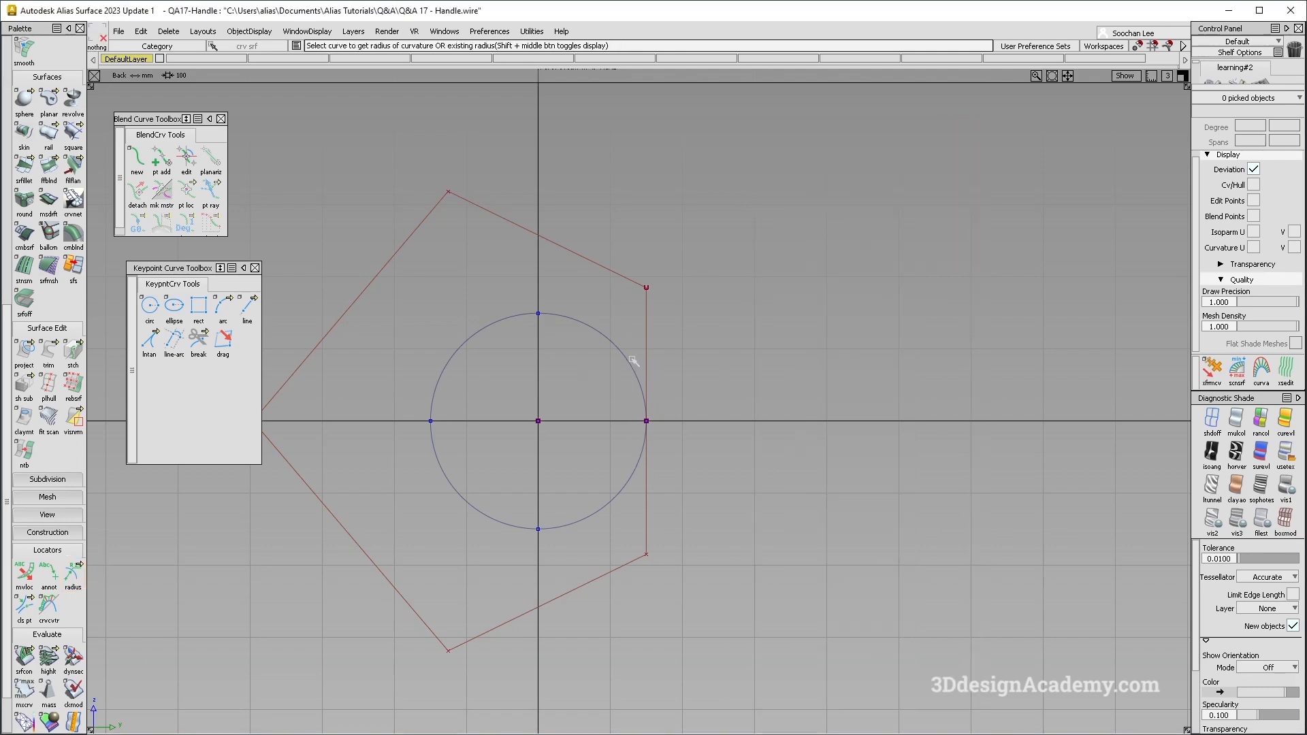
- Pick the single-span circle and delete it
{"action": "middle_click_drag", "start_coordinate": [632, 356], "coordinate": [658, 378], "text": "alt+shift"}
{"action": "left_click_drag", "start_coordinate": [604, 446], "coordinate": [499, 140], "text": "ctrl+shift"}
{"action": "left_click_drag", "start_coordinate": [563, 280], "coordinate": [638, 369], "text": "ctrl+shift"}
{"action": "left_click", "coordinate": [635, 311]}
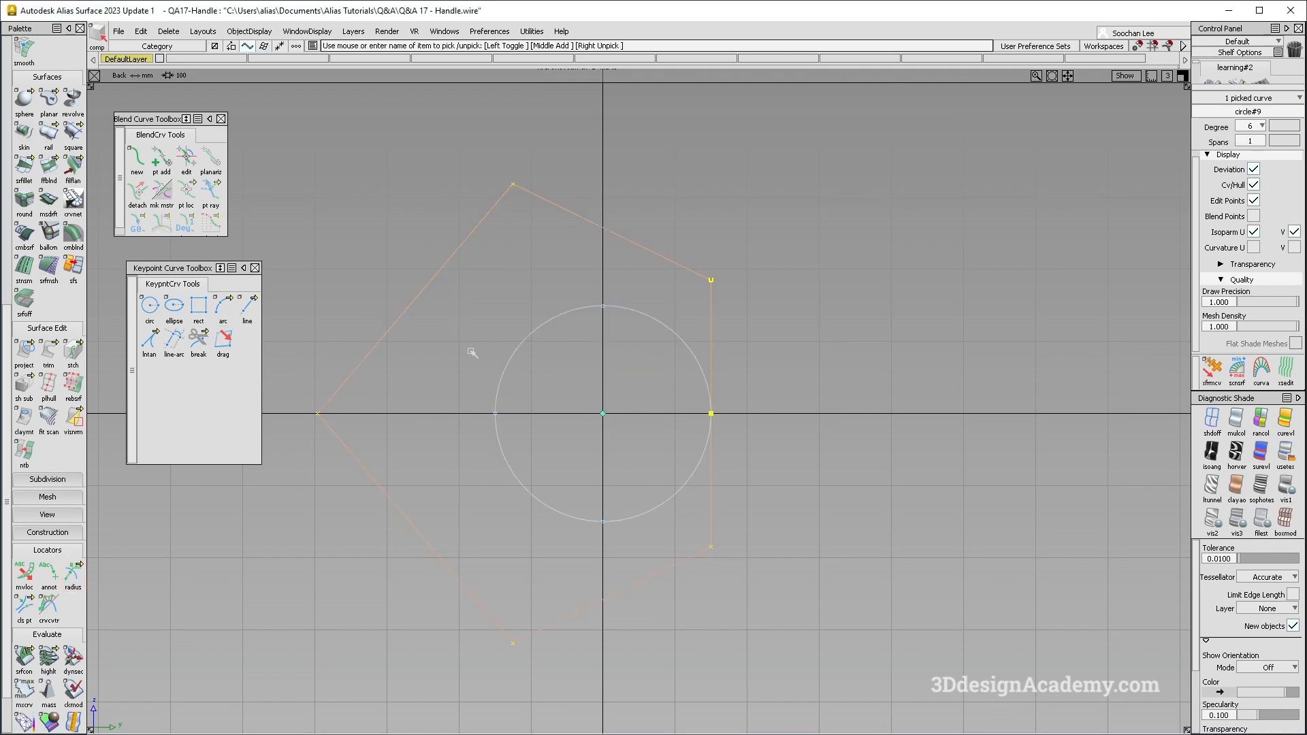
{"action": "key", "text": "Delete"}
{"action": "key", "text": "Return"}
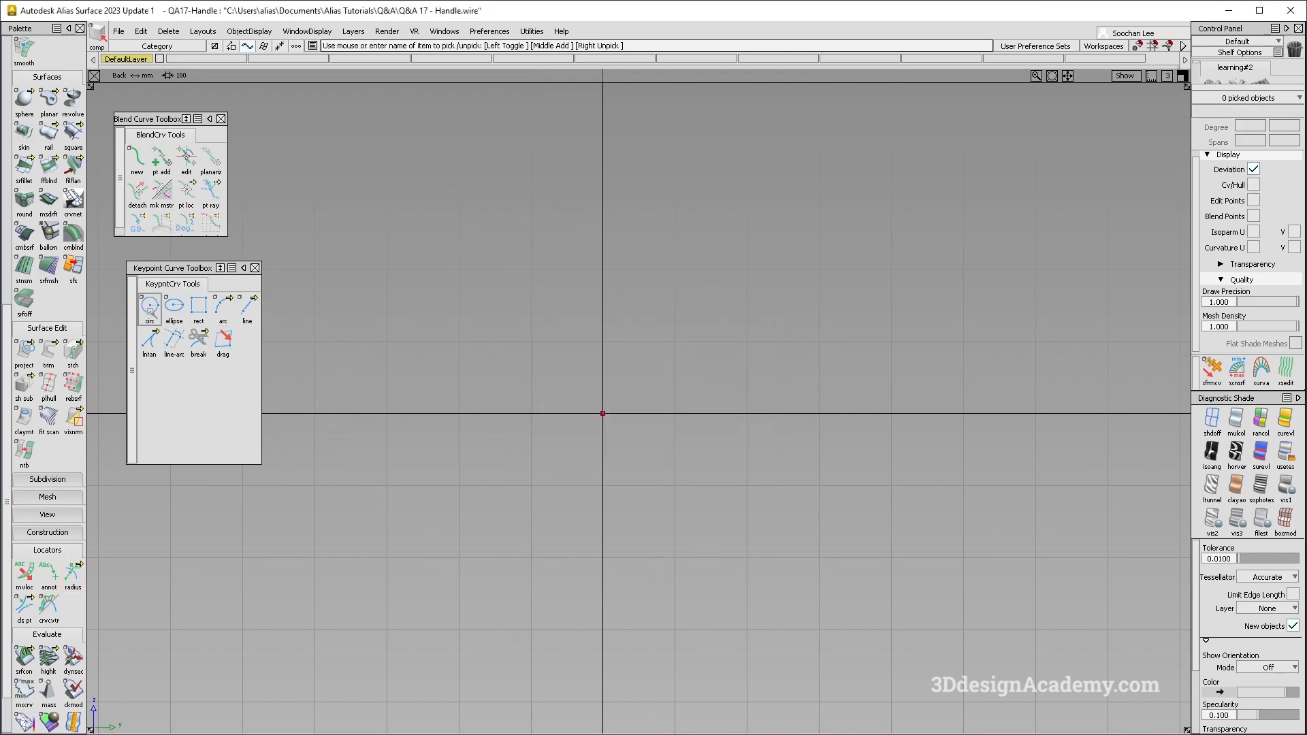
- Draw a keypoint circle with 2 segments, degree 5 and 1 span, centred on the axis line's end, with its CVs and edit points shown
{"action": "double_click", "coordinate": [150, 310]}
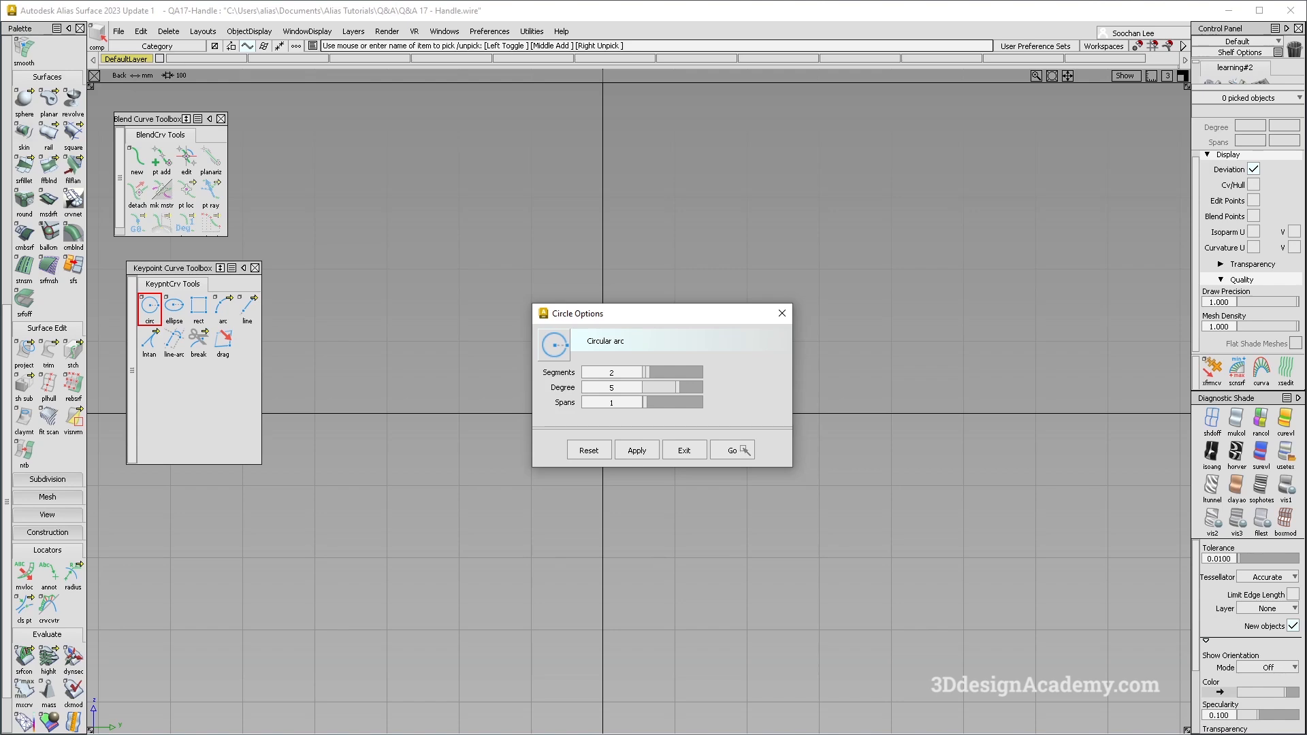
{"action": "left_click", "coordinate": [734, 451]}
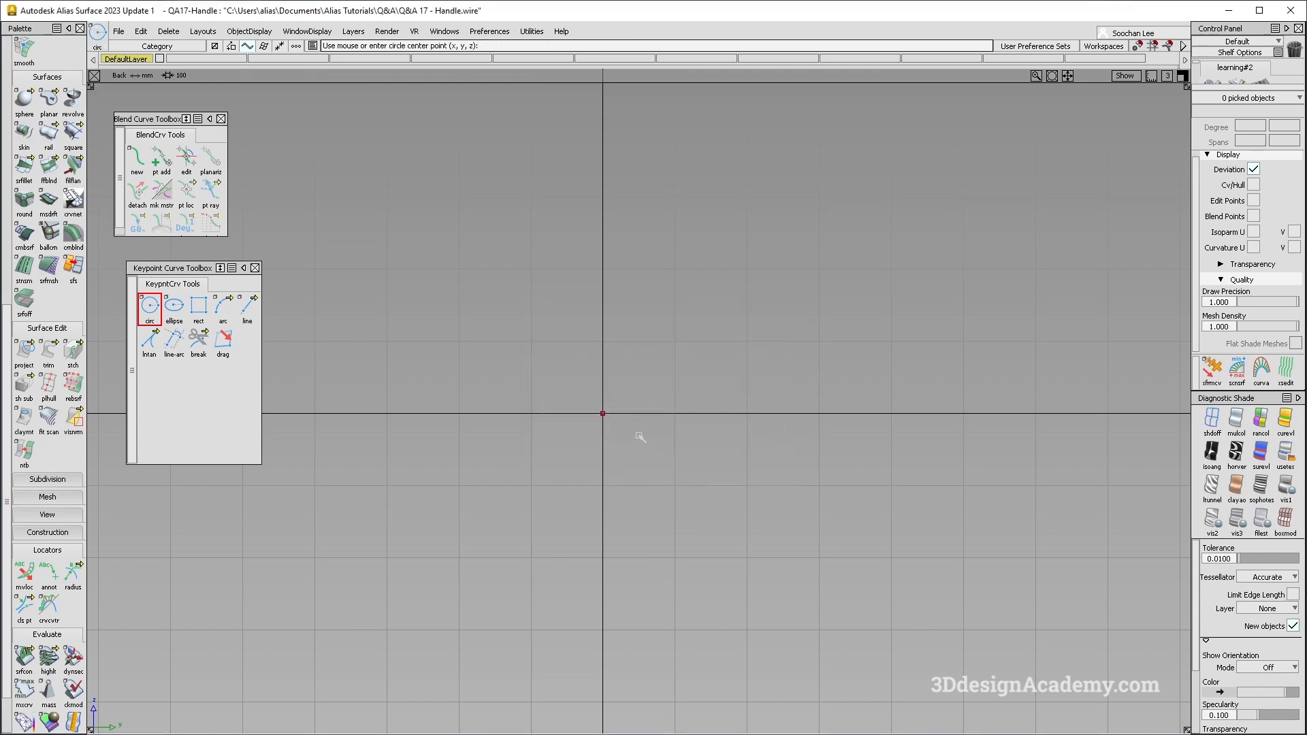
{"action": "left_click", "coordinate": [603, 412]}
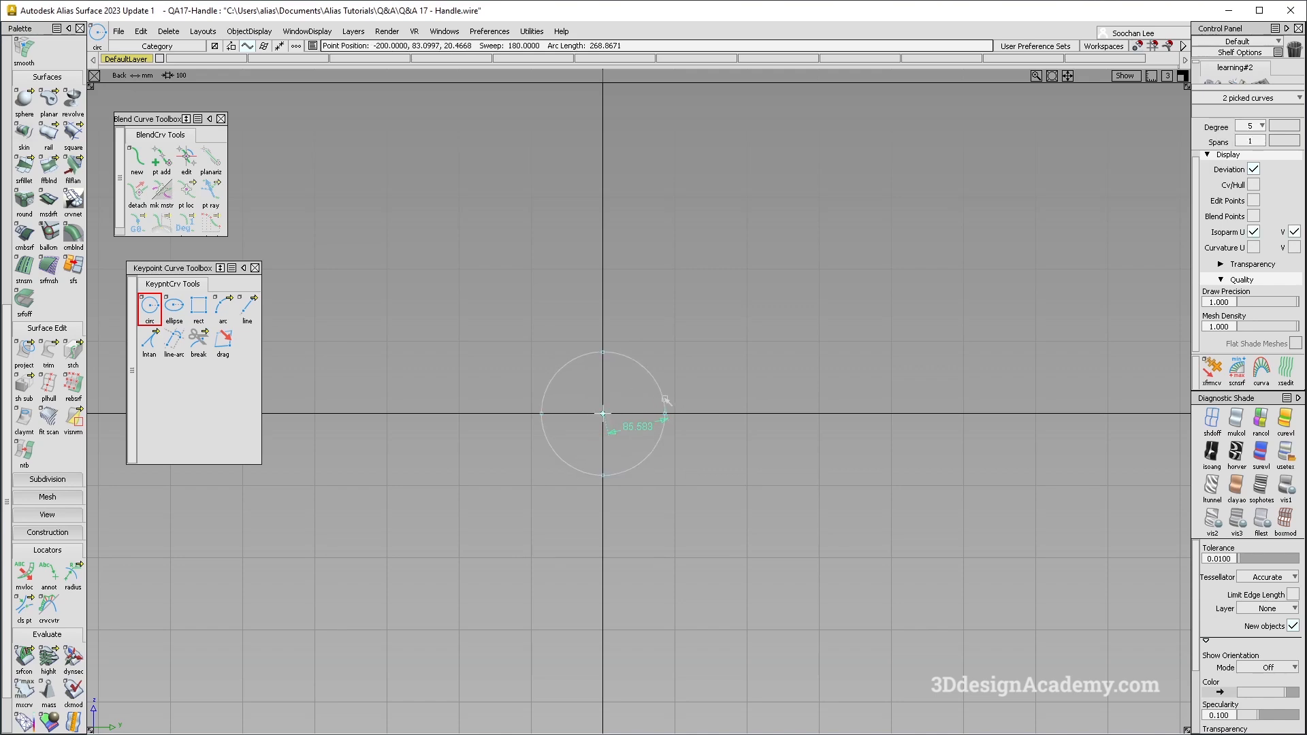
{"action": "right_click_drag", "start_coordinate": [575, 347], "coordinate": [756, 540], "text": "ctrl+shift"}
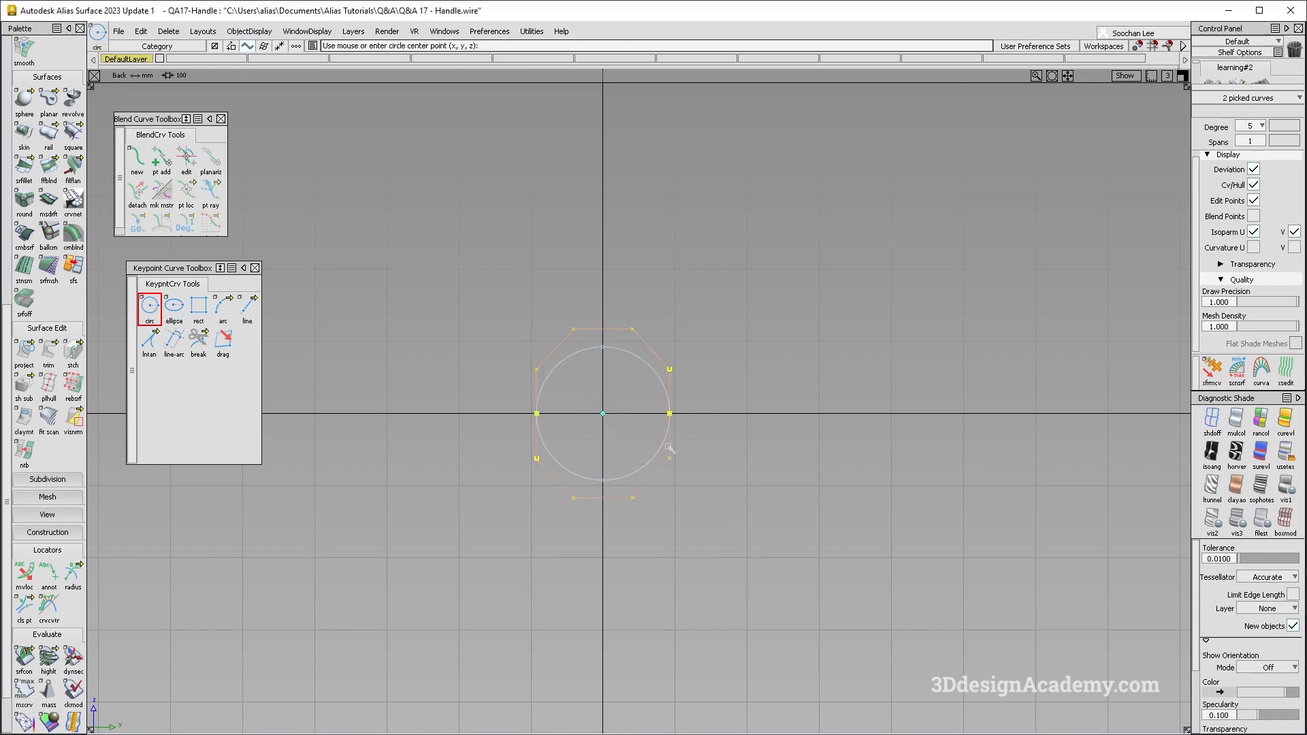
{"action": "left_click_drag", "start_coordinate": [693, 535], "coordinate": [726, 383], "text": "ctrl+shift"}
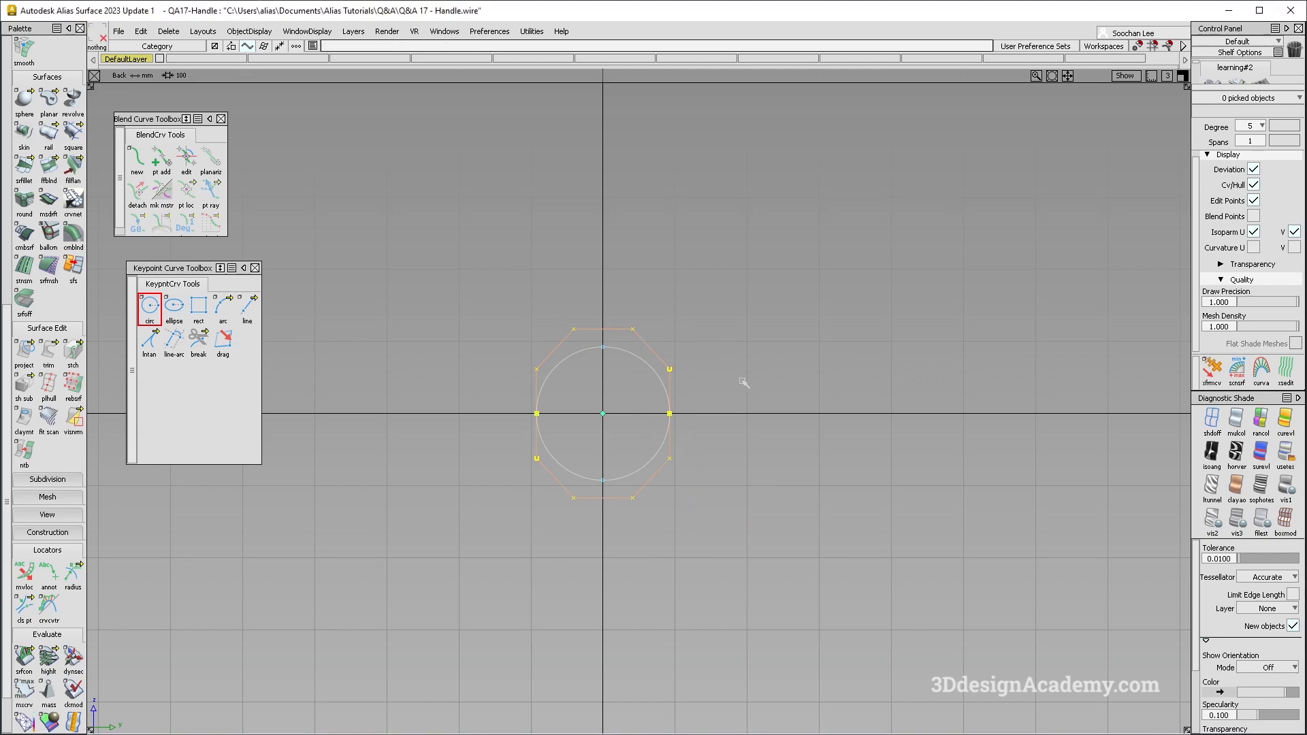
- In the perspective view, copy and paste both half-circle arcs and move the copy to the opposite end of the axis line
{"action": "key", "text": "F8"}
{"action": "left_click_drag", "start_coordinate": [633, 397], "coordinate": [575, 424], "text": "alt+shift"}
{"action": "middle_click_drag", "start_coordinate": [575, 424], "coordinate": [732, 403], "text": "alt+shift"}
{"action": "right_click_drag", "start_coordinate": [753, 398], "coordinate": [723, 396], "text": "alt+shift"}
{"action": "left_click_drag", "start_coordinate": [722, 396], "coordinate": [932, 601], "text": "alt+shift"}
{"action": "left_click_drag", "start_coordinate": [794, 502], "coordinate": [878, 563]}
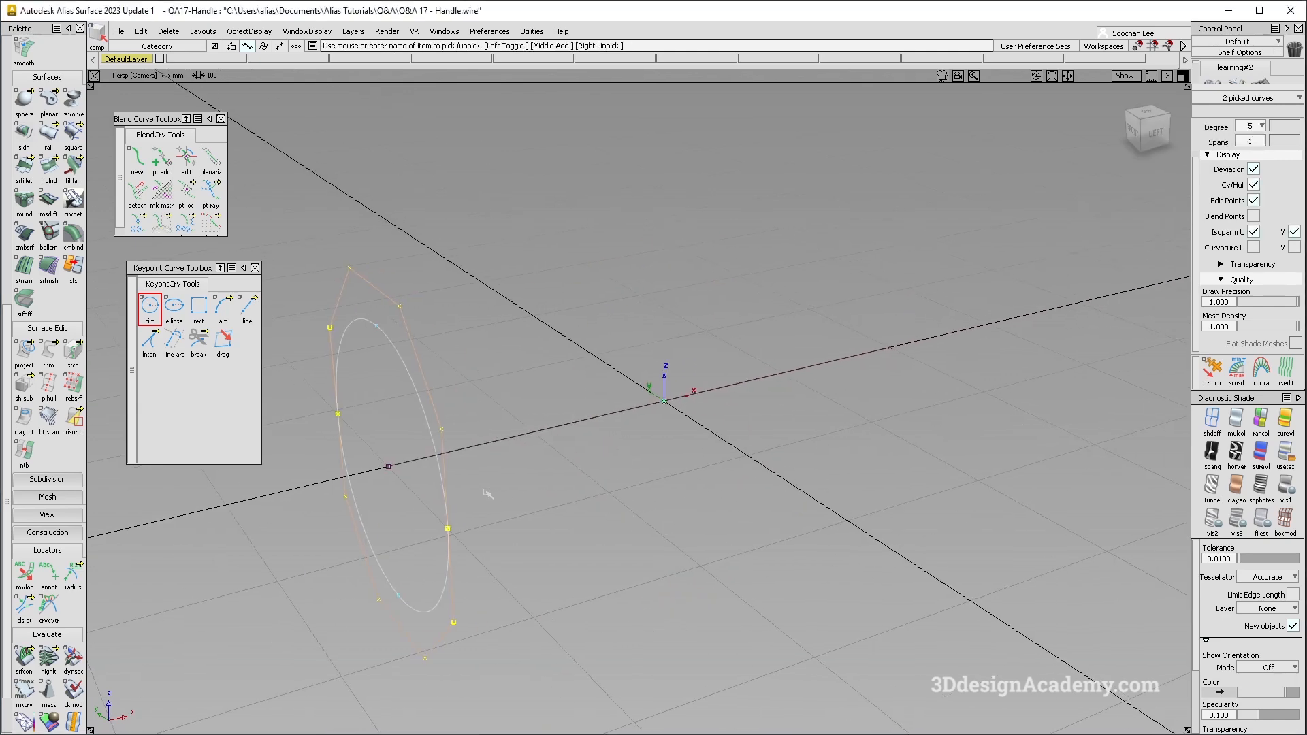
{"action": "key", "text": "ctrl+c"}
{"action": "key", "text": "ctrl+v"}
{"action": "middle_click_drag", "start_coordinate": [383, 509], "coordinate": [410, 486], "text": "ctrl+shift"}
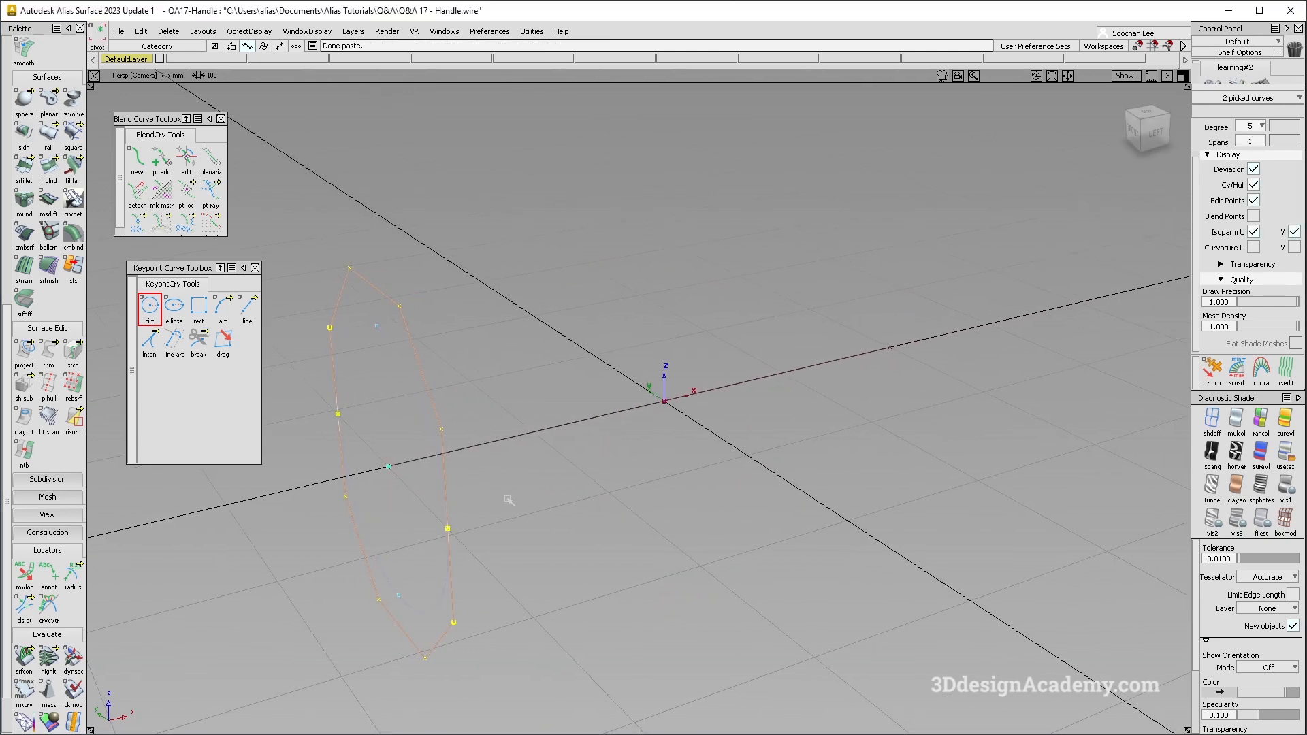
{"action": "left_click", "coordinate": [901, 390], "text": "ctrl"}
- Skin the matching half-circle arcs of the two end circles to form a cylindrical tube
{"action": "middle_click_drag", "start_coordinate": [496, 491], "coordinate": [540, 455], "text": "alt+shift"}
{"action": "left_click_drag", "start_coordinate": [531, 449], "coordinate": [185, 1], "text": "ctrl+shift"}
{"action": "left_click", "coordinate": [25, 132]}
{"action": "left_click", "coordinate": [451, 304]}
{"action": "left_click", "coordinate": [937, 204]}
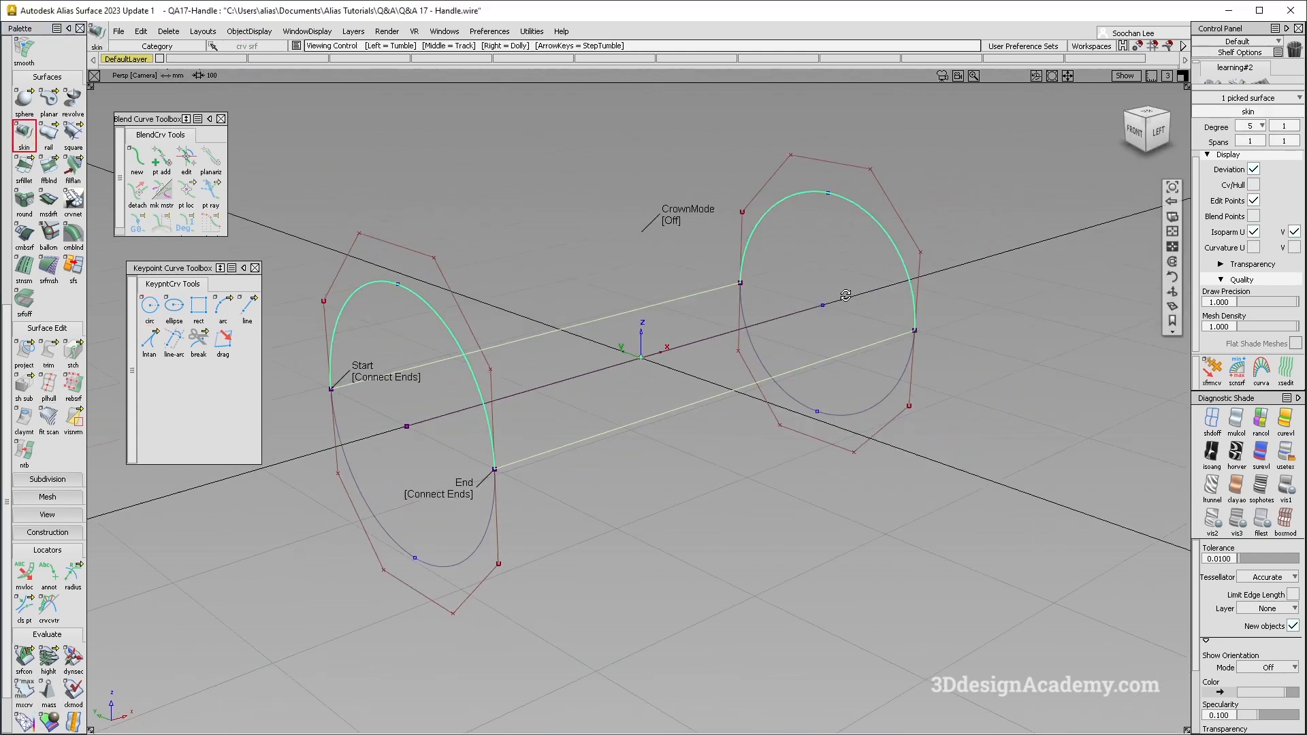
{"action": "key", "text": "ctrl+z"}
- Switch to the reference image of the red handle and compare its form with the tube
{"action": "key", "text": "alt+Tab"}
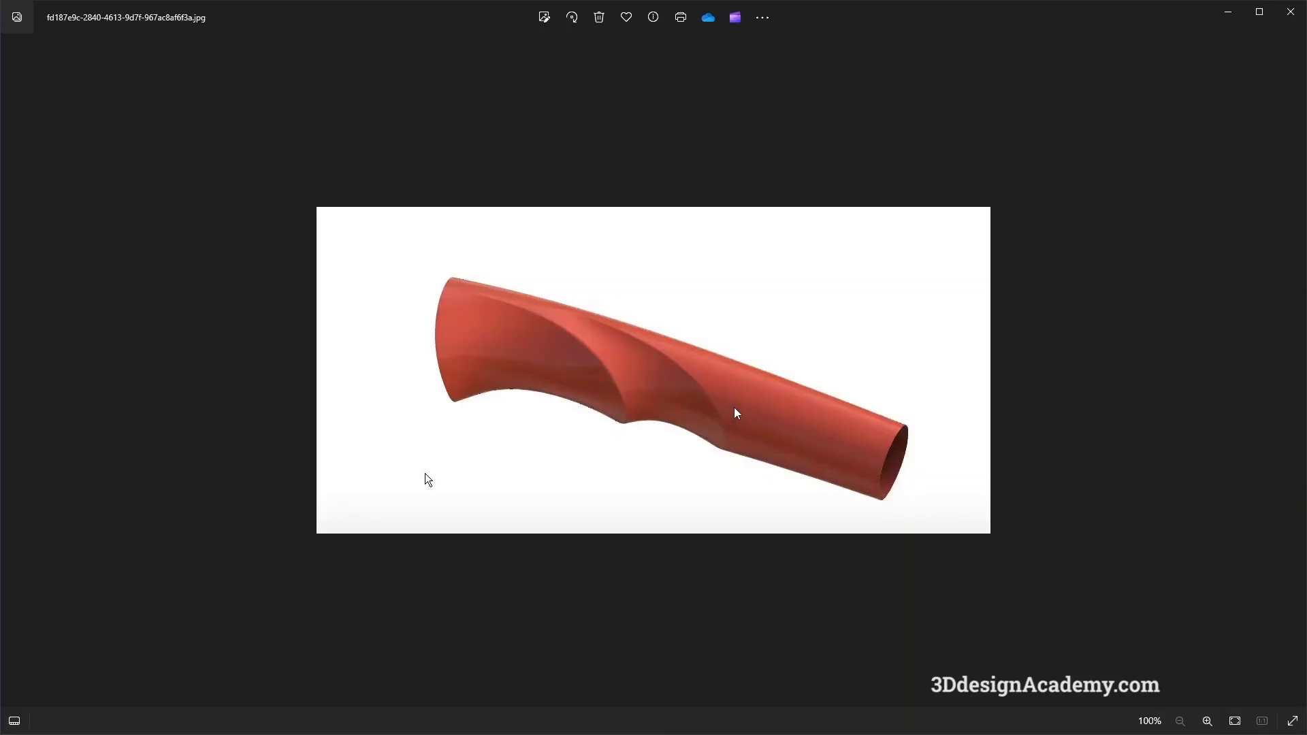
{"action": "key", "text": "alt+Tab"}
{"action": "middle_click_drag", "start_coordinate": [488, 408], "coordinate": [577, 409], "text": "alt+shift"}
{"action": "key", "text": "alt+Tab"}
{"action": "key", "text": "alt+Tab"}
- Display the skinned tube with diagnostic shading and compare it with the reference handle image
{"action": "left_click_drag", "start_coordinate": [851, 389], "coordinate": [851, 436]}
{"action": "left_click_drag", "start_coordinate": [919, 371], "coordinate": [898, 366], "text": "alt+shift"}
{"action": "left_click_drag", "start_coordinate": [899, 365], "coordinate": [855, 527], "text": "ctrl+shift"}
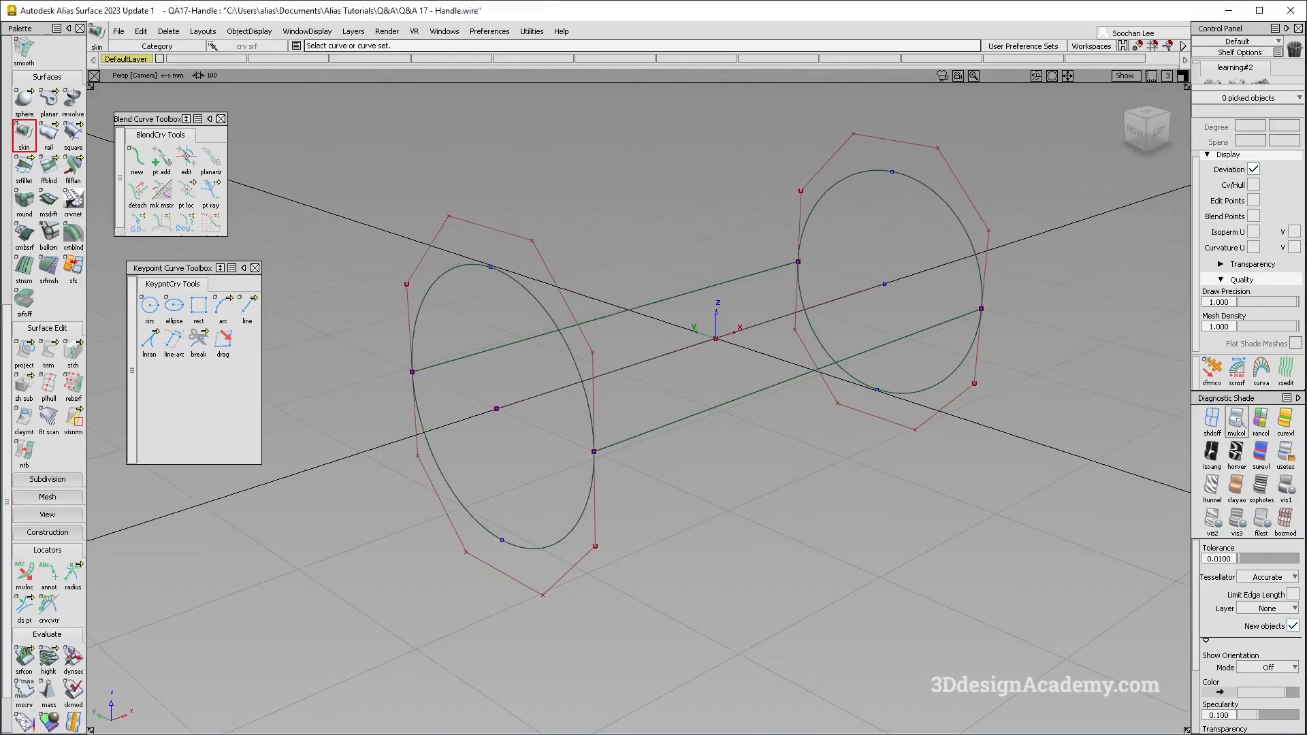
{"action": "right_click_drag", "start_coordinate": [836, 420], "coordinate": [788, 402], "text": "alt+shift"}
{"action": "left_click_drag", "start_coordinate": [788, 403], "coordinate": [692, 394], "text": "alt+shift"}
{"action": "middle_click_drag", "start_coordinate": [692, 394], "coordinate": [528, 330], "text": "alt+shift"}
{"action": "key", "text": "alt+Tab"}
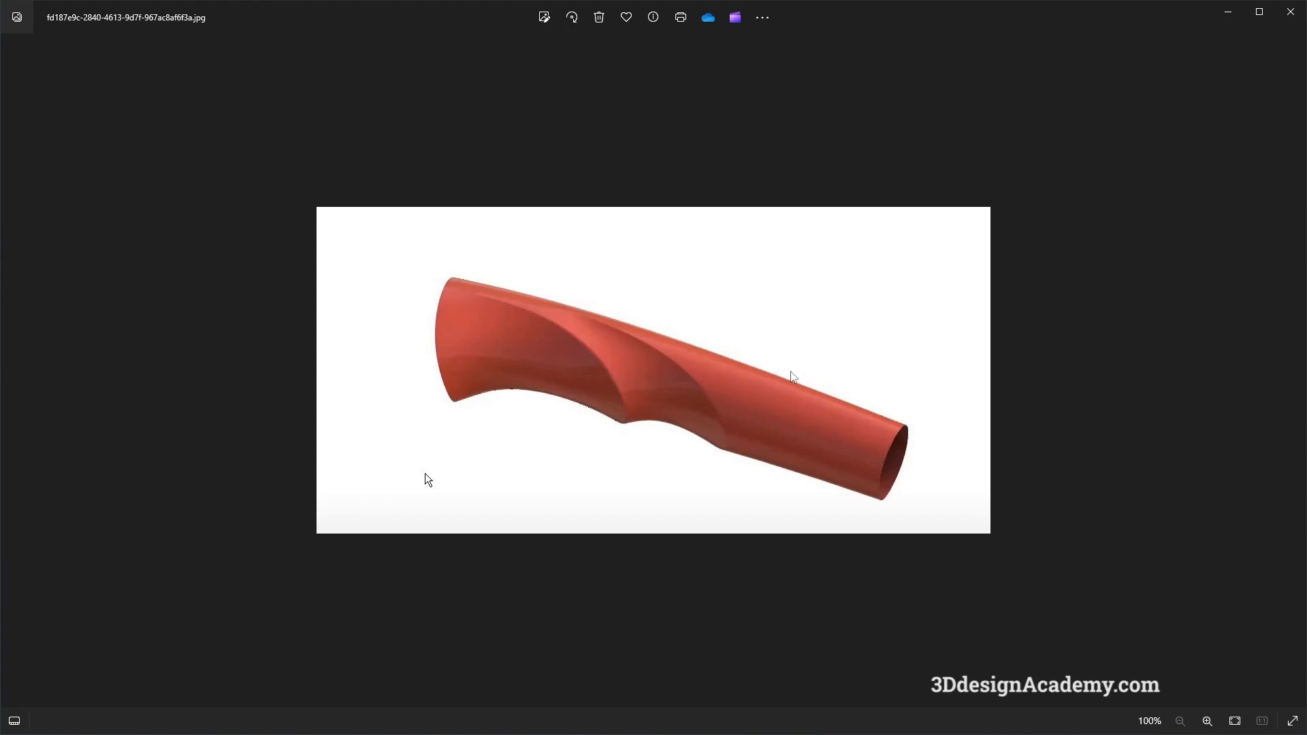
{"action": "key", "text": "alt+Tab"}
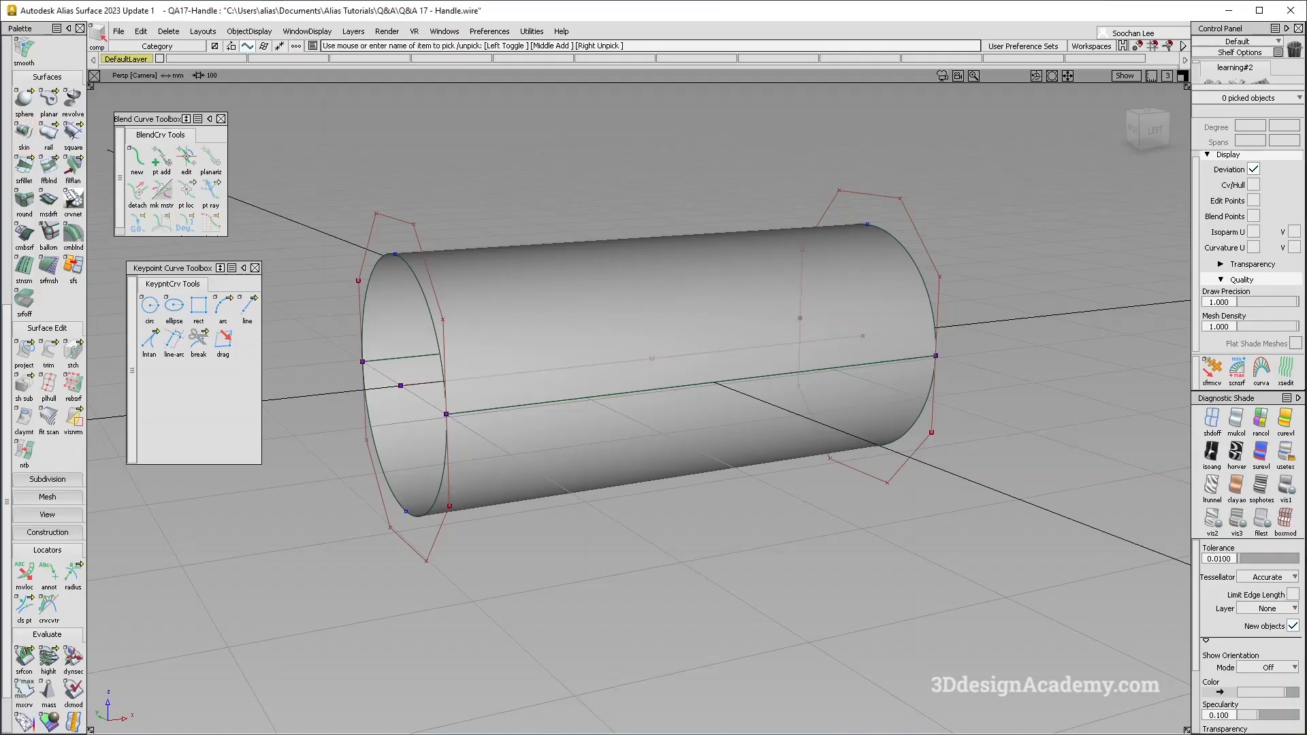
- Pick the four half-circle arcs at both ends of the tube and scale them down together to make the tube slimmer
{"action": "left_click", "coordinate": [433, 329]}
{"action": "left_click_drag", "start_coordinate": [782, 374], "coordinate": [804, 150], "text": "ctrl+shift"}
{"action": "left_click_drag", "start_coordinate": [887, 191], "coordinate": [876, 216]}
{"action": "left_click_drag", "start_coordinate": [391, 207], "coordinate": [404, 232]}
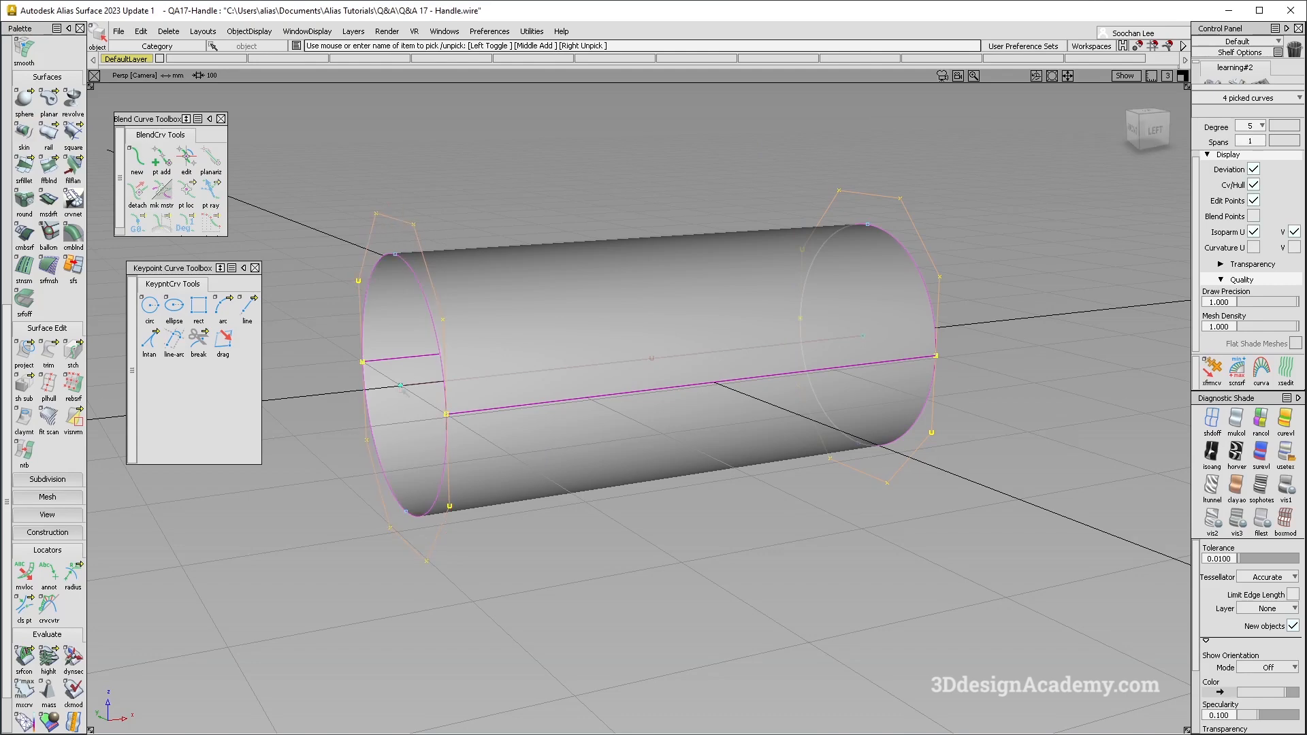
{"action": "left_click_drag", "start_coordinate": [858, 357], "coordinate": [902, 382], "text": "alt+shift"}
{"action": "middle_click_drag", "start_coordinate": [520, 625], "coordinate": [572, 625], "text": "ctrl+shift"}
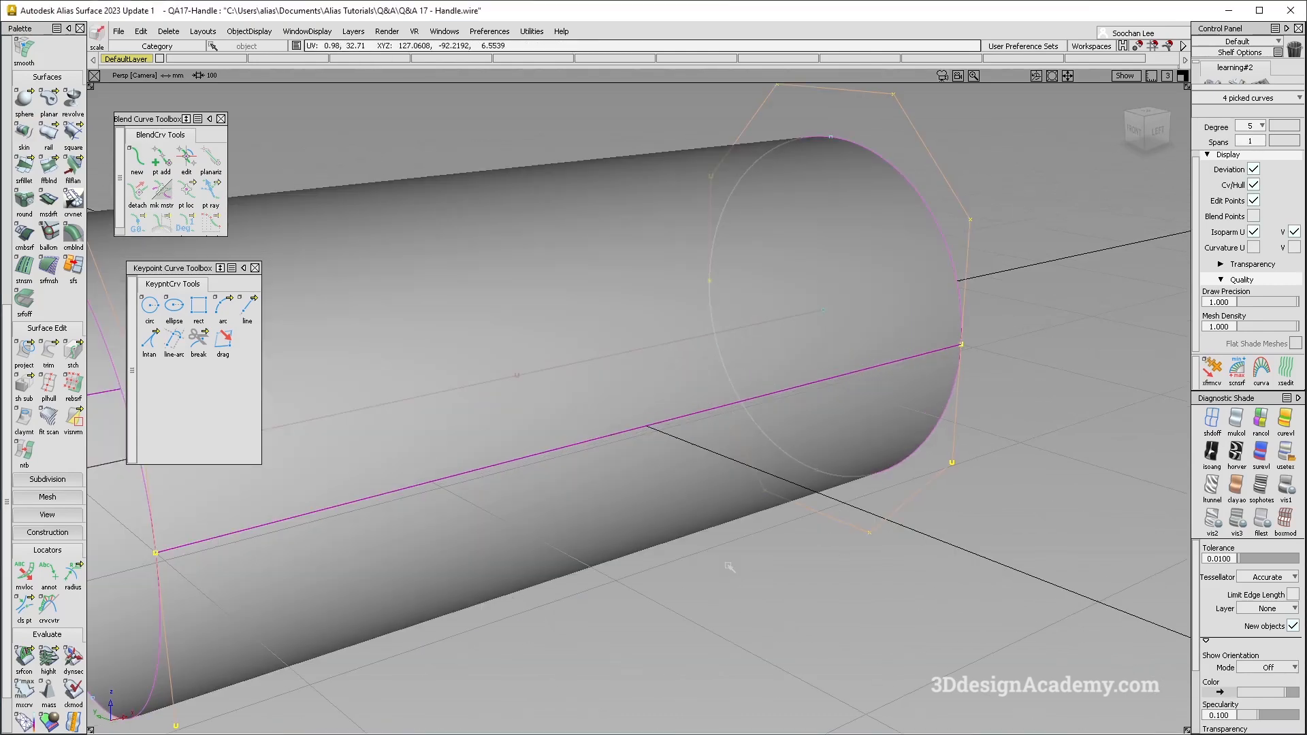
{"action": "left_click_drag", "start_coordinate": [729, 563], "coordinate": [680, 566]}
{"action": "right_click_drag", "start_coordinate": [680, 566], "coordinate": [578, 456], "text": "alt+shift"}
{"action": "left_click_drag", "start_coordinate": [578, 456], "coordinate": [630, 528], "text": "alt+shift"}
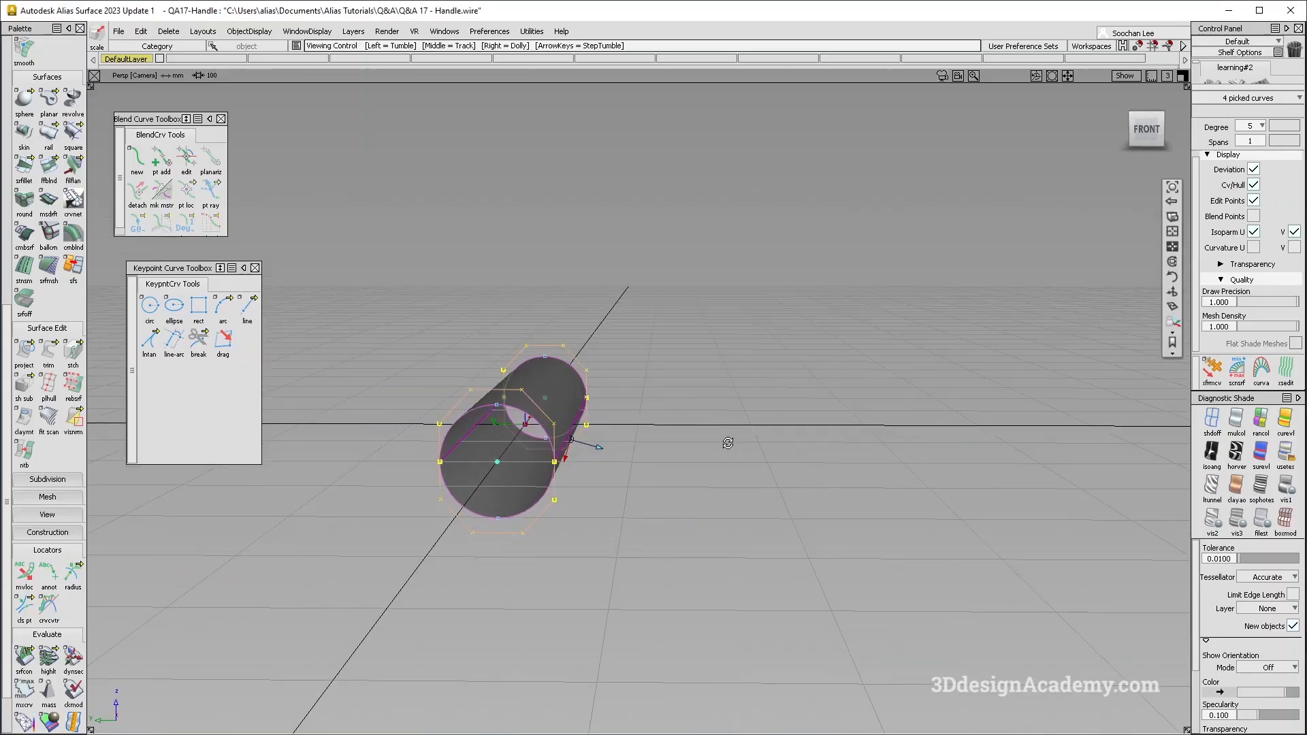
- Undo the last change to the four end arcs and compare the tube with the reference handle image
{"action": "left_click_drag", "start_coordinate": [726, 443], "coordinate": [519, 452], "text": "alt+shift"}
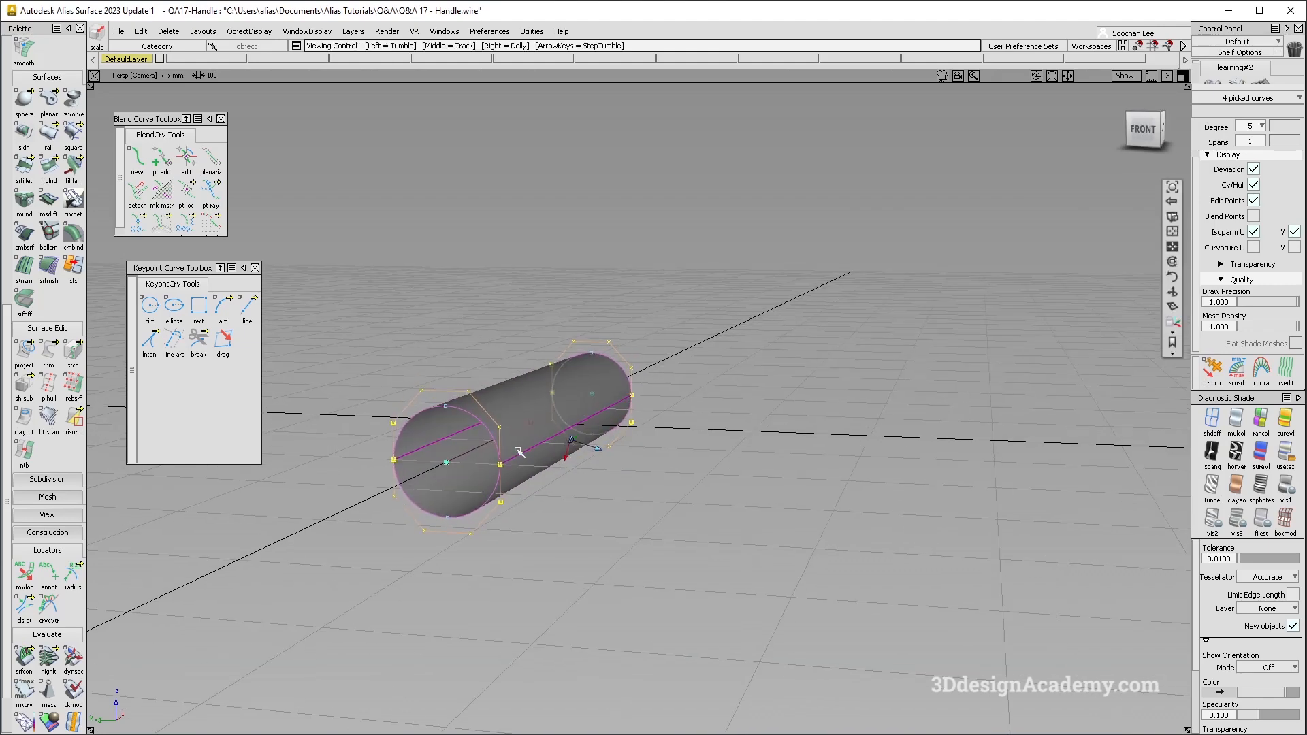
{"action": "key", "text": "ctrl+z"}
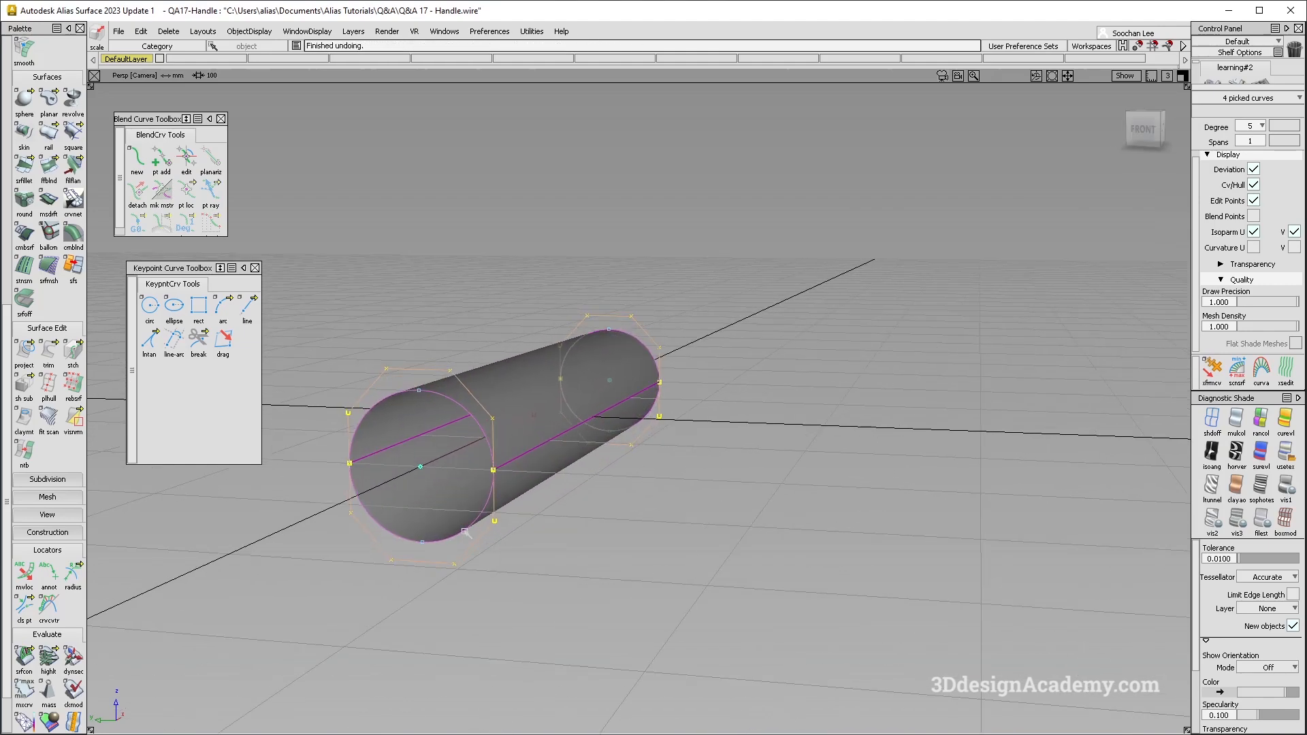
{"action": "middle_click_drag", "start_coordinate": [587, 495], "coordinate": [556, 511], "text": "ctrl+shift"}
{"action": "right_click_drag", "start_coordinate": [744, 293], "coordinate": [745, 291]}
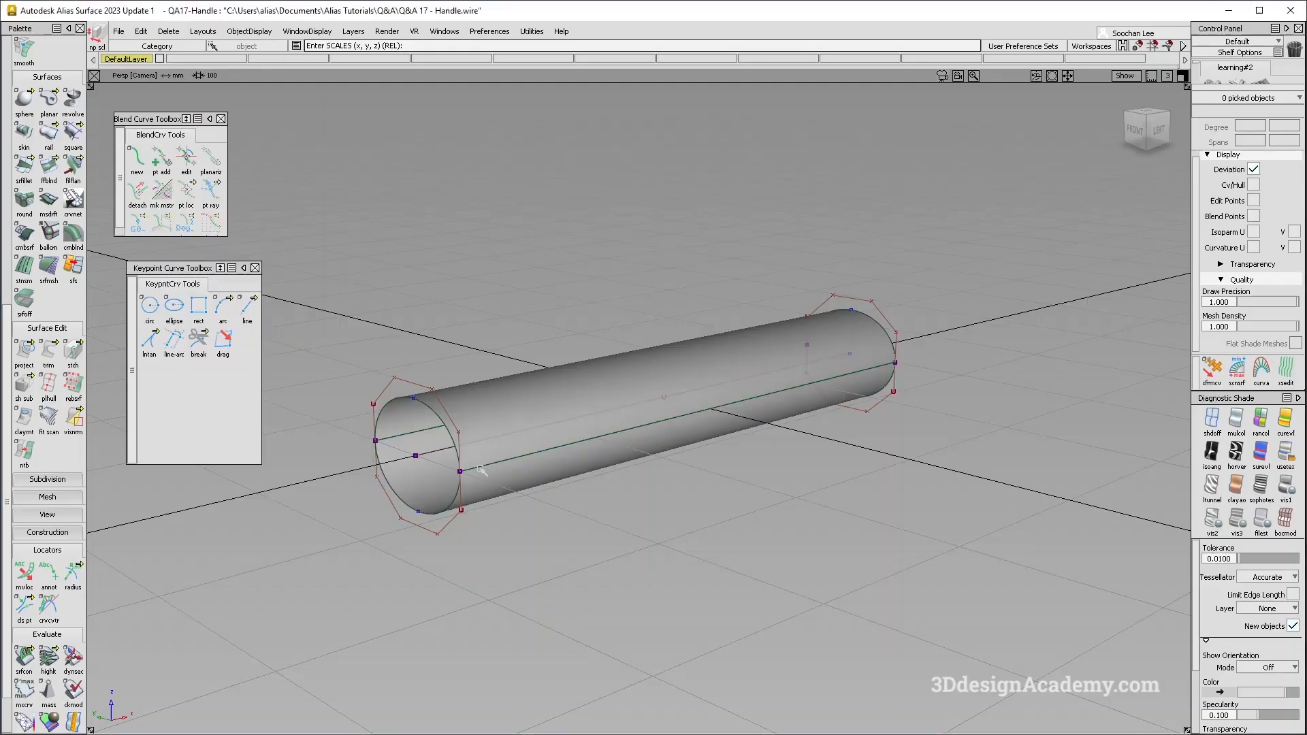
- Scale the two half-circle arcs at the wide end of the tube and compare the taper with the reference handle image
{"action": "left_click_drag", "start_coordinate": [481, 471], "coordinate": [394, 392], "text": "ctrl+shift"}
{"action": "left_click", "coordinate": [458, 445]}
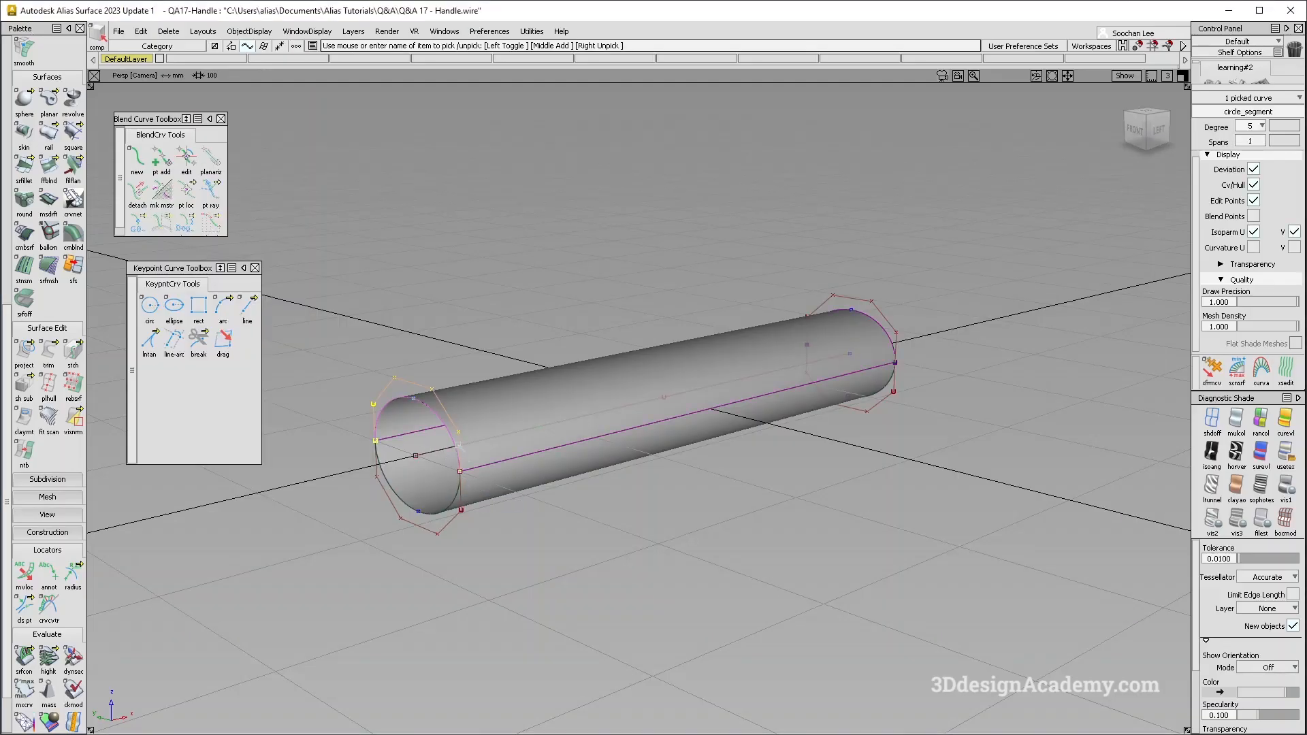
{"action": "left_click", "coordinate": [466, 511]}
{"action": "right_click_drag", "start_coordinate": [499, 544], "coordinate": [528, 542], "text": "ctrl+shift"}
{"action": "left_click_drag", "start_coordinate": [528, 542], "coordinate": [525, 452]}
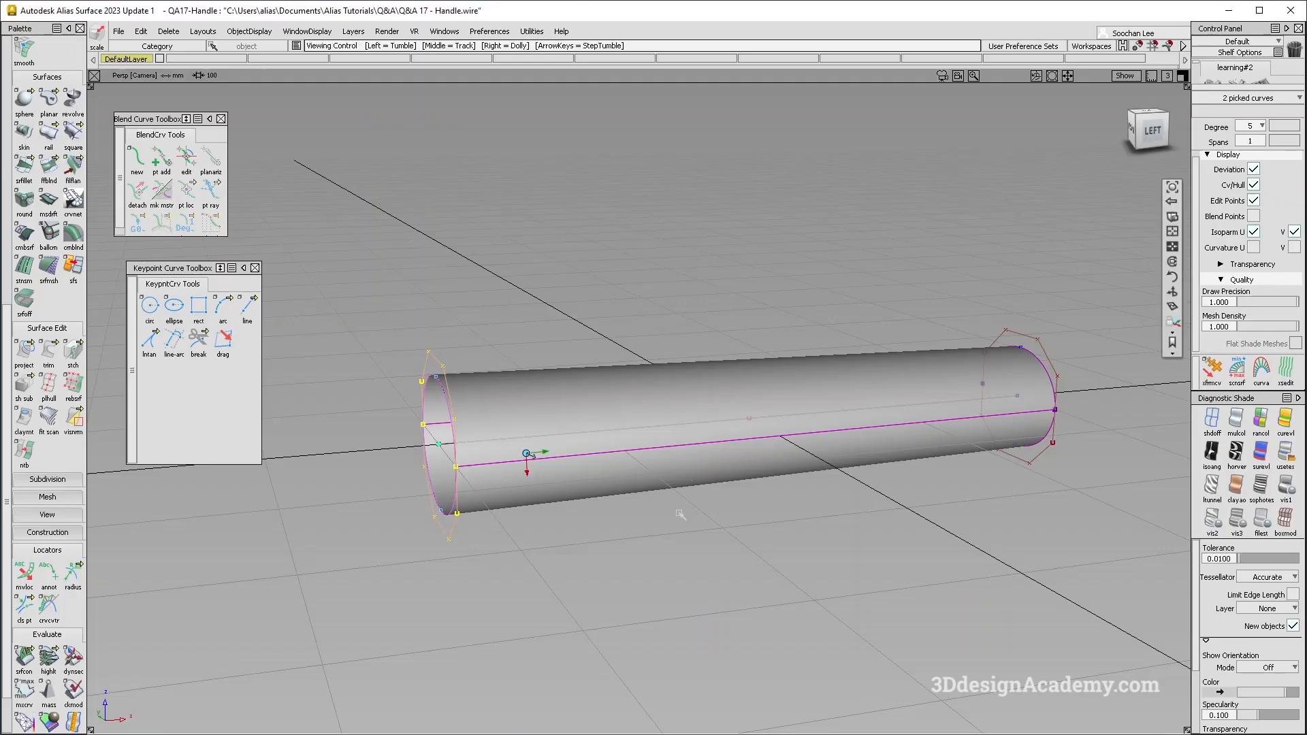
{"action": "left_click_drag", "start_coordinate": [678, 512], "coordinate": [686, 365], "text": "ctrl+shift"}
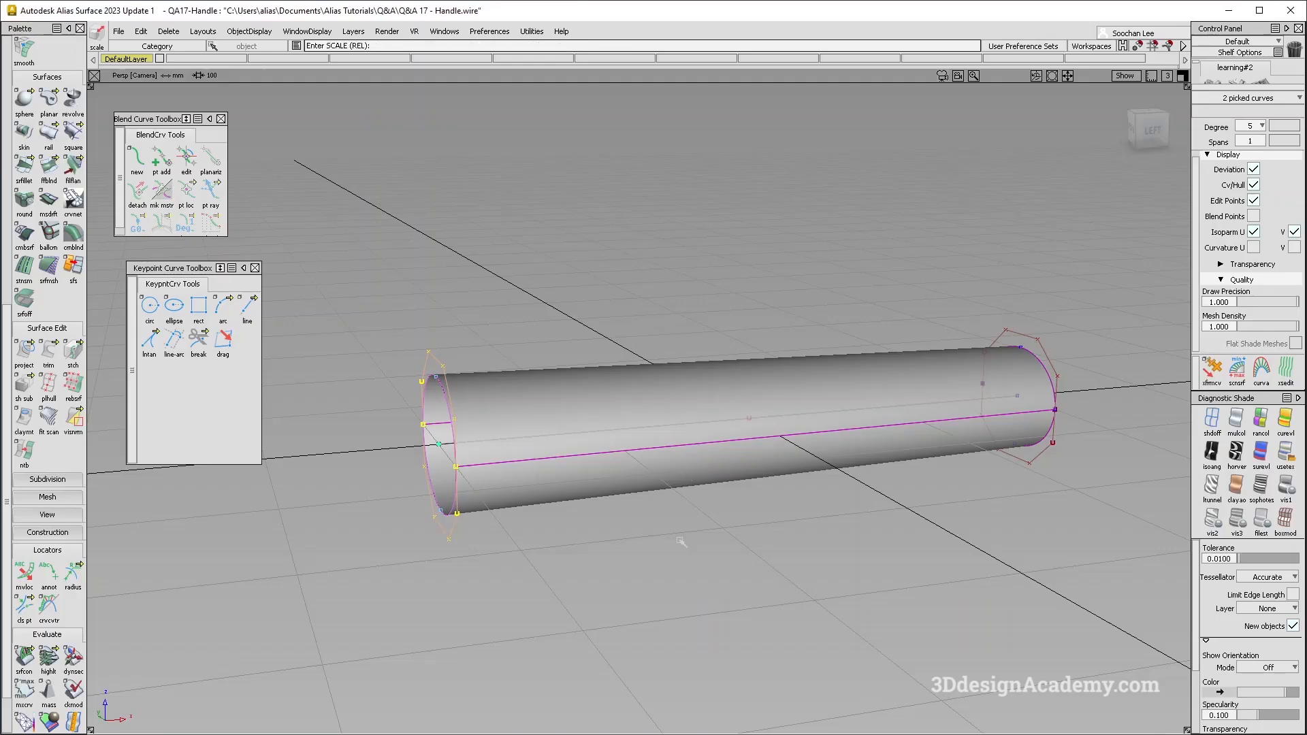
- Turn off the surface shading and examine the half-circle arcs at both ends of the tube
{"action": "key", "text": "F6"}
{"action": "left_click", "coordinate": [1212, 420]}
{"action": "right_click_drag", "start_coordinate": [719, 439], "coordinate": [814, 422], "text": "alt+shift"}
{"action": "middle_click_drag", "start_coordinate": [813, 422], "coordinate": [738, 420], "text": "alt+shift"}
{"action": "left_click", "coordinate": [47, 135]}
{"action": "key", "text": "F8"}
{"action": "left_click_drag", "start_coordinate": [533, 503], "coordinate": [764, 409], "text": "alt+shift"}
{"action": "left_click_drag", "start_coordinate": [569, 362], "coordinate": [493, 411], "text": "ctrl+shift"}
{"action": "left_click_drag", "start_coordinate": [501, 389], "coordinate": [584, 358], "text": "alt+shift"}
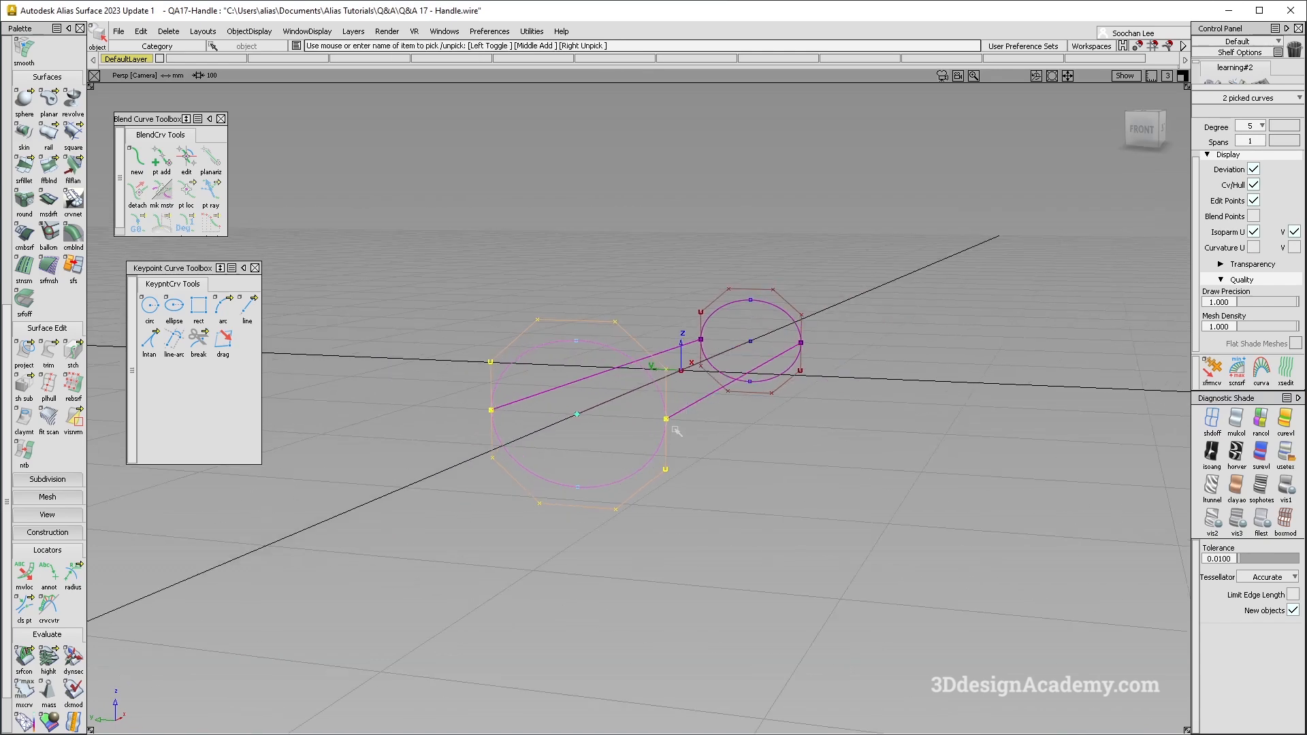
- Draw a full circle centred on the tube's axis in the front view, larger than both tube ends
{"action": "left_click_drag", "start_coordinate": [410, 514], "coordinate": [381, 497], "text": "ctrl+shift"}
{"action": "left_click", "coordinate": [150, 308]}
{"action": "left_click_drag", "start_coordinate": [699, 413], "coordinate": [756, 429], "text": "alt+shift"}
{"action": "left_click", "coordinate": [1143, 139]}
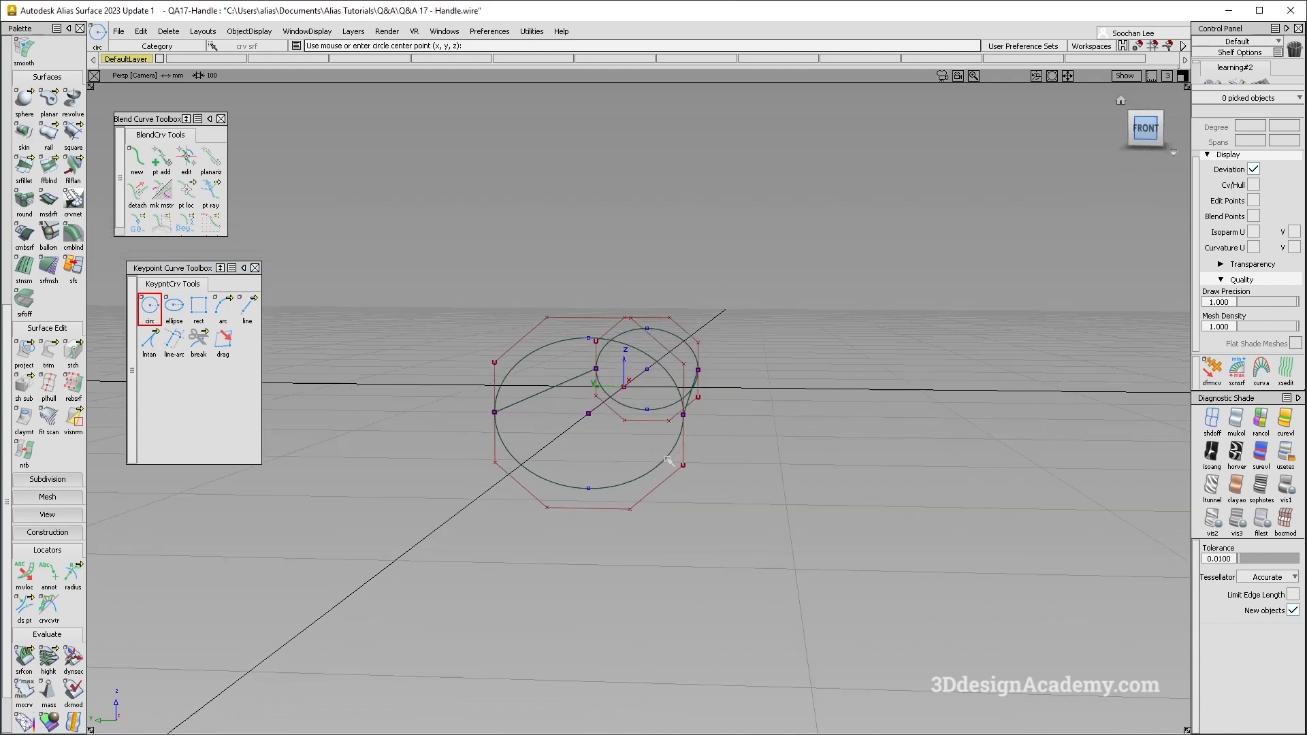
{"action": "left_click", "coordinate": [598, 411], "text": "ctrl"}
{"action": "left_click_drag", "start_coordinate": [759, 444], "coordinate": [775, 443]}
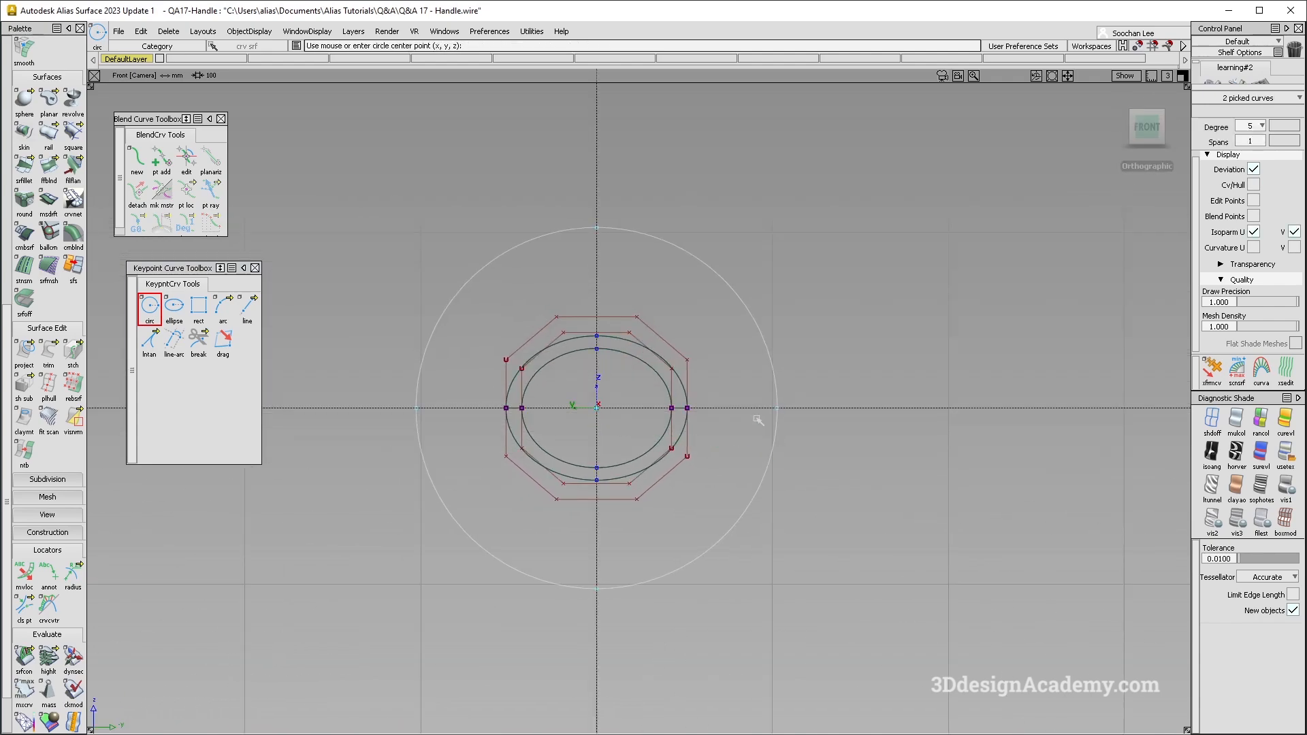
- Undo the 0, 90, 0 rotation of the circle and rotate it 90 degrees about X instead
{"action": "right_click_drag", "start_coordinate": [819, 469], "coordinate": [817, 499], "text": "ctrl+shift"}
{"action": "type", "text": "0 90 0"}
{"action": "key", "text": "Return"}
{"action": "key", "text": "ctrl+z"}
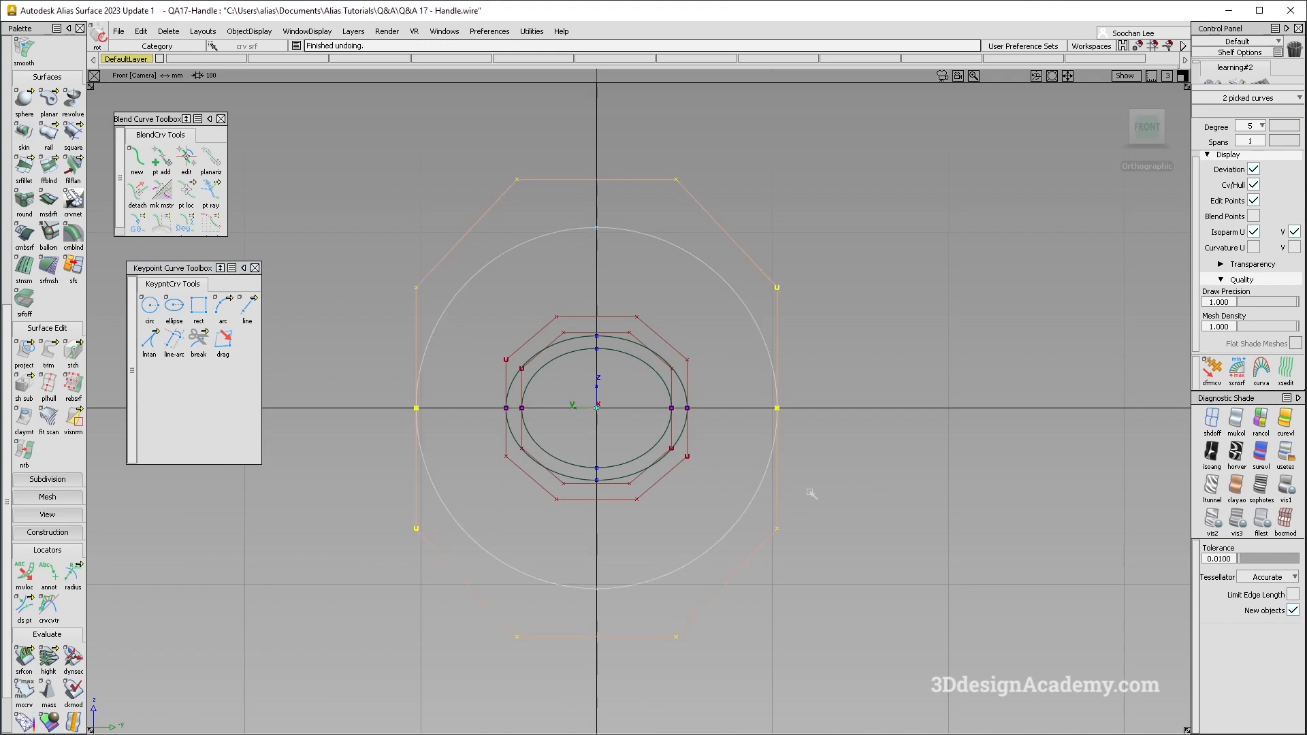
{"action": "type", "text": "90"}
{"action": "key", "text": "Return"}
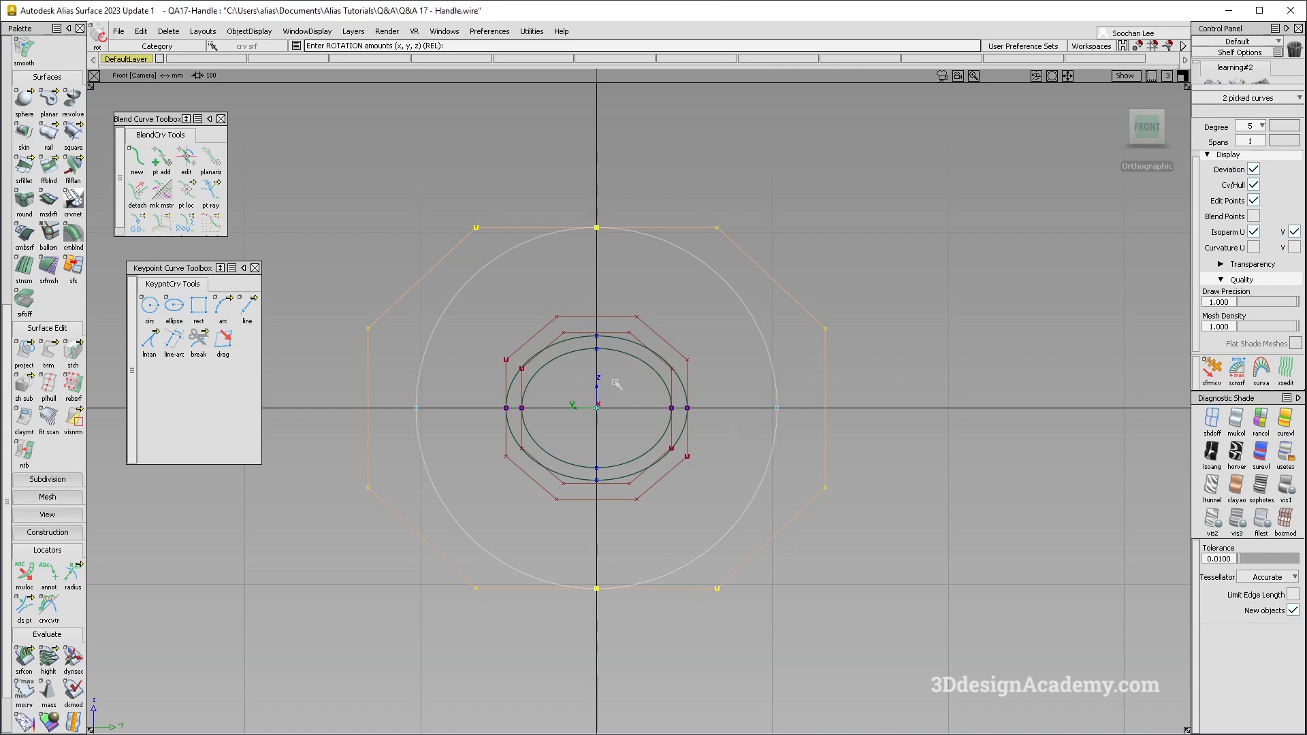
- Delete the rotated circle
{"action": "left_click_drag", "start_coordinate": [666, 420], "coordinate": [480, 417], "text": "alt+shift"}
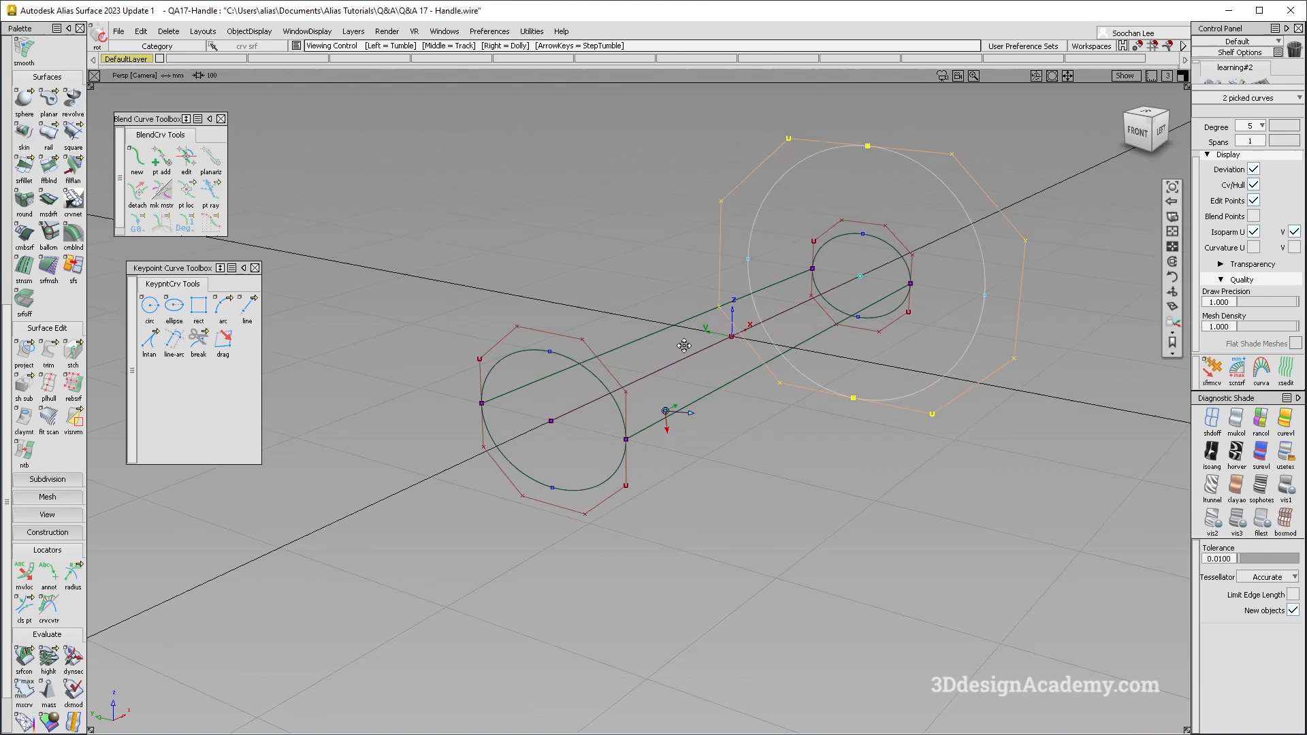
{"action": "middle_click_drag", "start_coordinate": [723, 289], "coordinate": [654, 331], "text": "alt+shift"}
{"action": "key", "text": "Delete"}
{"action": "key", "text": "Return"}
{"action": "left_click_drag", "start_coordinate": [790, 416], "coordinate": [749, 452], "text": "alt+shift"}
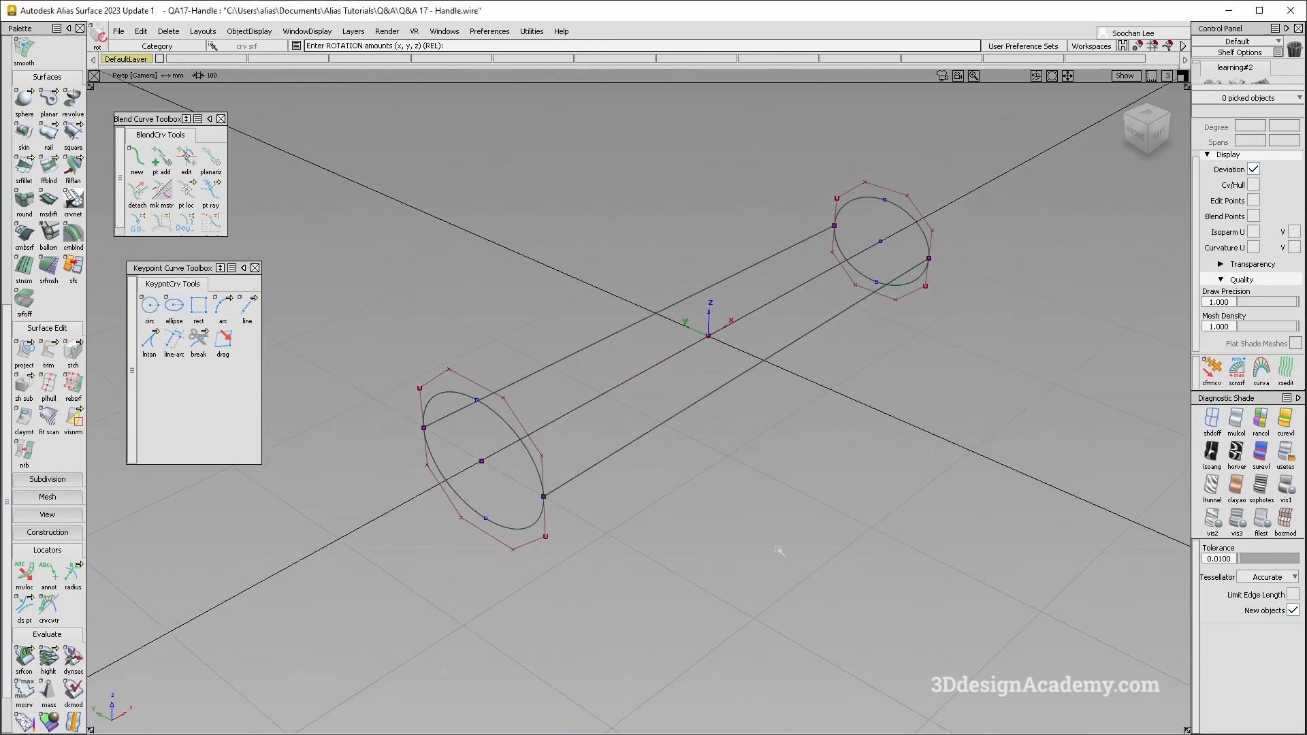
- Turn on multi-color diagnostic shading and examine the tube's surface from the side
{"action": "left_click_drag", "start_coordinate": [642, 248], "coordinate": [632, 299], "text": "ctrl+shift"}
{"action": "left_click", "coordinate": [584, 350]}
{"action": "left_click_drag", "start_coordinate": [588, 456], "coordinate": [692, 480], "text": "alt+shift"}
{"action": "left_click", "coordinate": [1235, 433]}
{"action": "mouse_move", "coordinate": [715, 436]}
{"action": "left_mouse_down", "text": "alt+shift"}
{"action": "mouse_move", "coordinate": [829, 452]}
{"action": "mouse_move", "coordinate": [511, 431]}
{"action": "left_mouse_up", "text": "alt+shift"}
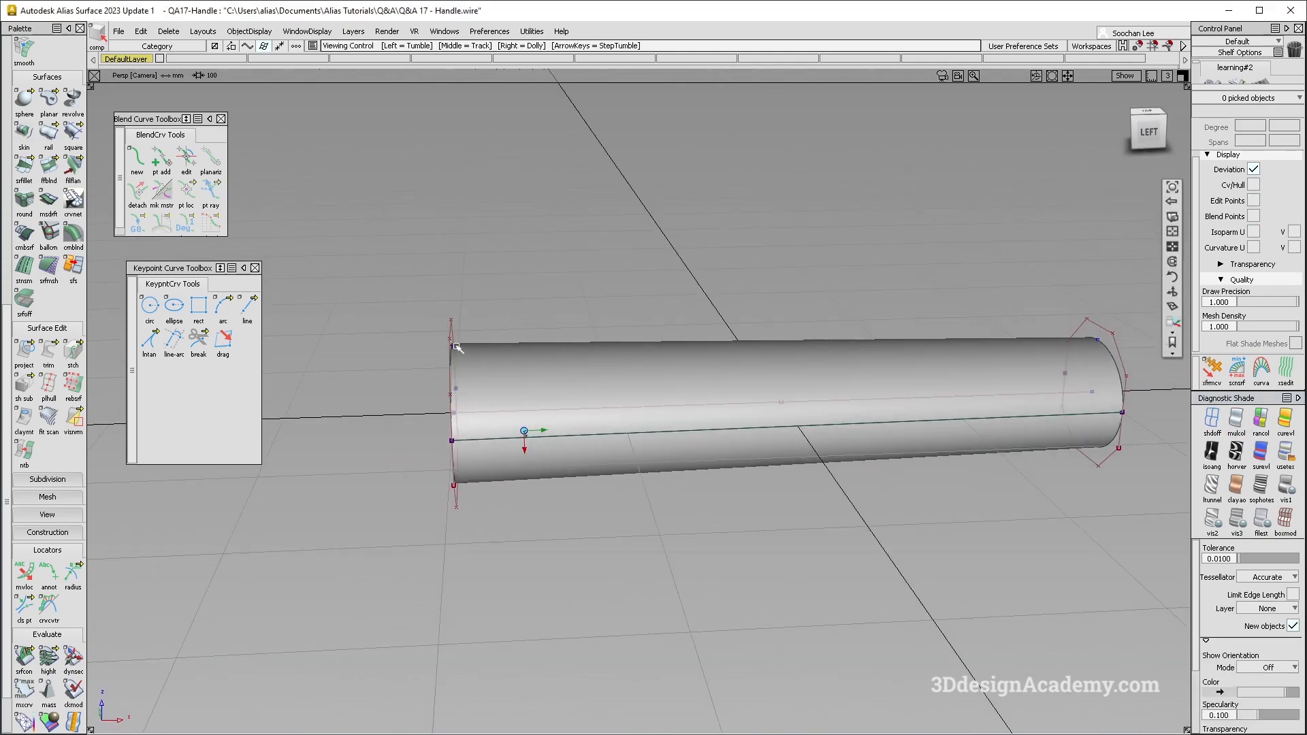
{"action": "left_click_drag", "start_coordinate": [610, 388], "coordinate": [656, 453], "text": "alt+shift"}
{"action": "left_click_drag", "start_coordinate": [658, 454], "coordinate": [651, 320], "text": "ctrl+shift"}
- Check the reference handle, and with shading off draw a two-point diagonal edit point curve across the tube in the left view
{"action": "key", "text": "F6"}
{"action": "left_click", "coordinate": [1212, 421]}
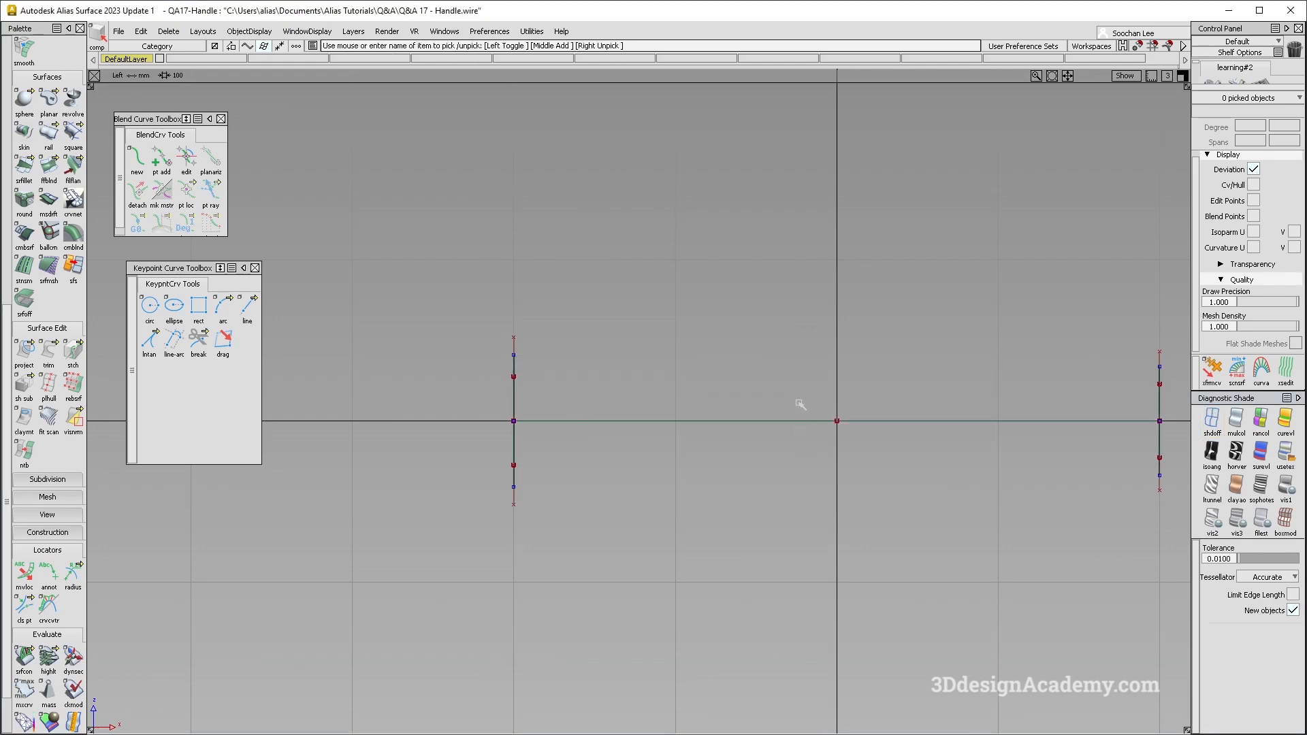
{"action": "middle_click_drag", "start_coordinate": [800, 405], "coordinate": [674, 411], "text": "alt+shift"}
{"action": "key", "text": "alt+Tab"}
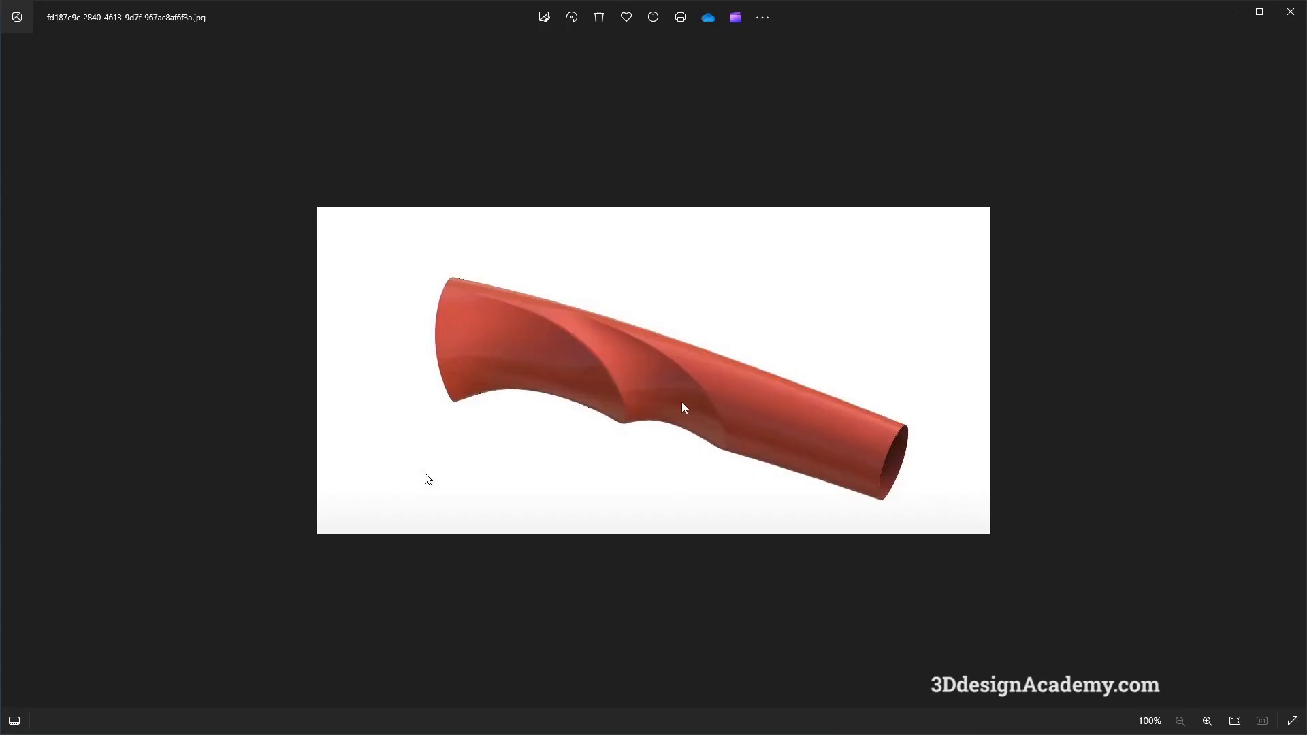
{"action": "key", "text": "alt+Tab"}
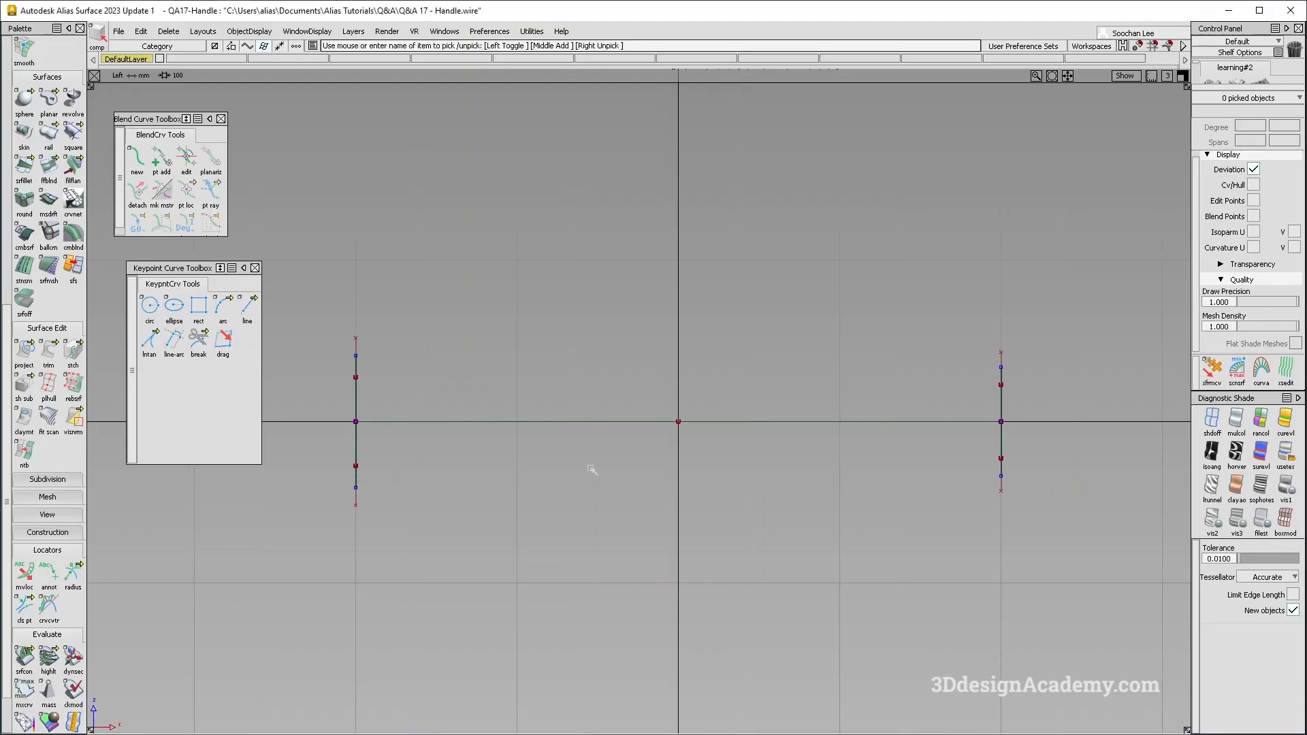
{"action": "scroll", "coordinate": [48, 340], "scroll_direction": "up", "scroll_amount": 5}
{"action": "left_click", "coordinate": [48, 91]}
{"action": "left_click", "coordinate": [628, 313]}
{"action": "left_click", "coordinate": [475, 456]}
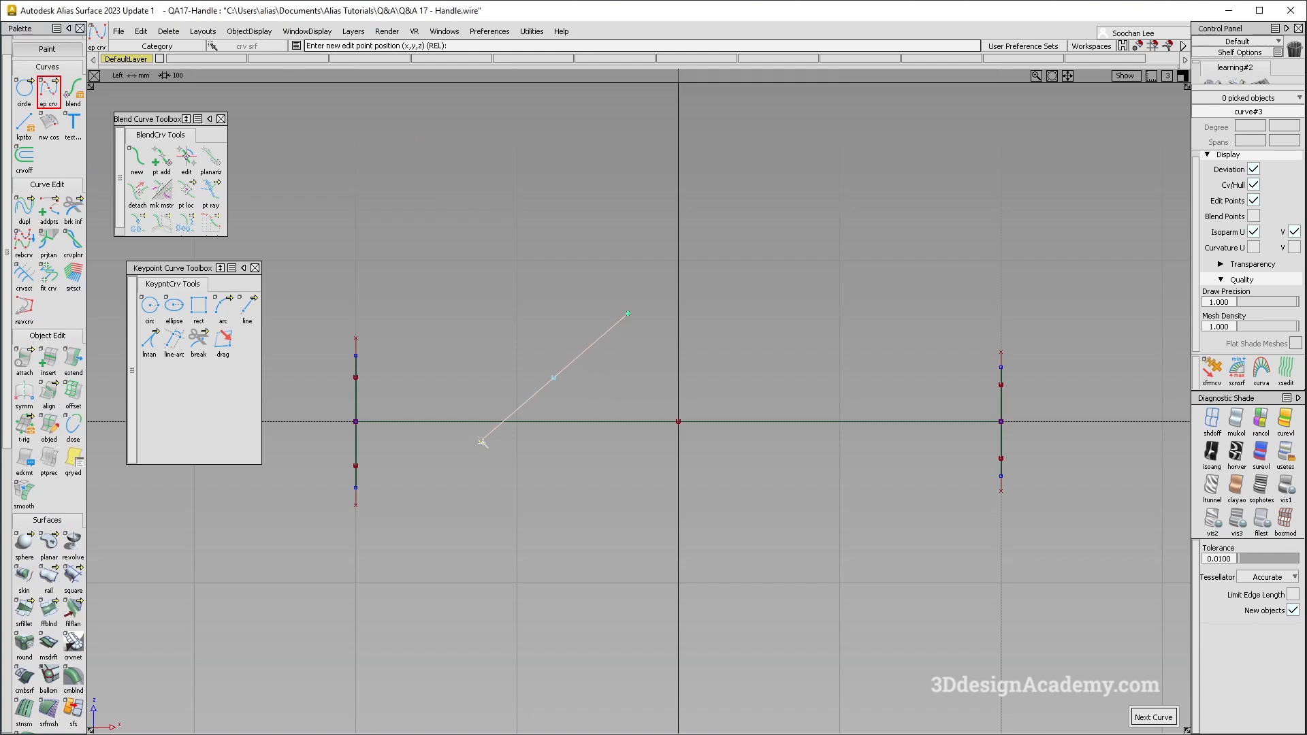
- Move the diagonal curve about 58 mm along the tube toward its narrow end
{"action": "left_click_drag", "start_coordinate": [572, 323], "coordinate": [564, 289], "text": "ctrl+shift"}
{"action": "left_click_drag", "start_coordinate": [563, 289], "coordinate": [590, 353]}
{"action": "middle_click_drag", "start_coordinate": [666, 468], "coordinate": [665, 396], "text": "ctrl+shift"}
{"action": "left_click_drag", "start_coordinate": [653, 484], "coordinate": [747, 487]}
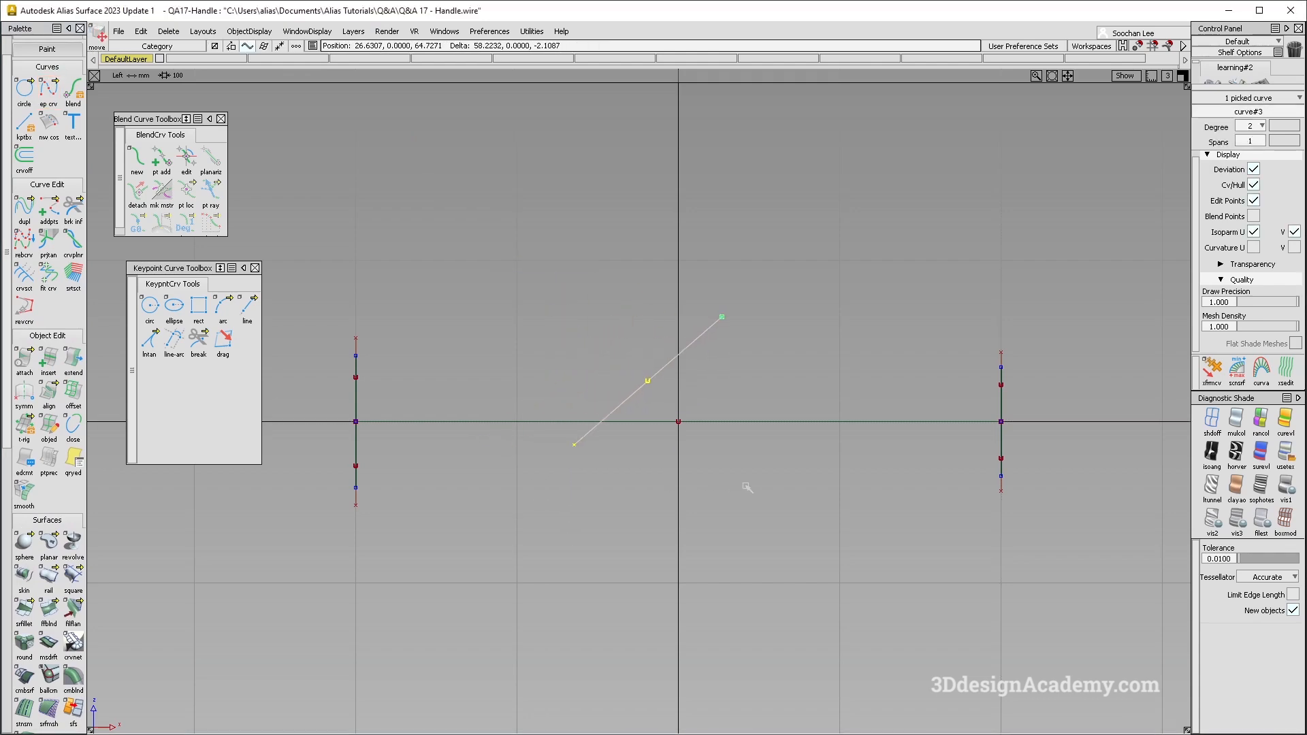
- Bow the degree 2 diagonal curve by moving its middle CV slightly down toward the narrow end
{"action": "left_click_drag", "start_coordinate": [727, 375], "coordinate": [739, 381]}
{"action": "left_click_drag", "start_coordinate": [644, 479], "coordinate": [651, 391], "text": "ctrl+shift"}
{"action": "middle_click_drag", "start_coordinate": [718, 426], "coordinate": [718, 379], "text": "ctrl+shift"}
{"action": "left_click_drag", "start_coordinate": [715, 380], "coordinate": [732, 388]}
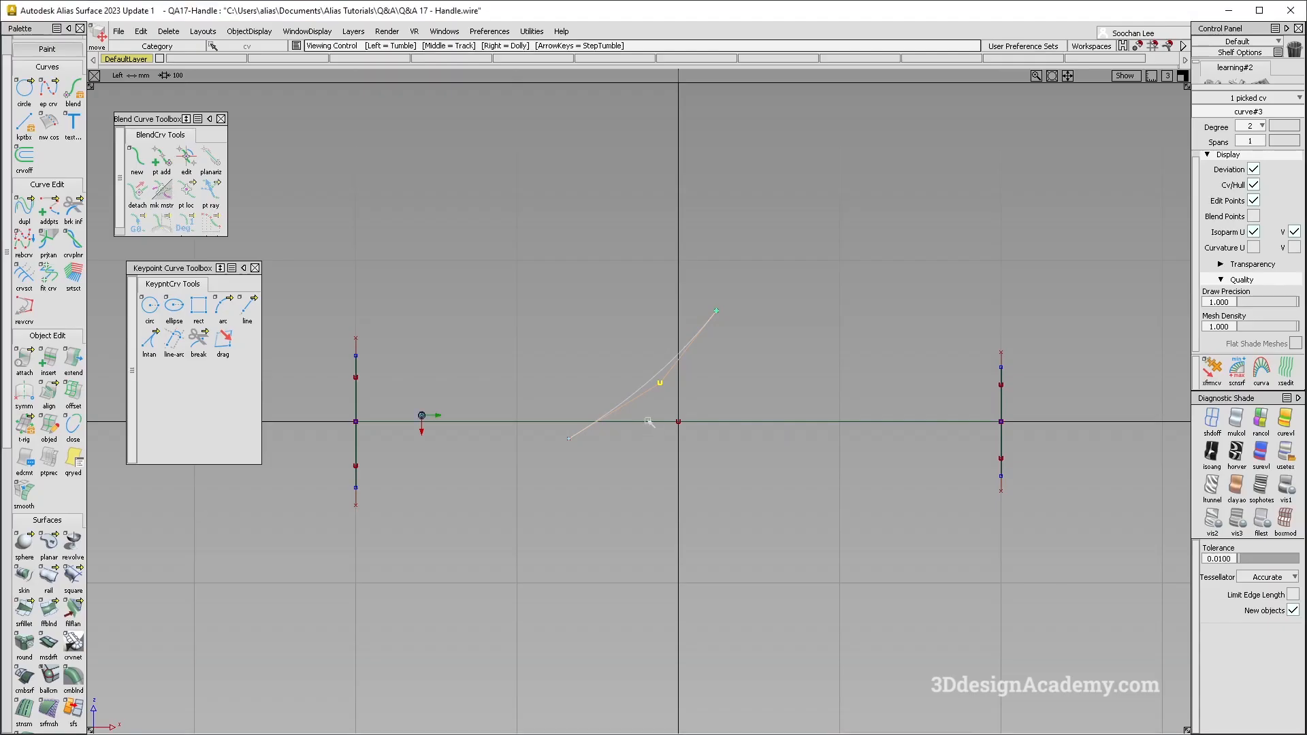
- Turn on multi-color diagnostic shading and compare the diagonal curve with the grip edge in the reference image
{"action": "left_click_drag", "start_coordinate": [636, 524], "coordinate": [659, 304], "text": "ctrl+shift"}
{"action": "left_click", "coordinate": [664, 371]}
{"action": "left_click_drag", "start_coordinate": [951, 555], "coordinate": [970, 400], "text": "ctrl+shift"}
{"action": "left_click", "coordinate": [1250, 427]}
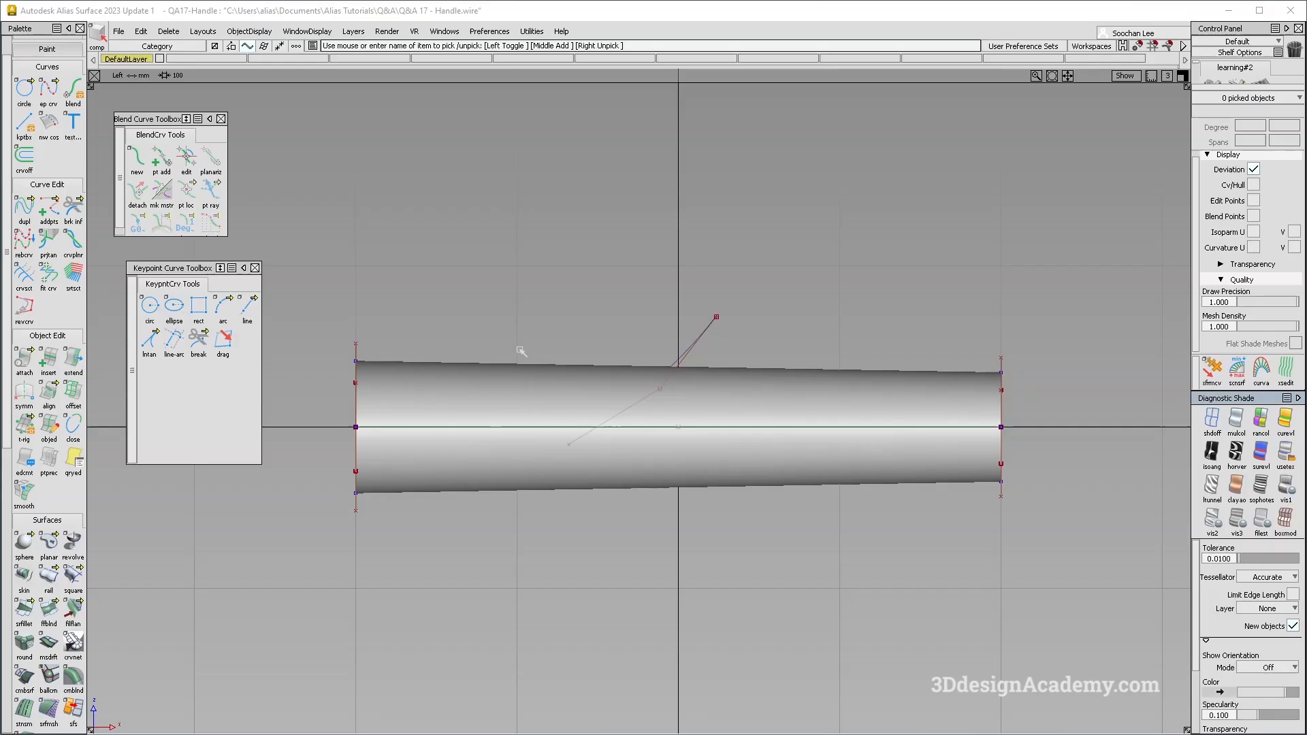
- Stretch the upper end of the diagonal curve further toward the narrow end of the tube
{"action": "left_click_drag", "start_coordinate": [49, 208], "coordinate": [123, 210]}
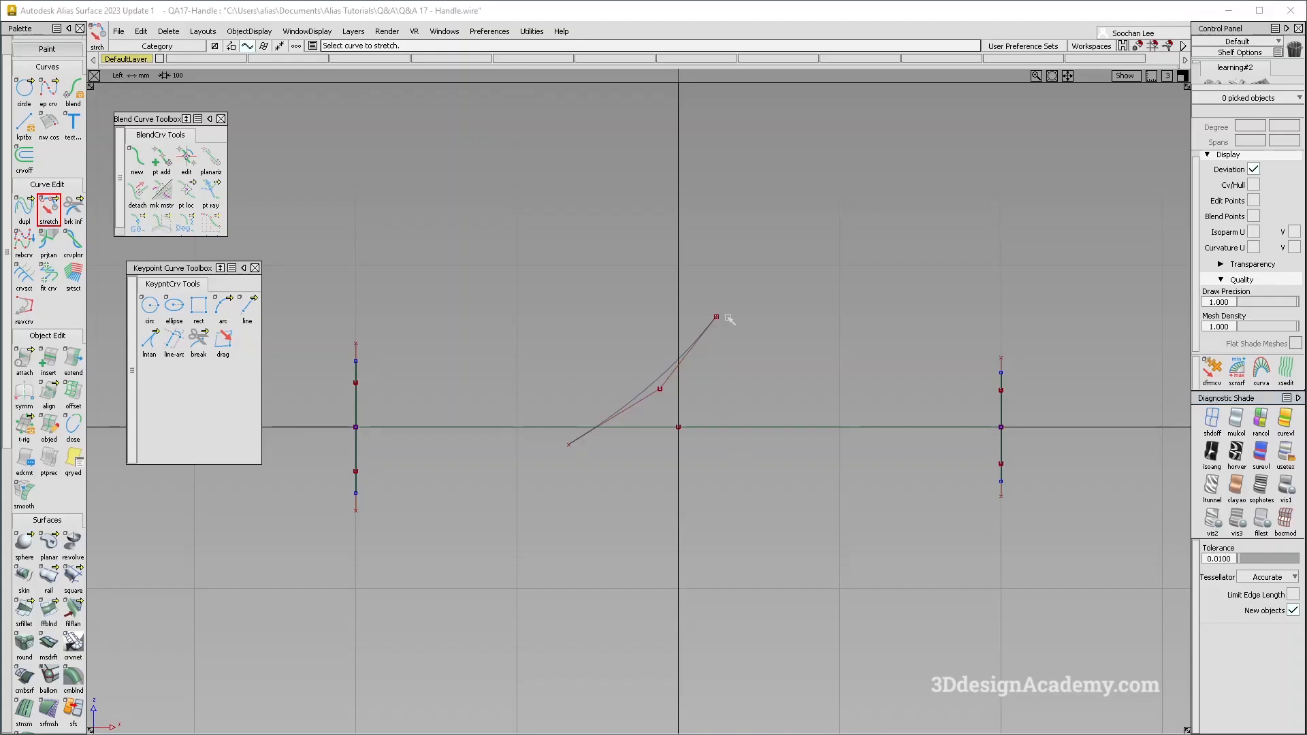
{"action": "left_click", "coordinate": [707, 334]}
{"action": "left_click_drag", "start_coordinate": [707, 333], "coordinate": [909, 358]}
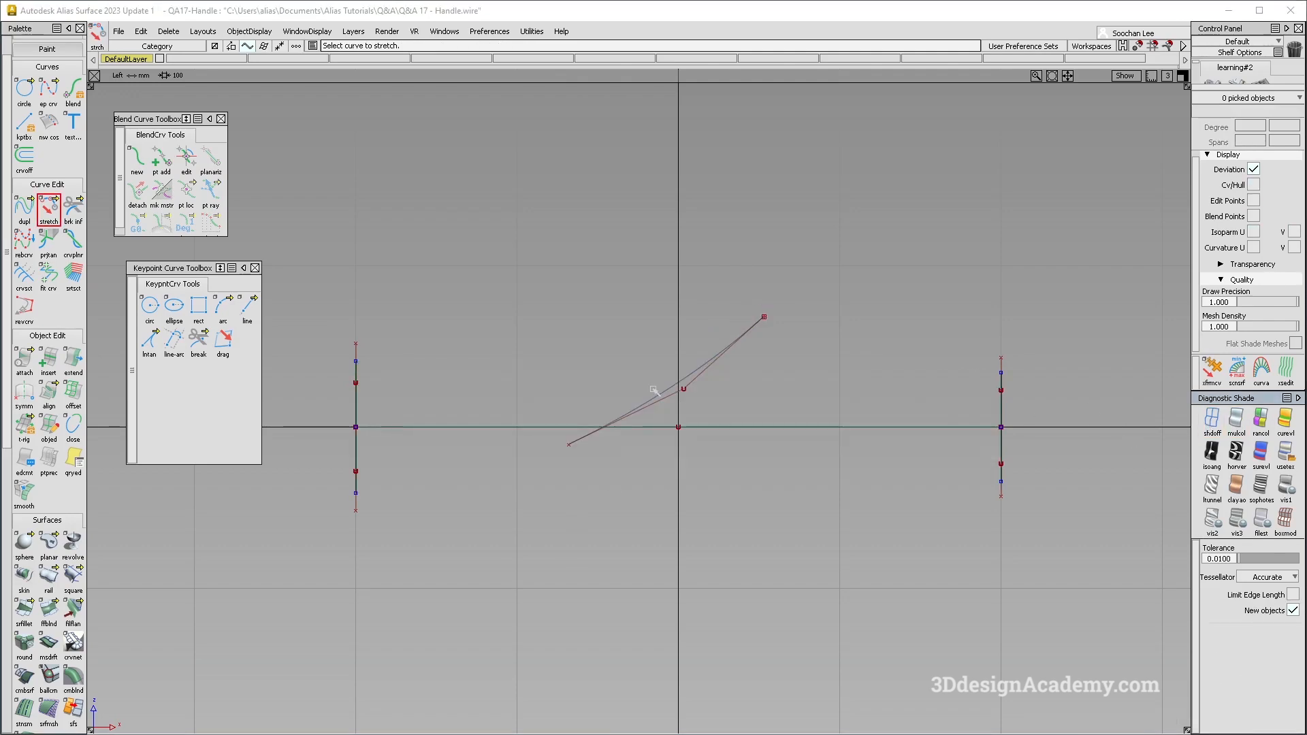
- Move the diagonal curve about 85 mm sideways in the top view, clear of the tube, and restore multi-color shading
{"action": "left_click_drag", "start_coordinate": [683, 331], "coordinate": [766, 429]}
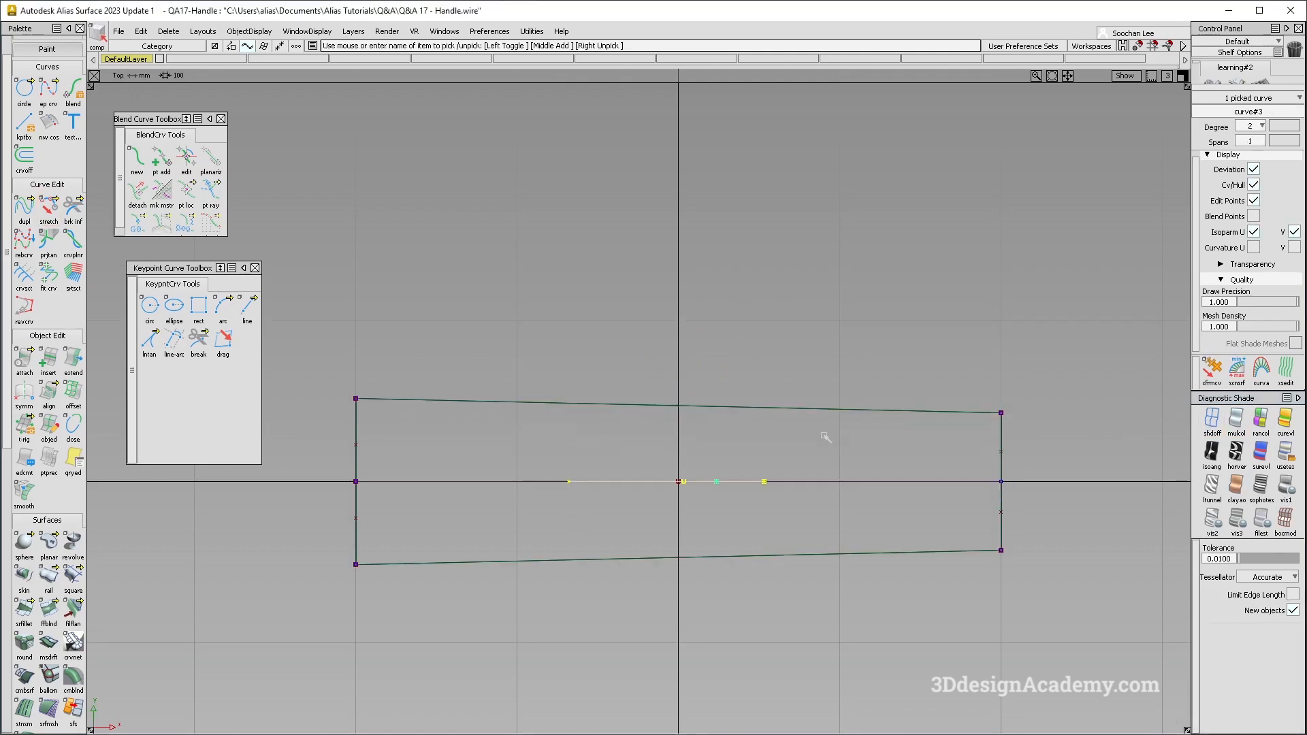
{"action": "left_click_drag", "start_coordinate": [801, 584], "coordinate": [804, 451], "text": "ctrl+shift"}
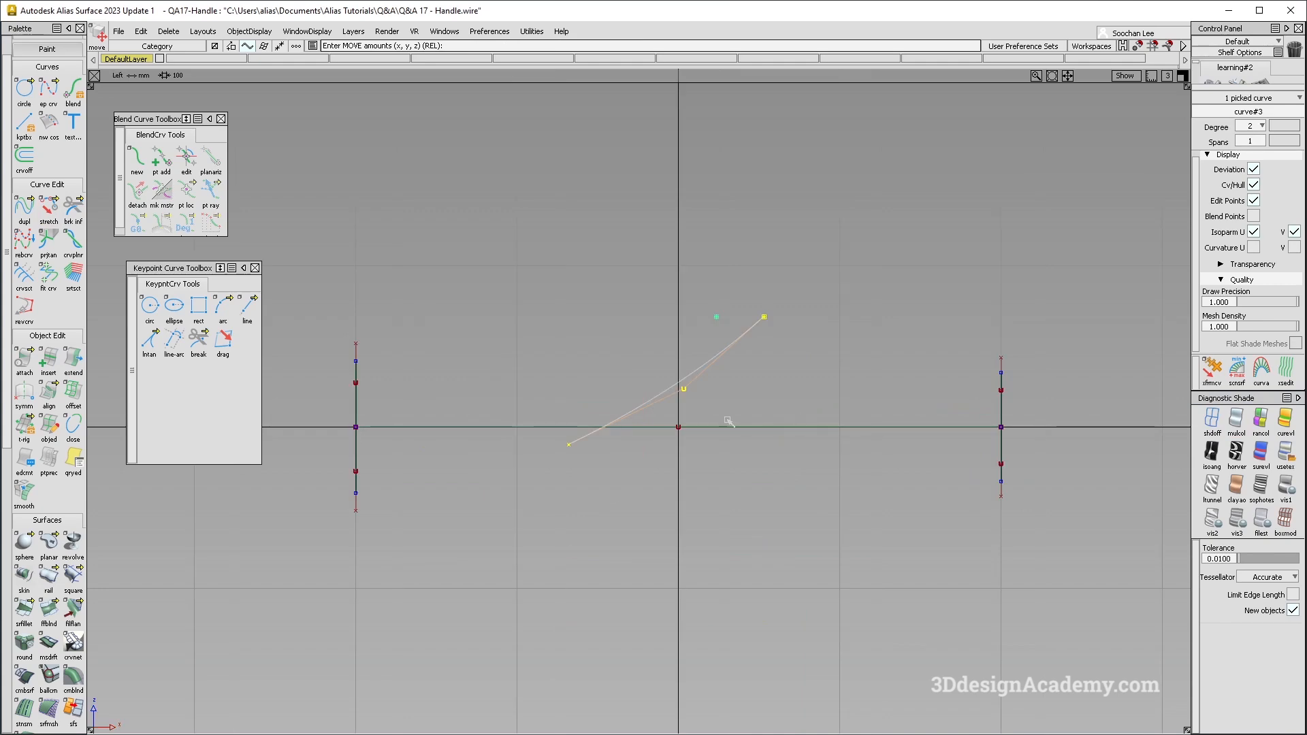
{"action": "left_click_drag", "start_coordinate": [728, 420], "coordinate": [665, 405], "text": "ctrl+shift"}
{"action": "left_click", "coordinate": [1235, 422]}
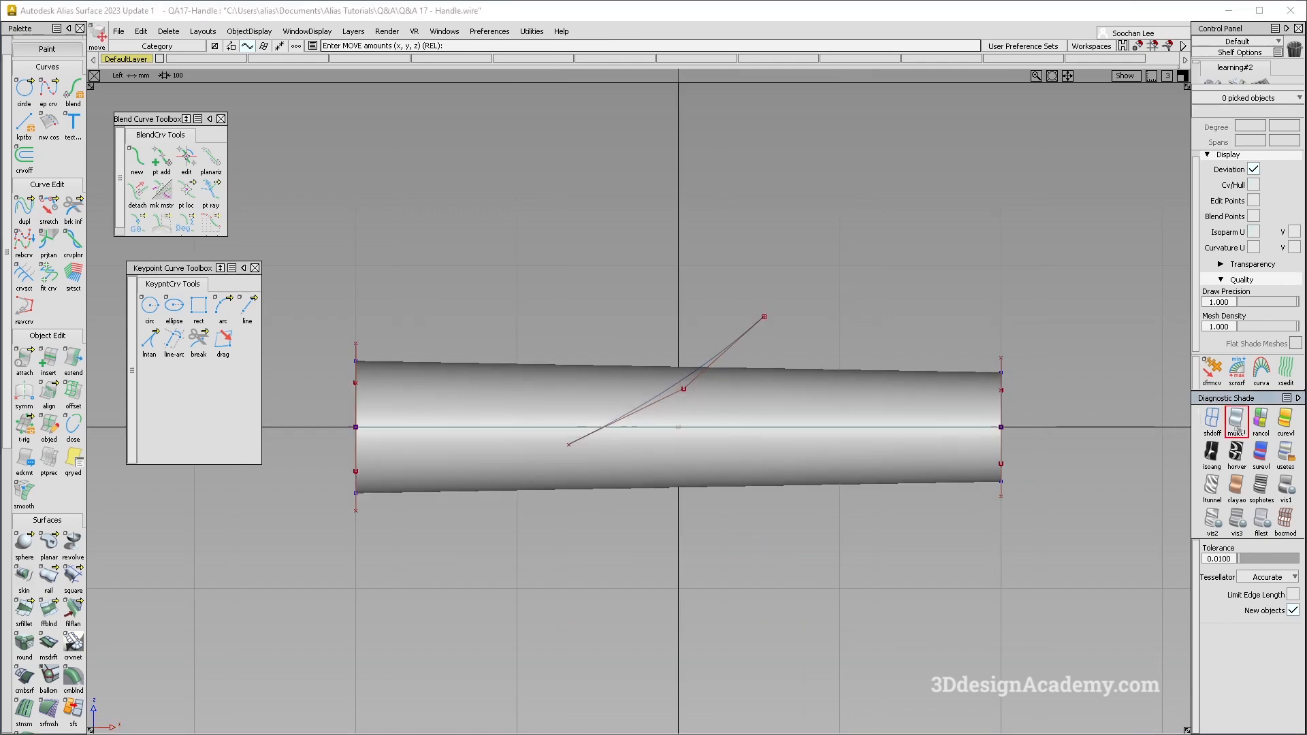
- Stretch the curve's lower end toward the tube's wide end, following the grip edge in the reference image
{"action": "middle_click_drag", "start_coordinate": [610, 465], "coordinate": [631, 452], "text": "alt+shift"}
{"action": "left_click", "coordinate": [49, 209]}
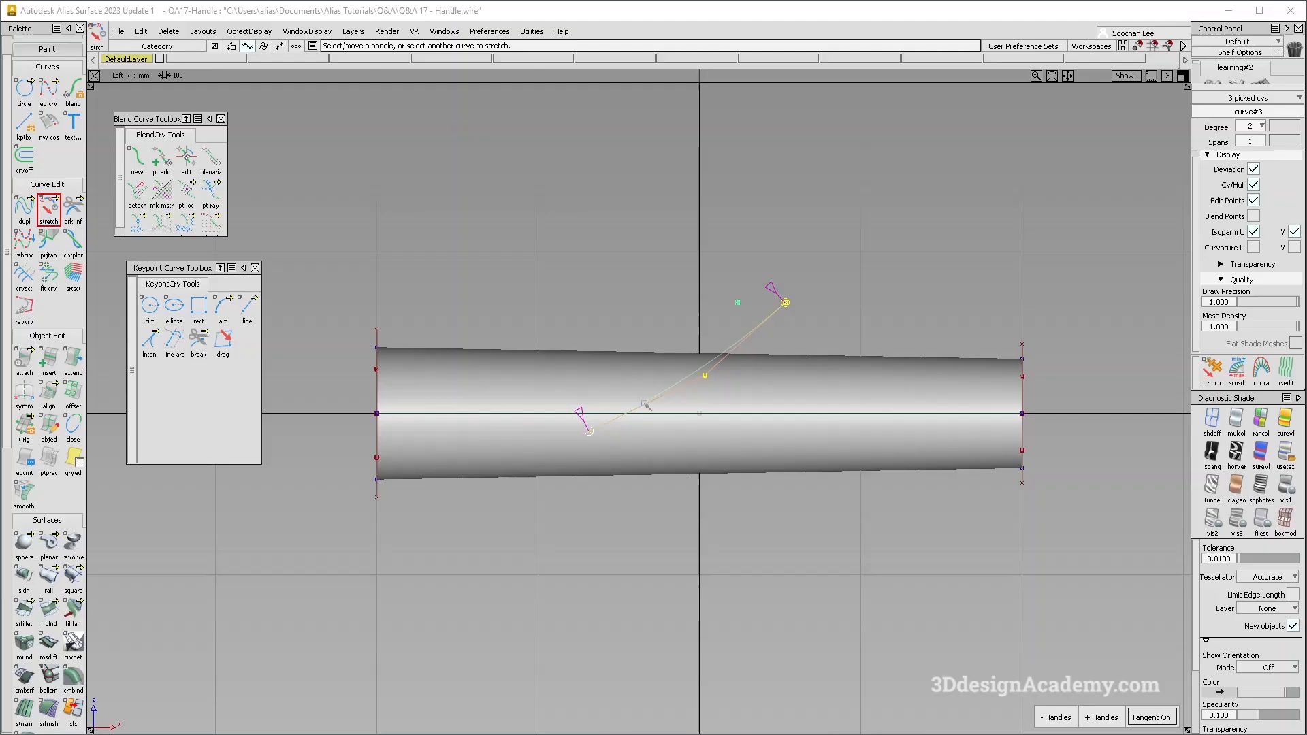
{"action": "left_click_drag", "start_coordinate": [586, 411], "coordinate": [530, 431]}
{"action": "left_click_drag", "start_coordinate": [613, 332], "coordinate": [647, 355], "text": "ctrl+shift"}
{"action": "left_click", "coordinate": [684, 378]}
{"action": "key", "text": "ctrl+z"}
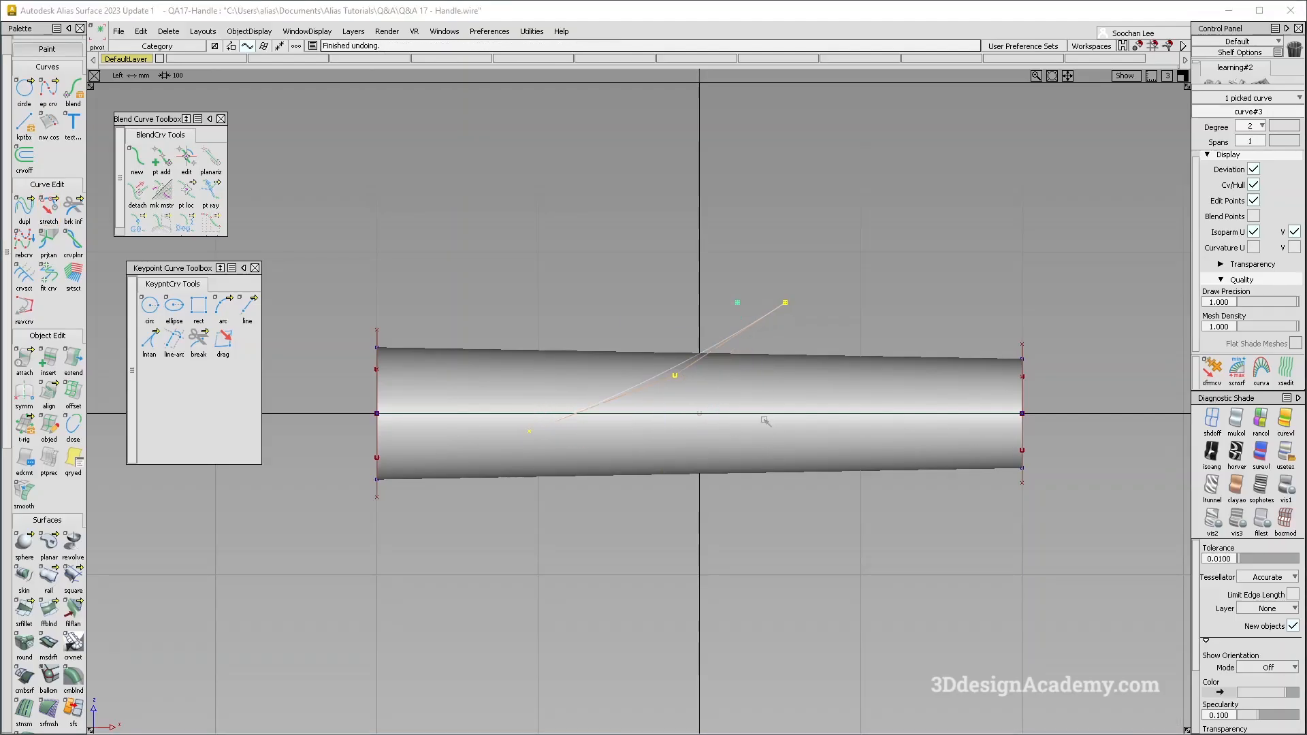
{"action": "right_click_drag", "start_coordinate": [765, 421], "coordinate": [770, 390], "text": "ctrl+shift"}
{"action": "left_click_drag", "start_coordinate": [771, 390], "coordinate": [780, 366]}
{"action": "key", "text": "ctrl+z"}
- Pick the middle CV of the diagonal curve and move it slightly downward to deepen the bow
{"action": "mouse_move", "coordinate": [679, 444]}
{"action": "left_mouse_down", "text": "ctrl+shift"}
{"action": "mouse_move", "coordinate": [672, 329]}
{"action": "mouse_move", "coordinate": [655, 357]}
{"action": "left_mouse_up", "text": "ctrl+shift"}
{"action": "left_click_drag", "start_coordinate": [657, 354], "coordinate": [688, 401]}
{"action": "right_click_drag", "start_coordinate": [706, 411], "coordinate": [726, 343], "text": "ctrl+shift"}
{"action": "mouse_move", "coordinate": [740, 381]}
{"action": "left_mouse_down"}
{"action": "mouse_move", "coordinate": [749, 405]}
{"action": "mouse_move", "coordinate": [722, 329]}
{"action": "left_mouse_up"}
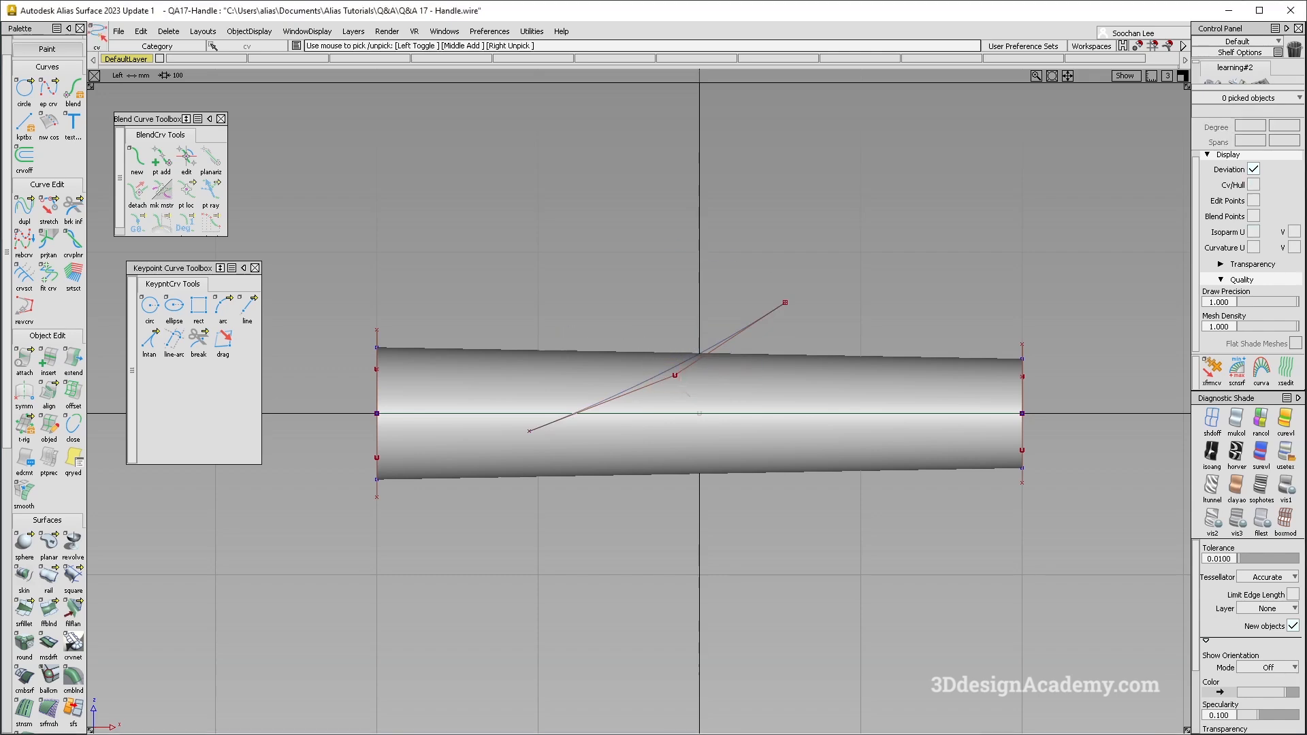
{"action": "left_click_drag", "start_coordinate": [682, 389], "coordinate": [686, 394]}
{"action": "right_click_drag", "start_coordinate": [715, 403], "coordinate": [738, 342], "text": "ctrl+shift"}
{"action": "left_click_drag", "start_coordinate": [715, 438], "coordinate": [675, 329], "text": "ctrl+shift"}
{"action": "left_click_drag", "start_coordinate": [664, 331], "coordinate": [697, 371], "text": "ctrl+shift"}
- Stretch the curve's upper end lower and further toward the narrow end, checking it against the reference image
{"action": "left_click", "coordinate": [717, 355]}
{"action": "left_click_drag", "start_coordinate": [762, 405], "coordinate": [717, 292], "text": "ctrl+shift"}
{"action": "left_click", "coordinate": [50, 209]}
{"action": "left_click", "coordinate": [722, 352]}
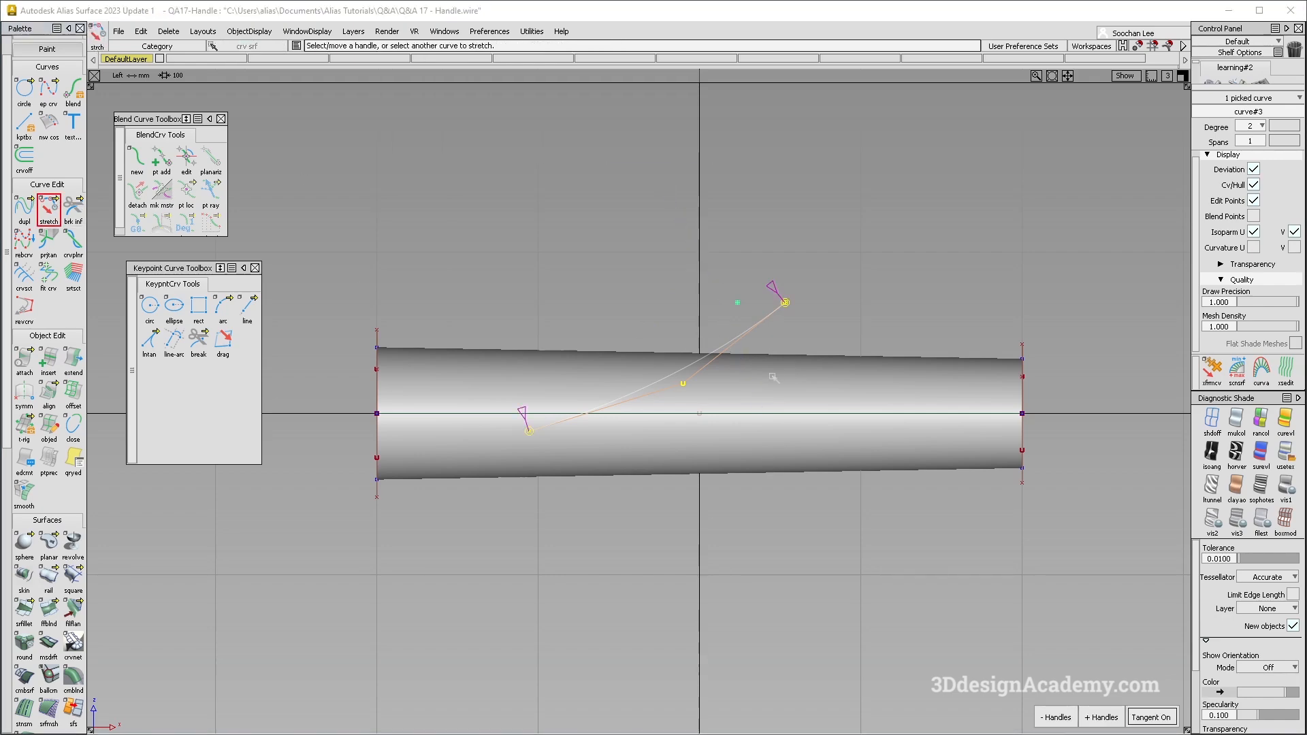
{"action": "key", "text": "alt+Tab"}
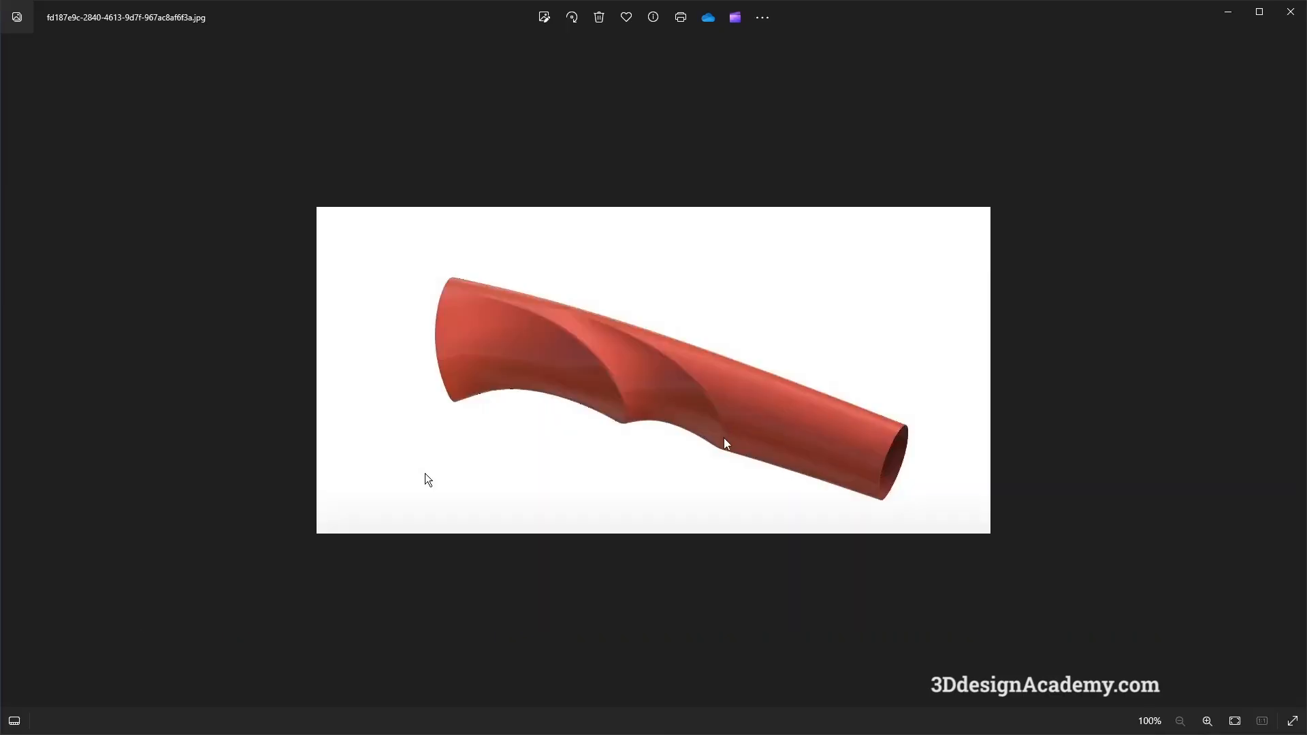
{"action": "key", "text": "alt+Tab"}
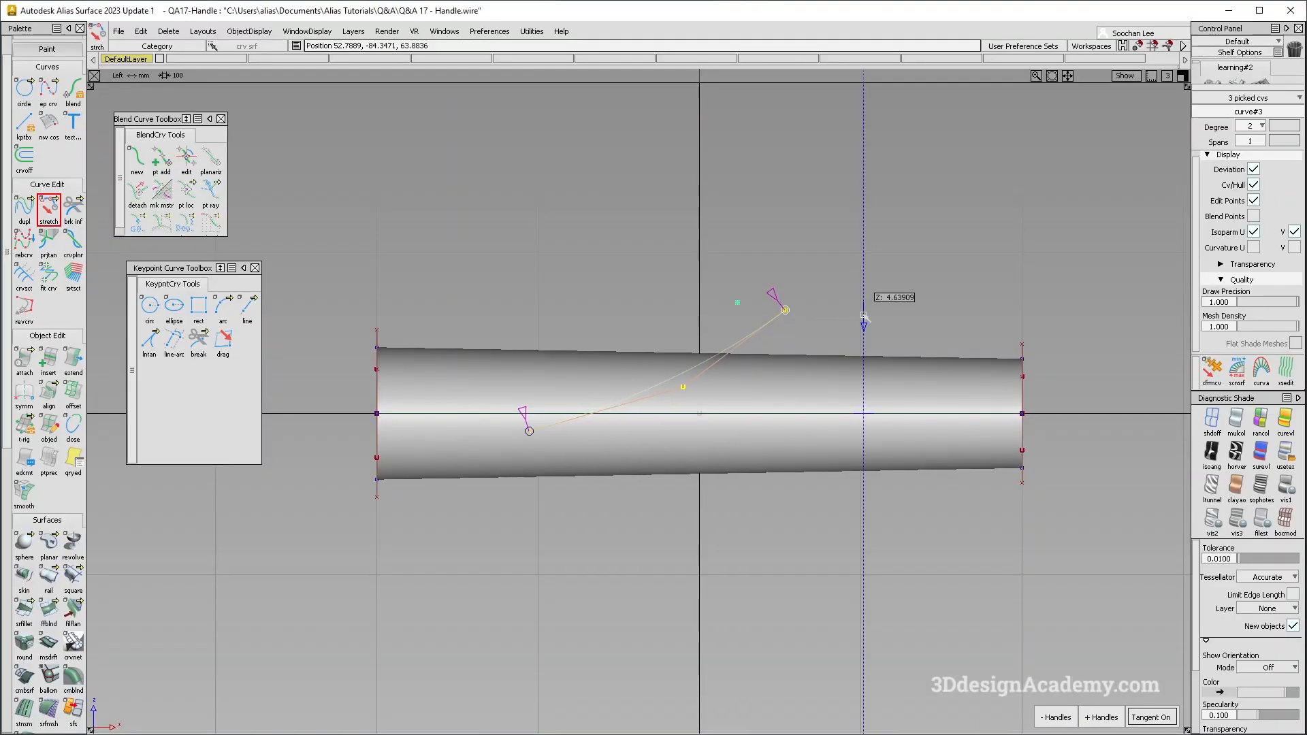
{"action": "left_click_drag", "start_coordinate": [866, 335], "coordinate": [878, 338]}
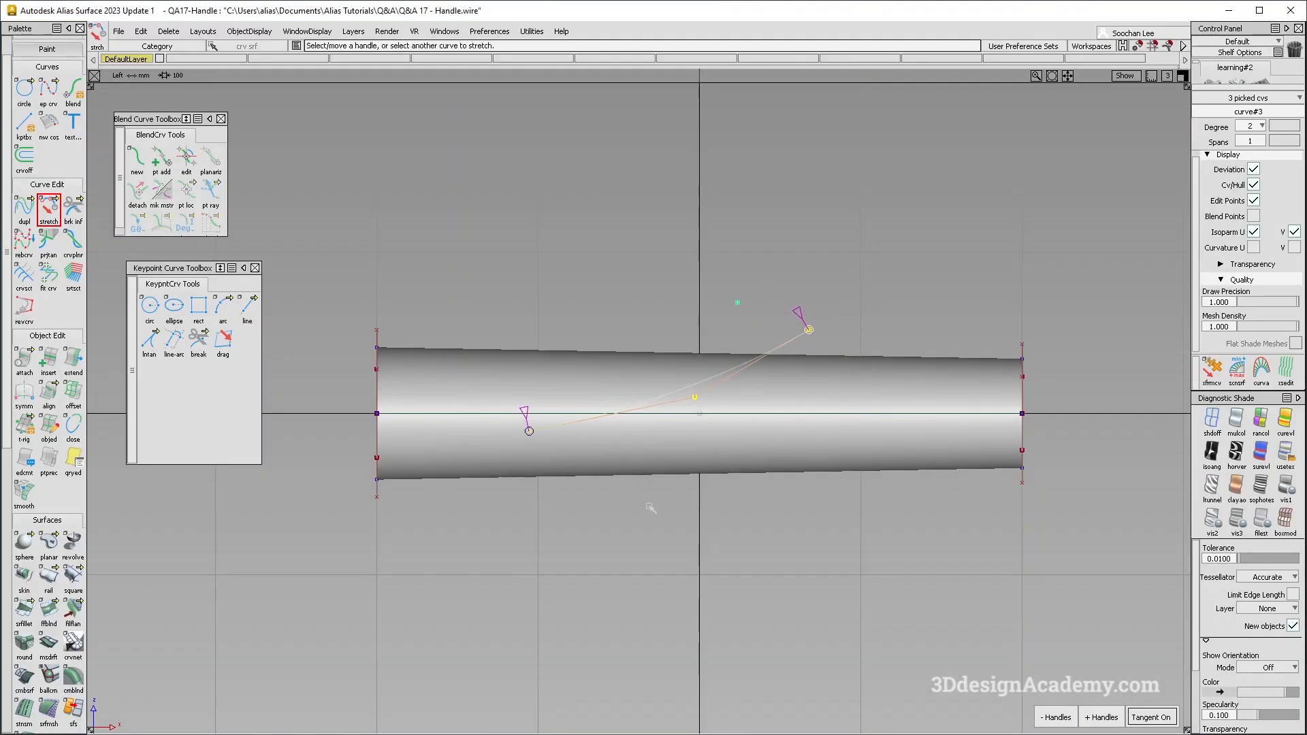
- Move the curve's middle CV slightly up and back toward the wide end to refine the bow
{"action": "left_click_drag", "start_coordinate": [652, 453], "coordinate": [663, 381], "text": "ctrl+shift"}
{"action": "left_click_drag", "start_coordinate": [642, 386], "coordinate": [684, 403], "text": "ctrl+shift"}
{"action": "left_click", "coordinate": [694, 397]}
{"action": "middle_click_drag", "start_coordinate": [700, 403], "coordinate": [717, 430], "text": "ctrl+shift"}
{"action": "left_click_drag", "start_coordinate": [712, 428], "coordinate": [686, 376], "text": "ctrl+shift"}
- Duplicate the diagonal curve and move the copy along the tube toward its wide end
{"action": "left_click", "coordinate": [688, 382]}
{"action": "key", "text": "ctrl+c"}
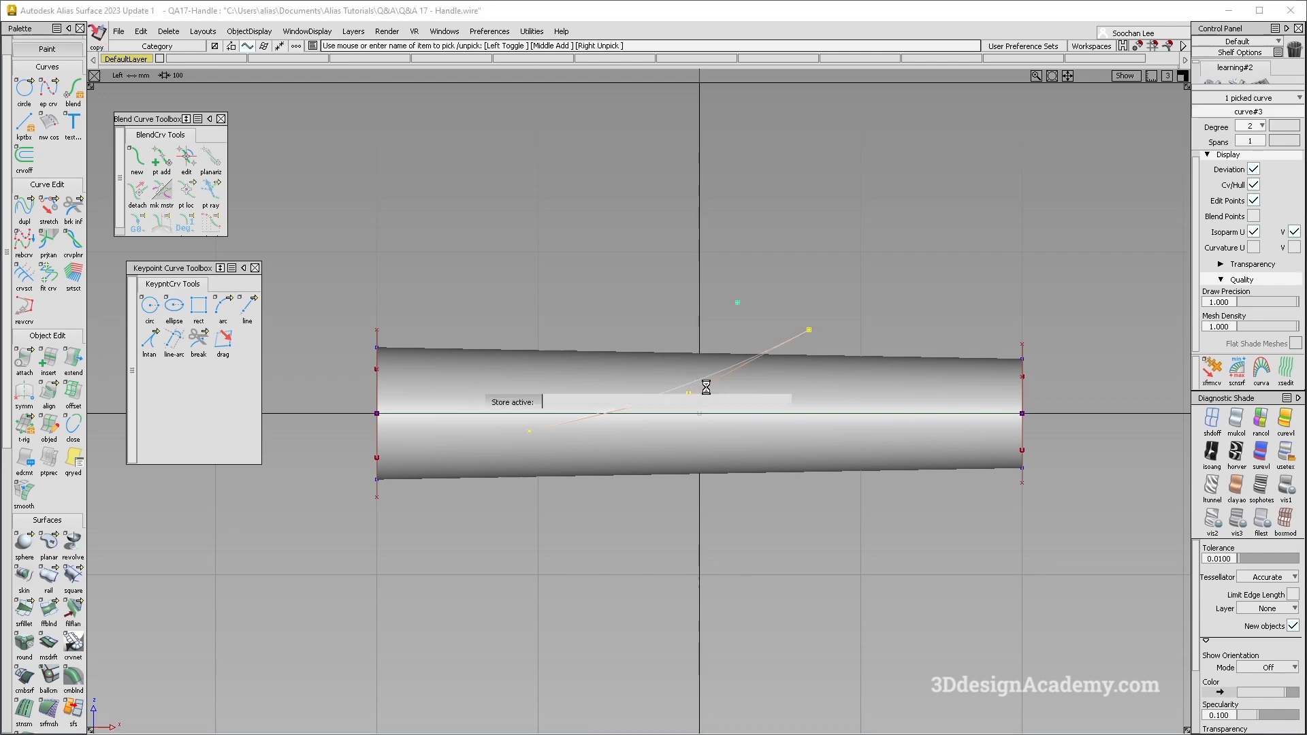
{"action": "key", "text": "ctrl+v"}
{"action": "middle_click_drag", "start_coordinate": [826, 416], "coordinate": [797, 394]}
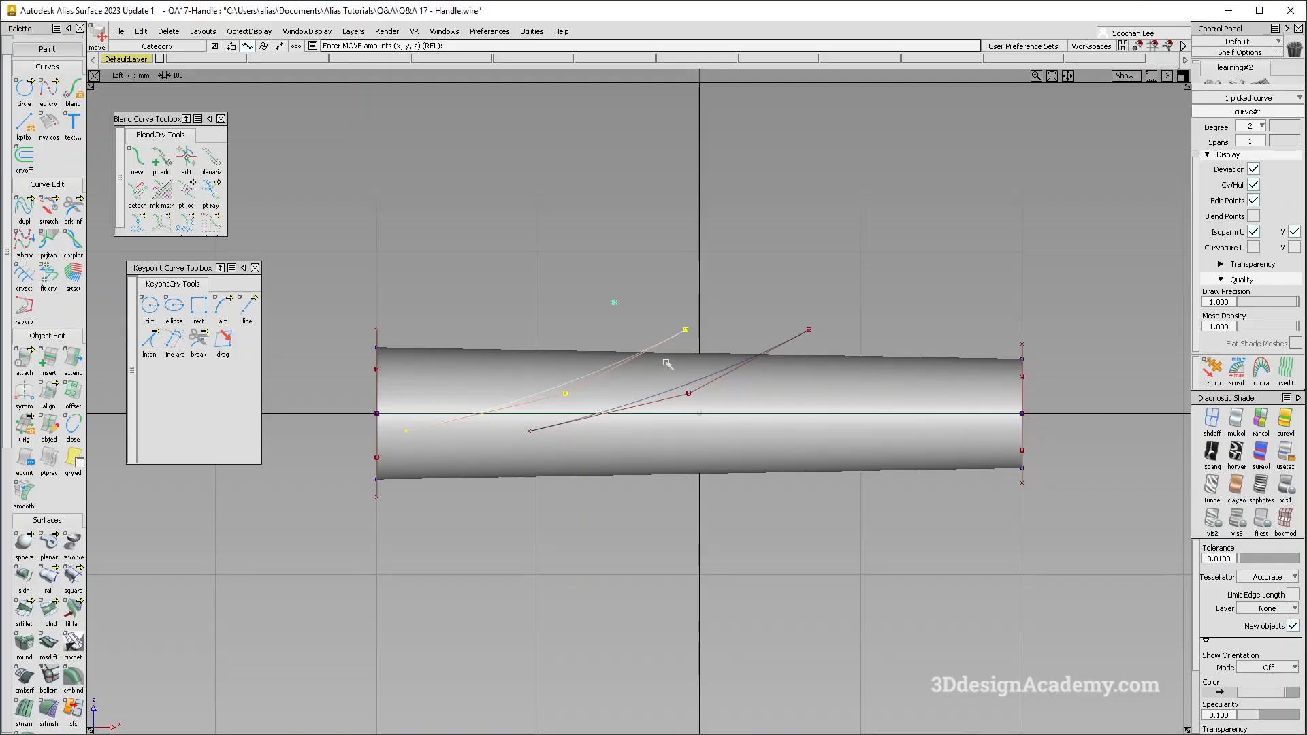
- Set the copied curve's pivot at its lower end and rotate the curve slightly steeper
{"action": "right_click_drag", "start_coordinate": [618, 354], "coordinate": [663, 336], "text": "ctrl+shift"}
{"action": "left_click", "coordinate": [408, 434], "text": "ctrl"}
{"action": "right_click_drag", "start_coordinate": [454, 432], "coordinate": [458, 454], "text": "ctrl+shift"}
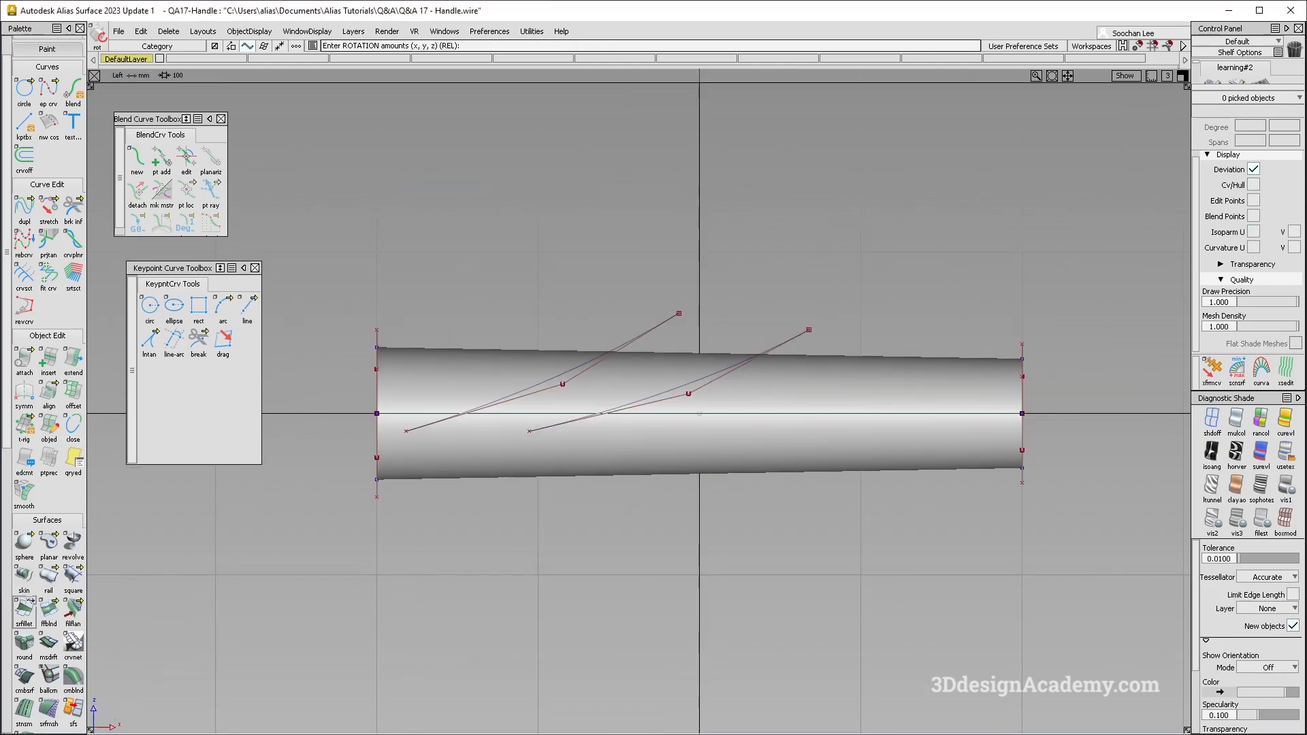
- Project both diagonal curves onto the tube surfaces along the view direction as curves on surfaces
{"action": "scroll", "coordinate": [30, 601], "scroll_direction": "down", "scroll_amount": 3}
{"action": "double_click", "coordinate": [24, 671]}
{"action": "left_click", "coordinate": [596, 366]}
{"action": "key", "text": "space"}
{"action": "left_click", "coordinate": [597, 363]}
{"action": "left_click", "coordinate": [650, 374]}
{"action": "key", "text": "space"}
- Apply multi-color diagnostic shading and examine the projected curves around the tube
{"action": "left_click_drag", "start_coordinate": [729, 348], "coordinate": [750, 381]}
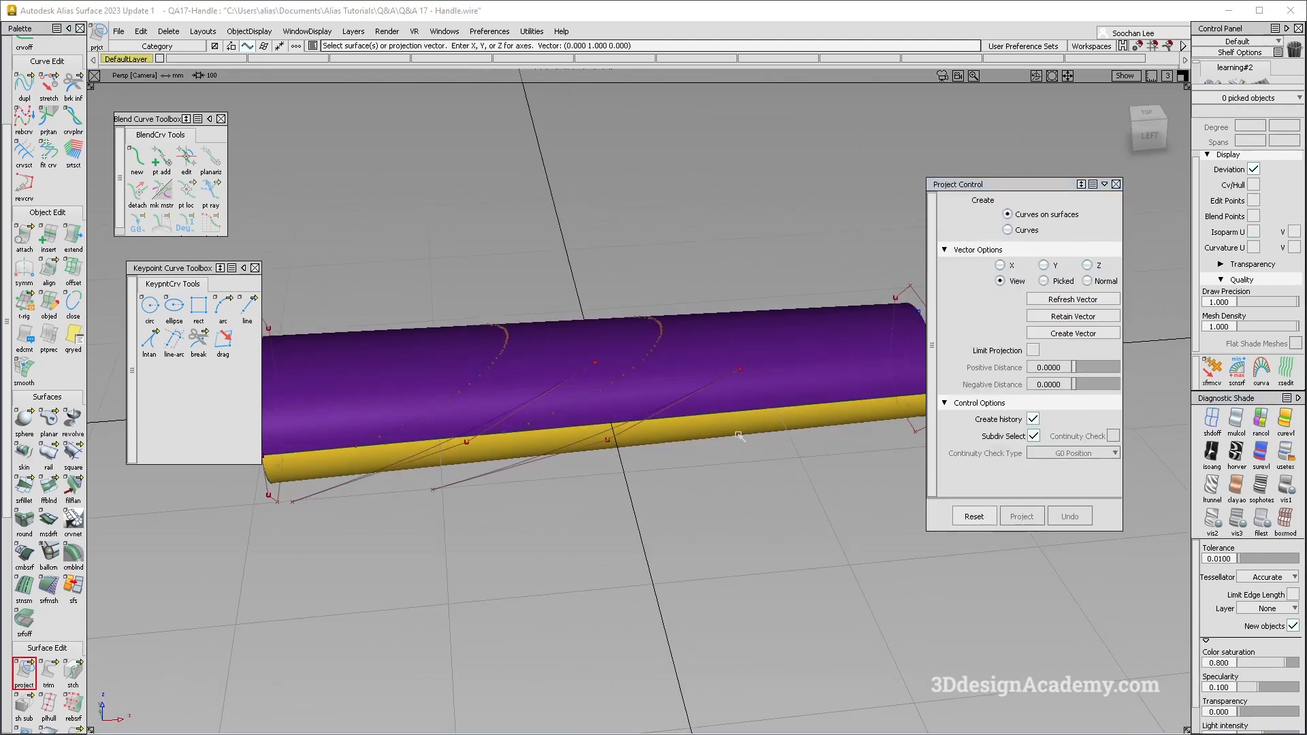
{"action": "left_click", "coordinate": [1236, 419]}
{"action": "middle_click_drag", "start_coordinate": [611, 347], "coordinate": [681, 423], "text": "alt+shift"}
{"action": "left_click_drag", "start_coordinate": [681, 423], "coordinate": [680, 452], "text": "alt+shift"}
{"action": "left_click_drag", "start_coordinate": [673, 513], "coordinate": [688, 439], "text": "alt+shift"}
- Fit a degree 3, single-span curve to the projected curve nearer the tube's narrow end
{"action": "left_click", "coordinate": [24, 670]}
{"action": "left_click", "coordinate": [49, 151]}
{"action": "left_click", "coordinate": [766, 420]}
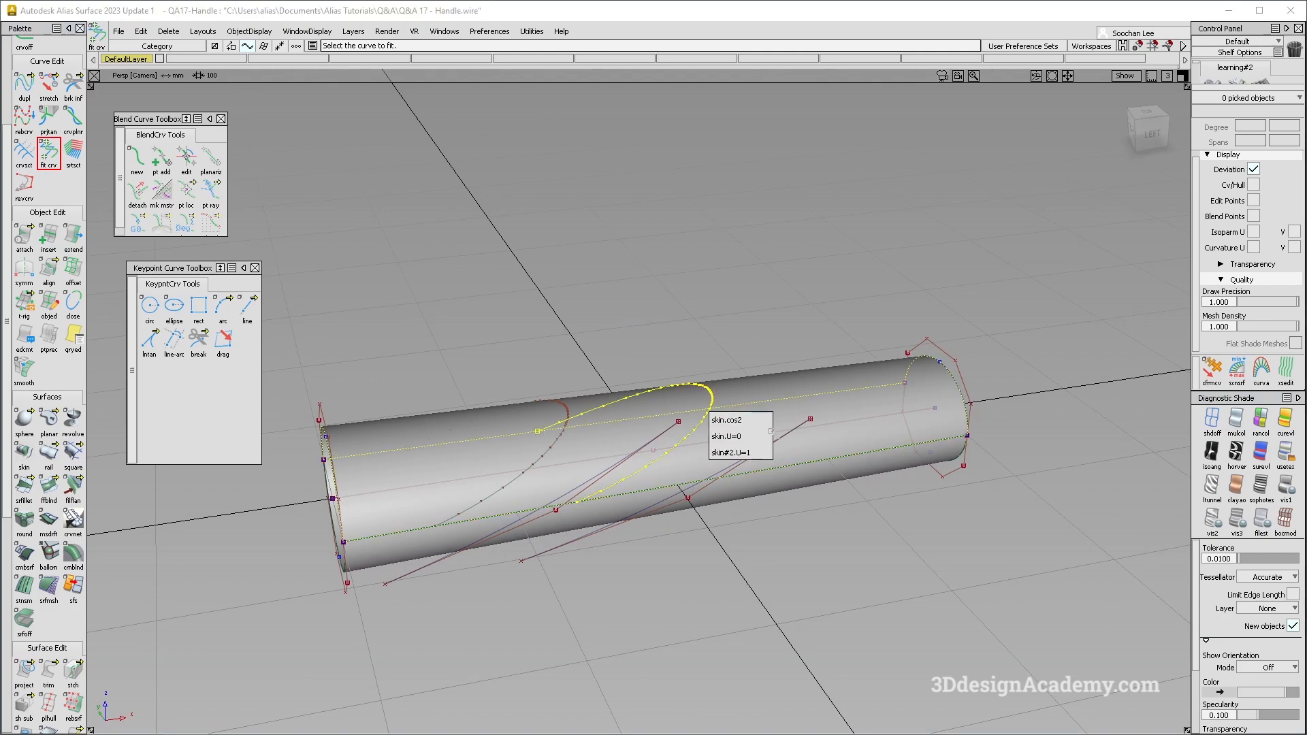
{"action": "left_click", "coordinate": [766, 420]}
{"action": "left_click_drag", "start_coordinate": [765, 420], "coordinate": [658, 329], "text": "alt+shift"}
{"action": "left_click_drag", "start_coordinate": [618, 454], "coordinate": [616, 328], "text": "ctrl+shift"}
{"action": "left_click", "coordinate": [610, 327]}
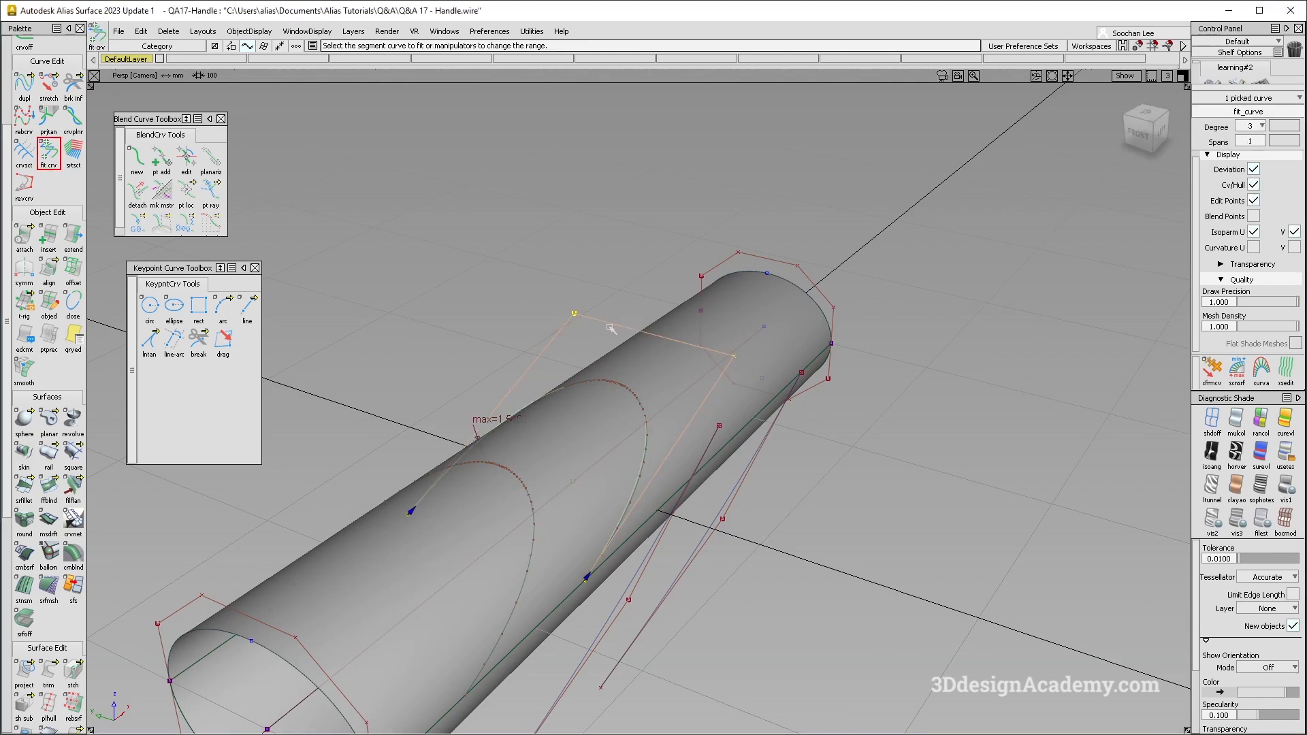
- Raise the fitted curve nearer the narrow end to degree 5 with a single span
{"action": "left_click_drag", "start_coordinate": [1039, 192], "coordinate": [919, 207]}
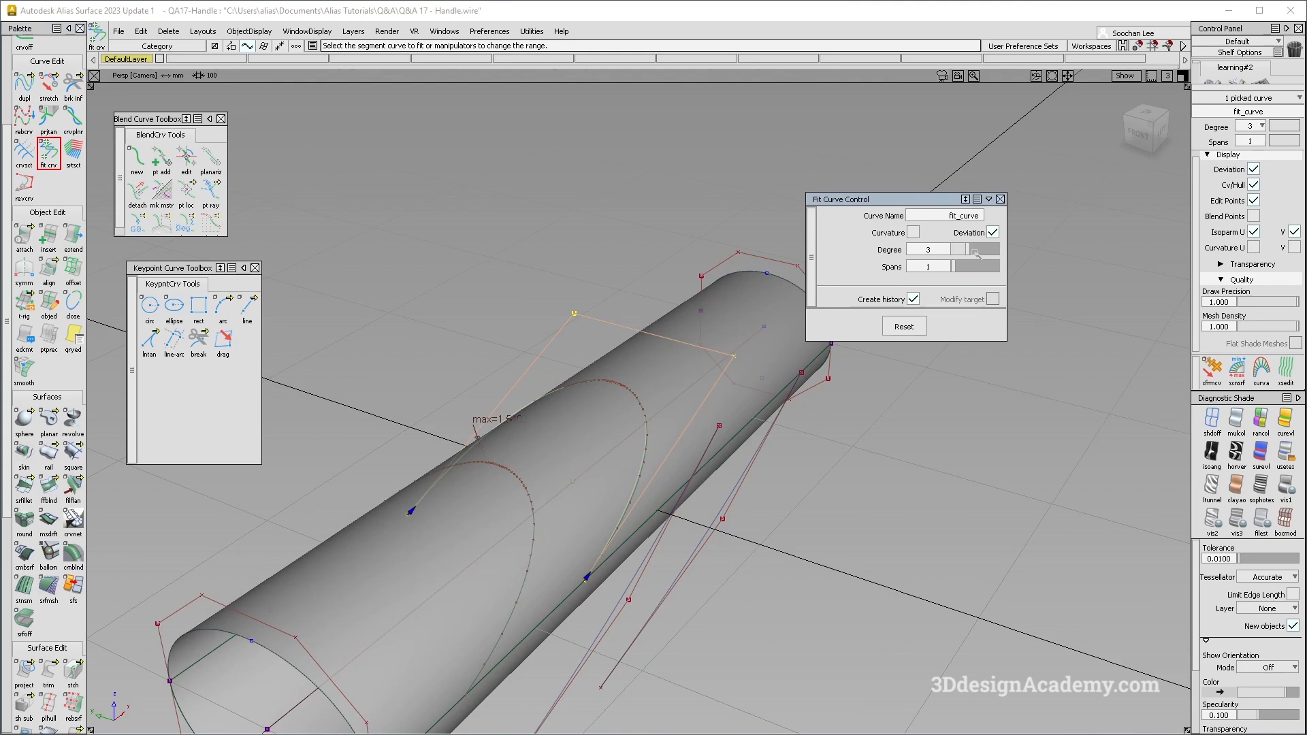
{"action": "left_click_drag", "start_coordinate": [678, 383], "coordinate": [632, 466], "text": "alt+shift"}
{"action": "right_click_drag", "start_coordinate": [632, 464], "coordinate": [650, 442], "text": "alt+shift"}
{"action": "left_click_drag", "start_coordinate": [650, 443], "coordinate": [657, 405], "text": "alt+shift"}
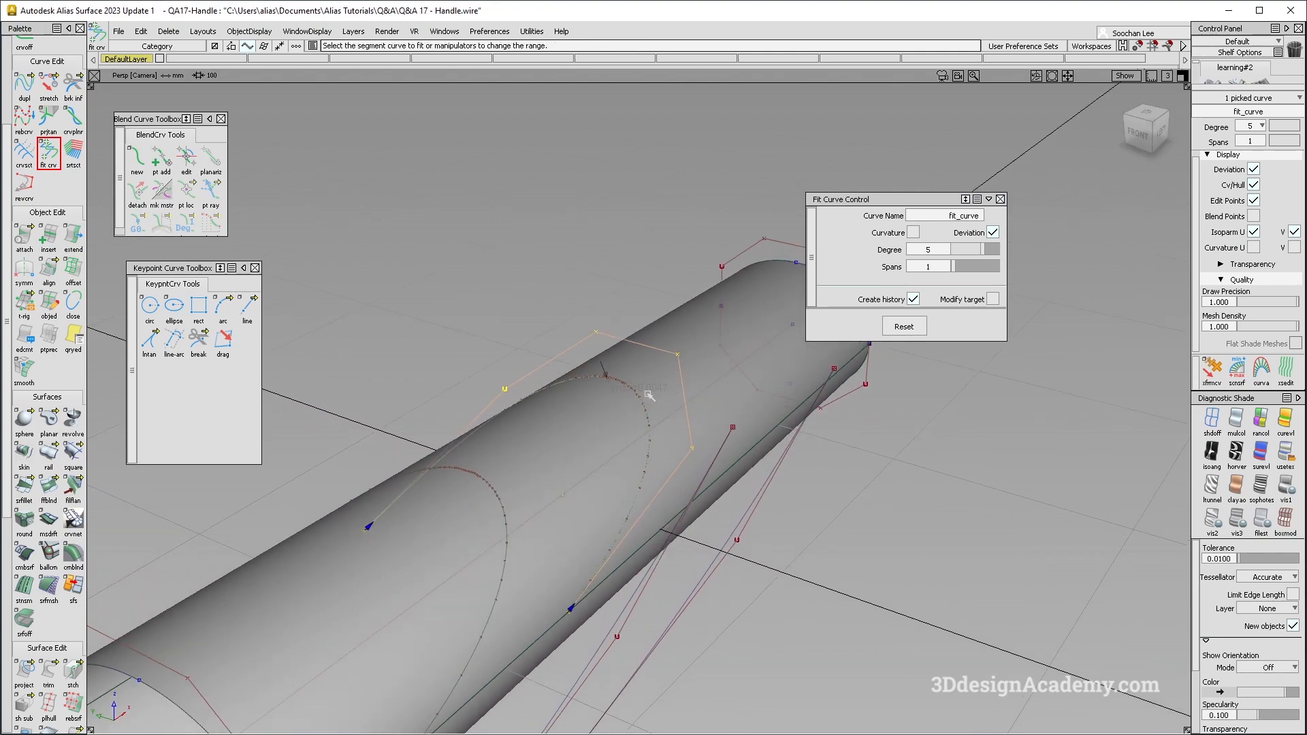
- Fit a degree 5, single-span curve to the projected curve nearer the tube's wide end
{"action": "left_click_drag", "start_coordinate": [667, 396], "coordinate": [783, 341], "text": "alt+shift"}
{"action": "left_click", "coordinate": [510, 367]}
{"action": "left_click", "coordinate": [511, 366]}
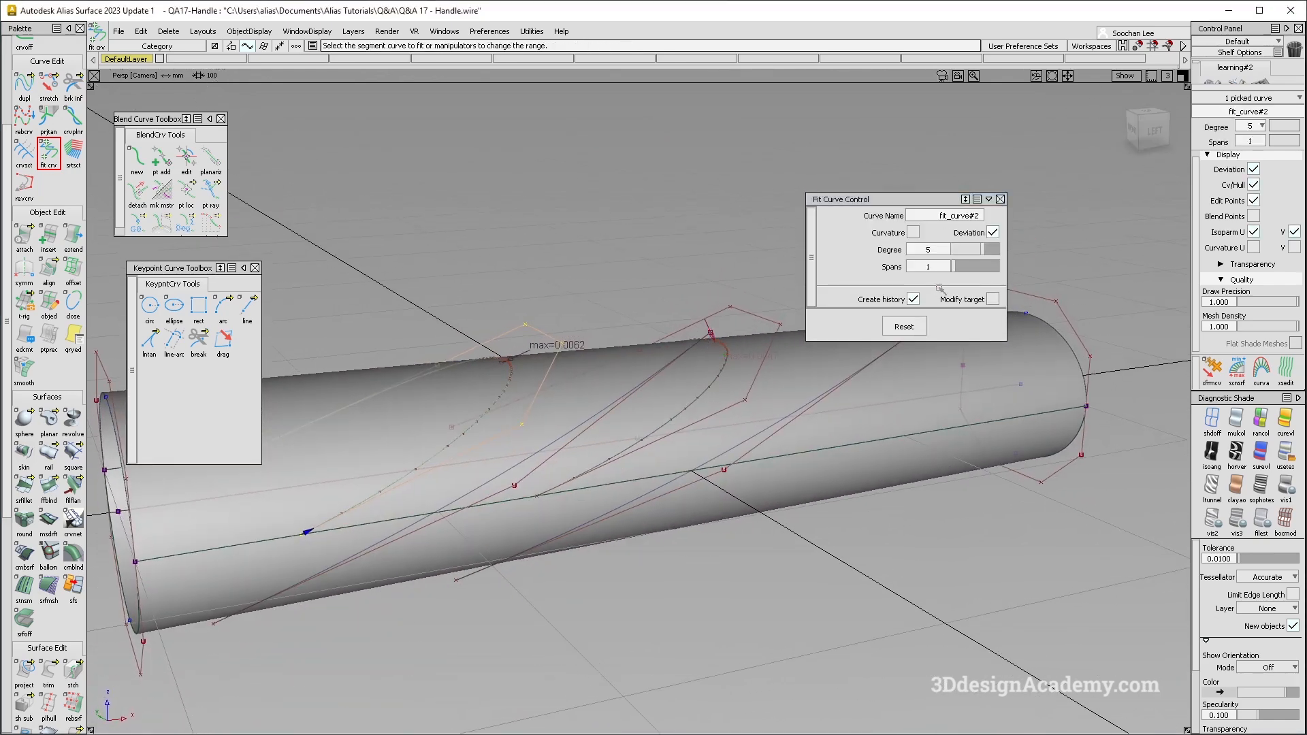
{"action": "left_click_drag", "start_coordinate": [957, 269], "coordinate": [961, 271]}
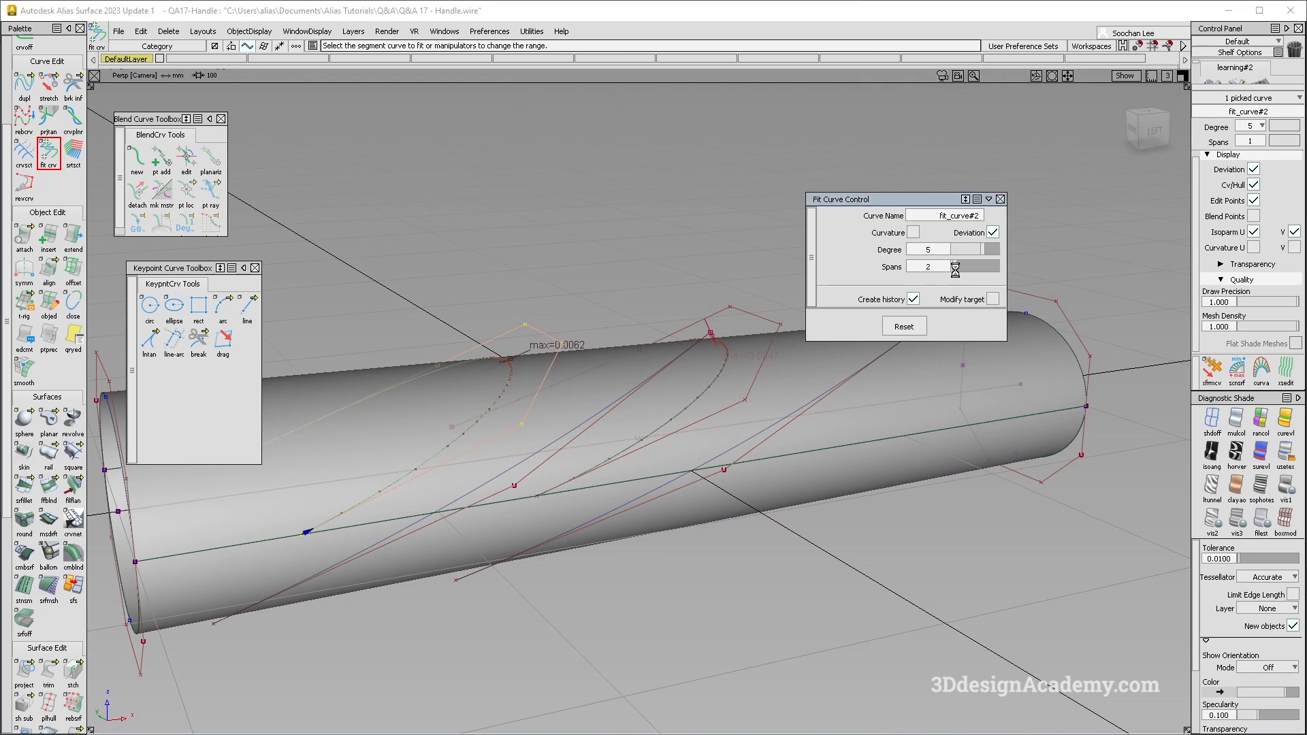
{"action": "left_click_drag", "start_coordinate": [816, 278], "coordinate": [957, 271], "text": "alt+shift"}
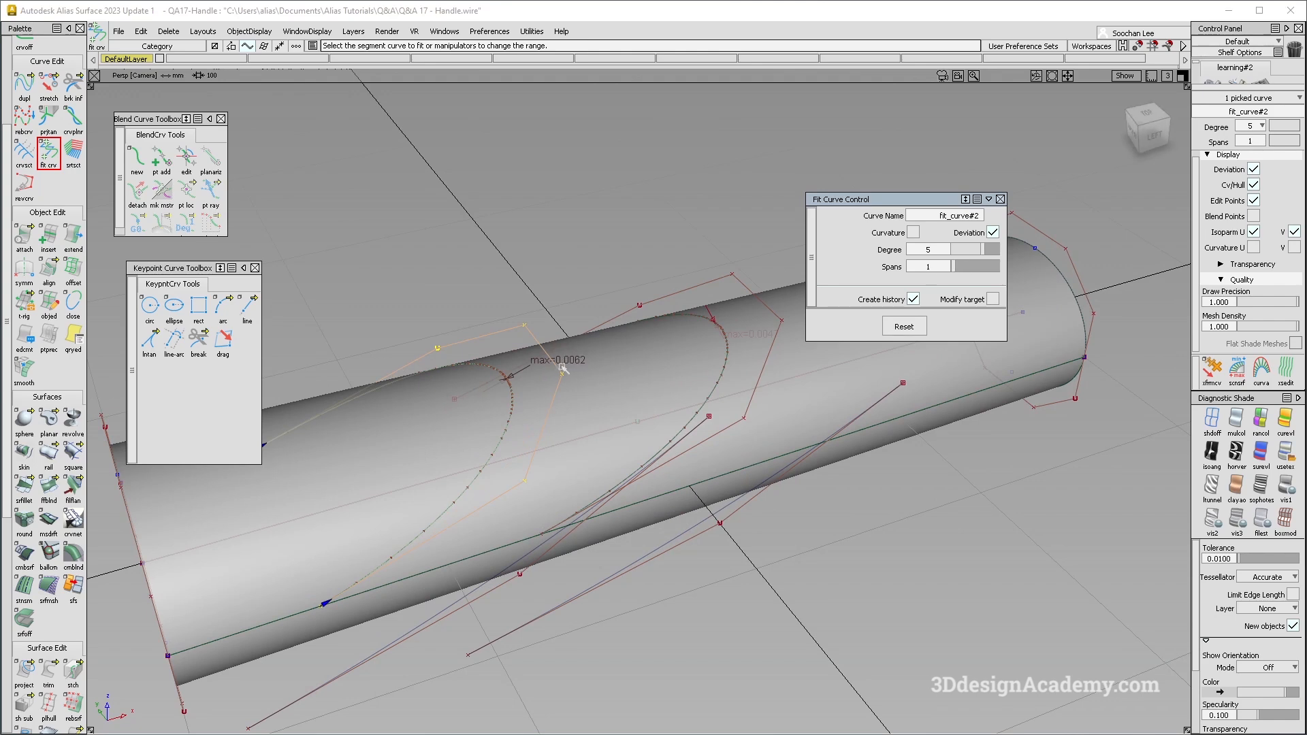
- Re-edit the fitted curve nearer the narrow end, trying degree 6 and extra spans, and restore it to degree 5 with 1 span
{"action": "left_click_drag", "start_coordinate": [575, 368], "coordinate": [645, 368], "text": "alt+shift"}
{"action": "left_click_drag", "start_coordinate": [645, 367], "coordinate": [605, 244], "text": "ctrl+shift"}
{"action": "left_click", "coordinate": [697, 321]}
{"action": "middle_click_drag", "start_coordinate": [697, 321], "coordinate": [640, 274], "text": "alt+shift"}
{"action": "mouse_move", "coordinate": [640, 275]}
{"action": "left_mouse_down", "text": "alt+shift"}
{"action": "mouse_move", "coordinate": [558, 302]}
{"action": "mouse_move", "coordinate": [452, 234]}
{"action": "left_mouse_up", "text": "alt+shift"}
{"action": "left_click_drag", "start_coordinate": [672, 186], "coordinate": [668, 398], "text": "ctrl+shift"}
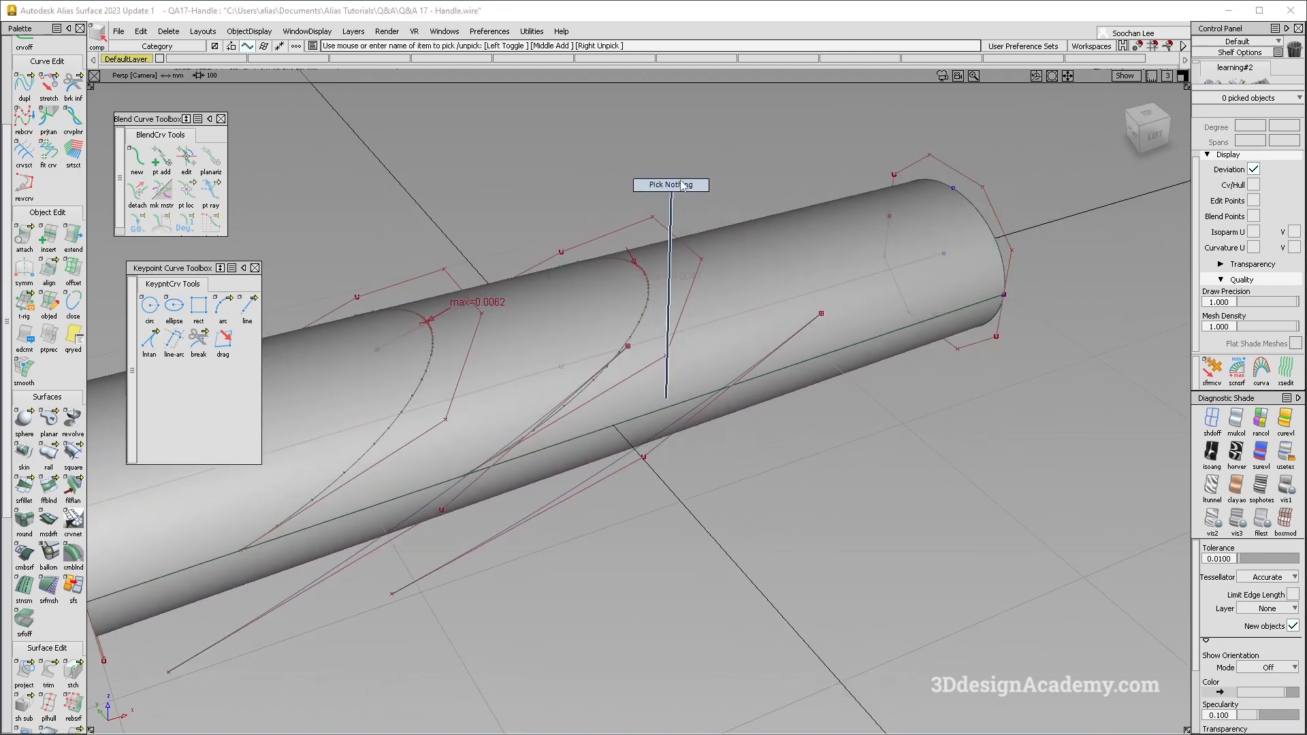
{"action": "left_click", "coordinate": [666, 224]}
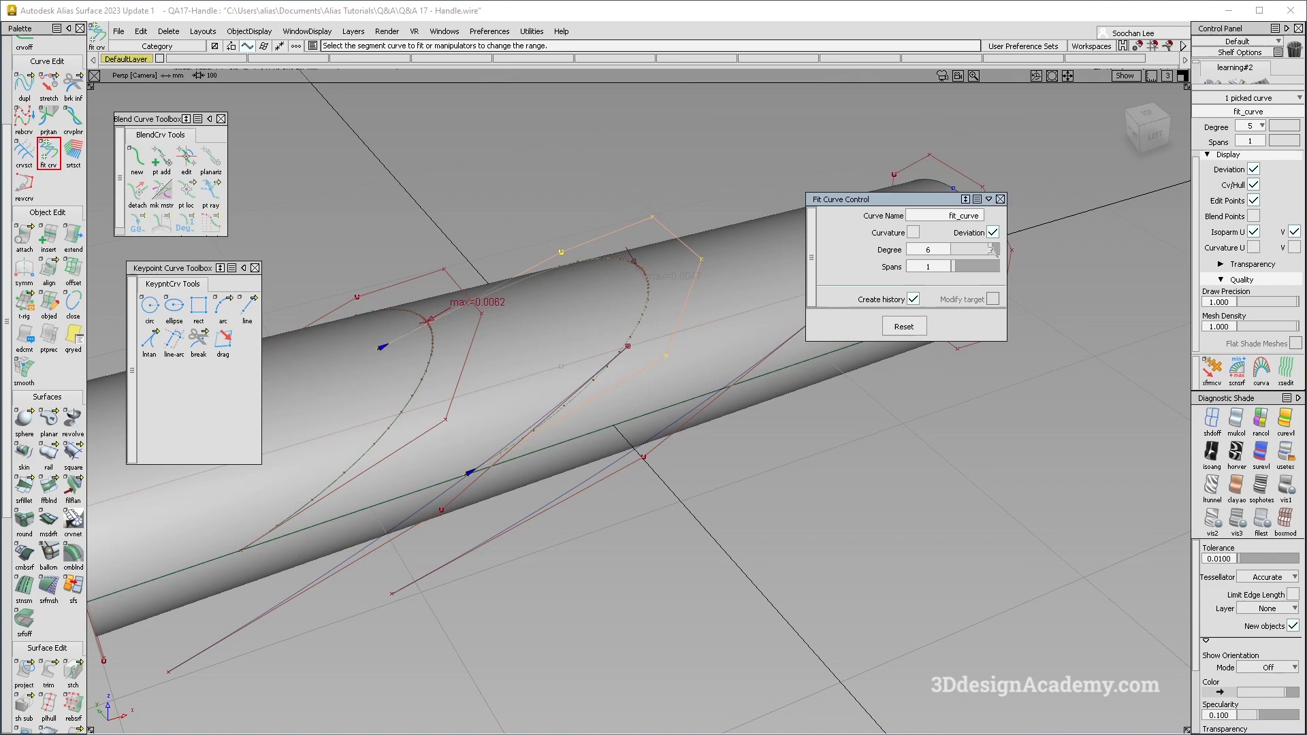
{"action": "left_click_drag", "start_coordinate": [640, 259], "coordinate": [969, 264], "text": "alt+shift"}
{"action": "left_click", "coordinate": [993, 252]}
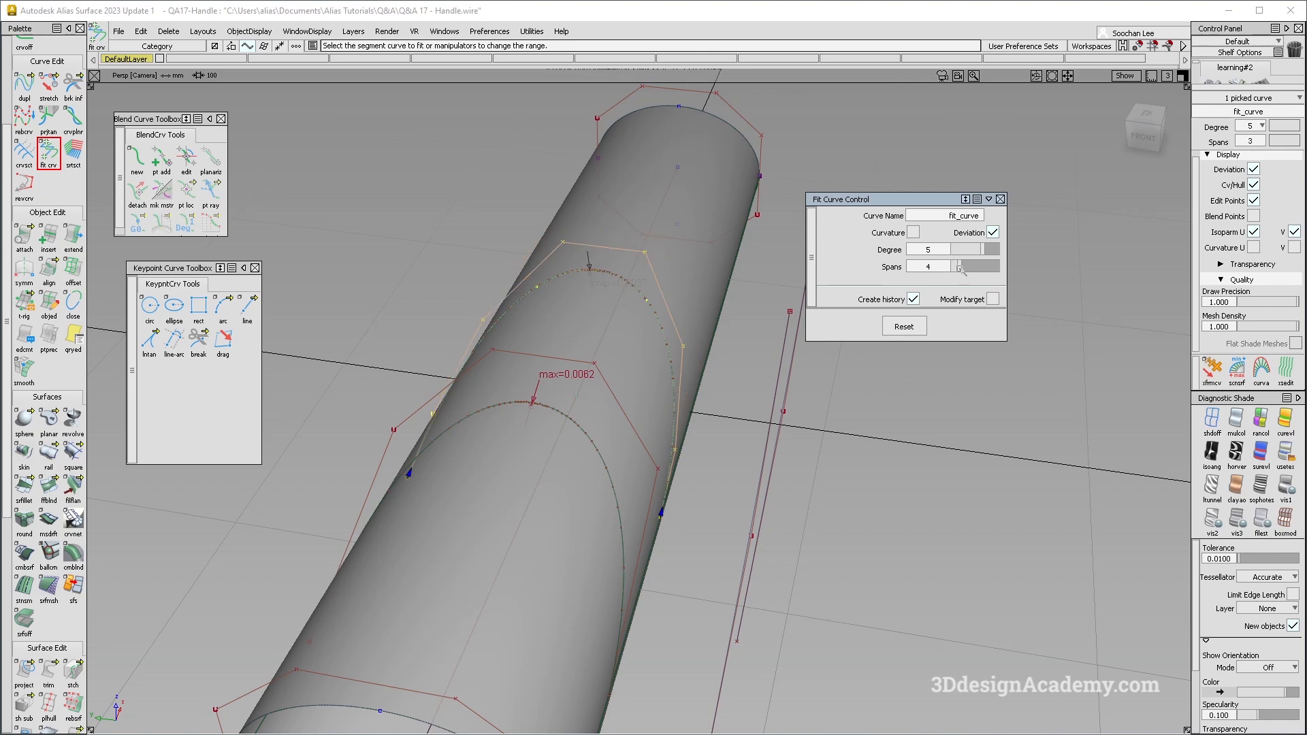
{"action": "left_click_drag", "start_coordinate": [815, 254], "coordinate": [665, 315], "text": "alt+shift"}
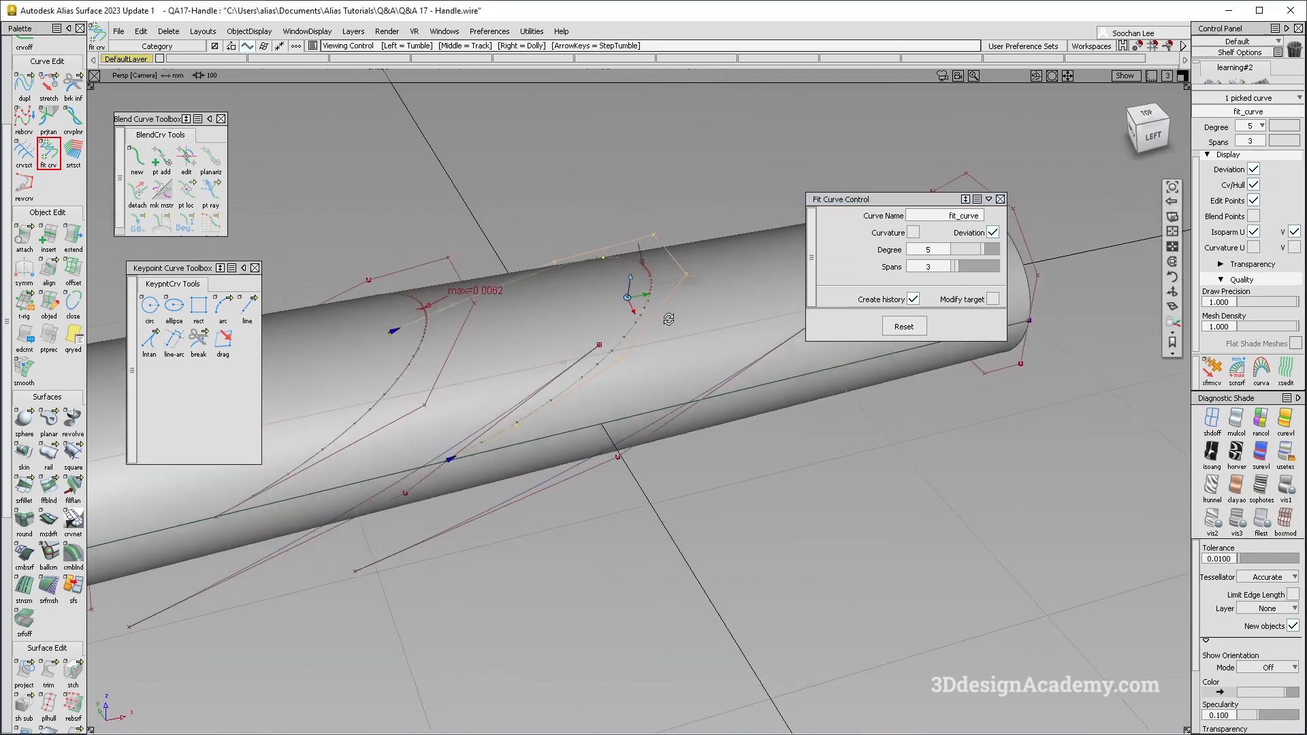
{"action": "right_click_drag", "start_coordinate": [665, 316], "coordinate": [601, 290], "text": "alt+shift"}
{"action": "left_click_drag", "start_coordinate": [601, 289], "coordinate": [599, 282], "text": "alt+shift"}
{"action": "left_click_drag", "start_coordinate": [956, 266], "coordinate": [951, 266]}
{"action": "left_click_drag", "start_coordinate": [599, 256], "coordinate": [708, 296], "text": "alt+shift"}
{"action": "right_click_drag", "start_coordinate": [640, 293], "coordinate": [683, 286], "text": "alt+shift"}
{"action": "middle_click_drag", "start_coordinate": [628, 304], "coordinate": [623, 340], "text": "alt+shift"}
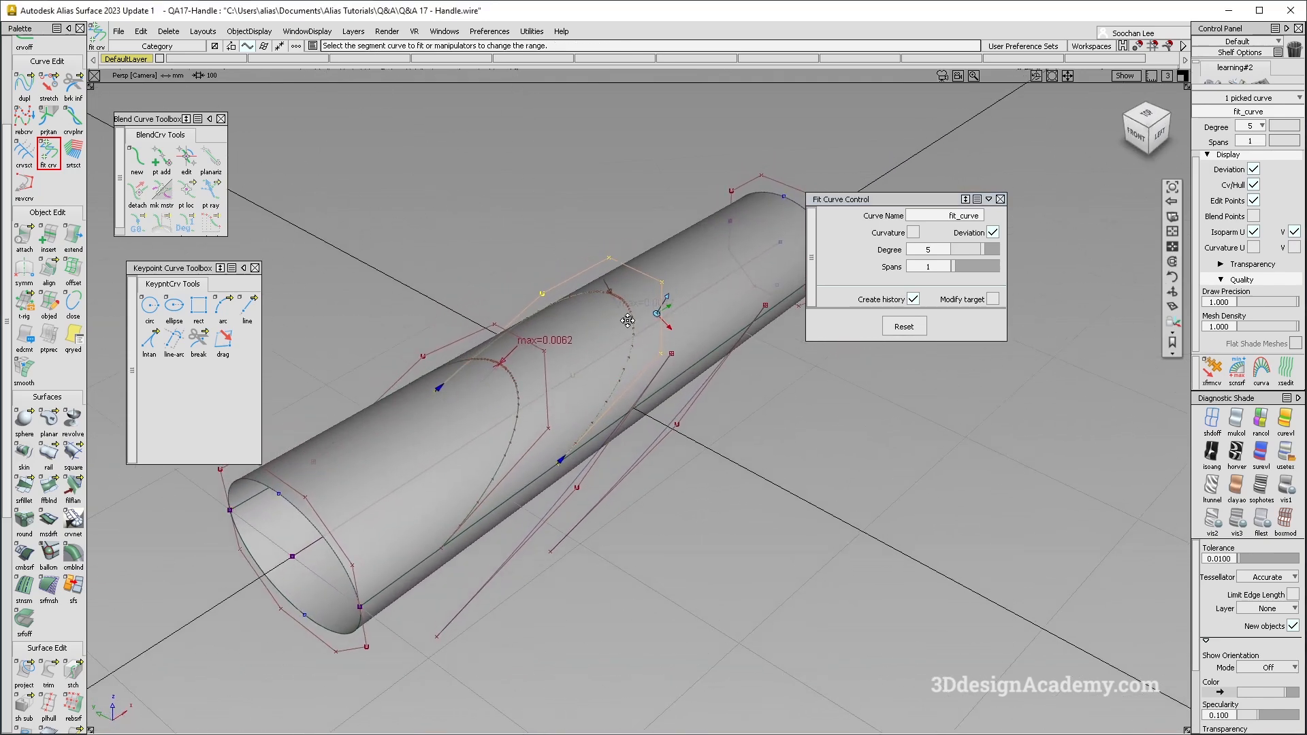
- Move the two original diagonal construction curves sideways, clear of the tube on its far side
{"action": "left_click_drag", "start_coordinate": [613, 317], "coordinate": [604, 283], "text": "ctrl+shift"}
{"action": "left_click_drag", "start_coordinate": [416, 303], "coordinate": [392, 293], "text": "alt+shift"}
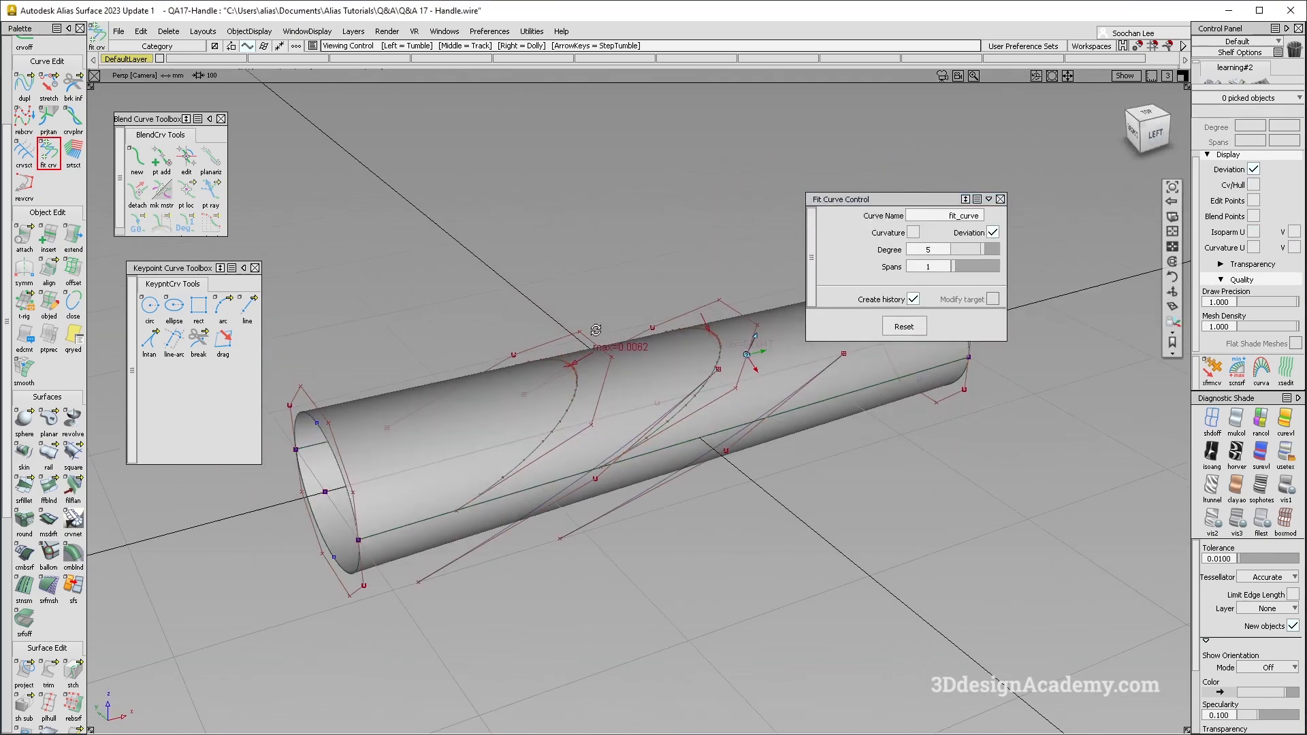
{"action": "left_click_drag", "start_coordinate": [616, 325], "coordinate": [620, 350], "text": "ctrl+shift"}
{"action": "left_click_drag", "start_coordinate": [530, 277], "coordinate": [874, 403]}
{"action": "left_click_drag", "start_coordinate": [661, 538], "coordinate": [662, 584], "text": "alt+shift"}
{"action": "left_click_drag", "start_coordinate": [607, 473], "coordinate": [649, 515], "text": "ctrl+shift"}
{"action": "left_click", "coordinate": [602, 539]}
{"action": "right_click_drag", "start_coordinate": [713, 547], "coordinate": [715, 541], "text": "ctrl+shift"}
{"action": "middle_click_drag", "start_coordinate": [715, 541], "coordinate": [385, 435]}
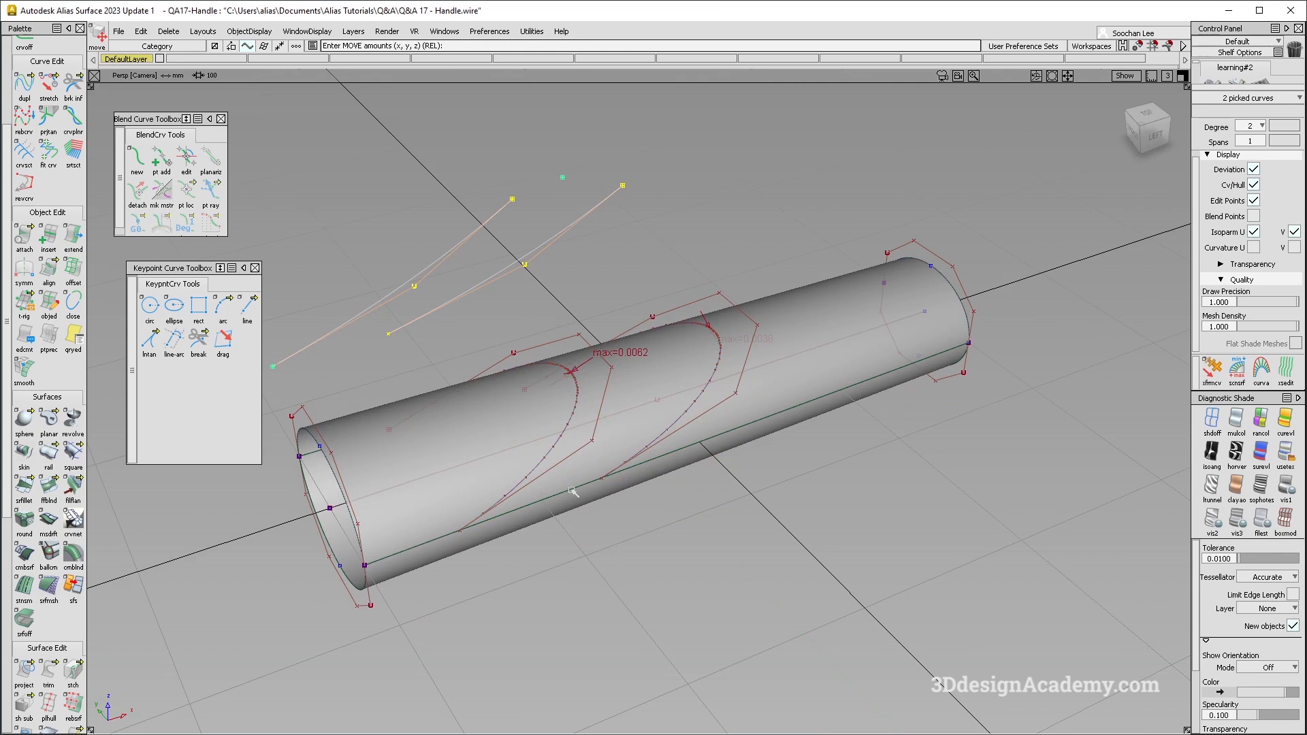
- Apply the symmetric modeling constraint to both fitted grip curves, accepting the removal of their construction history
{"action": "middle_click_drag", "start_coordinate": [677, 504], "coordinate": [708, 509], "text": "alt+shift"}
{"action": "left_click_drag", "start_coordinate": [702, 502], "coordinate": [626, 346], "text": "ctrl+shift"}
{"action": "left_click_drag", "start_coordinate": [592, 277], "coordinate": [658, 353], "text": "ctrl+shift"}
{"action": "left_click", "coordinate": [624, 354]}
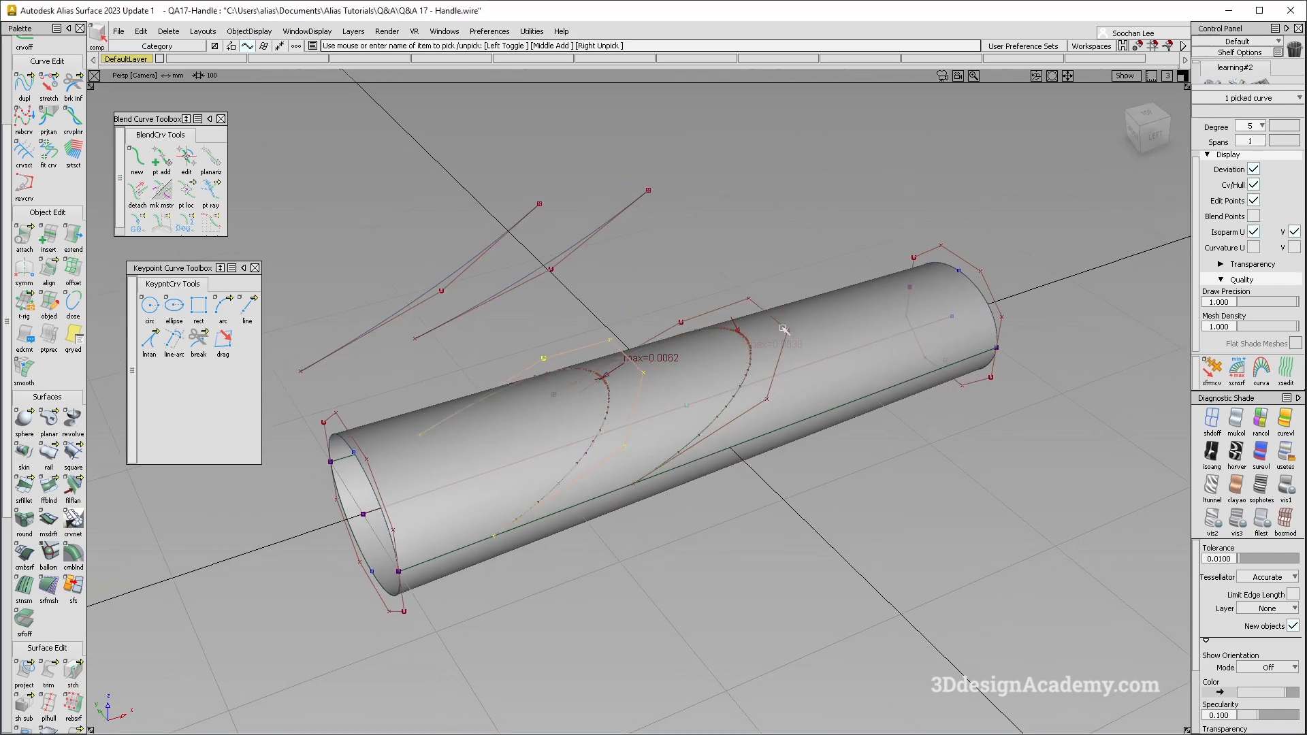
{"action": "left_click", "coordinate": [721, 261]}
{"action": "left_click_drag", "start_coordinate": [735, 269], "coordinate": [767, 344]}
{"action": "left_click_drag", "start_coordinate": [609, 320], "coordinate": [604, 352]}
{"action": "left_click", "coordinate": [24, 273]}
{"action": "left_click", "coordinate": [587, 450]}
{"action": "left_click_drag", "start_coordinate": [715, 451], "coordinate": [831, 351], "text": "alt+shift"}
{"action": "left_click_drag", "start_coordinate": [644, 508], "coordinate": [642, 484], "text": "ctrl+shift"}
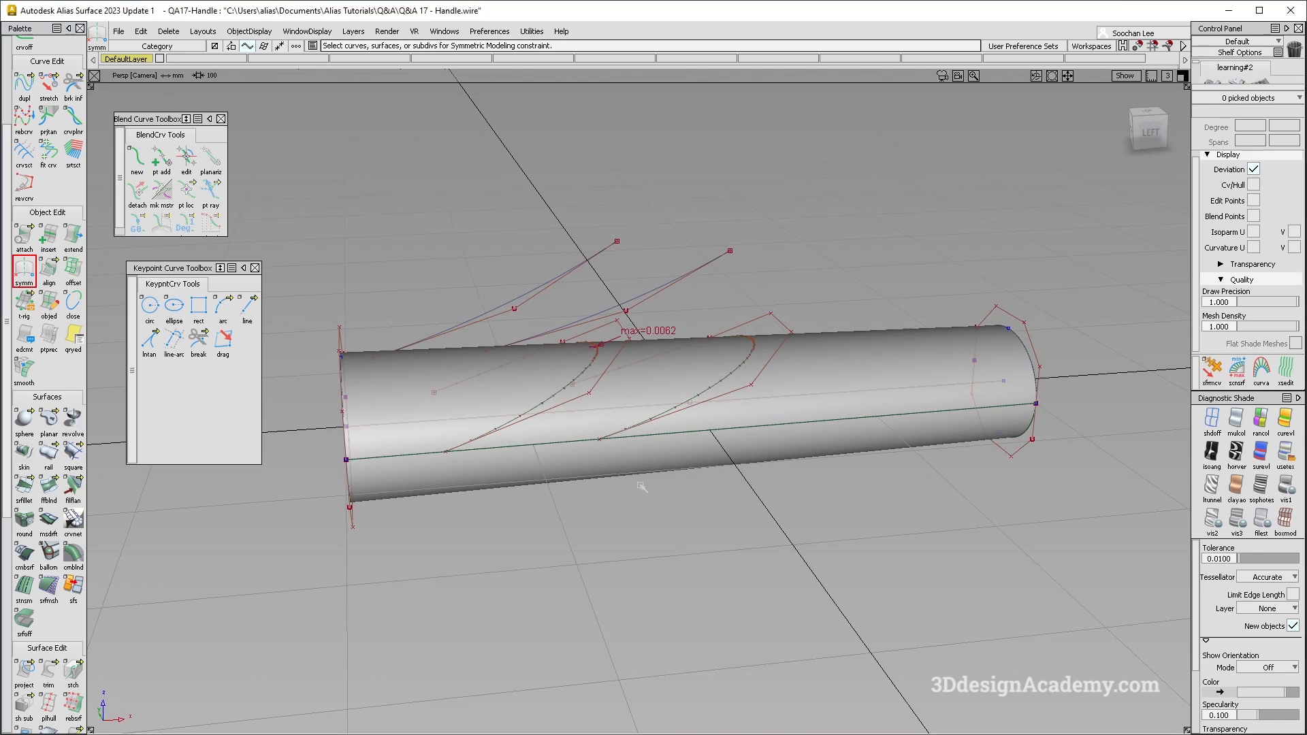
- Trim the upper tube surface, keeping only the region from the second projected curve to the narrow end
{"action": "left_click", "coordinate": [52, 671]}
{"action": "left_click", "coordinate": [730, 441]}
{"action": "left_click", "coordinate": [799, 398]}
{"action": "left_click", "coordinate": [1095, 717]}
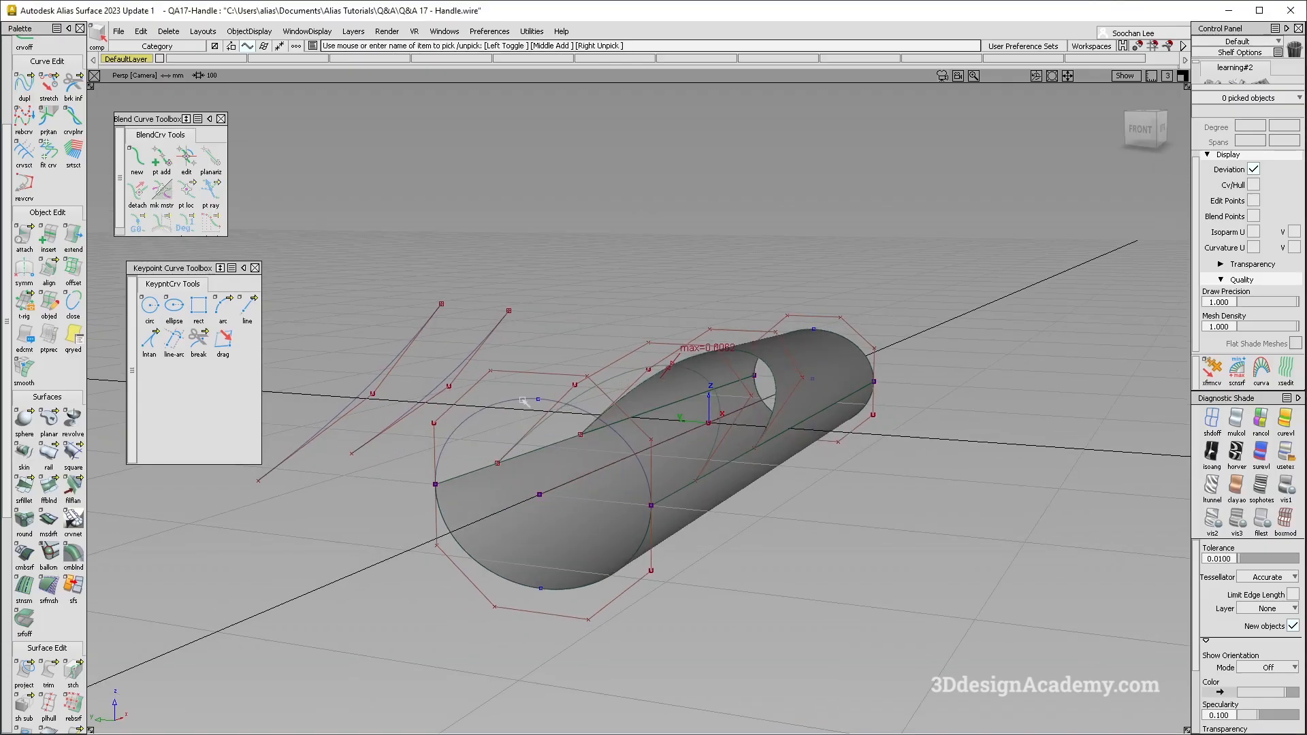
- Duplicate the upper arc at the tube's wide end and lower the copy's height with a non-proportional scale
{"action": "left_click", "coordinate": [523, 402]}
{"action": "left_click_drag", "start_coordinate": [619, 457], "coordinate": [604, 474], "text": "alt+shift"}
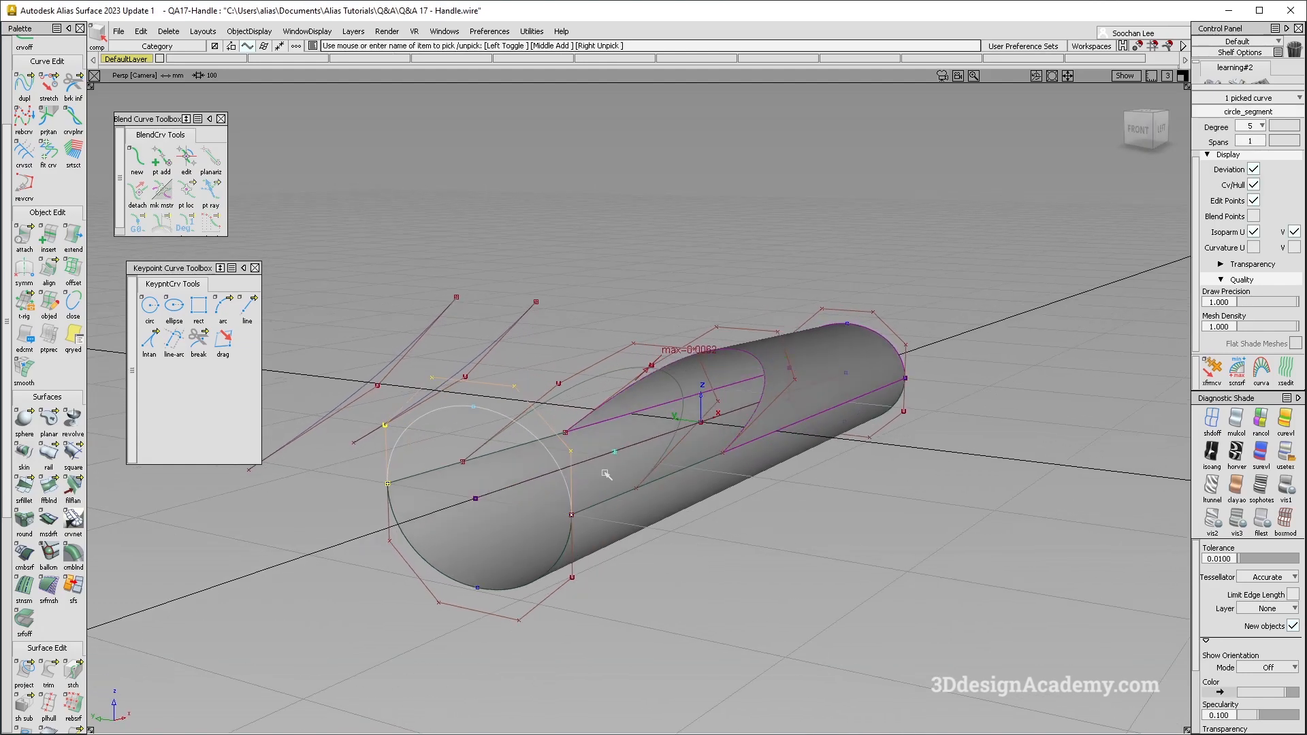
{"action": "right_click_drag", "start_coordinate": [601, 537], "coordinate": [645, 525], "text": "alt+shift"}
{"action": "middle_click_drag", "start_coordinate": [645, 525], "coordinate": [697, 500], "text": "alt+shift"}
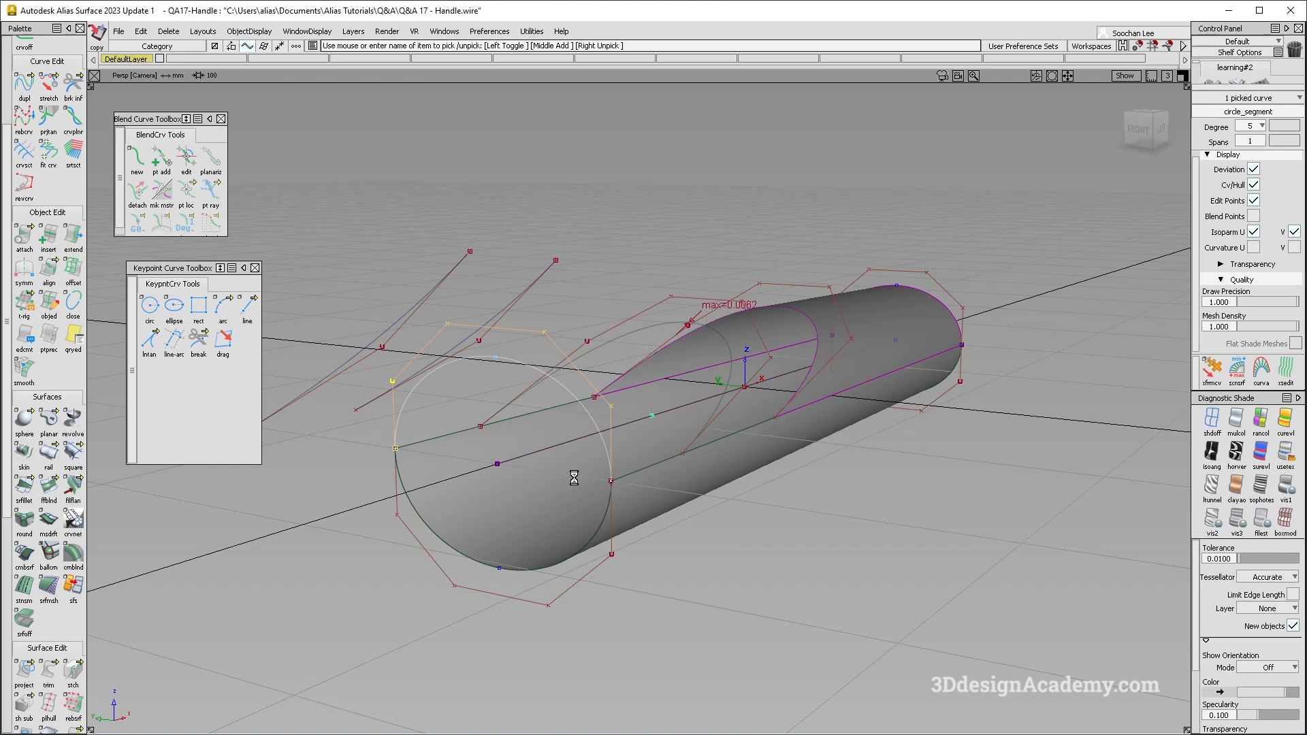
{"action": "key", "text": "ctrl+v"}
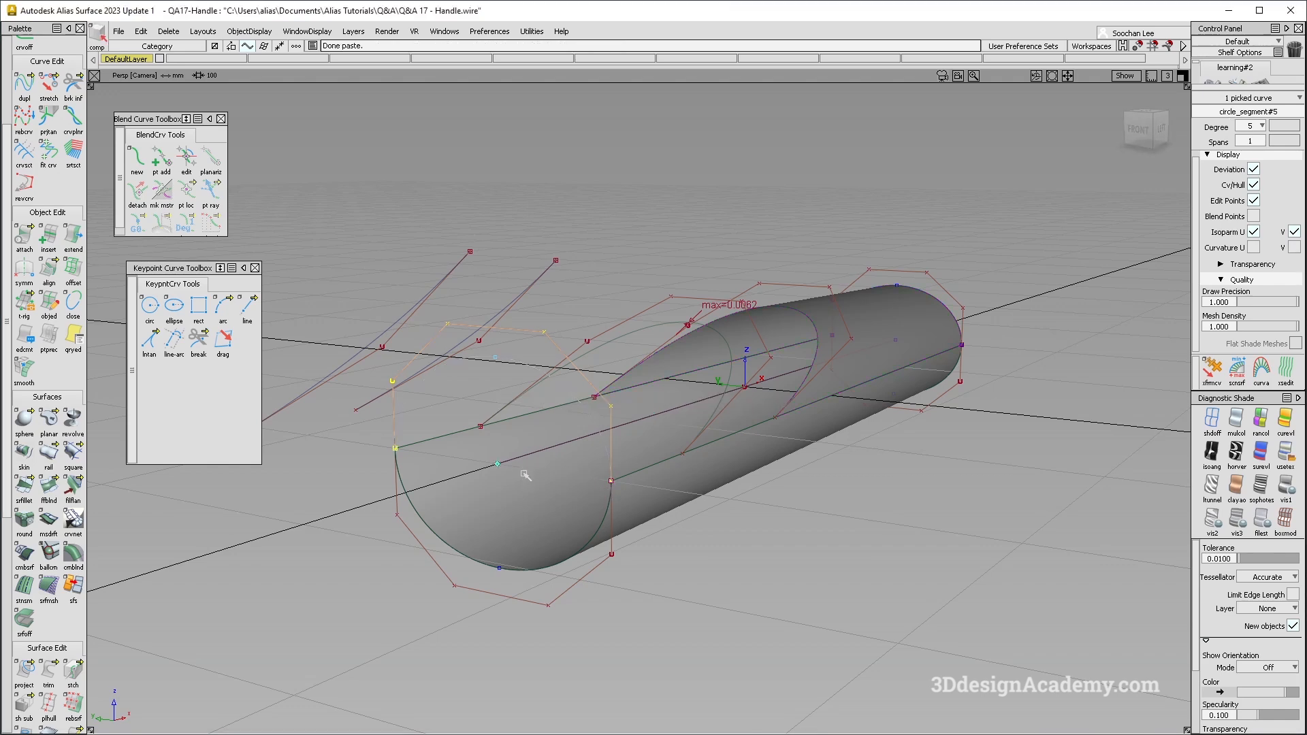
{"action": "right_click", "coordinate": [473, 514], "text": "ctrl+shift"}
{"action": "right_click_drag", "start_coordinate": [436, 526], "coordinate": [433, 527], "text": "ctrl+shift"}
{"action": "right_click_drag", "start_coordinate": [514, 525], "coordinate": [514, 522]}
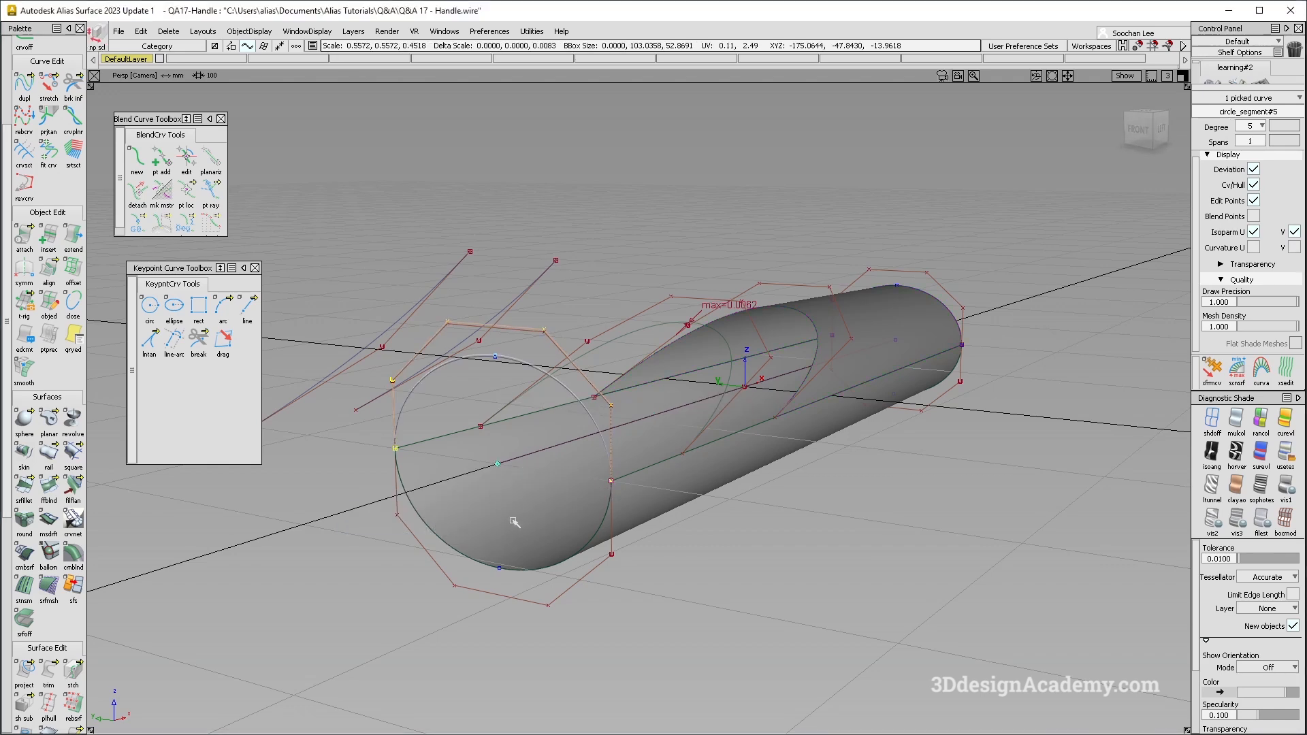
{"action": "left_click_drag", "start_coordinate": [520, 491], "coordinate": [668, 473], "text": "alt+shift"}
{"action": "left_click_drag", "start_coordinate": [668, 473], "coordinate": [657, 332], "text": "ctrl+shift"}
{"action": "middle_click_drag", "start_coordinate": [834, 414], "coordinate": [753, 447], "text": "alt+shift"}
{"action": "mouse_move", "coordinate": [753, 446]}
{"action": "left_mouse_down", "text": "alt+shift"}
{"action": "mouse_move", "coordinate": [738, 481]}
{"action": "mouse_move", "coordinate": [680, 527]}
{"action": "mouse_move", "coordinate": [655, 334]}
{"action": "left_mouse_up", "text": "alt+shift"}
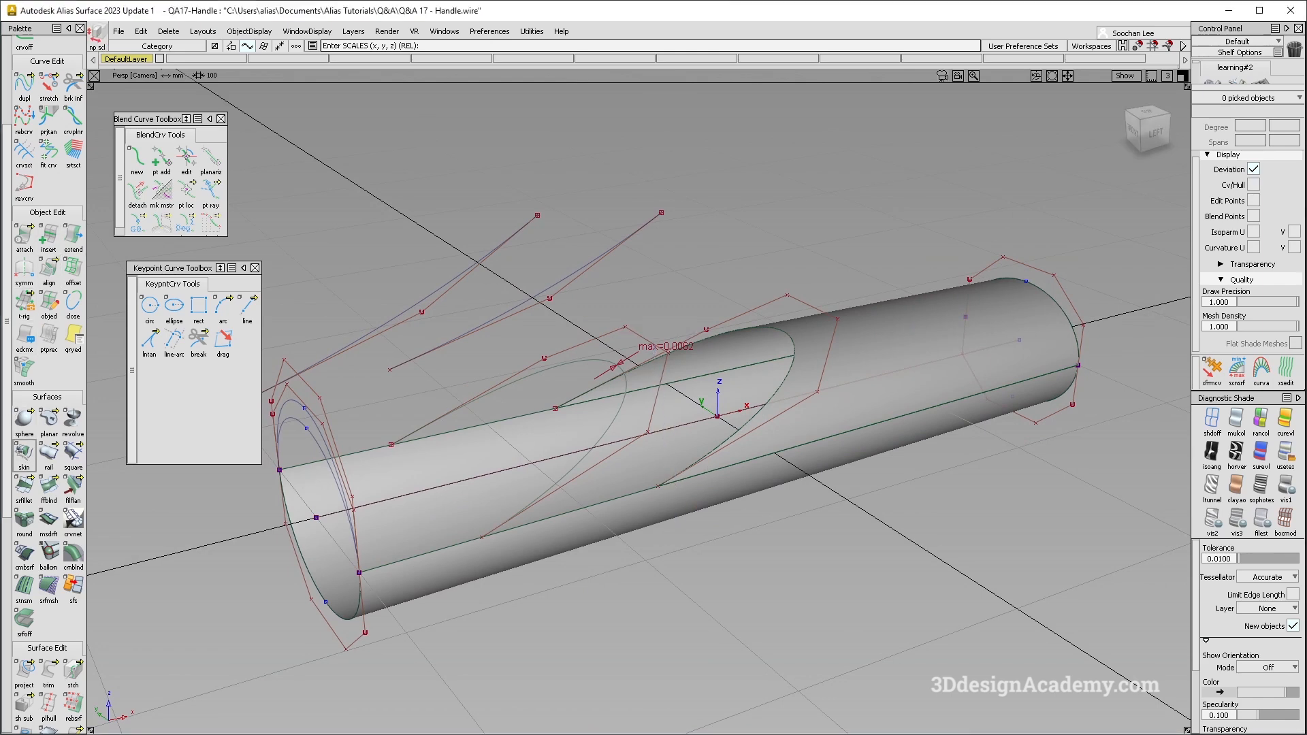
- Build a square surface between the two fitted curves, using the lower tube surface's side edges as the other boundaries
{"action": "left_click", "coordinate": [73, 453]}
{"action": "left_click", "coordinate": [517, 417]}
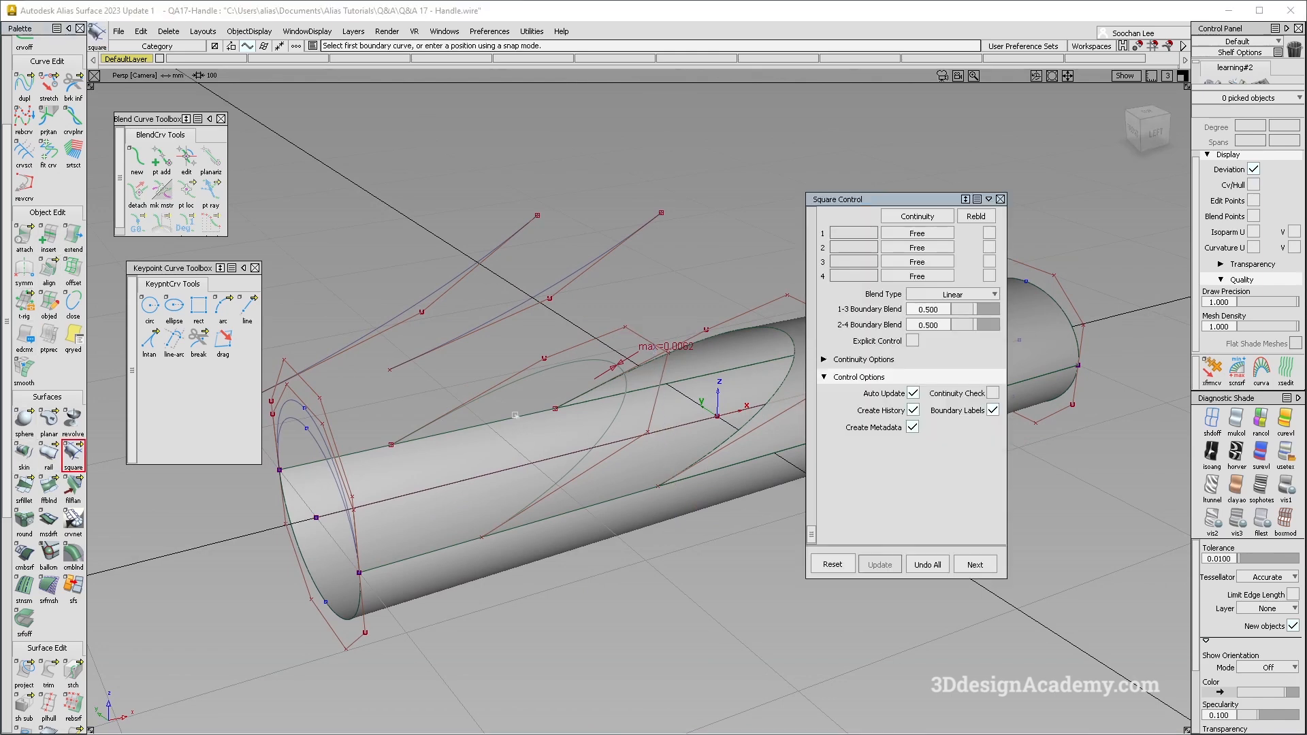
{"action": "left_click", "coordinate": [587, 366]}
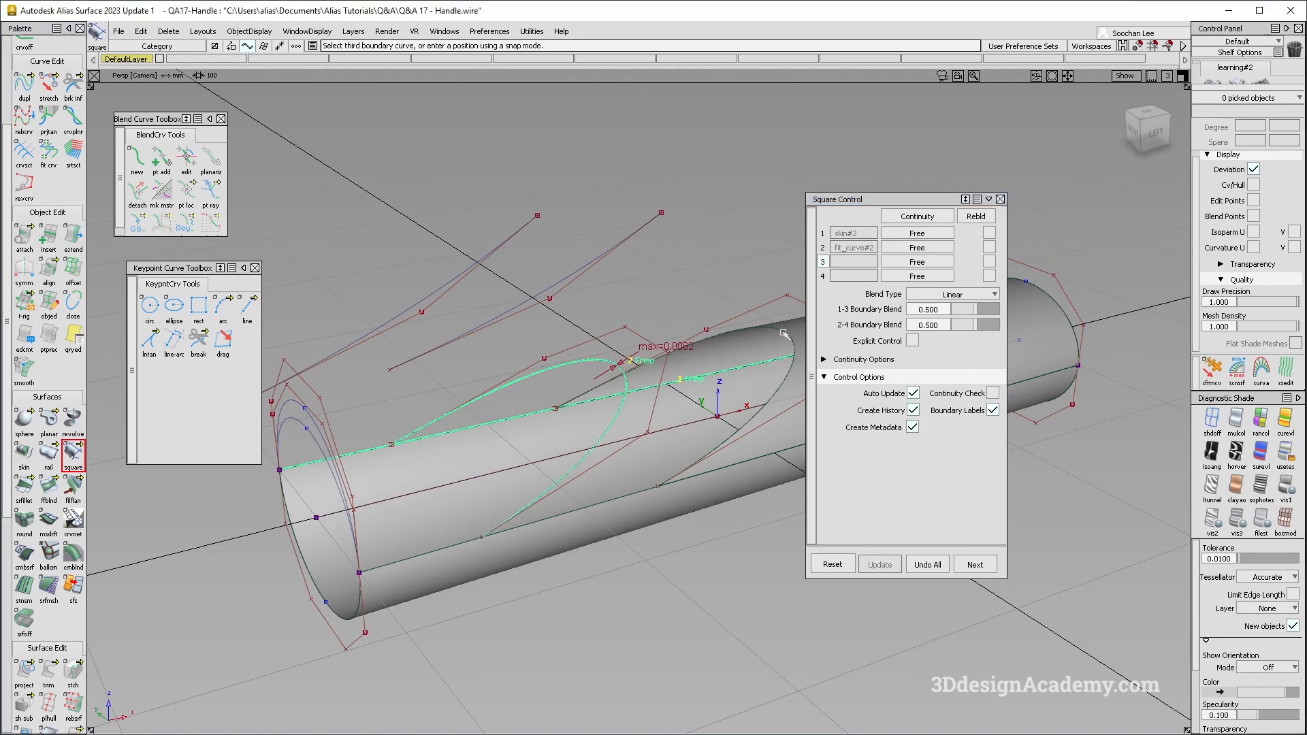
{"action": "left_click", "coordinate": [650, 479]}
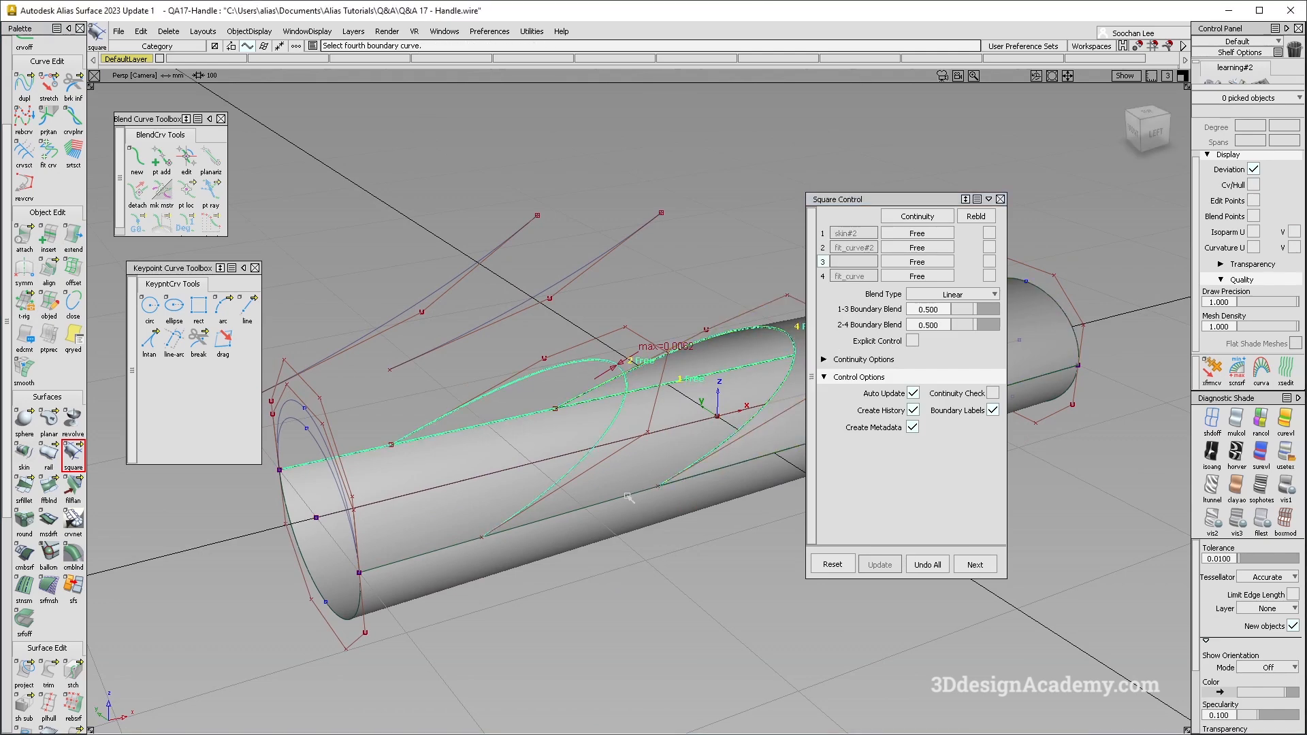
{"action": "left_click", "coordinate": [627, 496]}
{"action": "left_click_drag", "start_coordinate": [618, 417], "coordinate": [589, 393], "text": "alt+shift"}
{"action": "middle_click_drag", "start_coordinate": [633, 415], "coordinate": [554, 414], "text": "alt+shift"}
{"action": "left_click_drag", "start_coordinate": [555, 413], "coordinate": [543, 501], "text": "alt+shift"}
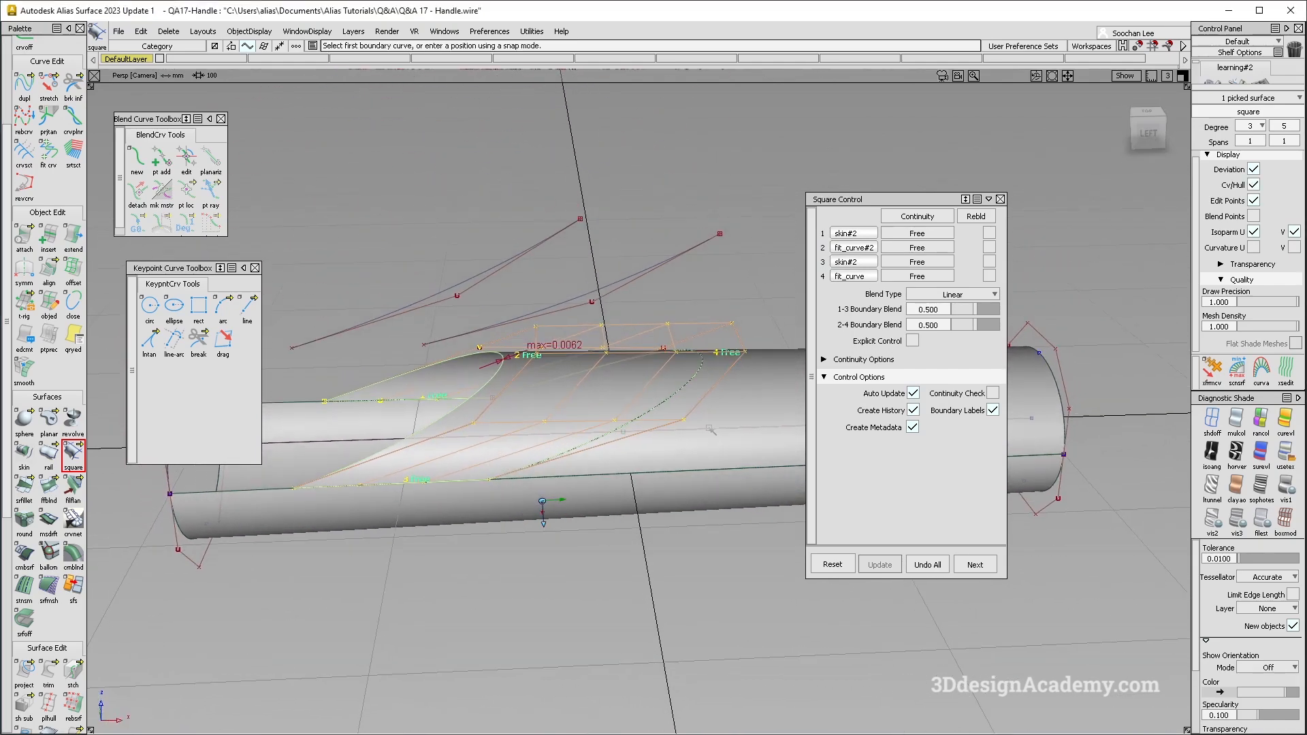
- Enable explicit control on the square surface and set U degree 2 and V degree 5 with single spans
{"action": "left_click", "coordinate": [913, 340]}
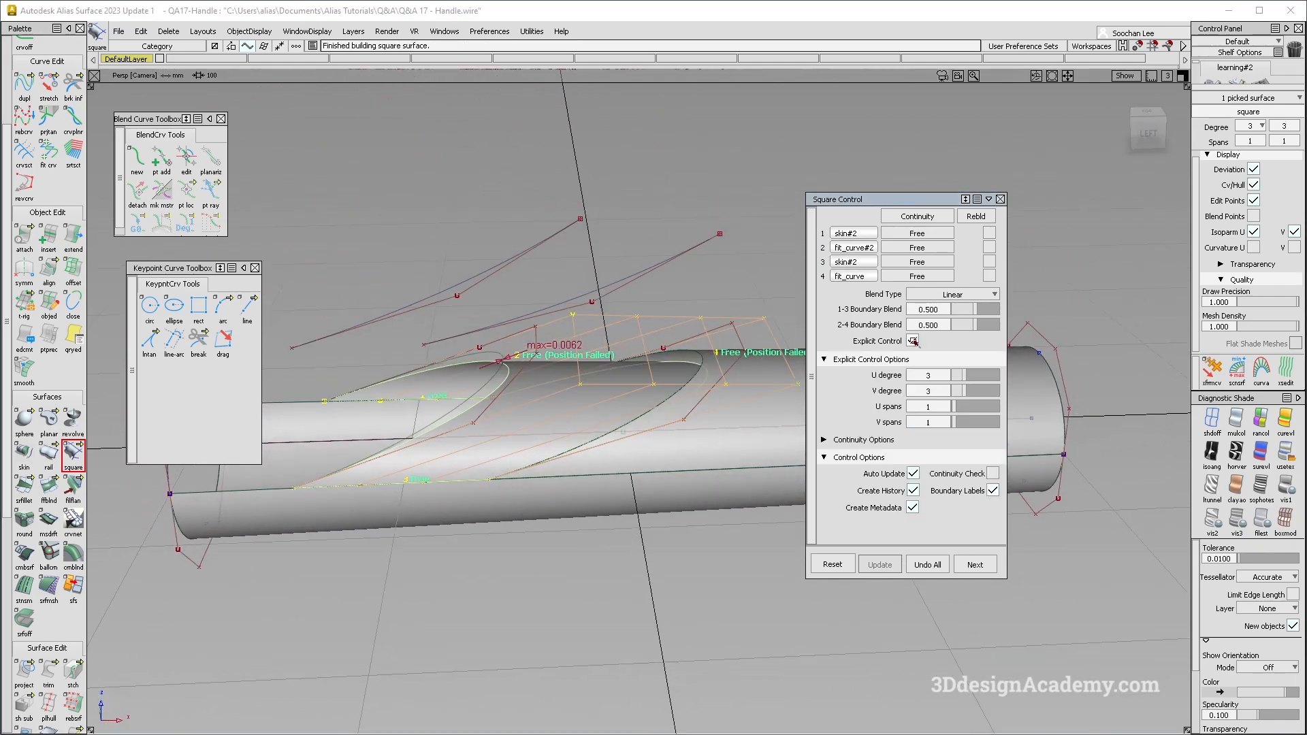
{"action": "left_click", "coordinate": [974, 393]}
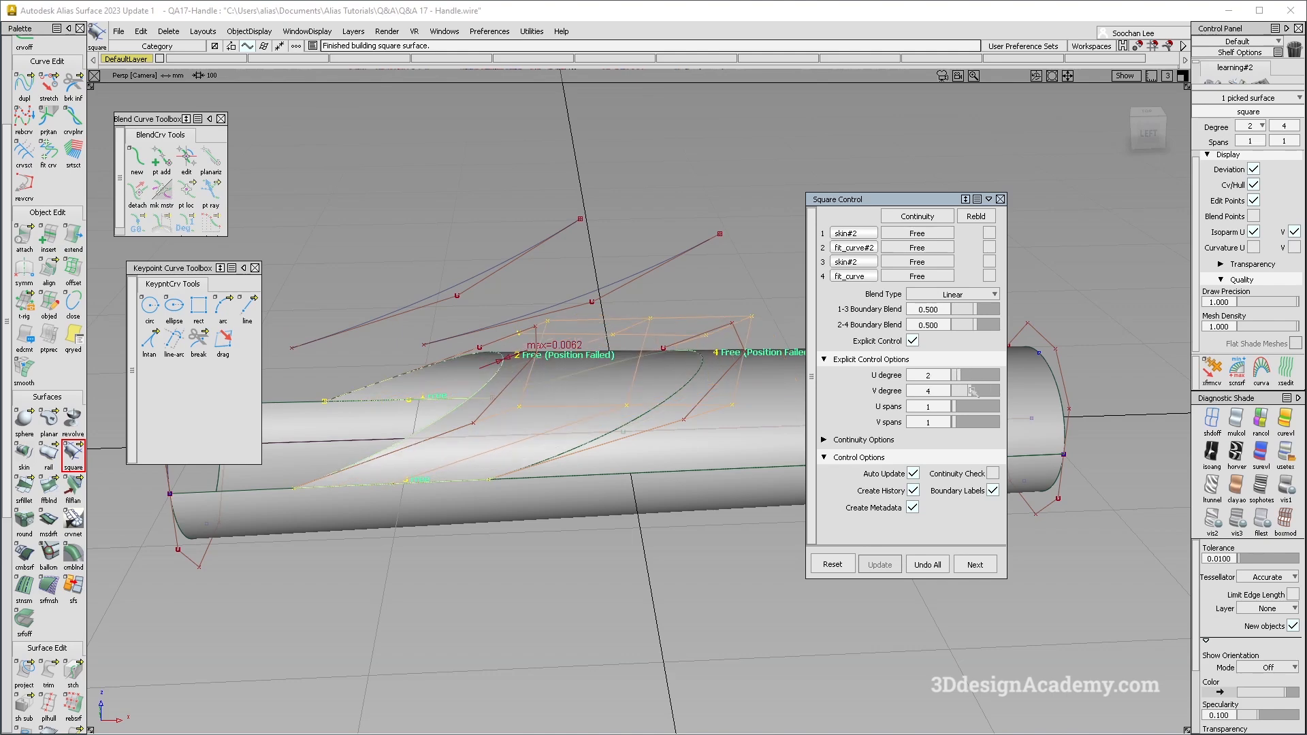
{"action": "left_click_drag", "start_coordinate": [591, 392], "coordinate": [666, 383], "text": "alt+shift"}
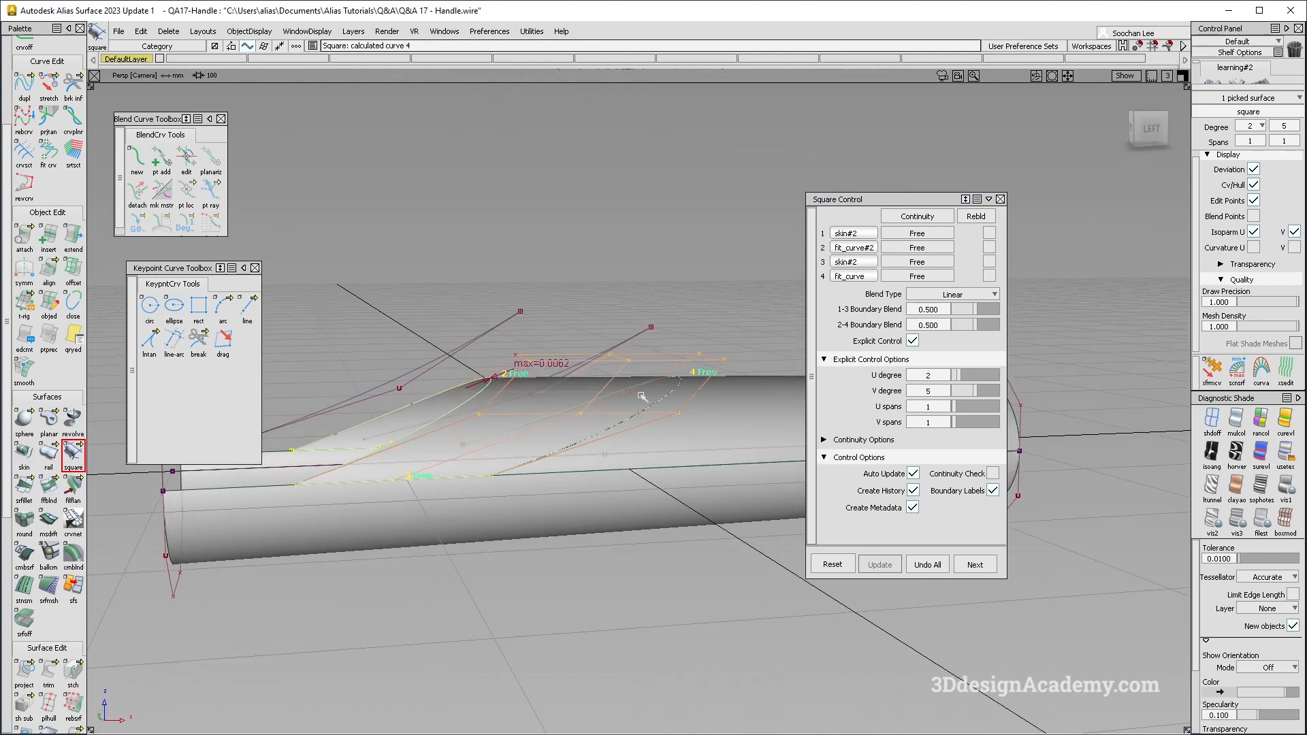
{"action": "mouse_move", "coordinate": [546, 464]}
{"action": "left_mouse_down", "text": "alt+shift"}
{"action": "mouse_move", "coordinate": [508, 447]}
{"action": "mouse_move", "coordinate": [589, 530]}
{"action": "mouse_move", "coordinate": [581, 457]}
{"action": "mouse_move", "coordinate": [660, 415]}
{"action": "mouse_move", "coordinate": [621, 463]}
{"action": "left_mouse_up", "text": "alt+shift"}
{"action": "left_click", "coordinate": [553, 470]}
{"action": "left_click_drag", "start_coordinate": [616, 543], "coordinate": [621, 403], "text": "ctrl+shift"}
- Apply showroom reflection shading and examine how the square surface flows into the surrounding tube surfaces
{"action": "left_click", "coordinate": [1236, 451]}
{"action": "right_click_drag", "start_coordinate": [673, 419], "coordinate": [575, 487], "text": "ctrl+shift"}
{"action": "mouse_move", "coordinate": [584, 485]}
{"action": "left_mouse_down", "text": "alt+shift"}
{"action": "mouse_move", "coordinate": [677, 440]}
{"action": "mouse_move", "coordinate": [614, 396]}
{"action": "mouse_move", "coordinate": [627, 429]}
{"action": "left_mouse_up", "text": "alt+shift"}
{"action": "right_click_drag", "start_coordinate": [627, 429], "coordinate": [579, 504], "text": "ctrl+shift"}
{"action": "left_click_drag", "start_coordinate": [587, 521], "coordinate": [647, 568], "text": "alt+shift"}
{"action": "mouse_move", "coordinate": [652, 575]}
{"action": "right_mouse_down", "text": "ctrl+shift"}
{"action": "mouse_move", "coordinate": [565, 470]}
{"action": "mouse_move", "coordinate": [606, 473]}
{"action": "right_mouse_up", "text": "ctrl+shift"}
{"action": "left_click_drag", "start_coordinate": [606, 474], "coordinate": [622, 465], "text": "alt+shift"}
{"action": "left_click_drag", "start_coordinate": [437, 446], "coordinate": [488, 563], "text": "ctrl+shift"}
- Evaluate the surface continuity along the edge between the square surface and the lower tube surface
{"action": "scroll", "coordinate": [61, 689], "scroll_direction": "down", "scroll_amount": 8}
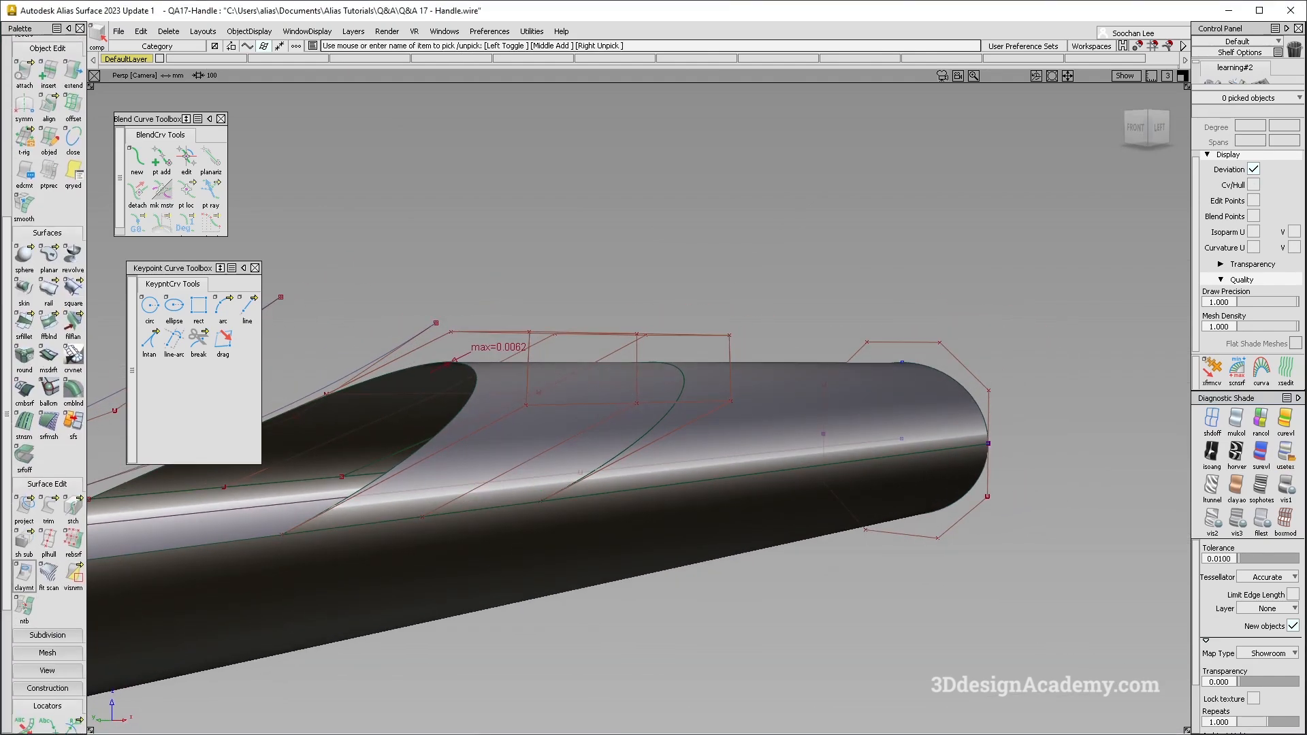
{"action": "left_click", "coordinate": [479, 507]}
{"action": "left_click_drag", "start_coordinate": [481, 512], "coordinate": [531, 530], "text": "alt+shift"}
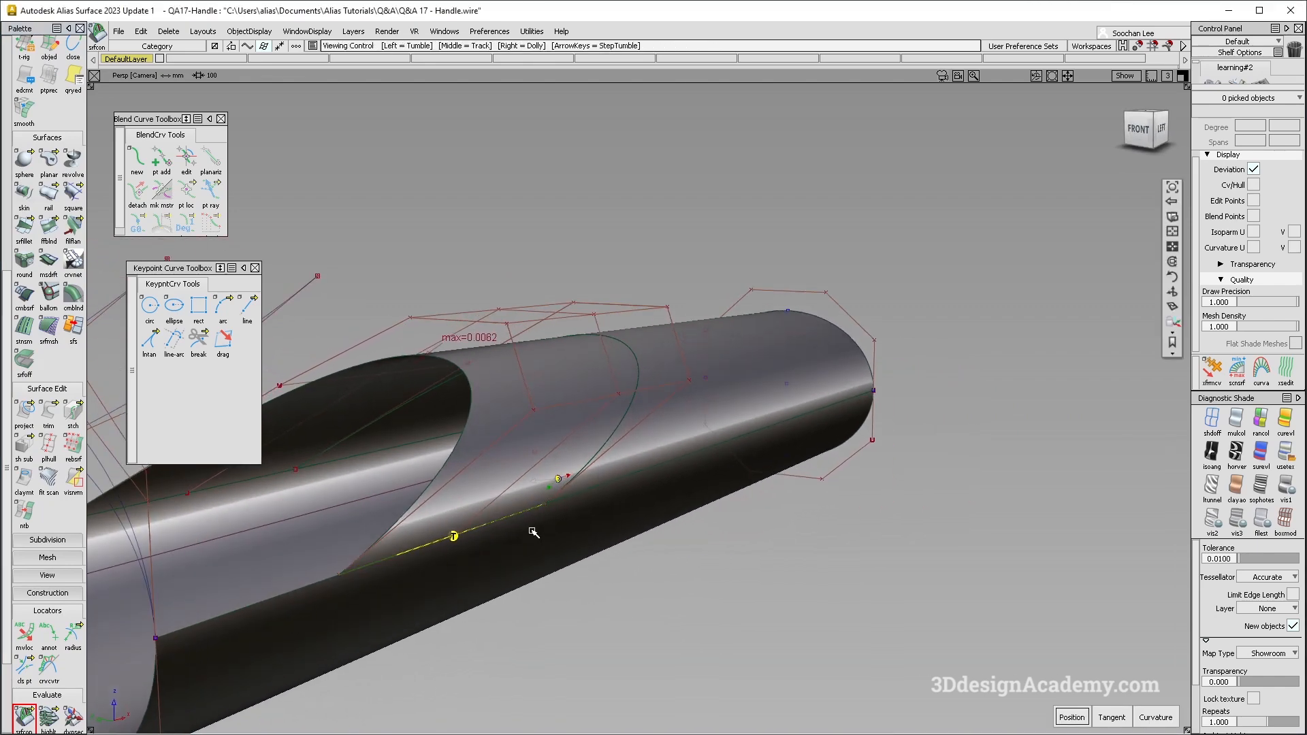
- Apply symmetric modeling to the square surface from the left view, accepting the removal of its construction history
{"action": "key", "text": "F6"}
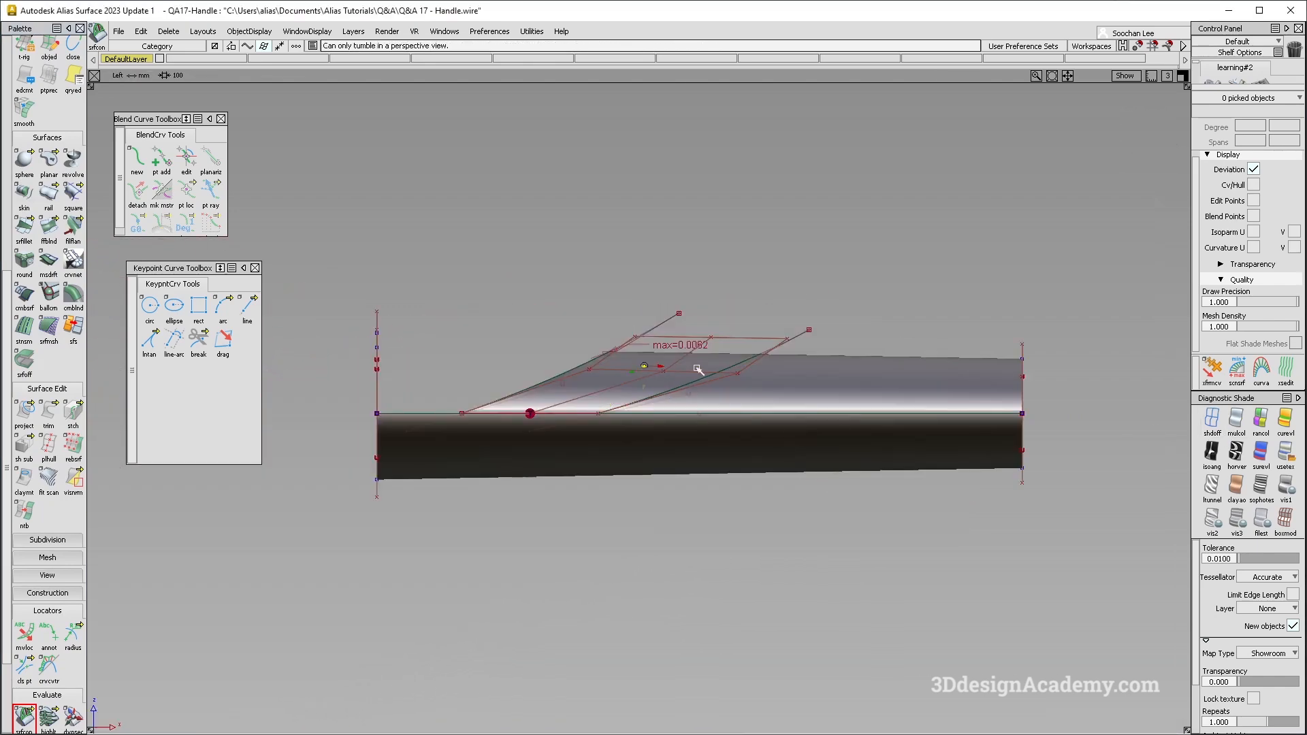
{"action": "right_click_drag", "start_coordinate": [665, 366], "coordinate": [687, 369], "text": "alt+shift"}
{"action": "left_click_drag", "start_coordinate": [687, 369], "coordinate": [645, 401], "text": "ctrl+shift"}
{"action": "left_click", "coordinate": [644, 404]}
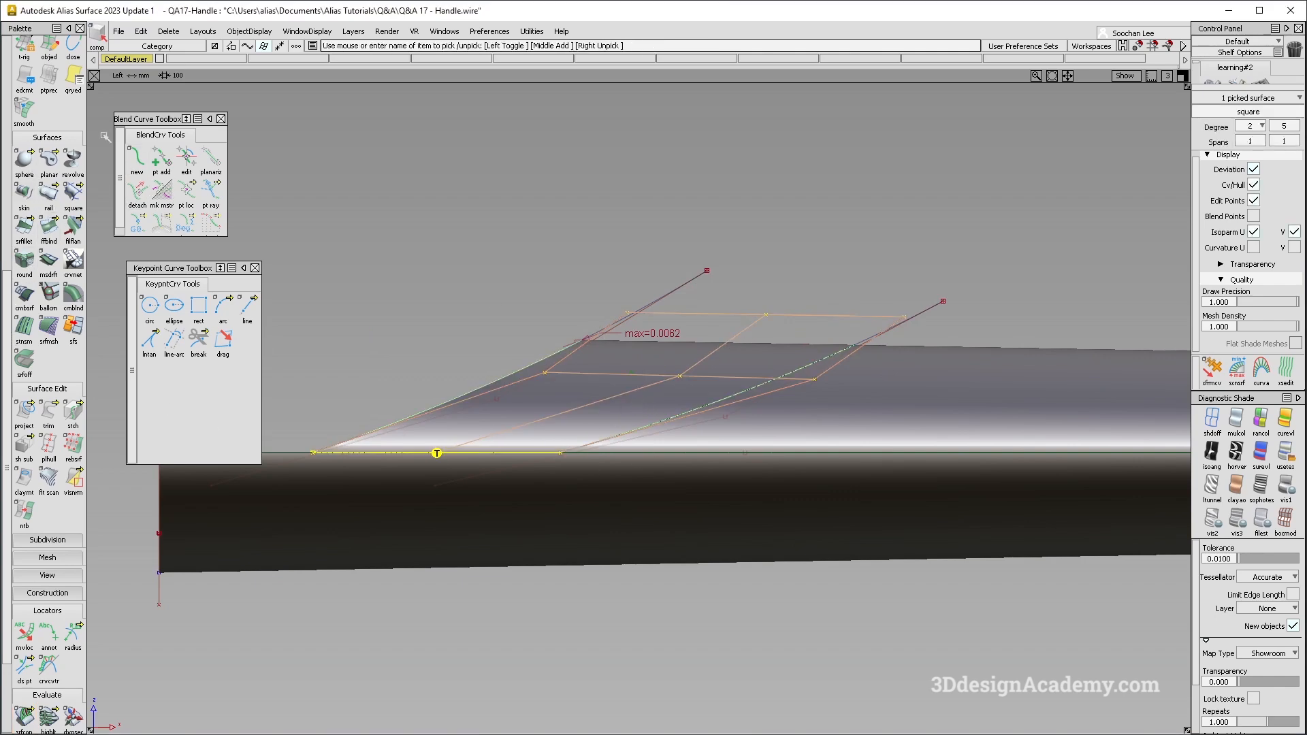
{"action": "scroll", "coordinate": [48, 341], "scroll_direction": "up", "scroll_amount": 2}
{"action": "left_click", "coordinate": [24, 85]}
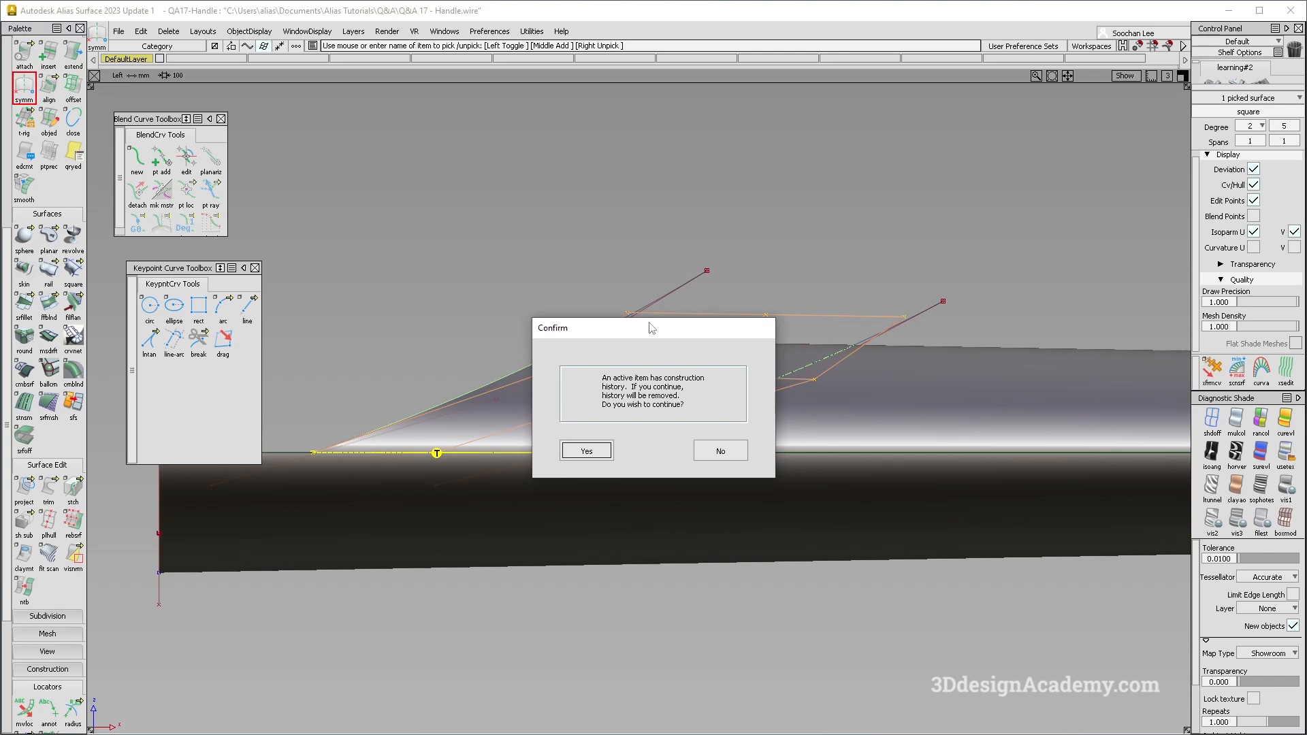
{"action": "key", "text": "Return"}
- Try moving the square surface's two middle upper CVs straight down by about 4.4, and undo the move
{"action": "left_click_drag", "start_coordinate": [768, 427], "coordinate": [701, 275], "text": "ctrl+shift"}
{"action": "left_click_drag", "start_coordinate": [681, 288], "coordinate": [714, 300], "text": "ctrl+shift"}
{"action": "left_click_drag", "start_coordinate": [724, 297], "coordinate": [794, 350]}
{"action": "middle_click_drag", "start_coordinate": [788, 329], "coordinate": [795, 252], "text": "ctrl+shift"}
{"action": "right_click_drag", "start_coordinate": [794, 253], "coordinate": [795, 256]}
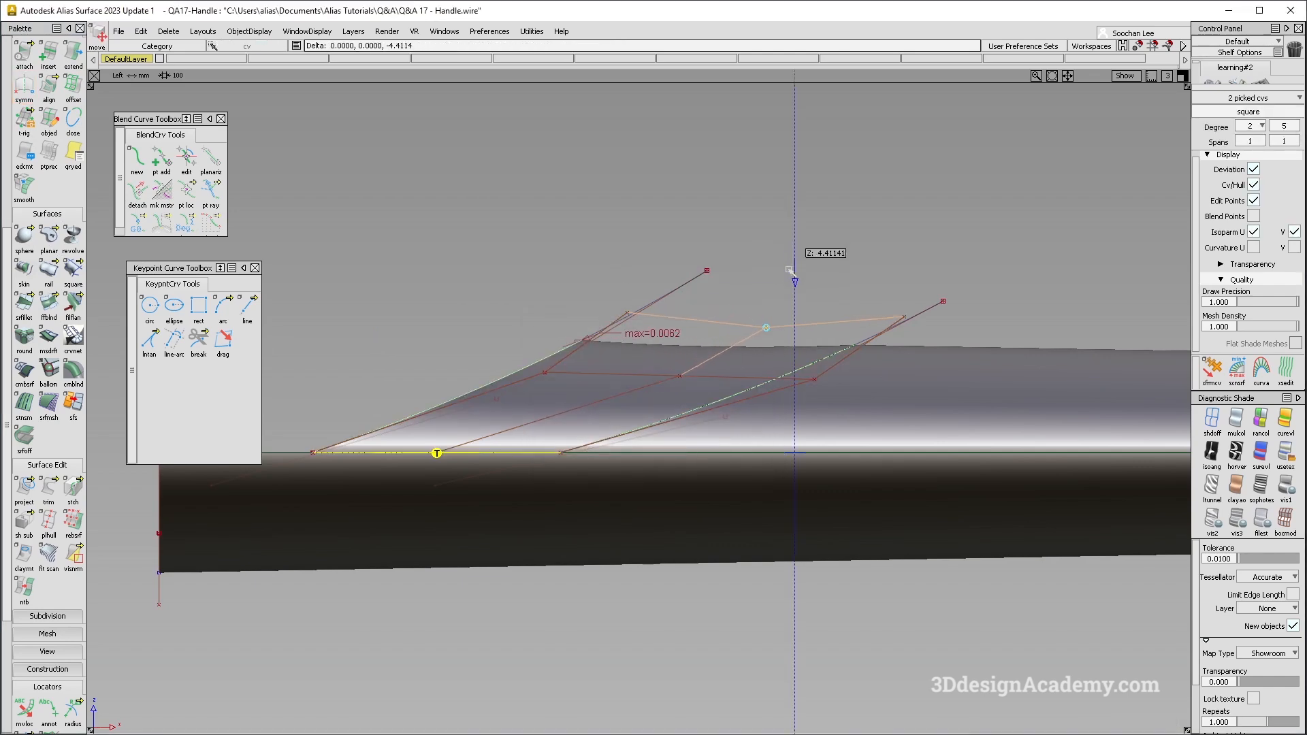
{"action": "key", "text": "ctrl+z"}
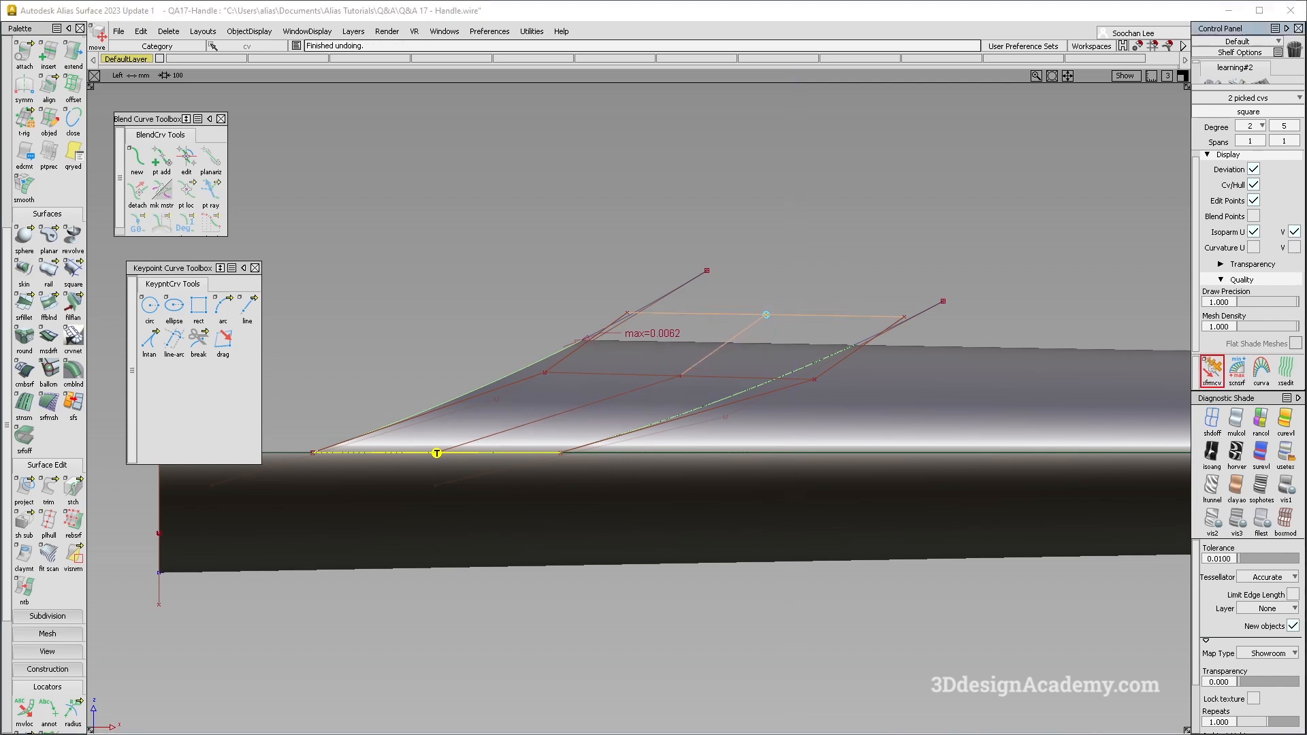
{"action": "left_click_drag", "start_coordinate": [819, 411], "coordinate": [819, 353], "text": "ctrl+shift"}
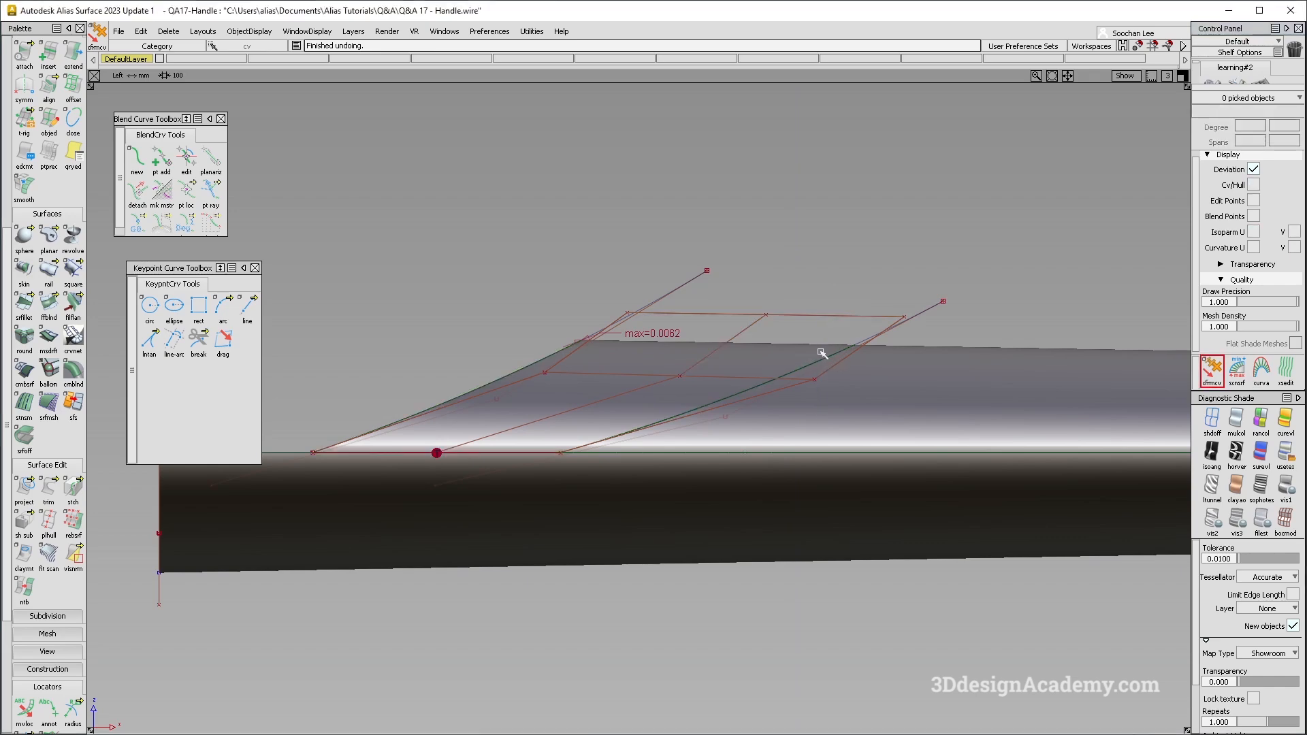
- Pull the square surface's middle upper CV down and back in the left view to hollow the upper profile
{"action": "key", "text": "F8"}
{"action": "left_click_drag", "start_coordinate": [726, 395], "coordinate": [633, 291], "text": "alt+shift"}
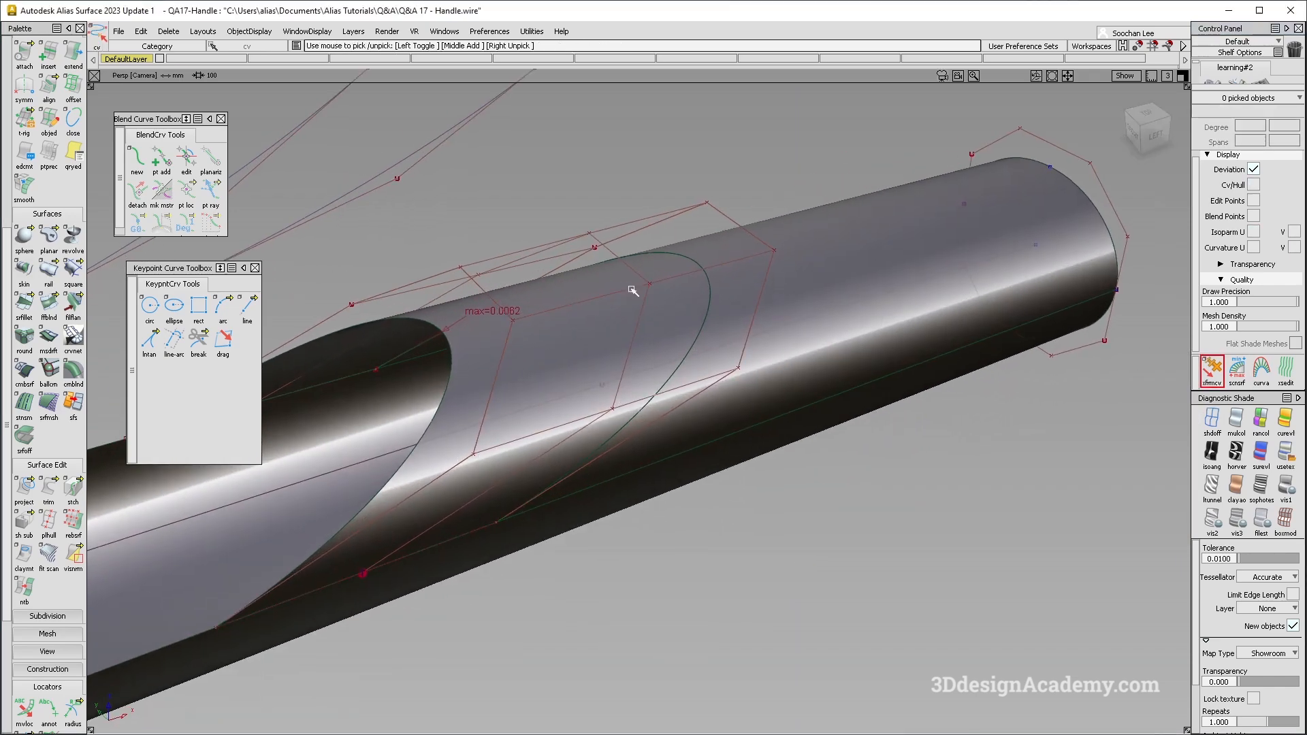
{"action": "left_click", "coordinate": [650, 286]}
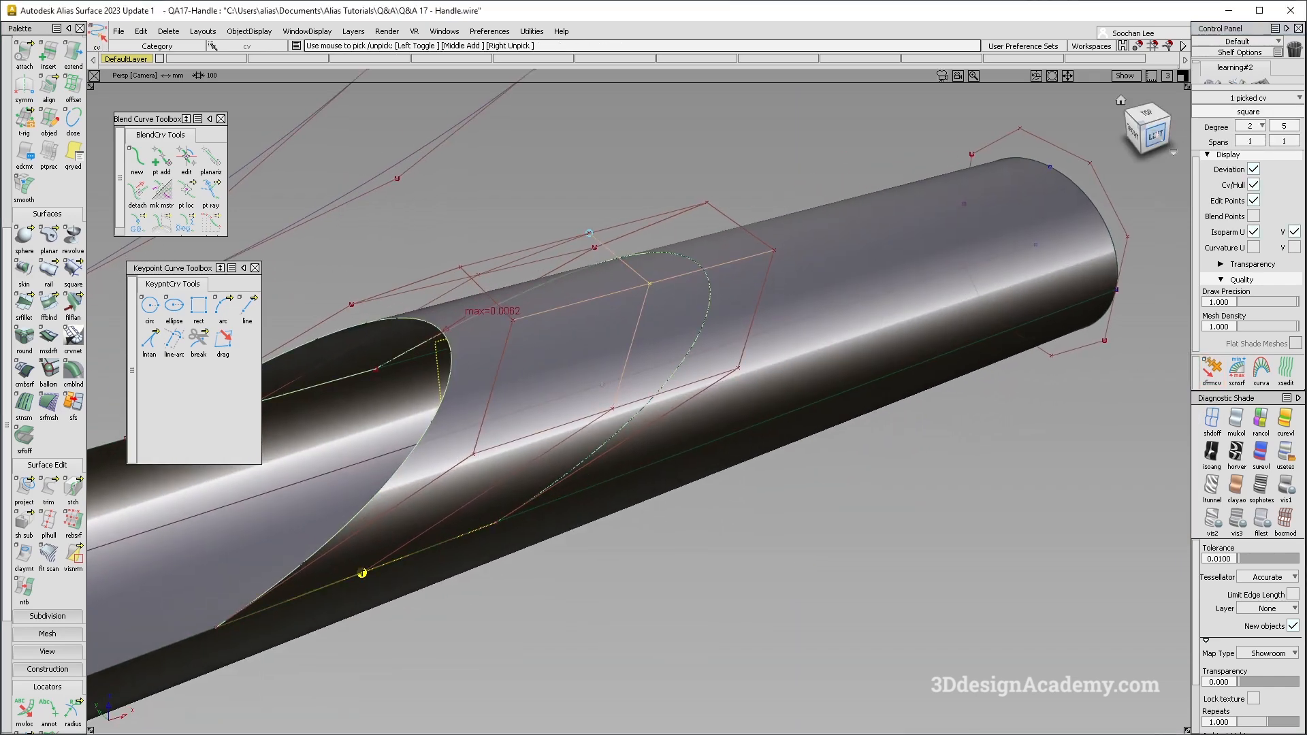
{"action": "left_click_drag", "start_coordinate": [650, 286], "coordinate": [743, 230], "text": "alt+shift"}
{"action": "key", "text": "F6"}
{"action": "middle_click_drag", "start_coordinate": [751, 317], "coordinate": [749, 264], "text": "ctrl+shift"}
{"action": "mouse_move", "coordinate": [747, 271]}
{"action": "left_mouse_down"}
{"action": "mouse_move", "coordinate": [723, 285]}
{"action": "mouse_move", "coordinate": [737, 298]}
{"action": "left_mouse_up"}
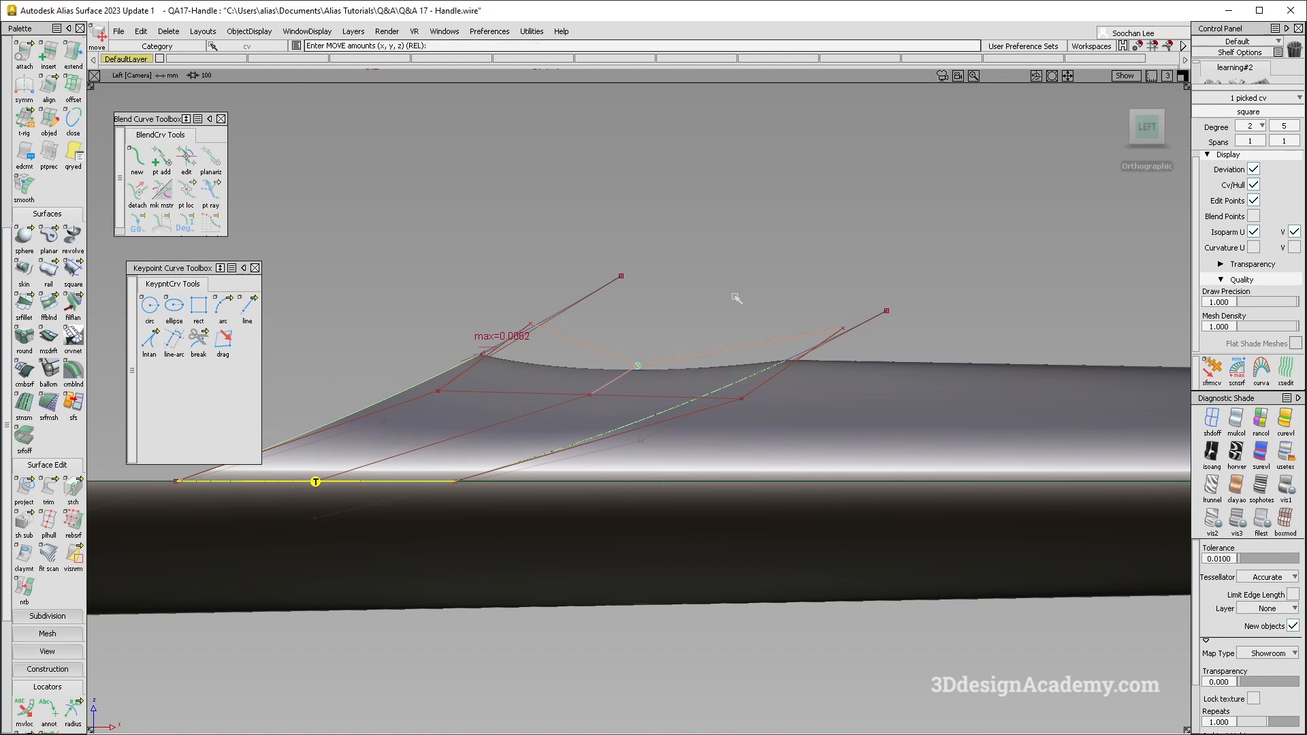
{"action": "key", "text": "alt+Tab"}
{"action": "key", "text": "alt+Tab"}
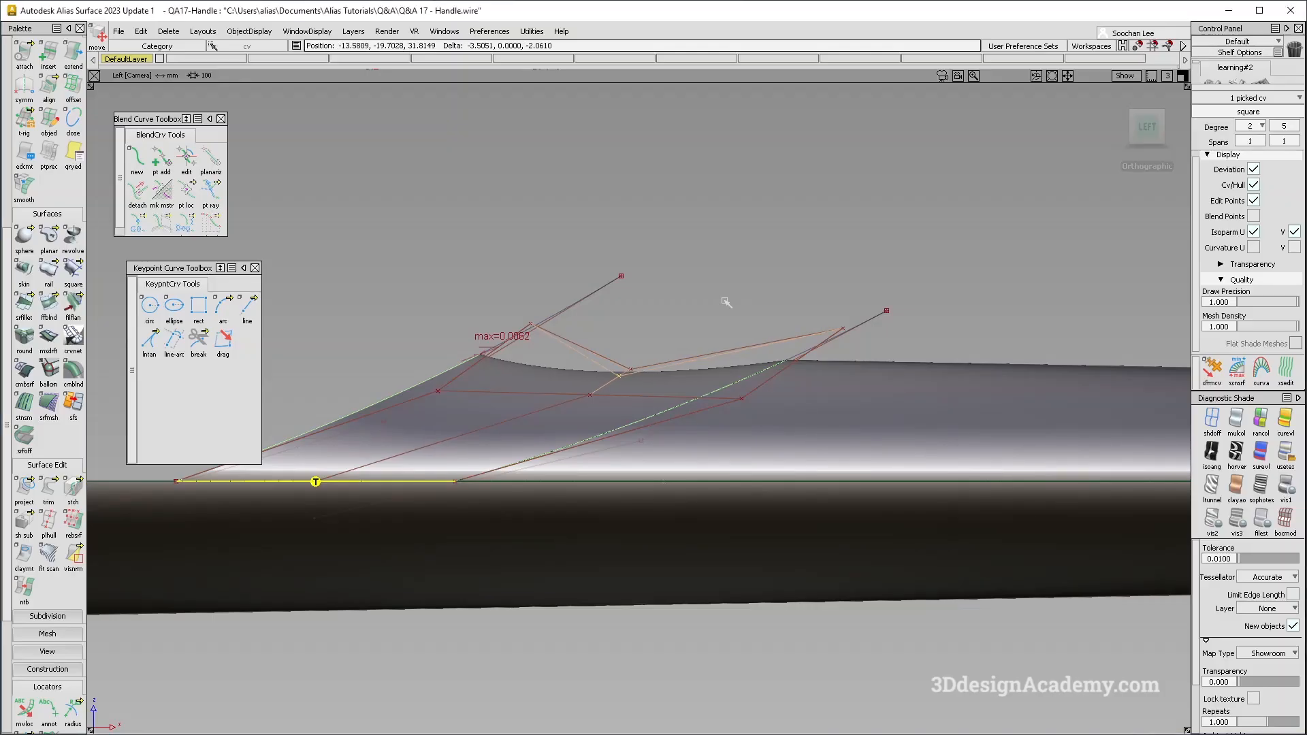
{"action": "left_click_drag", "start_coordinate": [708, 298], "coordinate": [710, 300]}
{"action": "middle_click_drag", "start_coordinate": [668, 374], "coordinate": [749, 312], "text": "alt+shift"}
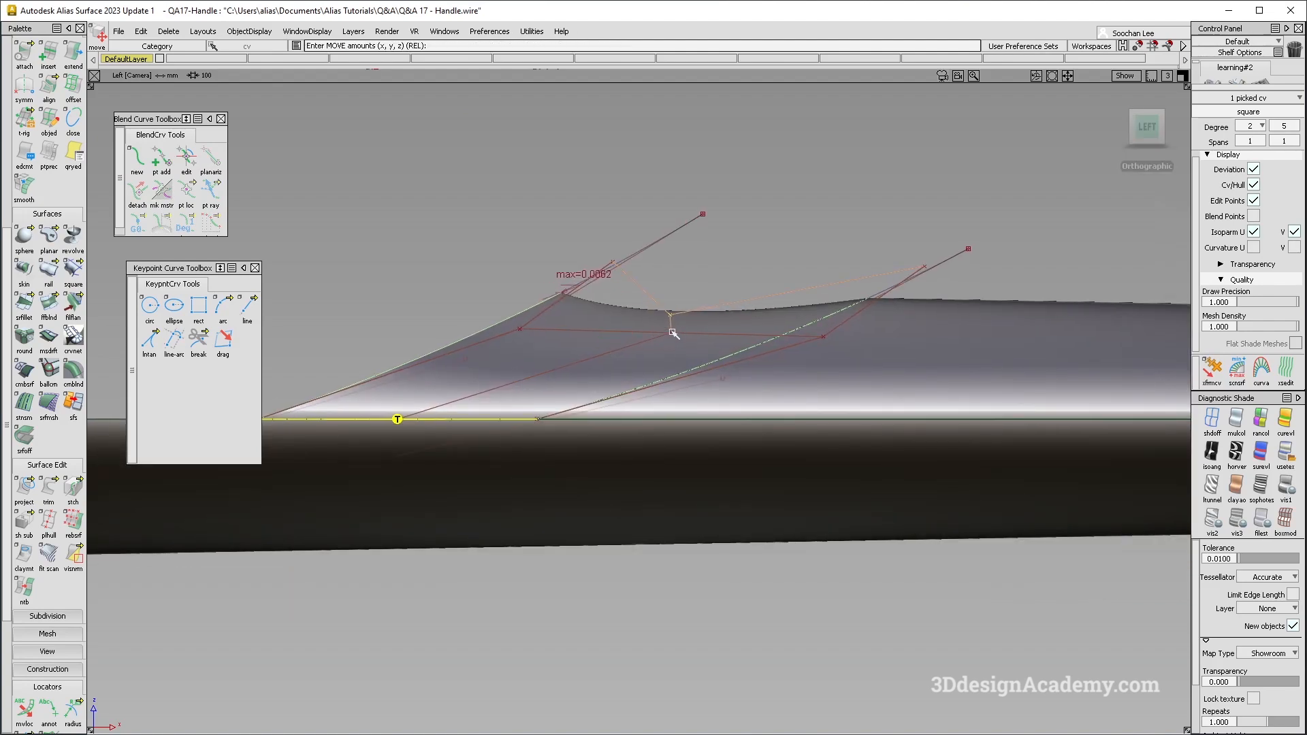
- Push the middle CV in the hull row just below inward with the Transform CV tool
{"action": "left_click_drag", "start_coordinate": [711, 393], "coordinate": [738, 461], "text": "alt+shift"}
{"action": "left_click_drag", "start_coordinate": [738, 460], "coordinate": [738, 385], "text": "ctrl+shift"}
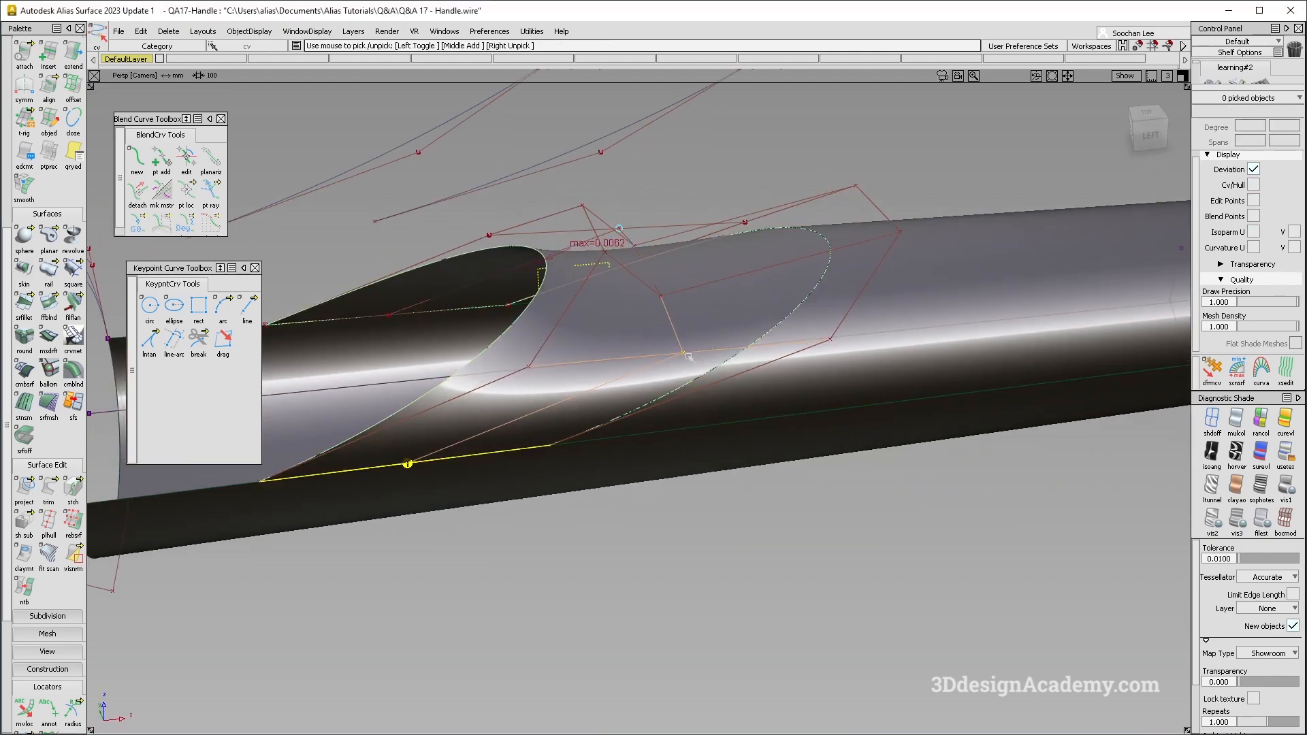
{"action": "left_click", "coordinate": [687, 357]}
{"action": "key", "text": "F5"}
{"action": "key", "text": "F6"}
{"action": "left_click", "coordinate": [1209, 374]}
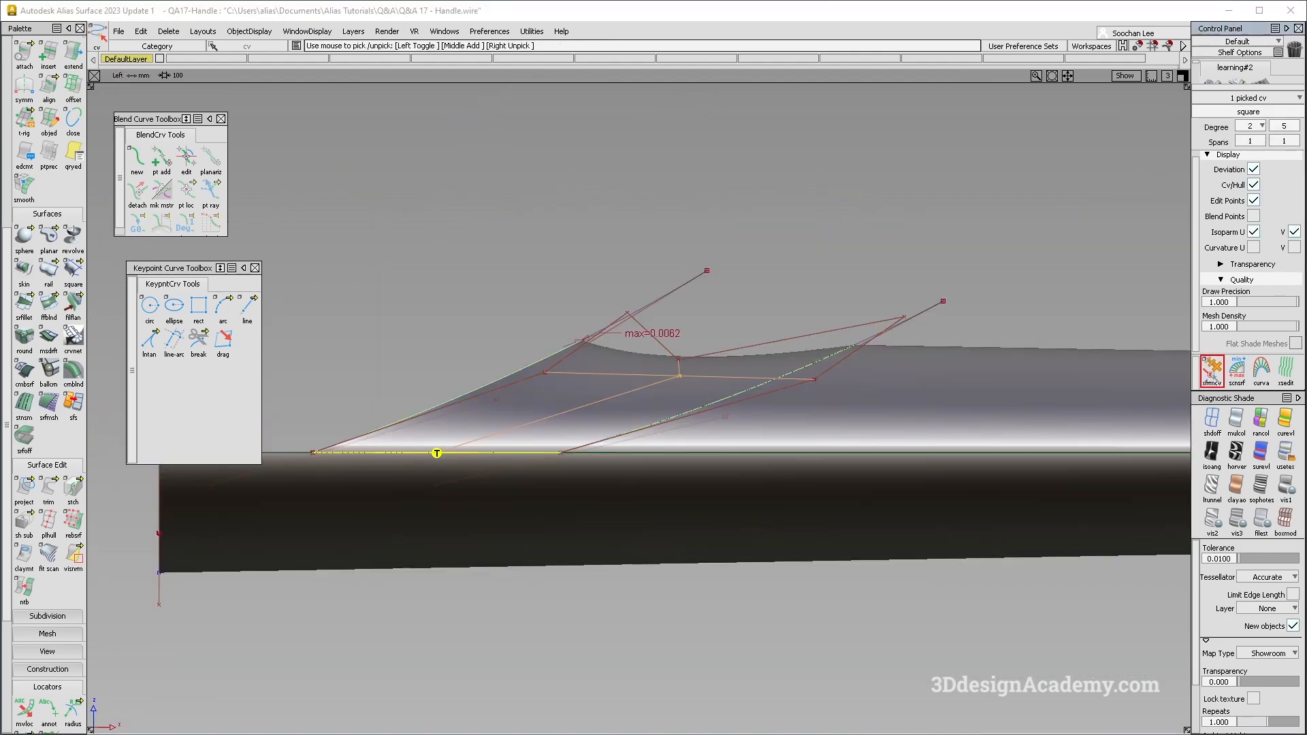
{"action": "key", "text": "alt+shift"}
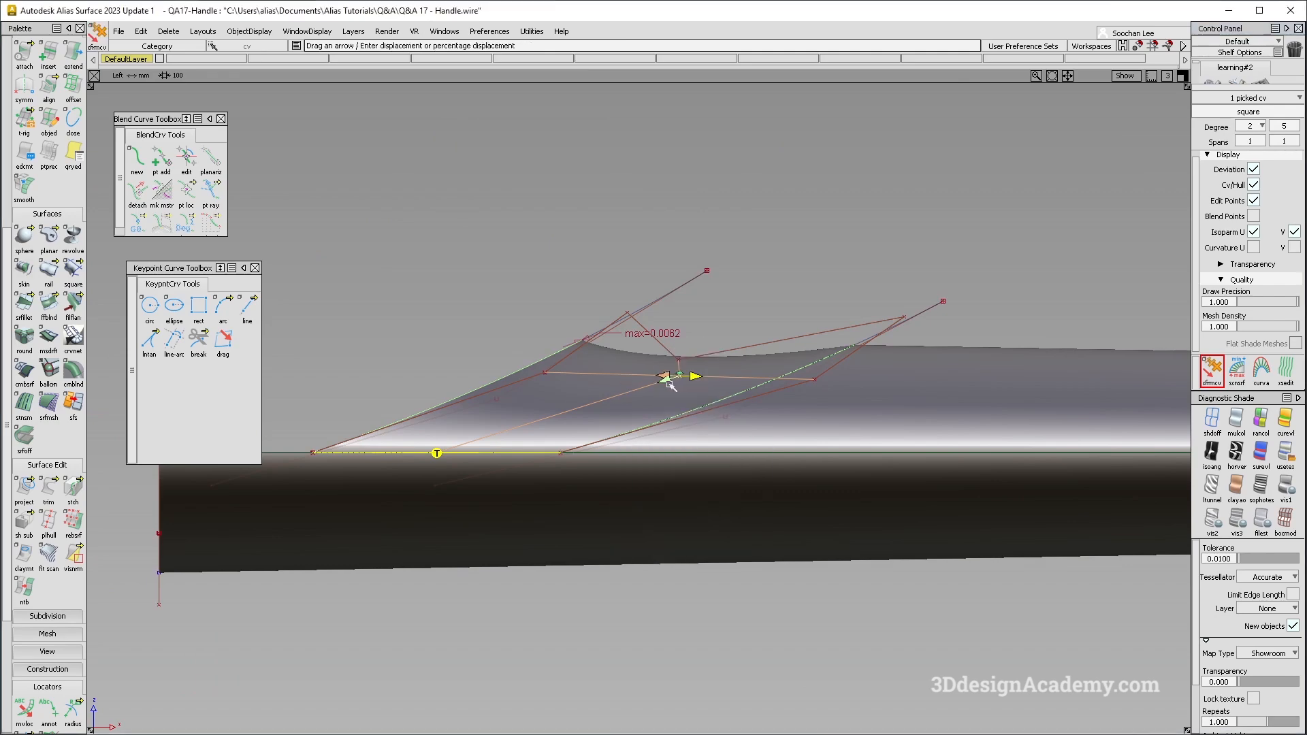
{"action": "left_click_drag", "start_coordinate": [675, 402], "coordinate": [726, 367], "text": "alt+shift"}
{"action": "left_click_drag", "start_coordinate": [642, 421], "coordinate": [699, 349], "text": "alt+shift"}
{"action": "key", "text": "F6"}
{"action": "scroll", "coordinate": [690, 382], "scroll_direction": "up", "scroll_amount": 2}
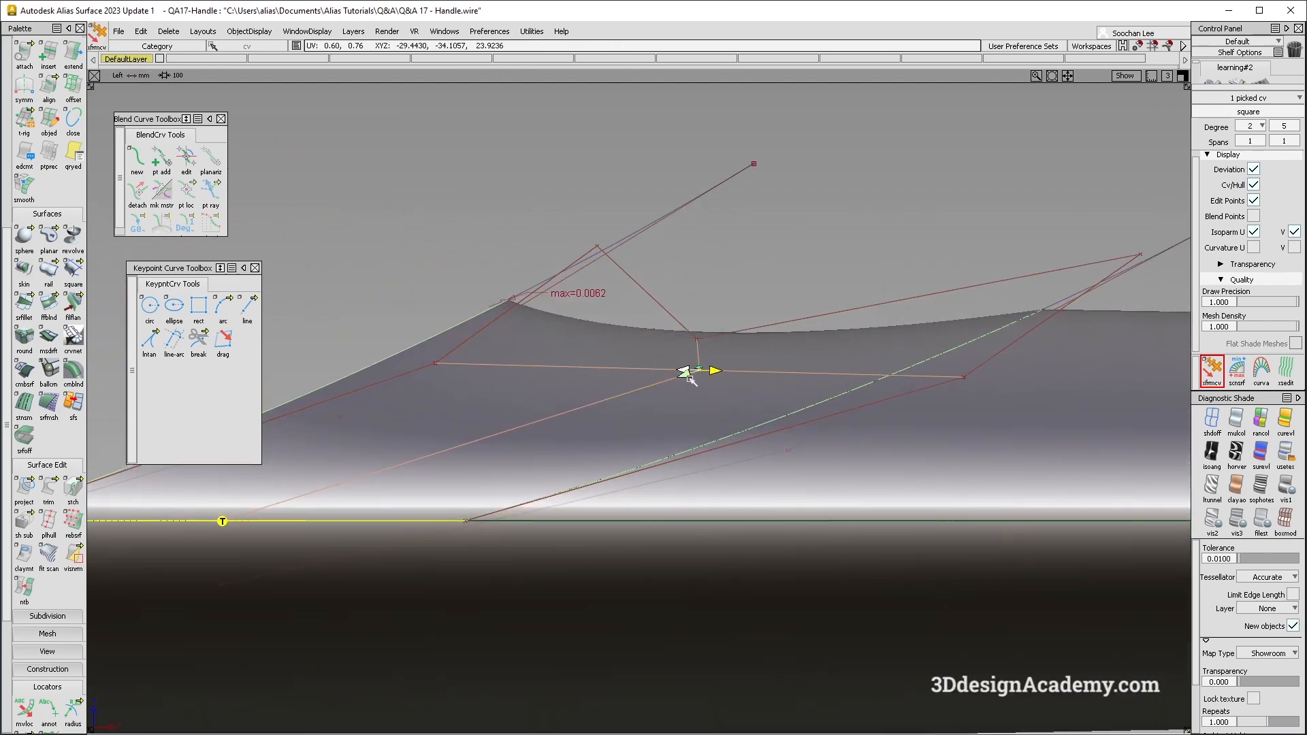
{"action": "mouse_move", "coordinate": [880, 237]}
{"action": "left_mouse_down"}
{"action": "mouse_move", "coordinate": [783, 283]}
{"action": "mouse_move", "coordinate": [843, 252]}
{"action": "mouse_move", "coordinate": [807, 271]}
{"action": "mouse_move", "coordinate": [869, 376]}
{"action": "left_mouse_up"}
- Examine the reflections across the reshaped square surface and neighbouring tube surfaces from several angles
{"action": "key", "text": "F8"}
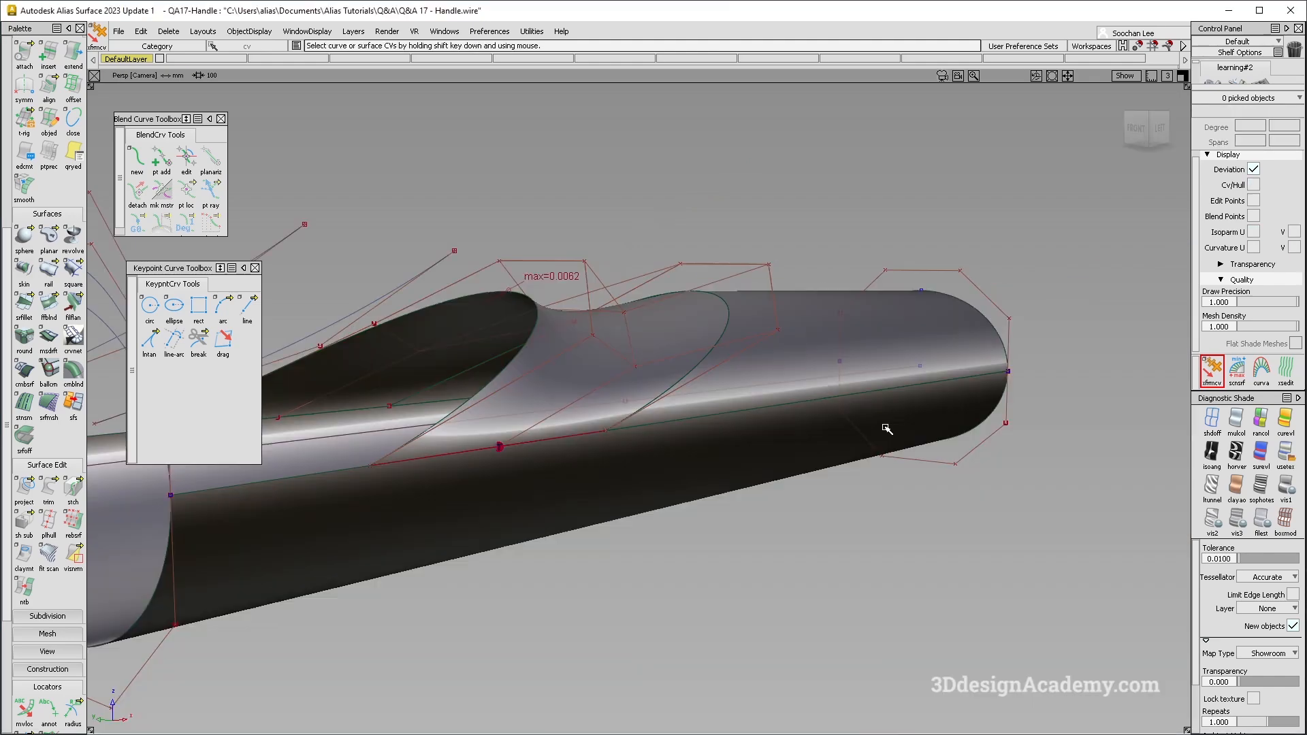
{"action": "left_click_drag", "start_coordinate": [665, 410], "coordinate": [670, 522], "text": "alt+shift"}
{"action": "left_click_drag", "start_coordinate": [670, 522], "coordinate": [598, 425], "text": "ctrl+shift"}
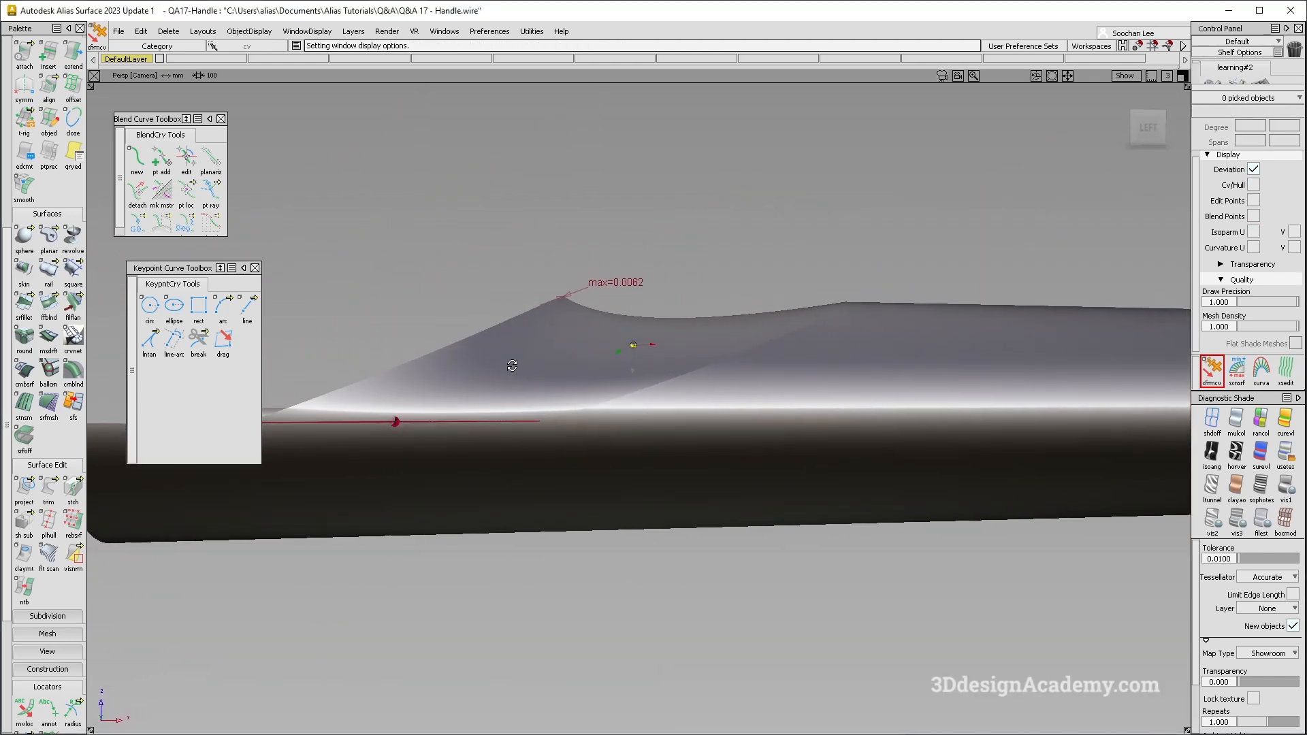
{"action": "mouse_move", "coordinate": [555, 467]}
{"action": "left_mouse_down", "text": "alt+shift"}
{"action": "mouse_move", "coordinate": [543, 435]}
{"action": "mouse_move", "coordinate": [543, 472]}
{"action": "left_mouse_up", "text": "alt+shift"}
{"action": "middle_click_drag", "start_coordinate": [586, 474], "coordinate": [727, 478], "text": "alt+shift"}
{"action": "right_click_drag", "start_coordinate": [724, 549], "coordinate": [606, 450], "text": "ctrl+shift"}
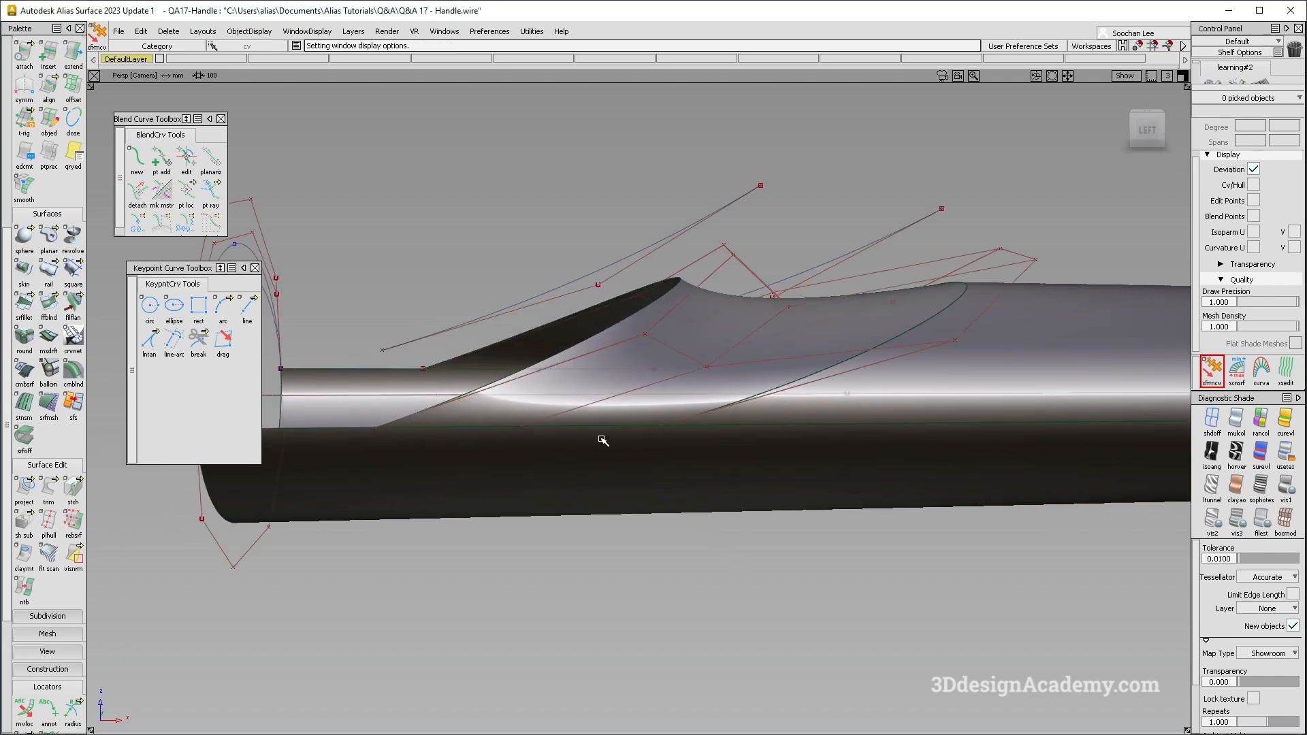
{"action": "left_click_drag", "start_coordinate": [603, 440], "coordinate": [633, 476], "text": "alt+shift"}
- Check G2 curvature continuity with a comb along the edge between the square surface and the lower tube surface
{"action": "scroll", "coordinate": [46, 606], "scroll_direction": "down", "scroll_amount": 3}
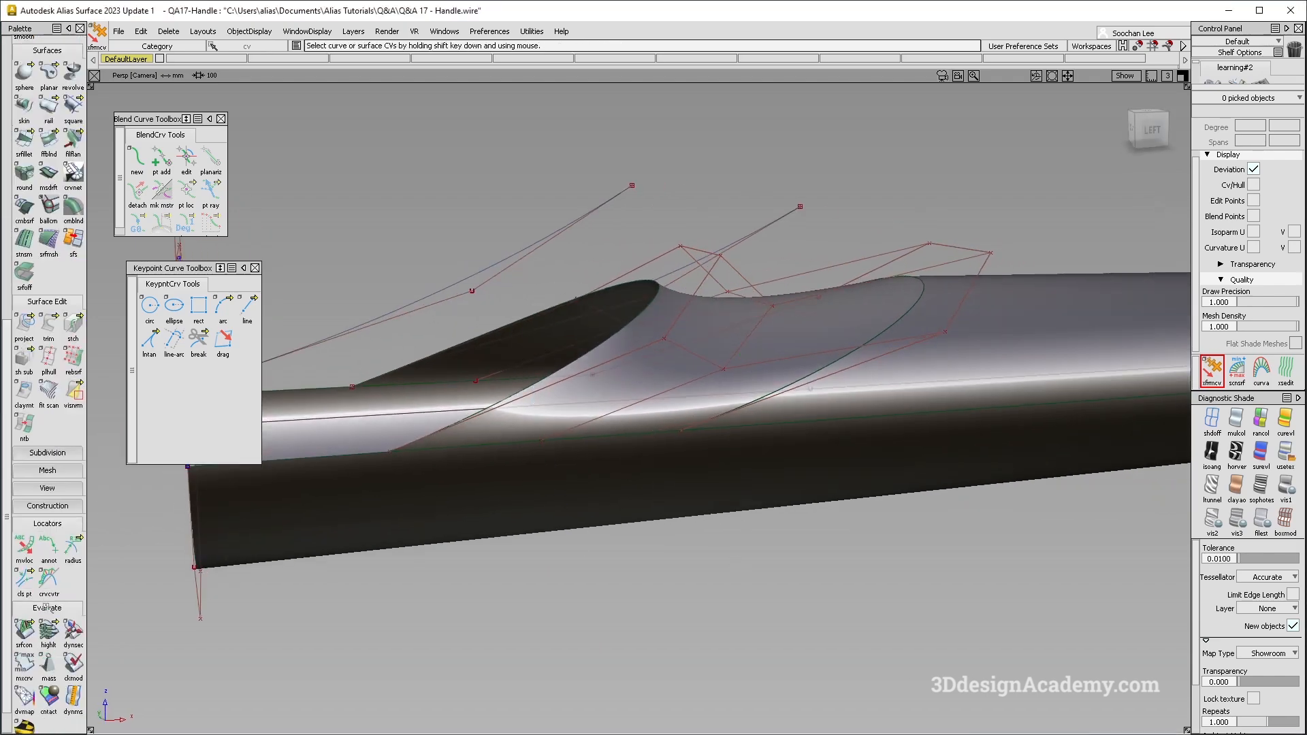
{"action": "double_click", "coordinate": [35, 640]}
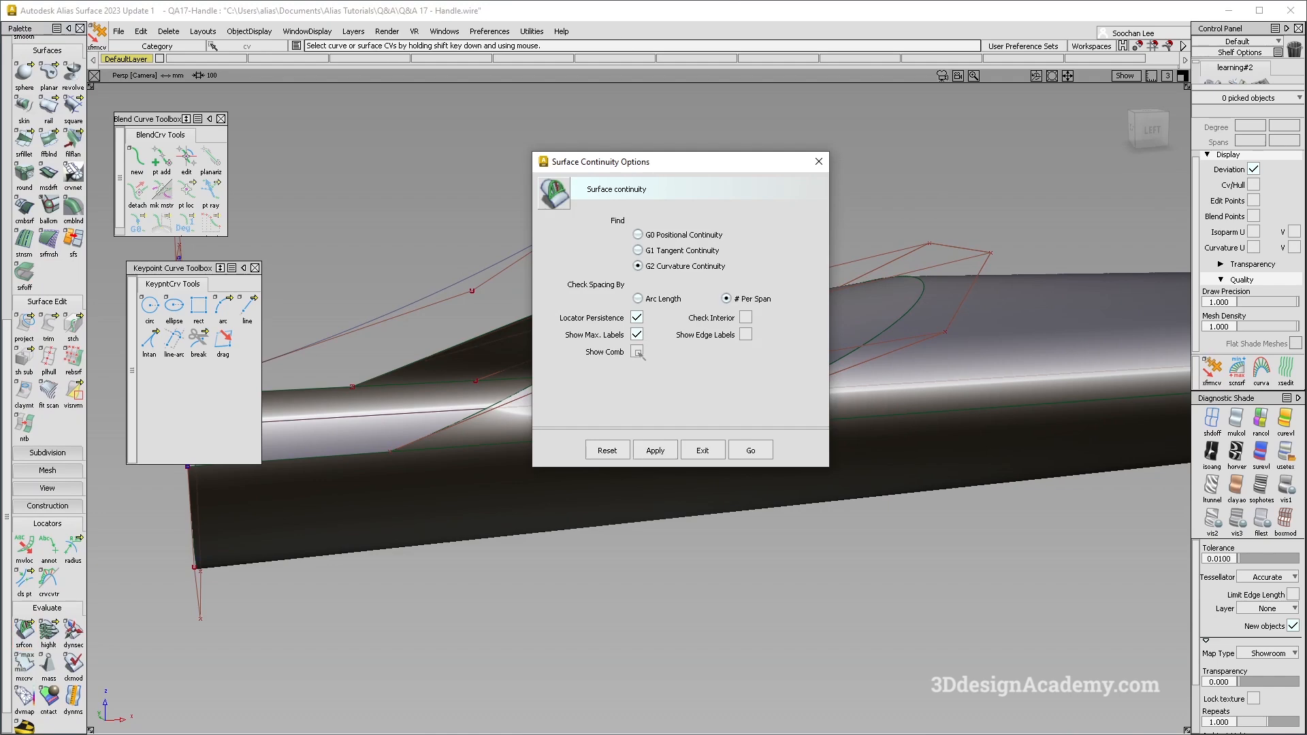
{"action": "left_click", "coordinate": [751, 450]}
{"action": "left_click", "coordinate": [598, 436]}
{"action": "left_click_drag", "start_coordinate": [598, 436], "coordinate": [684, 431], "text": "alt+shift"}
{"action": "right_click_drag", "start_coordinate": [684, 431], "coordinate": [708, 439], "text": "alt+shift"}
{"action": "mouse_move", "coordinate": [708, 439]}
{"action": "left_mouse_down", "text": "alt+shift"}
{"action": "mouse_move", "coordinate": [694, 379]}
{"action": "mouse_move", "coordinate": [718, 517]}
{"action": "left_mouse_up", "text": "alt+shift"}
{"action": "left_click_drag", "start_coordinate": [718, 517], "coordinate": [676, 325], "text": "ctrl+shift"}
{"action": "left_click_drag", "start_coordinate": [676, 326], "coordinate": [691, 332], "text": "alt+shift"}
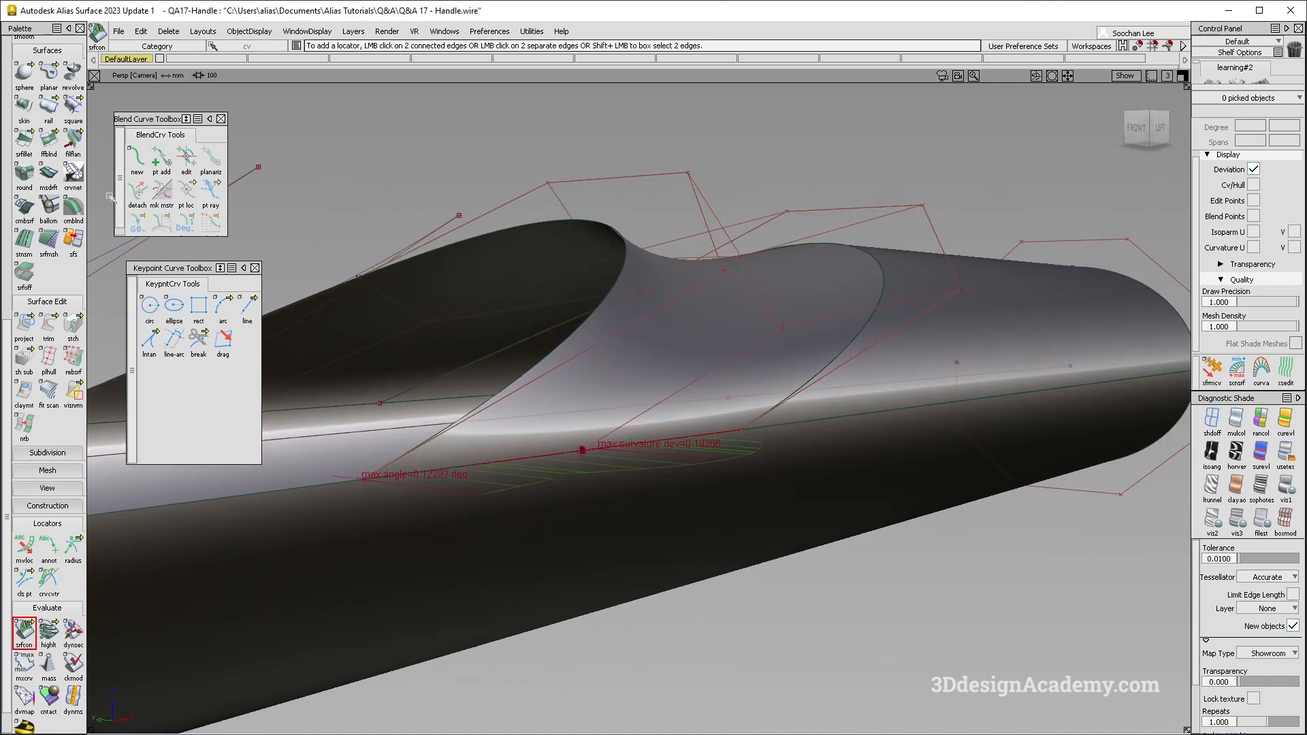
- Align the square surface's lower edge to the adjoining edge of the lower tube surface
{"action": "scroll", "coordinate": [77, 117], "scroll_direction": "up", "scroll_amount": 5}
{"action": "left_click", "coordinate": [48, 139]}
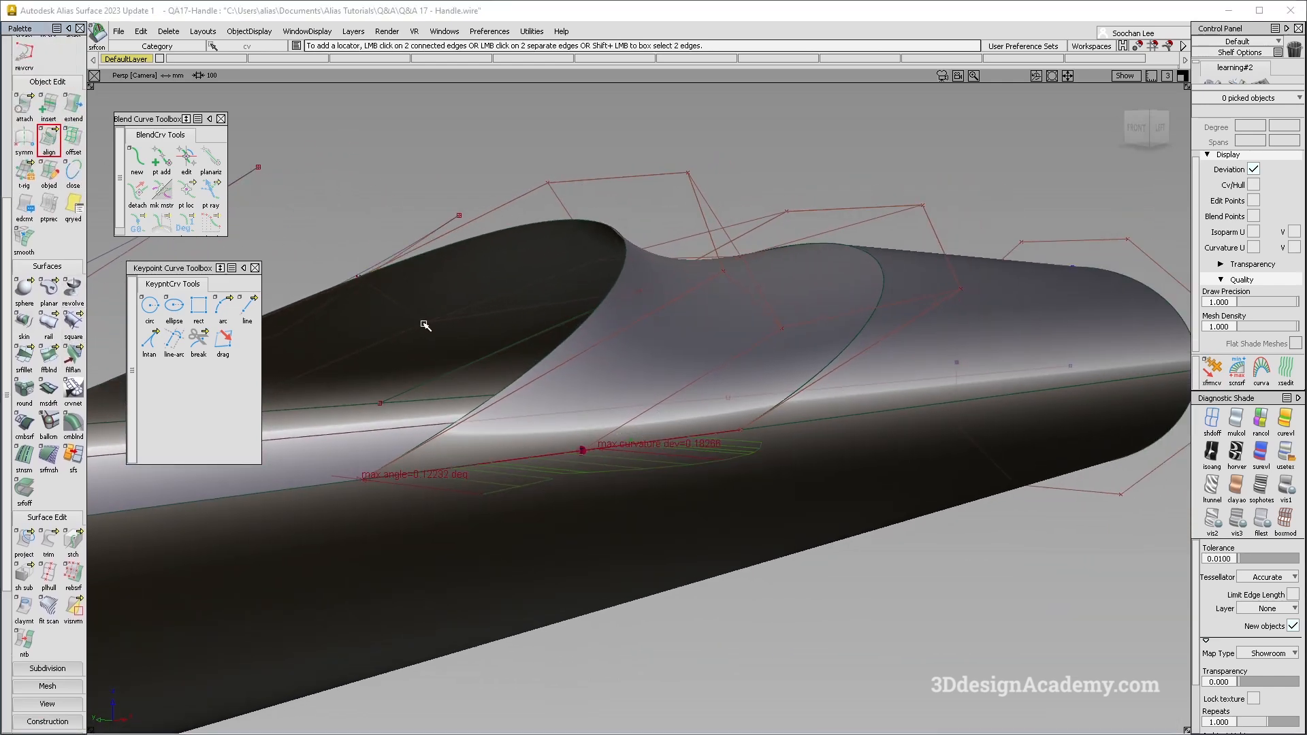
{"action": "left_click", "coordinate": [599, 450]}
{"action": "left_click", "coordinate": [617, 454]}
{"action": "left_click", "coordinate": [616, 449]}
{"action": "left_click", "coordinate": [621, 449]}
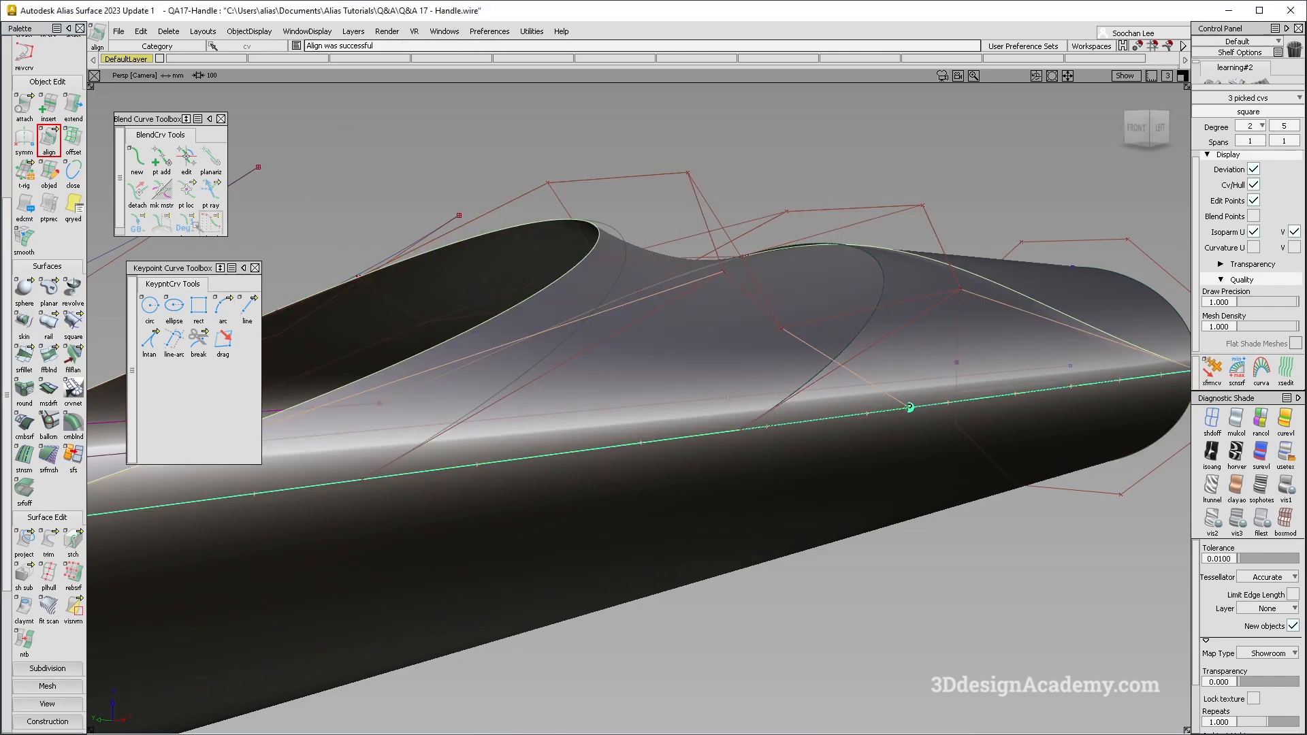
- Set the alignment continuity to G1 and enable partial alignment so it uses only part of the tube edge
{"action": "double_click", "coordinate": [50, 140]}
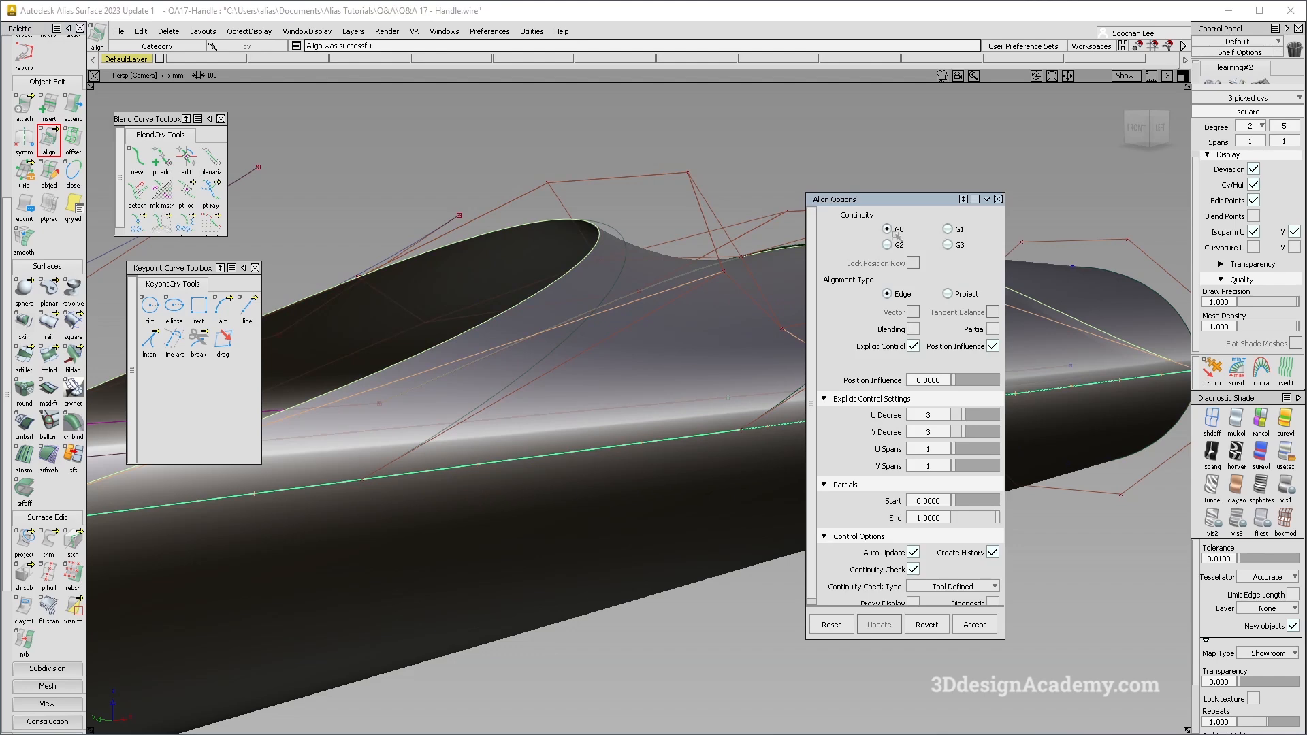
{"action": "left_click", "coordinate": [948, 229]}
{"action": "middle_click_drag", "start_coordinate": [799, 377], "coordinate": [769, 374], "text": "alt+shift"}
{"action": "right_click_drag", "start_coordinate": [674, 316], "coordinate": [611, 389], "text": "alt+shift"}
{"action": "left_click_drag", "start_coordinate": [611, 390], "coordinate": [724, 450], "text": "alt+shift"}
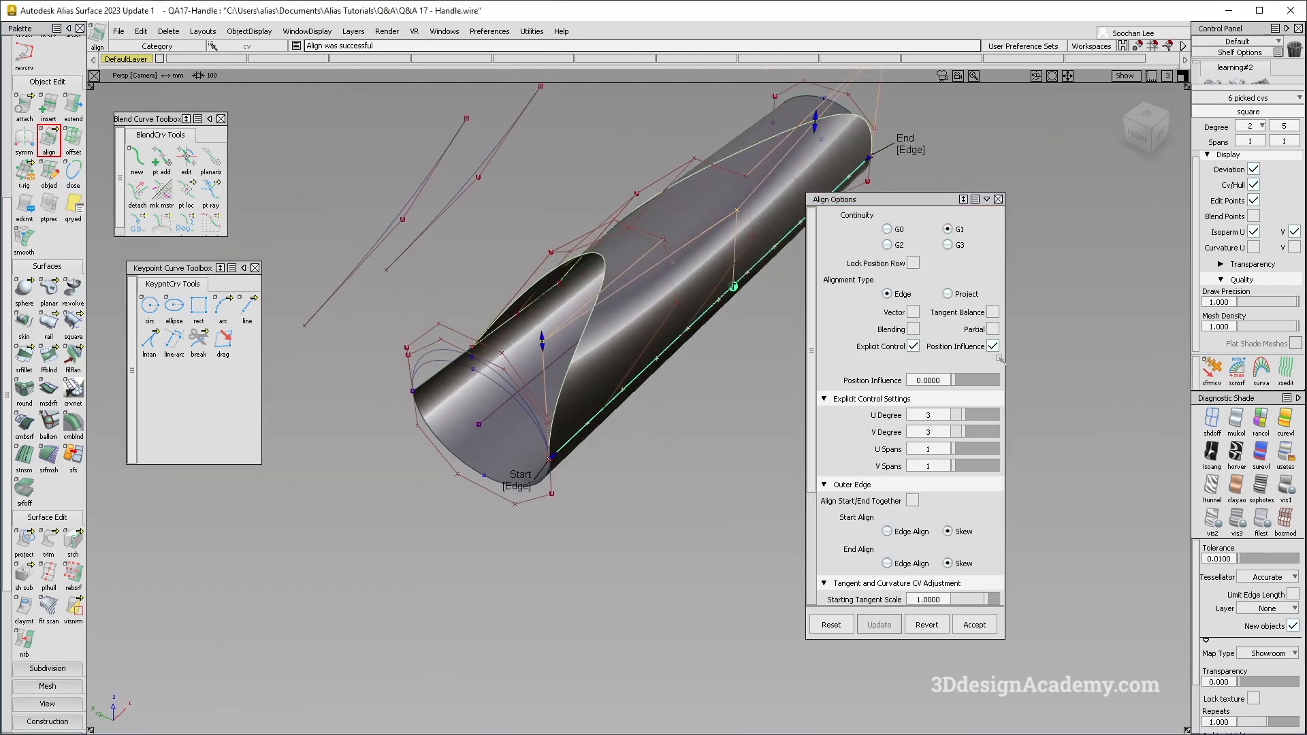
{"action": "left_click", "coordinate": [993, 329]}
{"action": "left_click_drag", "start_coordinate": [681, 276], "coordinate": [544, 283], "text": "alt+shift"}
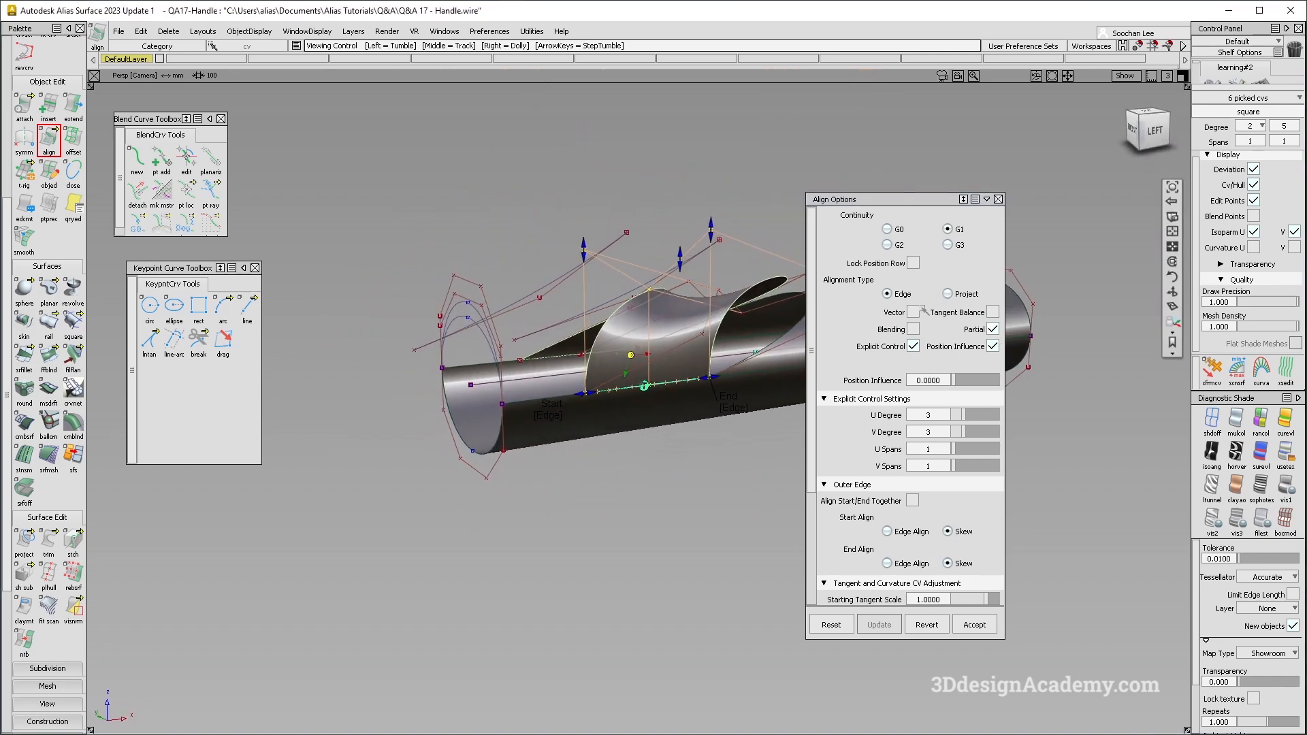
- Enable vector alignment along Y and inspect the resulting lower transition
{"action": "left_click", "coordinate": [913, 312]}
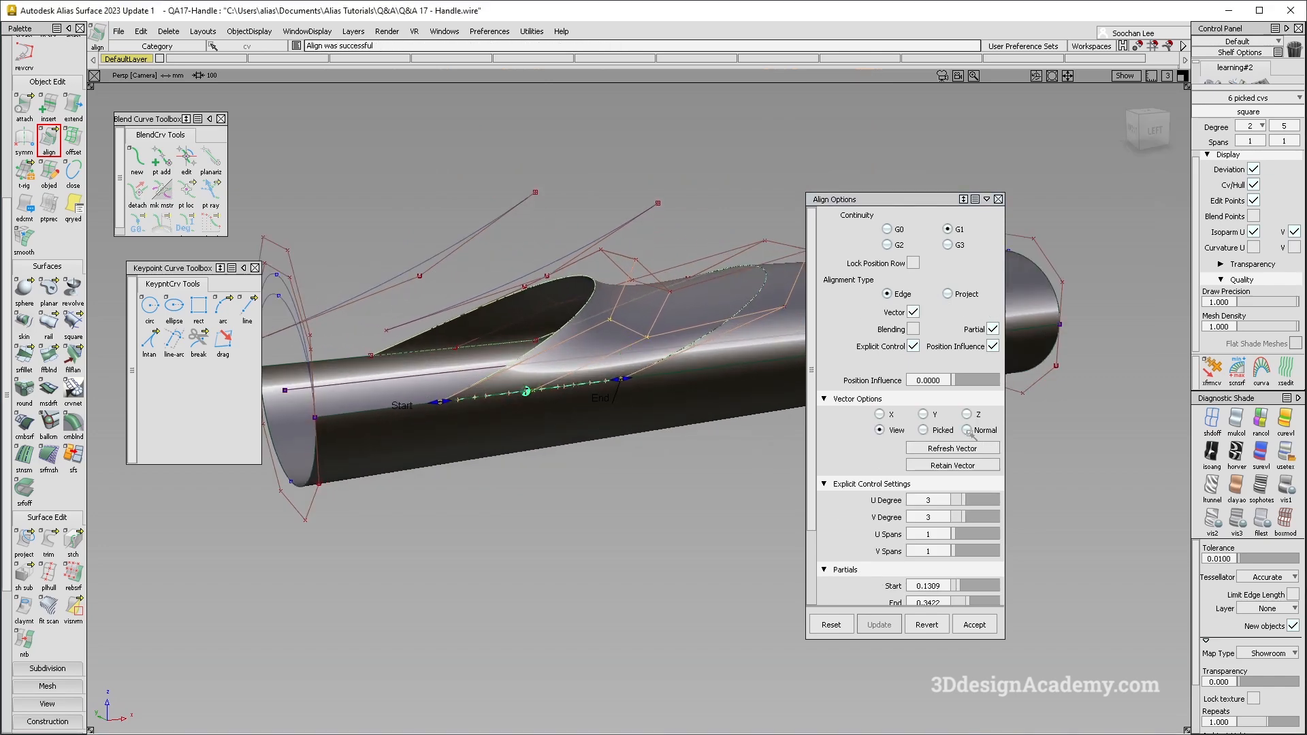
{"action": "left_click", "coordinate": [925, 414]}
{"action": "left_click_drag", "start_coordinate": [672, 397], "coordinate": [714, 351], "text": "alt+shift"}
{"action": "mouse_move", "coordinate": [790, 407]}
{"action": "left_mouse_down", "text": "alt+shift"}
{"action": "mouse_move", "coordinate": [558, 449]}
{"action": "mouse_move", "coordinate": [557, 340]}
{"action": "left_mouse_up", "text": "alt+shift"}
{"action": "mouse_move", "coordinate": [647, 422]}
{"action": "left_mouse_down", "text": "ctrl+shift"}
{"action": "mouse_move", "coordinate": [608, 384]}
{"action": "mouse_move", "coordinate": [512, 380]}
{"action": "left_mouse_up", "text": "ctrl+shift"}
{"action": "right_click_drag", "start_coordinate": [544, 378], "coordinate": [629, 356], "text": "ctrl+shift"}
{"action": "left_click_drag", "start_coordinate": [629, 356], "coordinate": [714, 395], "text": "alt+shift"}
{"action": "right_click_drag", "start_coordinate": [707, 426], "coordinate": [639, 347], "text": "ctrl+shift"}
- Evaluate the surface continuity along the aligned seam with the lower tube surface
{"action": "scroll", "coordinate": [56, 627], "scroll_direction": "down", "scroll_amount": 3}
{"action": "scroll", "coordinate": [56, 626], "scroll_direction": "down", "scroll_amount": 2}
{"action": "left_click", "coordinate": [24, 712]}
{"action": "left_click", "coordinate": [468, 424]}
{"action": "left_click_drag", "start_coordinate": [472, 427], "coordinate": [491, 446], "text": "alt+shift"}
- Reopen the alignment for editing, try G2 continuity on the square surface, and switch back to G1
{"action": "right_click_drag", "start_coordinate": [673, 322], "coordinate": [599, 313], "text": "ctrl+shift"}
{"action": "left_click", "coordinate": [567, 320]}
{"action": "middle_click_drag", "start_coordinate": [604, 295], "coordinate": [609, 296], "text": "alt+shift"}
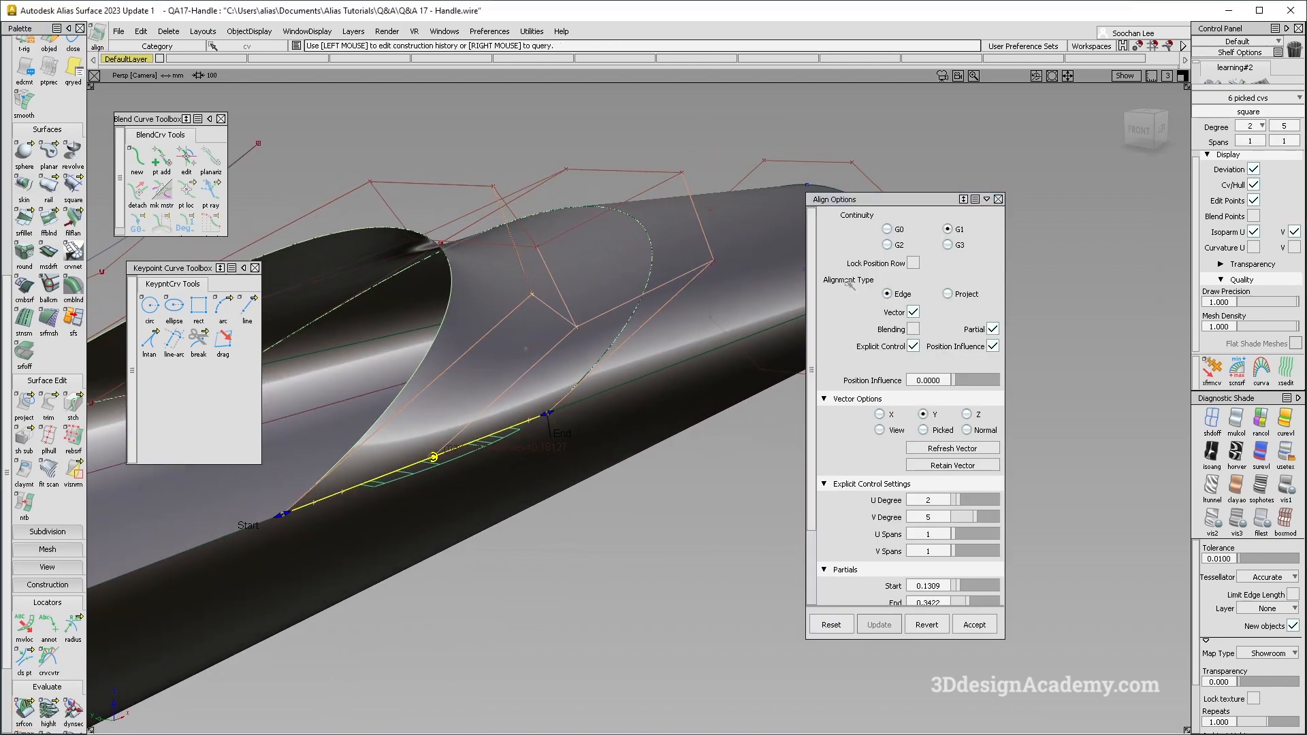
{"action": "left_click_drag", "start_coordinate": [610, 395], "coordinate": [620, 387], "text": "alt+shift"}
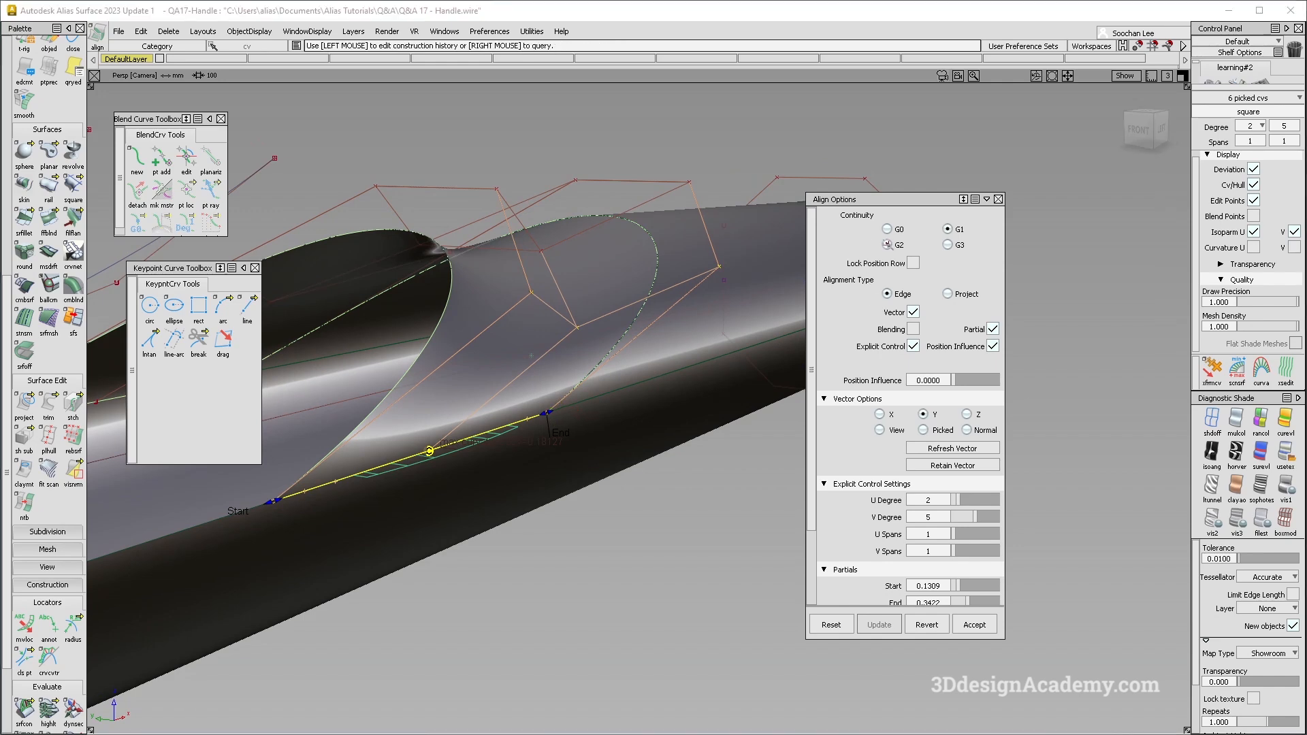
{"action": "left_click", "coordinate": [887, 244]}
{"action": "left_click_drag", "start_coordinate": [477, 286], "coordinate": [525, 343], "text": "alt+shift"}
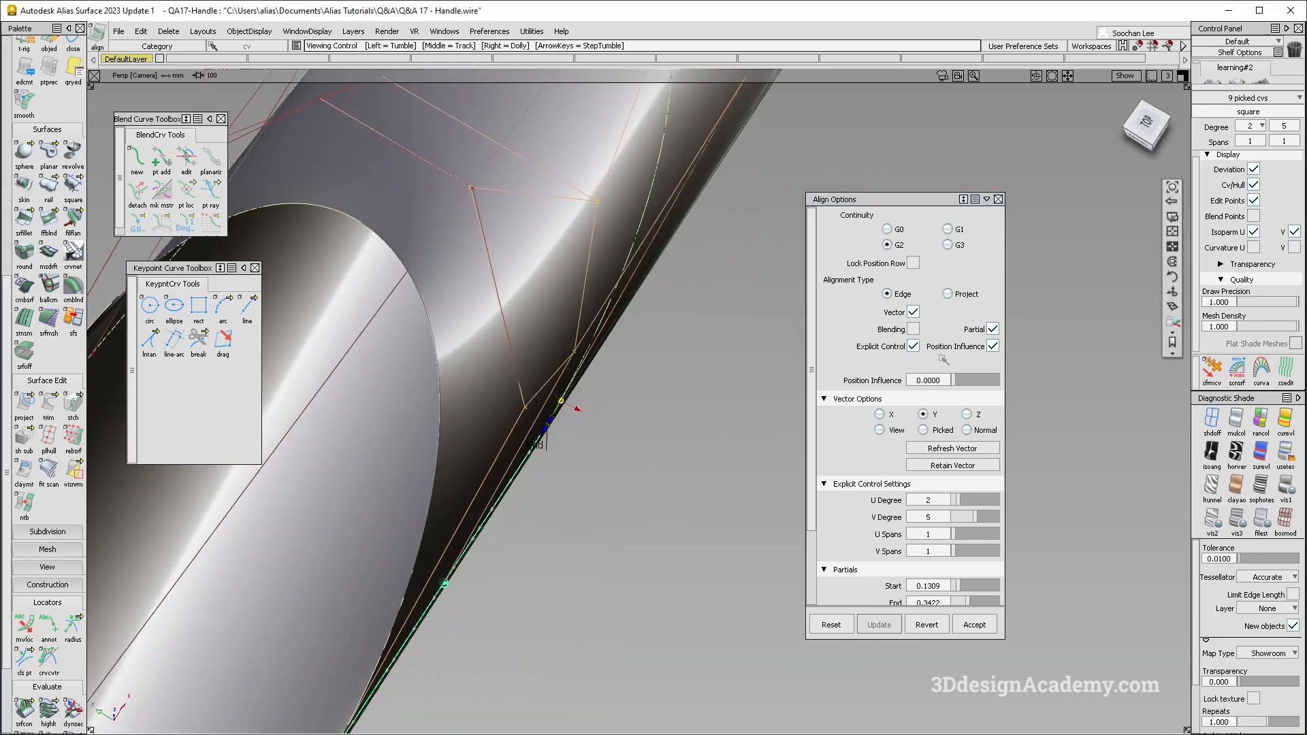
{"action": "left_click", "coordinate": [948, 229]}
- Examine the aligned square surface and its reflection flow from the side, the open end and farther away
{"action": "mouse_move", "coordinate": [700, 371]}
{"action": "left_mouse_down", "text": "alt+shift"}
{"action": "mouse_move", "coordinate": [575, 222]}
{"action": "mouse_move", "coordinate": [627, 313]}
{"action": "mouse_move", "coordinate": [613, 252]}
{"action": "mouse_move", "coordinate": [562, 393]}
{"action": "mouse_move", "coordinate": [592, 287]}
{"action": "mouse_move", "coordinate": [578, 388]}
{"action": "mouse_move", "coordinate": [578, 334]}
{"action": "left_mouse_up", "text": "alt+shift"}
{"action": "right_click_drag", "start_coordinate": [578, 388], "coordinate": [467, 435], "text": "alt+shift"}
{"action": "left_click_drag", "start_coordinate": [467, 435], "coordinate": [594, 447], "text": "alt+shift"}
{"action": "mouse_move", "coordinate": [594, 447]}
{"action": "left_mouse_down", "text": "ctrl+shift"}
{"action": "mouse_move", "coordinate": [541, 383]}
{"action": "mouse_move", "coordinate": [529, 391]}
{"action": "left_mouse_up", "text": "ctrl+shift"}
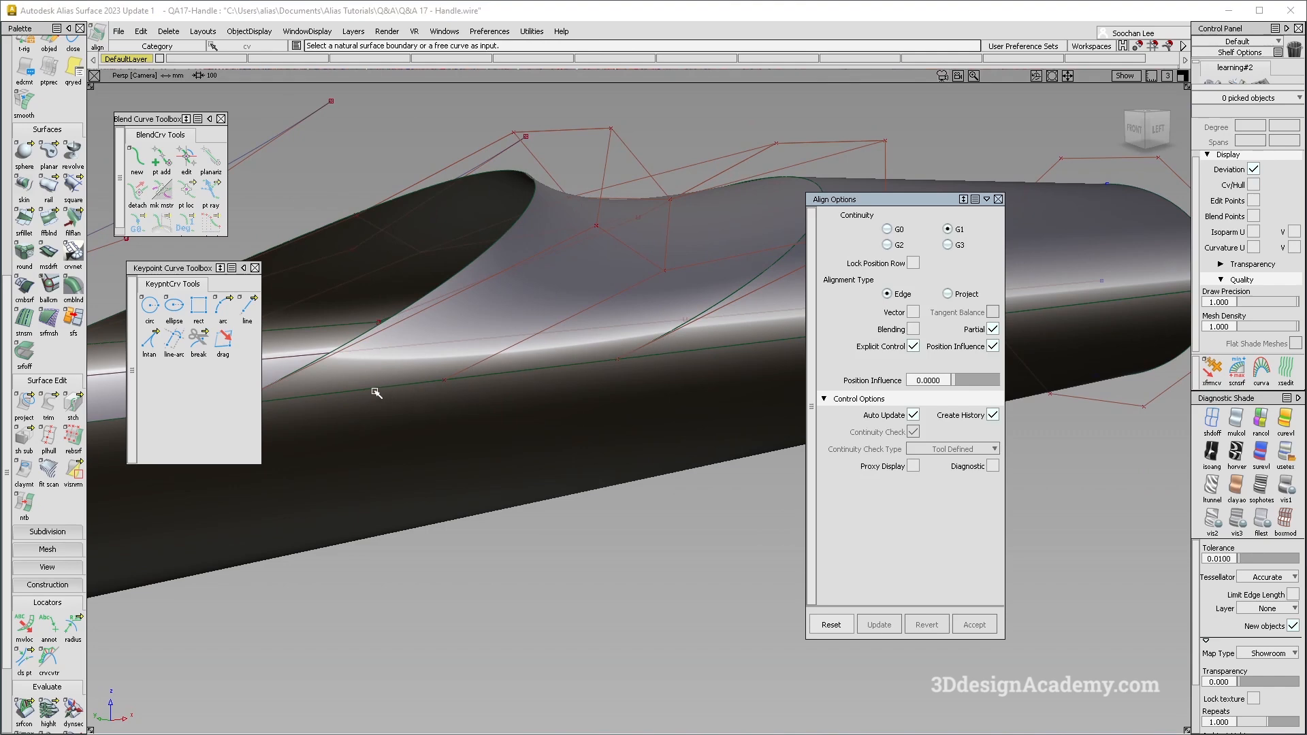
{"action": "right_click_drag", "start_coordinate": [640, 371], "coordinate": [578, 382], "text": "alt+shift"}
{"action": "left_click_drag", "start_coordinate": [578, 381], "coordinate": [636, 383], "text": "alt+shift"}
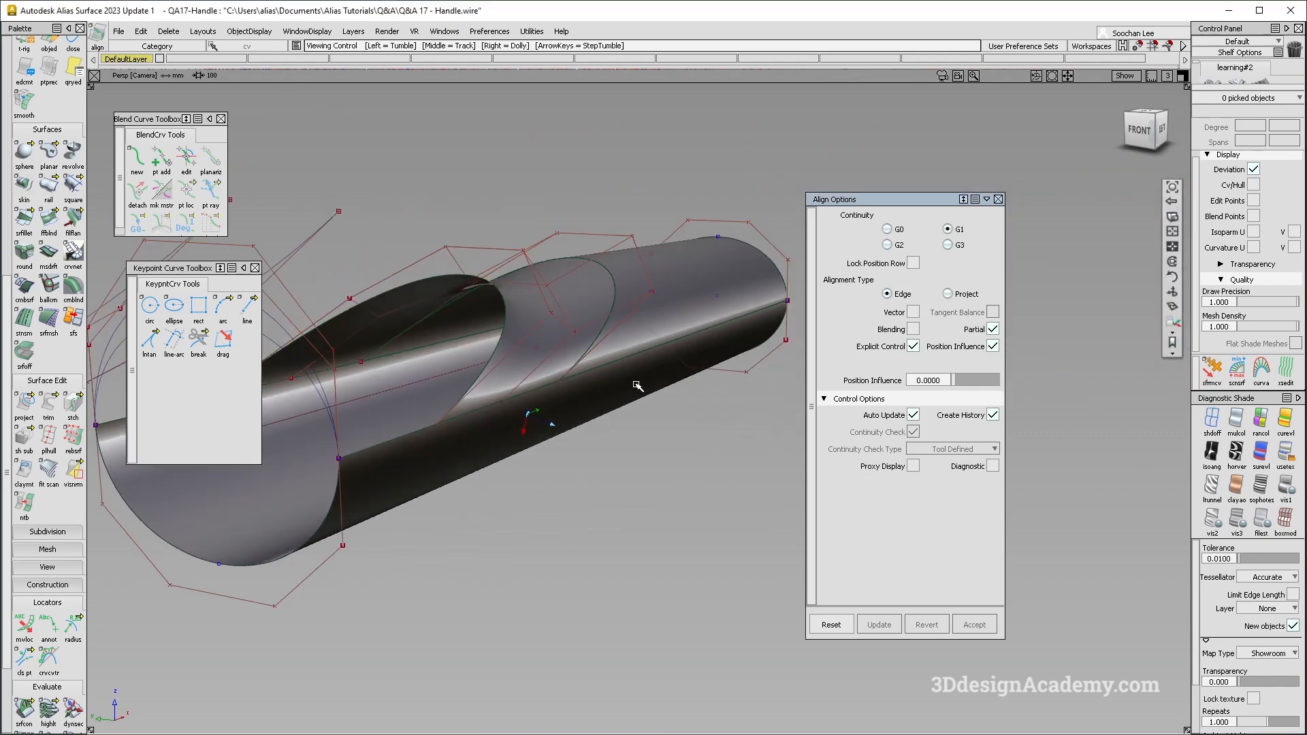
{"action": "left_click_drag", "start_coordinate": [727, 320], "coordinate": [510, 477], "text": "alt+shift"}
{"action": "left_click_drag", "start_coordinate": [578, 437], "coordinate": [568, 334], "text": "alt+shift"}
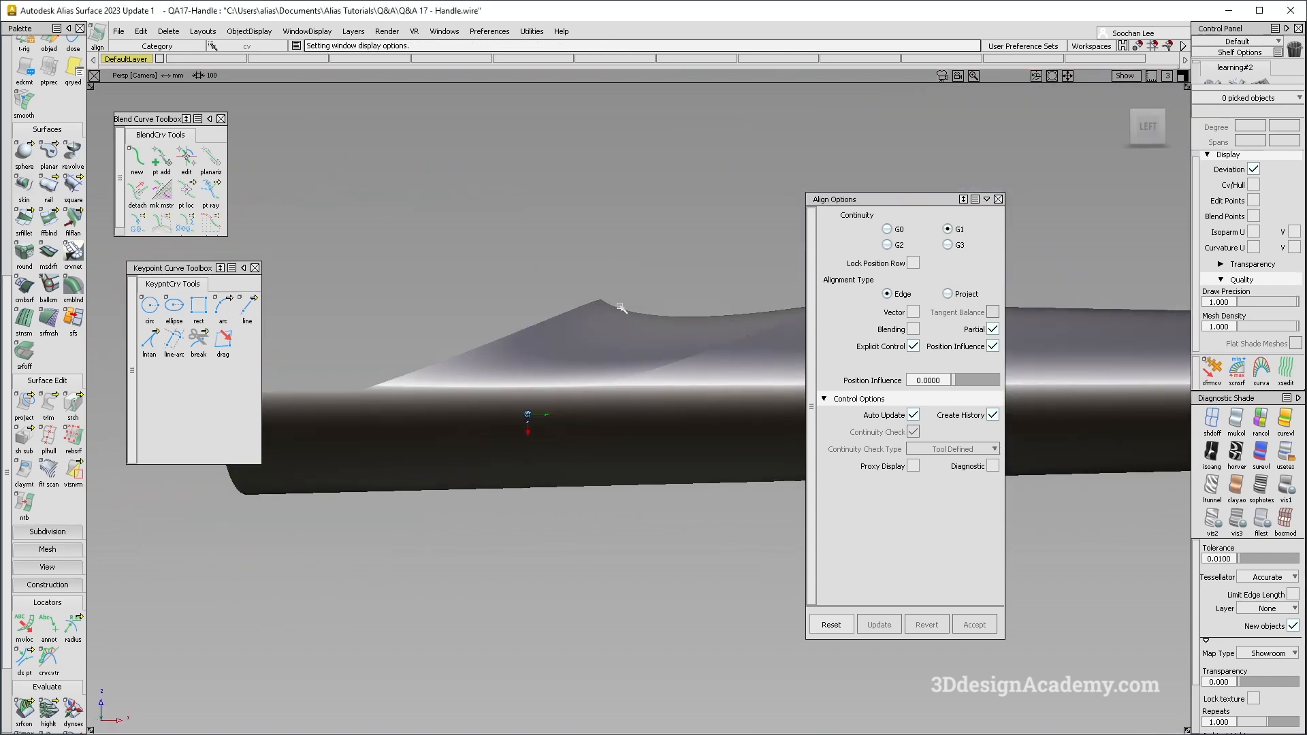
{"action": "right_click_drag", "start_coordinate": [568, 334], "coordinate": [531, 381], "text": "alt+shift"}
{"action": "left_click_drag", "start_coordinate": [599, 395], "coordinate": [664, 350], "text": "alt+shift"}
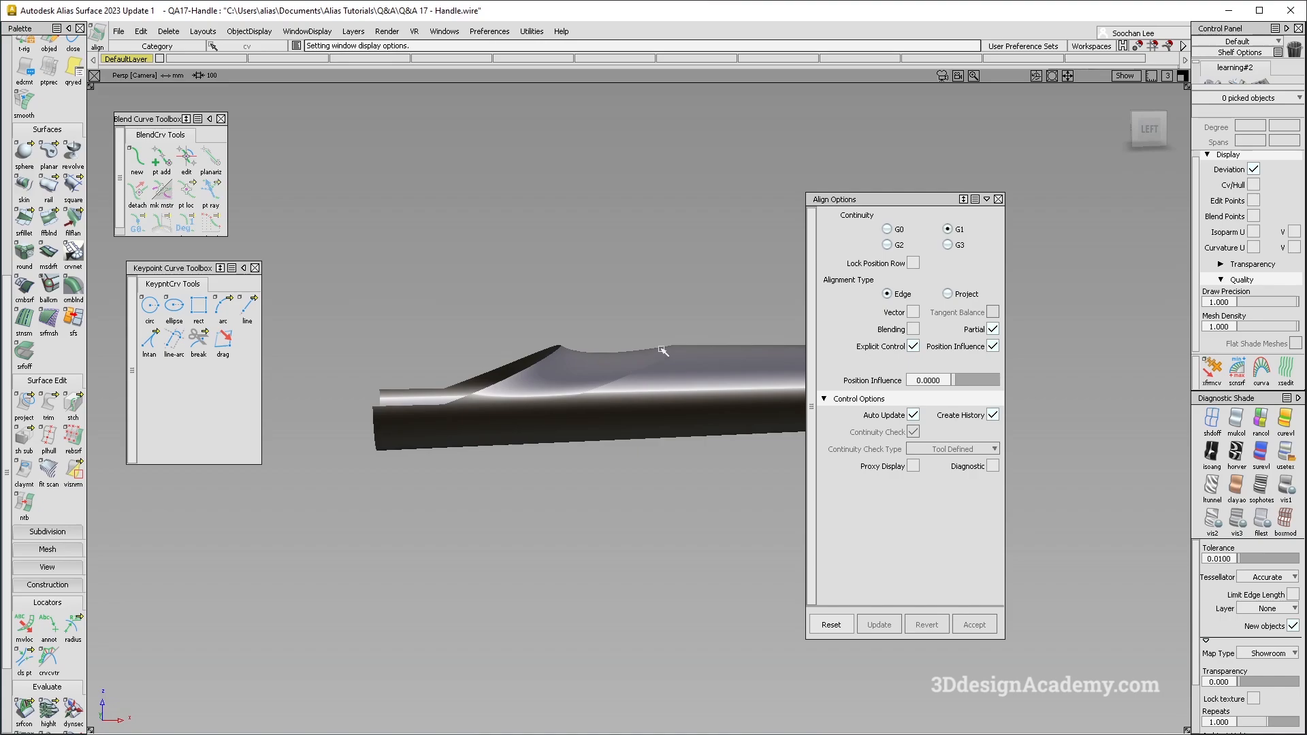
- Compare the handle with the red reference picture in the image viewer, and close the align options
{"action": "key", "text": "alt+Tab"}
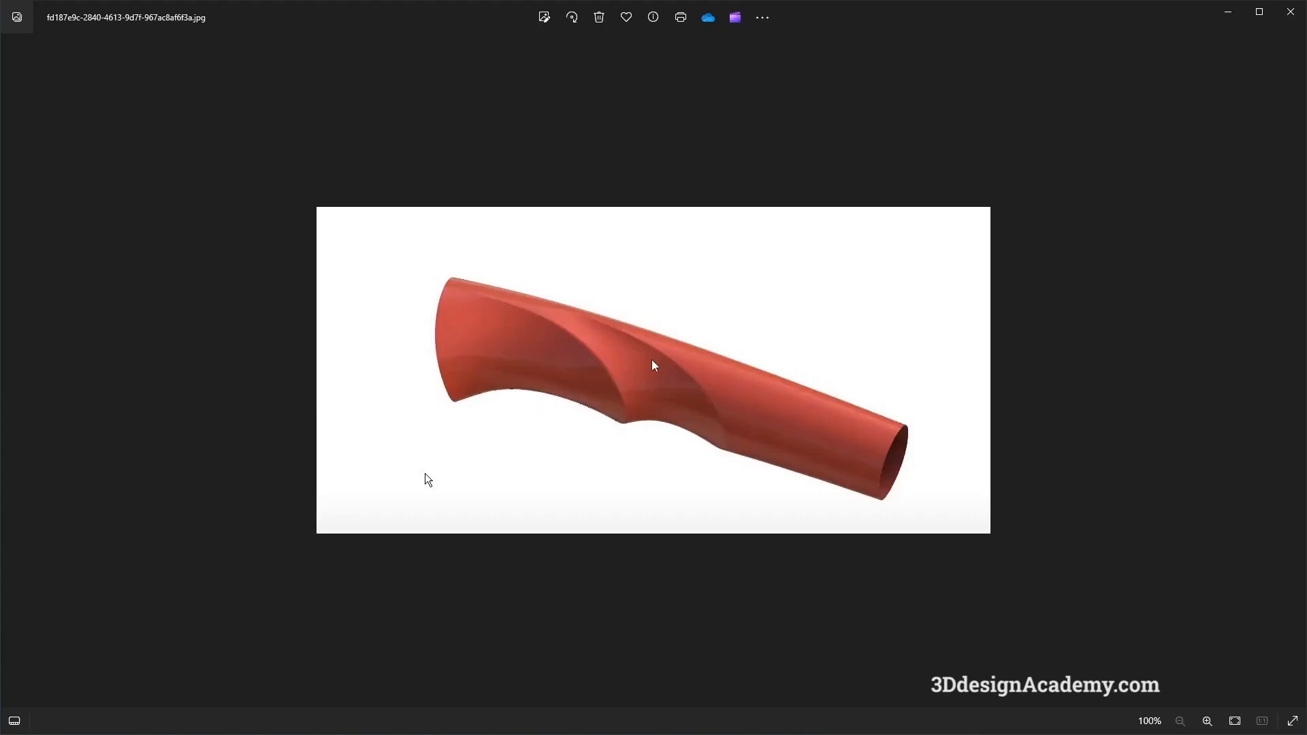
{"action": "key", "text": "alt+Tab"}
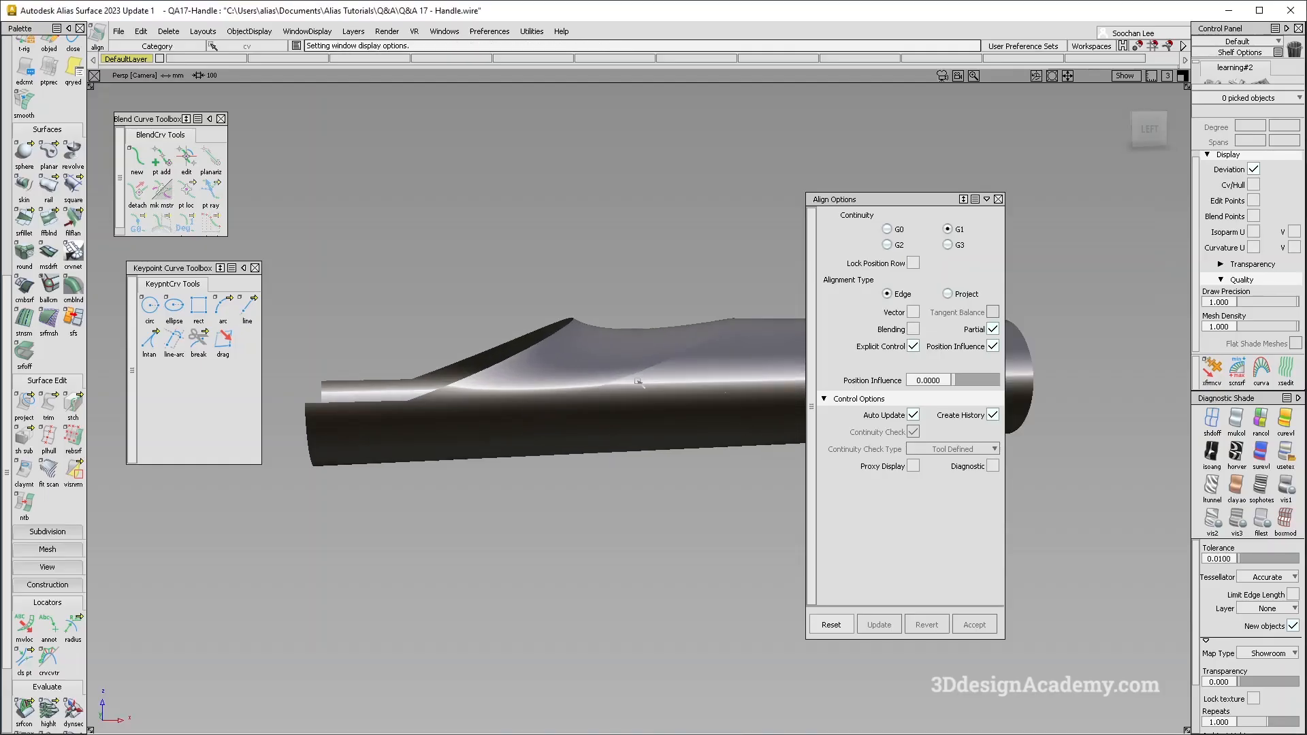
{"action": "key", "text": "alt+Tab"}
{"action": "key", "text": "alt+Tab"}
{"action": "mouse_move", "coordinate": [677, 388]}
{"action": "left_mouse_down", "text": "alt+shift"}
{"action": "mouse_move", "coordinate": [671, 368]}
{"action": "mouse_move", "coordinate": [687, 402]}
{"action": "left_mouse_up", "text": "alt+shift"}
{"action": "left_click", "coordinate": [998, 199]}
- Examine the hull and reflections close up where the square surface meets the lower tube surface
{"action": "left_click_drag", "start_coordinate": [715, 346], "coordinate": [704, 436], "text": "alt+shift"}
{"action": "right_click_drag", "start_coordinate": [700, 459], "coordinate": [660, 391], "text": "ctrl+shift"}
{"action": "scroll", "coordinate": [665, 373], "scroll_direction": "up", "scroll_amount": 5}
{"action": "left_click_drag", "start_coordinate": [665, 374], "coordinate": [702, 408], "text": "alt+shift"}
{"action": "right_click_drag", "start_coordinate": [701, 407], "coordinate": [667, 348], "text": "ctrl+shift"}
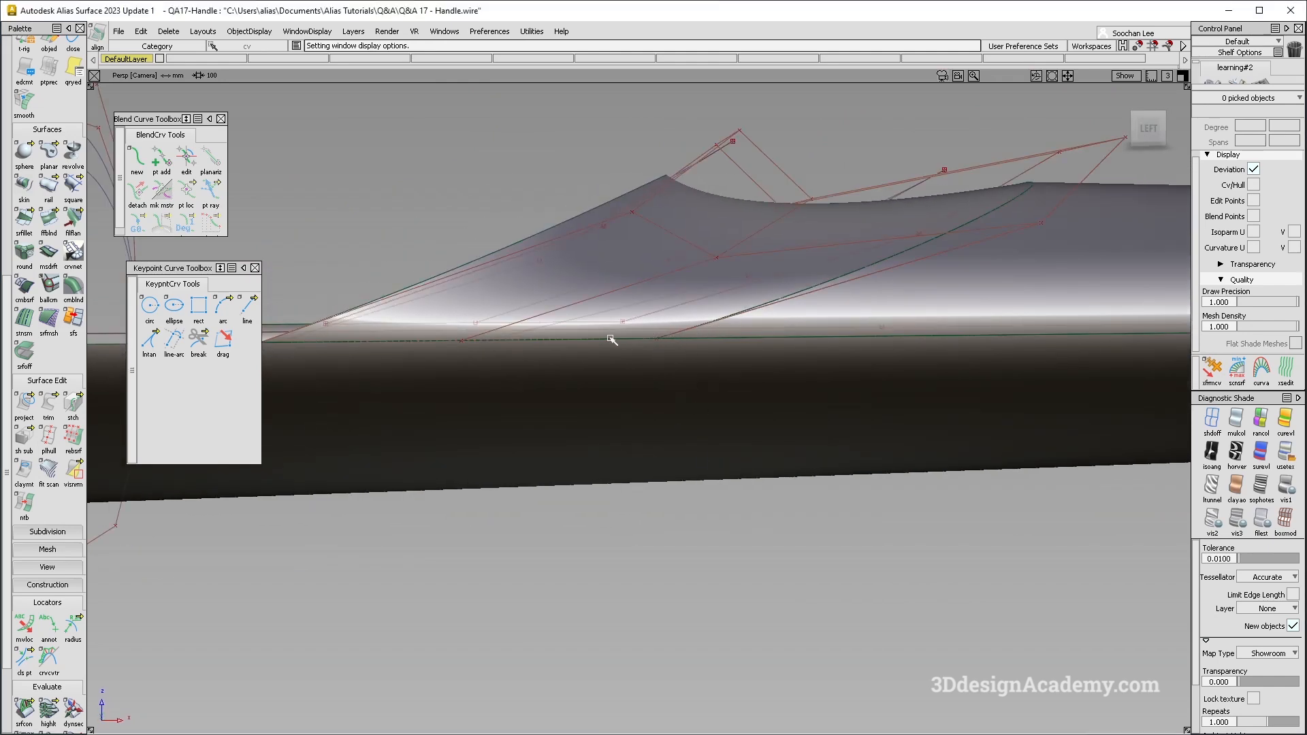
{"action": "right_click_drag", "start_coordinate": [715, 365], "coordinate": [666, 394], "text": "alt+shift"}
{"action": "right_click_drag", "start_coordinate": [659, 403], "coordinate": [615, 322], "text": "ctrl+shift"}
{"action": "middle_click_drag", "start_coordinate": [695, 365], "coordinate": [579, 361], "text": "alt+shift"}
{"action": "mouse_move", "coordinate": [578, 360]}
{"action": "left_mouse_down", "text": "alt+shift"}
{"action": "mouse_move", "coordinate": [540, 353]}
{"action": "mouse_move", "coordinate": [486, 378]}
{"action": "mouse_move", "coordinate": [541, 305]}
{"action": "mouse_move", "coordinate": [533, 388]}
{"action": "mouse_move", "coordinate": [542, 295]}
{"action": "mouse_move", "coordinate": [660, 305]}
{"action": "mouse_move", "coordinate": [593, 338]}
{"action": "mouse_move", "coordinate": [646, 307]}
{"action": "left_mouse_up", "text": "alt+shift"}
{"action": "mouse_move", "coordinate": [479, 362]}
{"action": "left_mouse_down", "text": "alt+shift"}
{"action": "mouse_move", "coordinate": [587, 403]}
{"action": "mouse_move", "coordinate": [621, 345]}
{"action": "mouse_move", "coordinate": [663, 479]}
{"action": "mouse_move", "coordinate": [667, 388]}
{"action": "mouse_move", "coordinate": [676, 396]}
{"action": "left_mouse_up", "text": "alt+shift"}
- Try to apply symmetric modeling to the square surface, declining the removal of its construction history
{"action": "key", "text": "alt+m"}
{"action": "left_click_drag", "start_coordinate": [793, 207], "coordinate": [767, 487], "text": "ctrl+shift"}
{"action": "left_click", "coordinate": [721, 286]}
{"action": "right_click_drag", "start_coordinate": [886, 223], "coordinate": [783, 228], "text": "ctrl+shift"}
{"action": "left_click_drag", "start_coordinate": [783, 228], "coordinate": [479, 352], "text": "alt+shift"}
{"action": "left_click_drag", "start_coordinate": [598, 375], "coordinate": [627, 343], "text": "alt+shift"}
{"action": "left_click", "coordinate": [603, 347]}
{"action": "scroll", "coordinate": [39, 219], "scroll_direction": "up", "scroll_amount": 1}
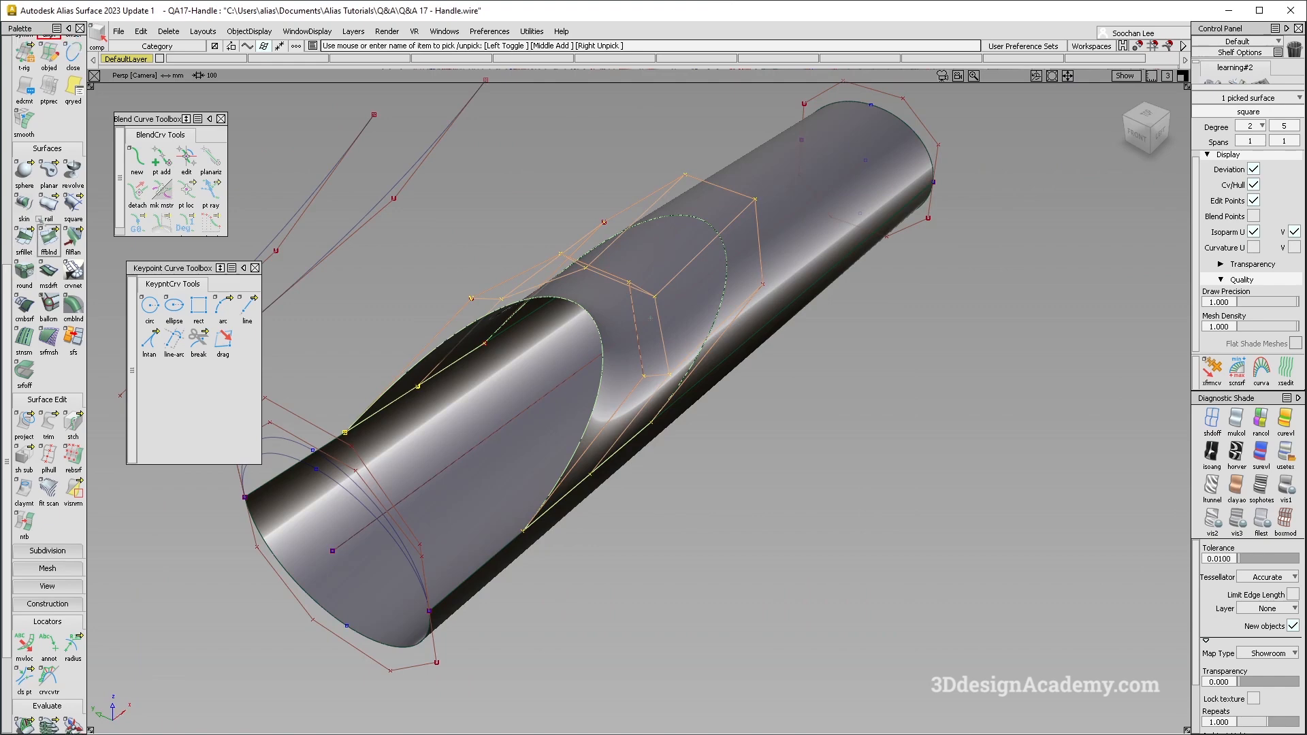
{"action": "scroll", "coordinate": [44, 224], "scroll_direction": "up", "scroll_amount": 2}
{"action": "left_click", "coordinate": [30, 145]}
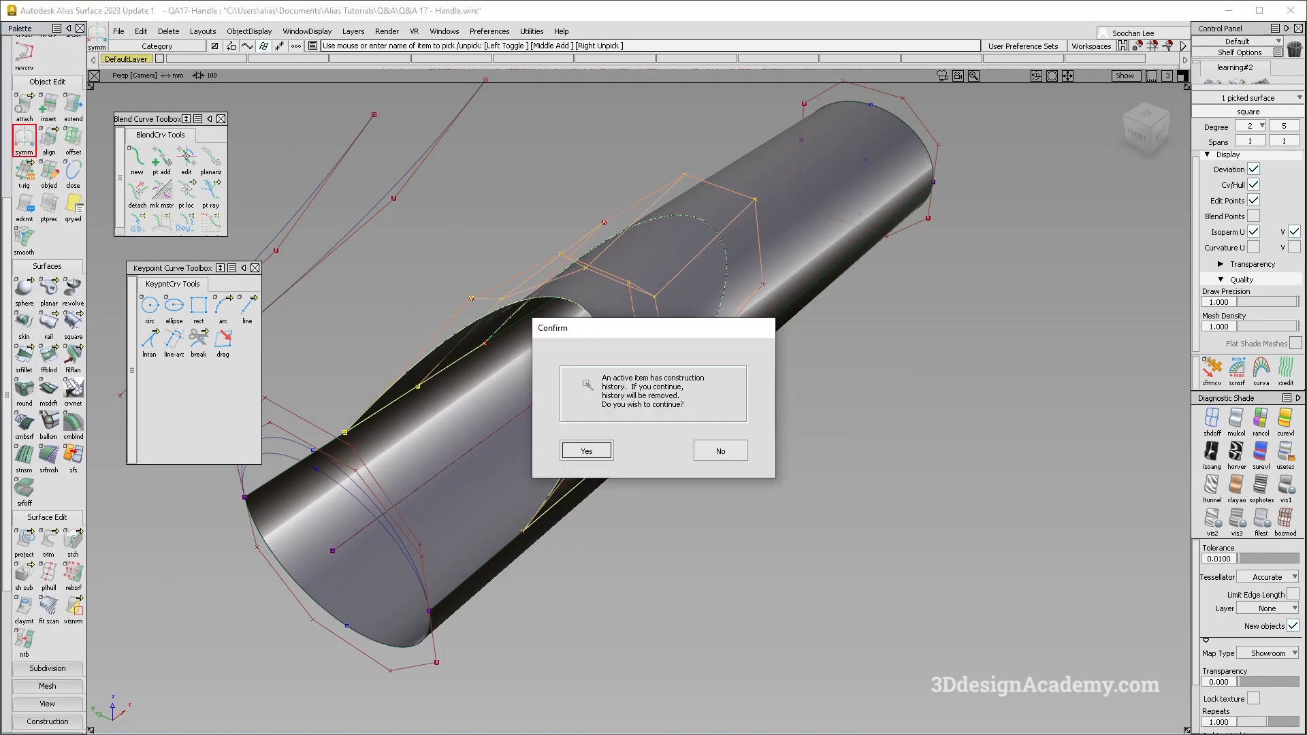
{"action": "left_click", "coordinate": [694, 453]}
{"action": "left_click_drag", "start_coordinate": [694, 452], "coordinate": [575, 342], "text": "alt+shift"}
{"action": "left_click", "coordinate": [442, 585]}
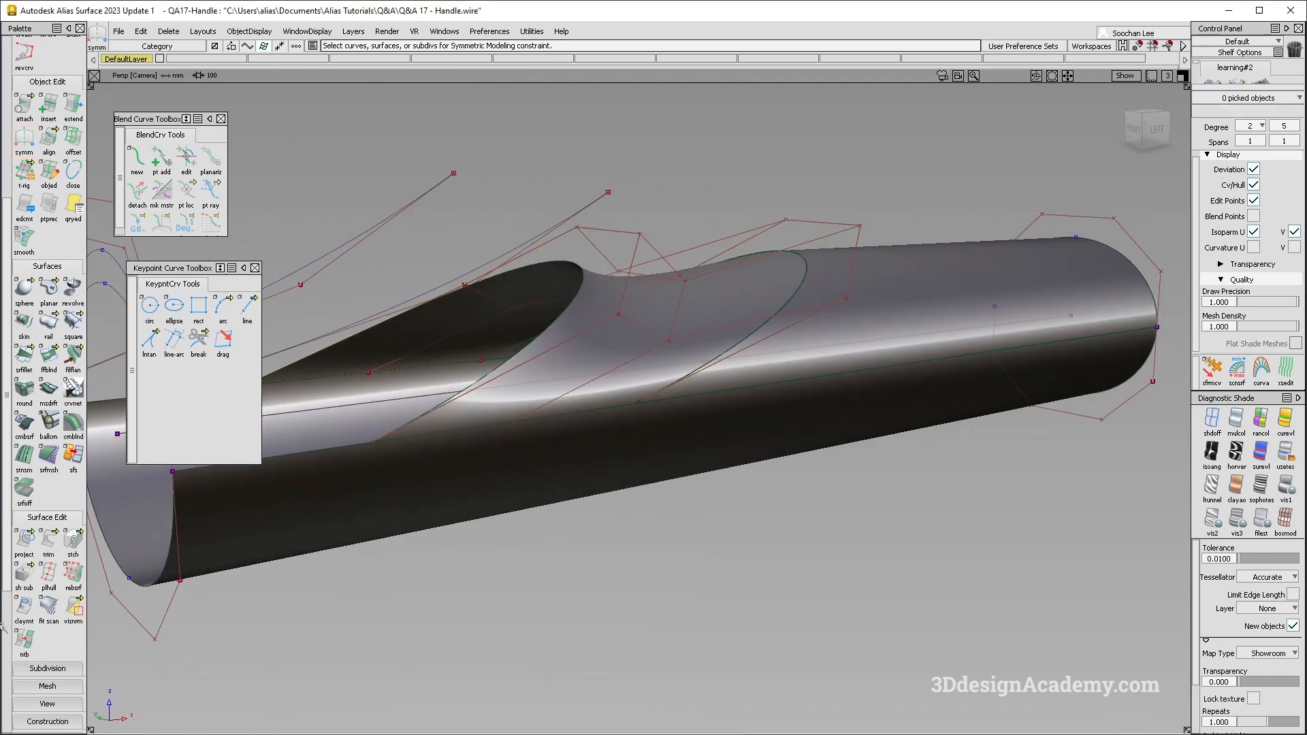
- Check surface continuity along the edge where the square surface meets the lower tube surface
{"action": "scroll", "coordinate": [31, 633], "scroll_direction": "down", "scroll_amount": 3}
{"action": "left_click", "coordinate": [24, 656]}
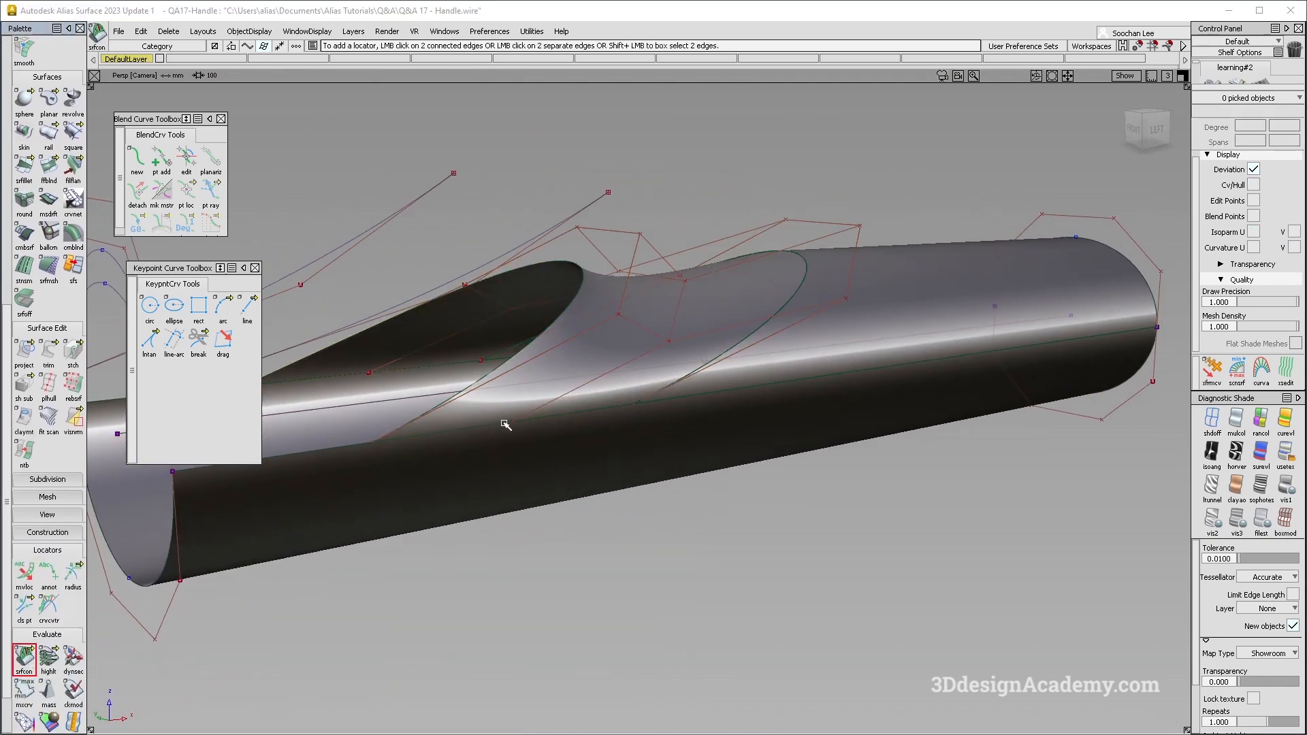
{"action": "left_click", "coordinate": [509, 420]}
{"action": "left_click_drag", "start_coordinate": [561, 424], "coordinate": [578, 450], "text": "alt+shift"}
{"action": "right_click_drag", "start_coordinate": [578, 450], "coordinate": [673, 577], "text": "alt+shift"}
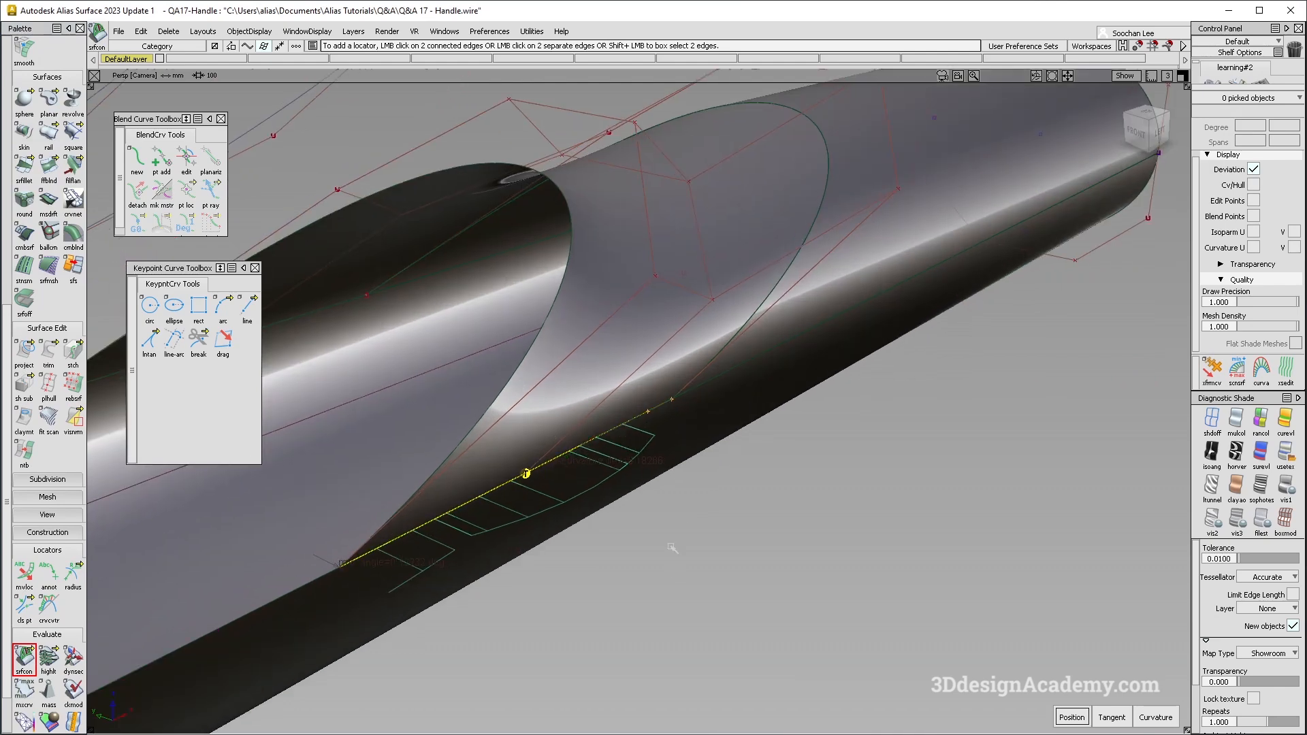
- Turn off the diagnostic shading, apply symmetric modeling to the square surface and view the wireframe and hull
{"action": "left_click", "coordinate": [1212, 420]}
{"action": "left_click_drag", "start_coordinate": [862, 328], "coordinate": [794, 336], "text": "ctrl+shift"}
{"action": "left_click", "coordinate": [617, 354]}
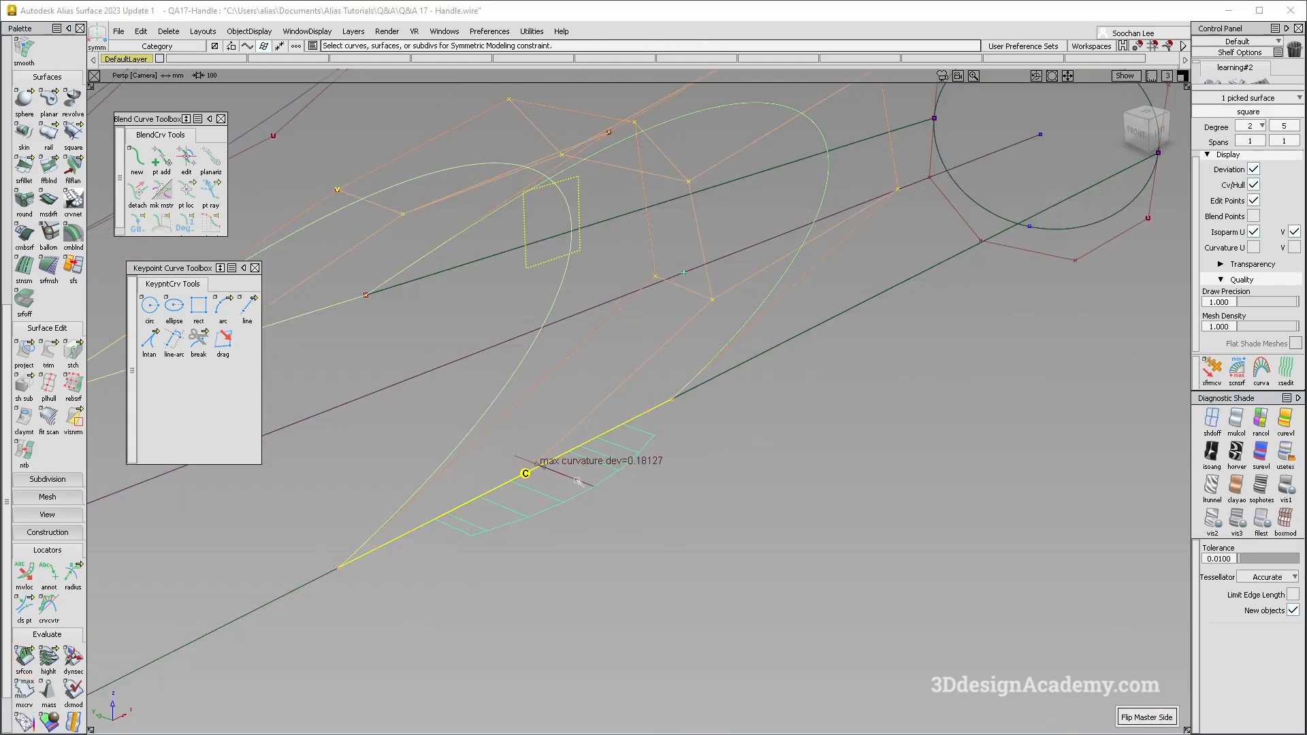
{"action": "middle_click_drag", "start_coordinate": [599, 412], "coordinate": [726, 414], "text": "alt+shift"}
{"action": "left_click_drag", "start_coordinate": [727, 413], "coordinate": [708, 408], "text": "alt+shift"}
{"action": "right_click_drag", "start_coordinate": [708, 408], "coordinate": [511, 296], "text": "alt+shift"}
{"action": "middle_click_drag", "start_coordinate": [856, 447], "coordinate": [758, 441], "text": "alt+shift"}
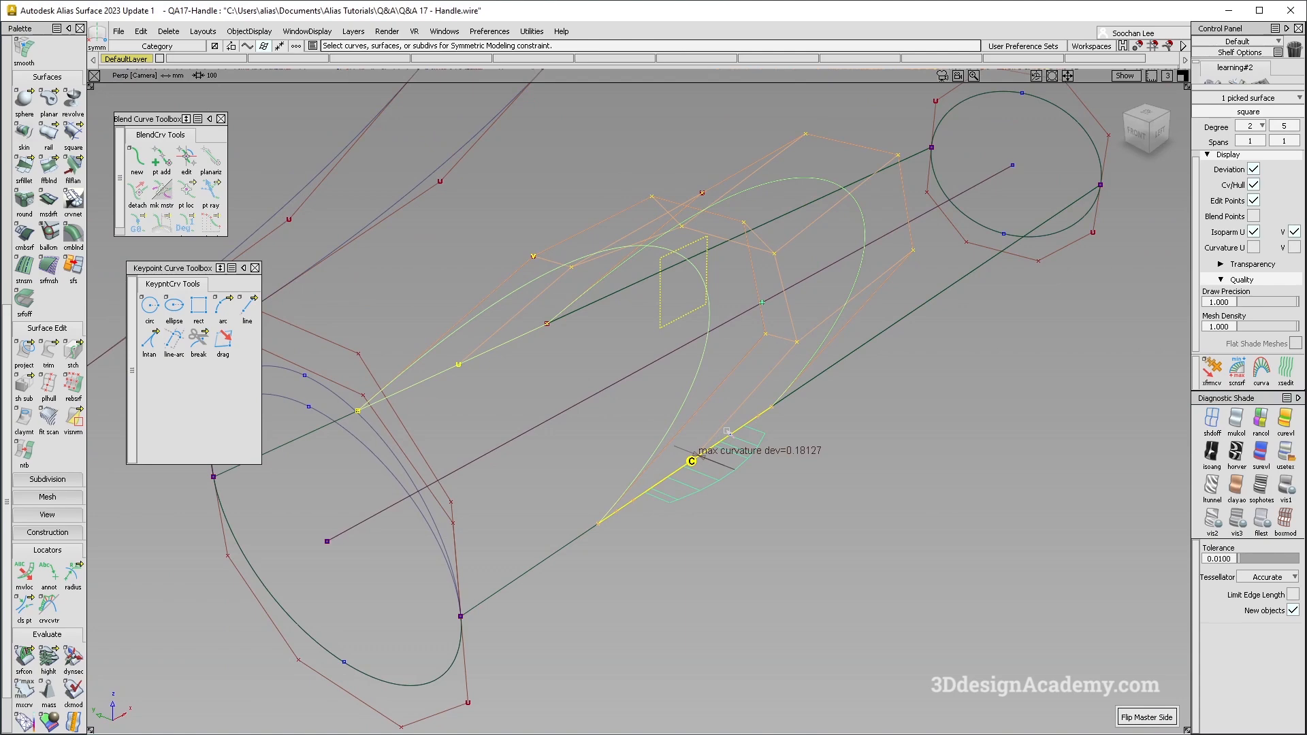
{"action": "left_click_drag", "start_coordinate": [606, 369], "coordinate": [523, 375], "text": "alt+shift"}
{"action": "left_click", "coordinate": [622, 395]}
{"action": "left_click_drag", "start_coordinate": [576, 443], "coordinate": [683, 379], "text": "alt+shift"}
{"action": "middle_click_drag", "start_coordinate": [481, 412], "coordinate": [547, 401], "text": "alt+shift"}
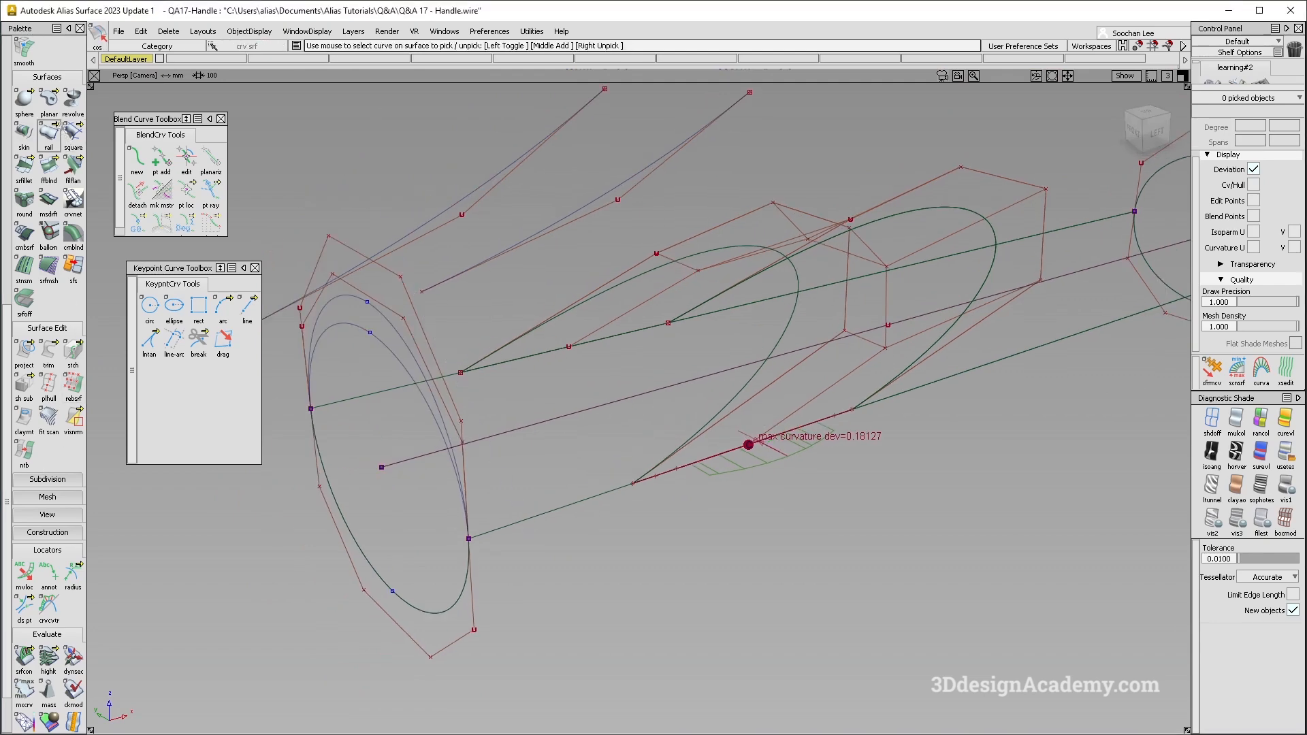
- Build a second square surface from the lower tube's side edges, the open end's upper circle segment and the first square's edge, all Free
{"action": "left_click", "coordinate": [74, 134]}
{"action": "left_click", "coordinate": [444, 373]}
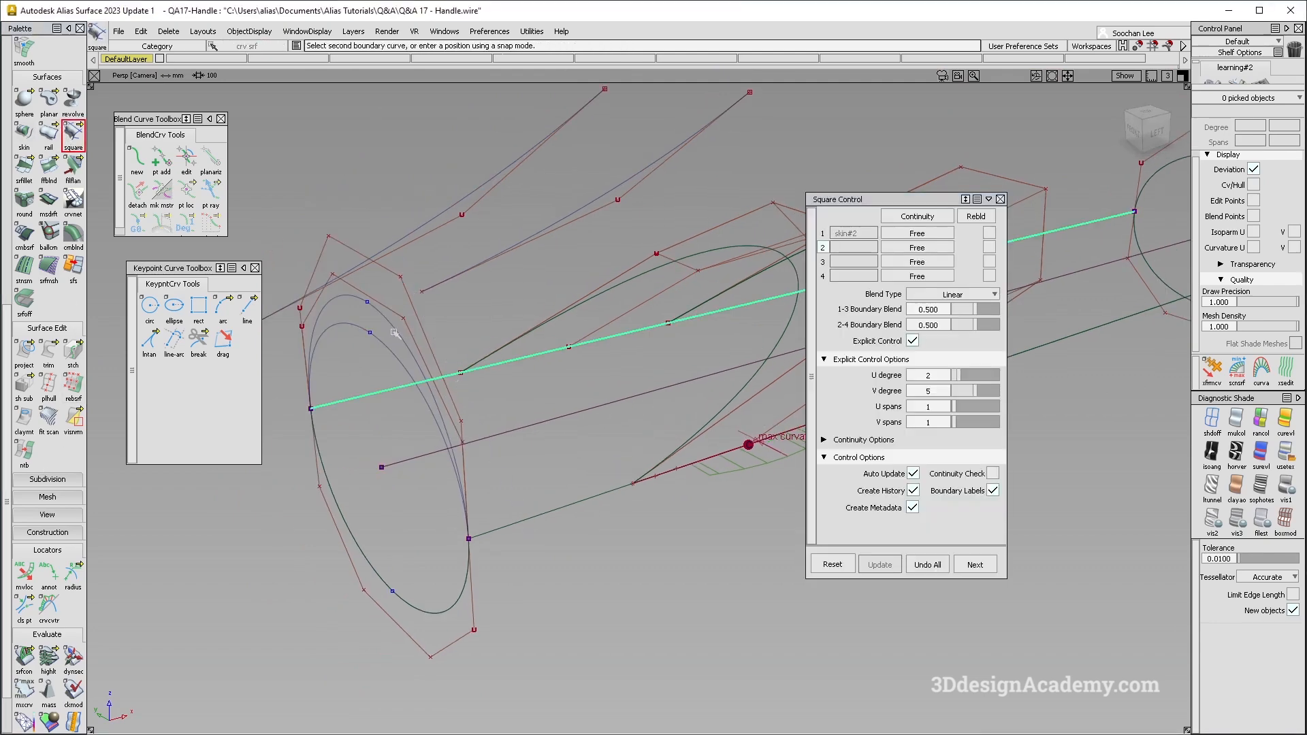
{"action": "left_click", "coordinate": [793, 265]}
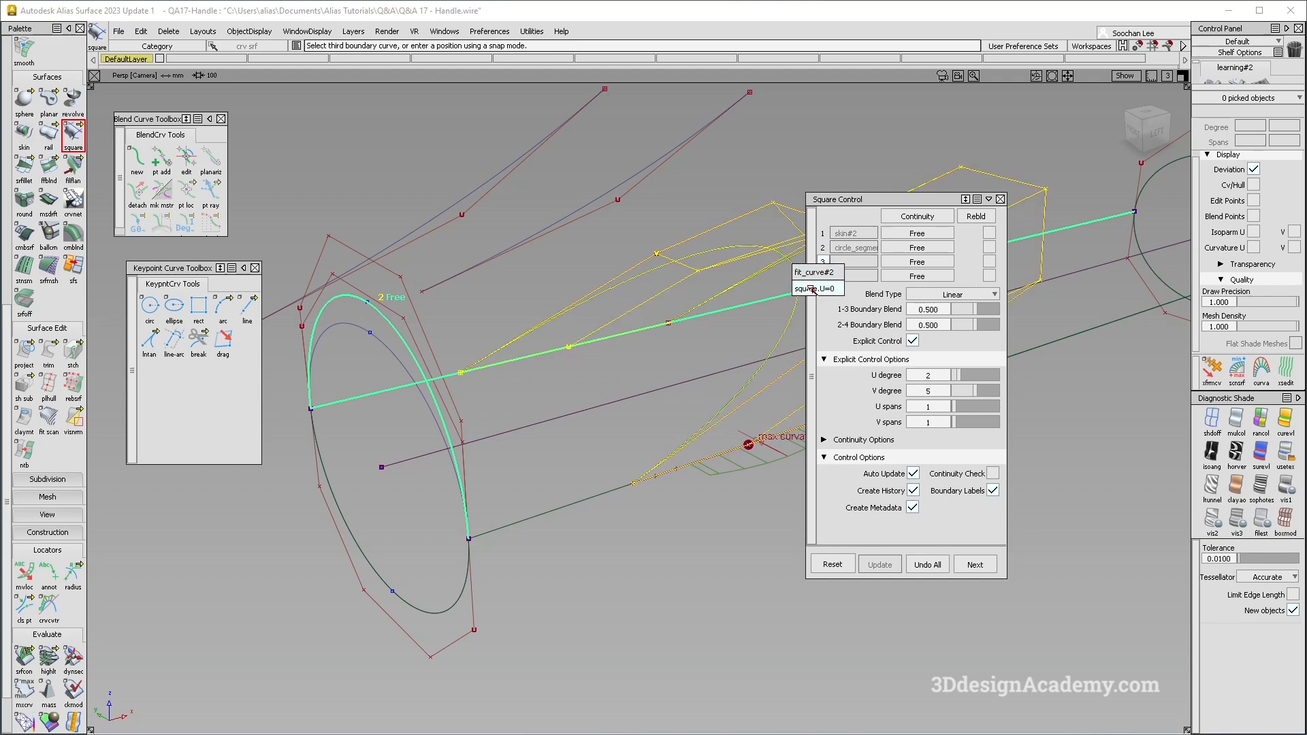
{"action": "left_click", "coordinate": [812, 289]}
{"action": "left_click_drag", "start_coordinate": [721, 423], "coordinate": [653, 407], "text": "alt+shift"}
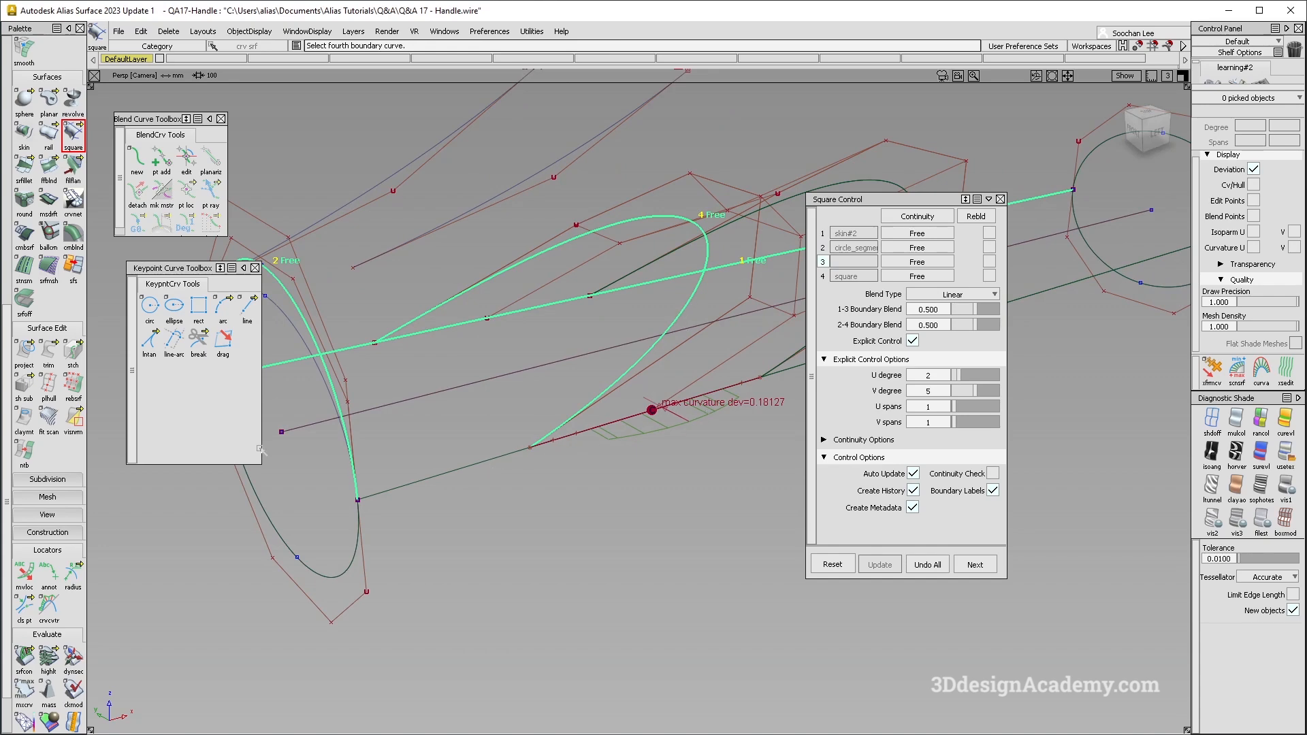
{"action": "left_click", "coordinate": [428, 477]}
{"action": "left_click_drag", "start_coordinate": [429, 477], "coordinate": [485, 375], "text": "alt+shift"}
{"action": "left_click_drag", "start_coordinate": [560, 512], "coordinate": [583, 313], "text": "ctrl+shift"}
- Display the handle in the left view with multi-color shading and apply symmetric modeling to the new square surface
{"action": "key", "text": "F6"}
{"action": "left_click", "coordinate": [1236, 418]}
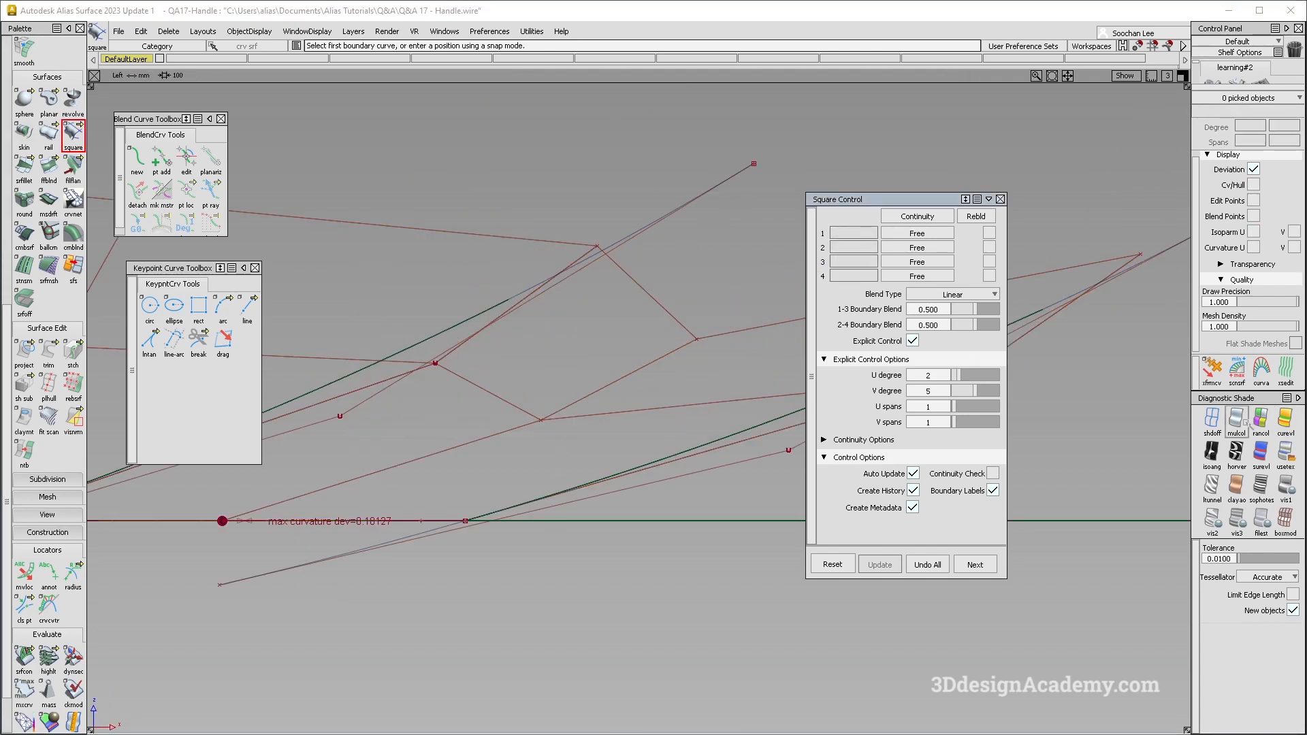
{"action": "right_click_drag", "start_coordinate": [783, 340], "coordinate": [694, 330], "text": "alt+shift"}
{"action": "mouse_move", "coordinate": [694, 330]}
{"action": "middle_mouse_down", "text": "alt+shift"}
{"action": "mouse_move", "coordinate": [463, 406]}
{"action": "mouse_move", "coordinate": [635, 382]}
{"action": "middle_mouse_up", "text": "alt+shift"}
{"action": "left_click_drag", "start_coordinate": [325, 355], "coordinate": [381, 371], "text": "ctrl+shift"}
{"action": "left_click_drag", "start_coordinate": [400, 376], "coordinate": [439, 404]}
{"action": "middle_click_drag", "start_coordinate": [440, 404], "coordinate": [589, 343], "text": "alt+shift"}
{"action": "left_click_drag", "start_coordinate": [545, 417], "coordinate": [535, 332], "text": "ctrl+shift"}
{"action": "left_click_drag", "start_coordinate": [616, 312], "coordinate": [492, 436], "text": "ctrl+shift"}
{"action": "left_click", "coordinate": [493, 436]}
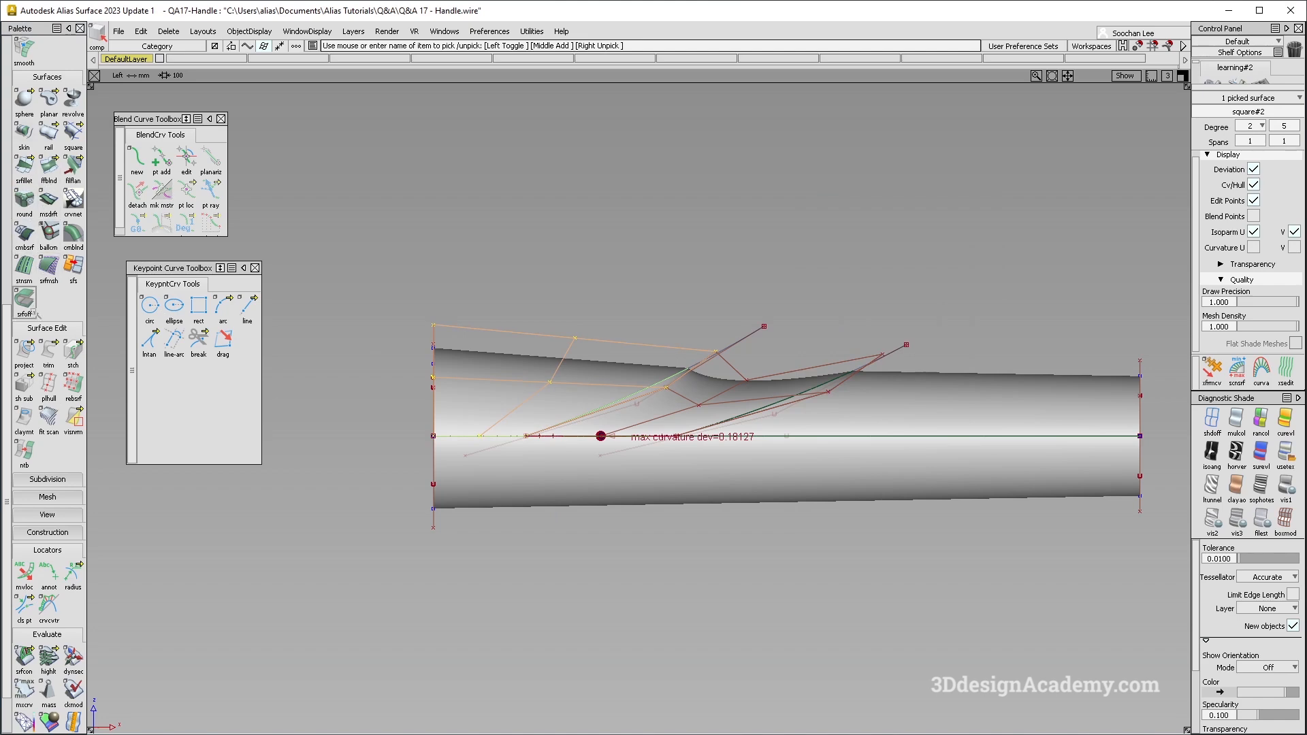
{"action": "scroll", "coordinate": [34, 308], "scroll_direction": "up", "scroll_amount": 4}
{"action": "left_click", "coordinate": [24, 156]}
{"action": "left_click", "coordinate": [587, 450]}
- Move the upper middle control vertices of the new square surface down and toward the open end, following the red reference picture
{"action": "right_click_drag", "start_coordinate": [558, 374], "coordinate": [677, 362], "text": "alt+shift"}
{"action": "left_click", "coordinate": [500, 309]}
{"action": "left_click_drag", "start_coordinate": [501, 309], "coordinate": [538, 286], "text": "ctrl+shift"}
{"action": "left_click_drag", "start_coordinate": [546, 275], "coordinate": [608, 335]}
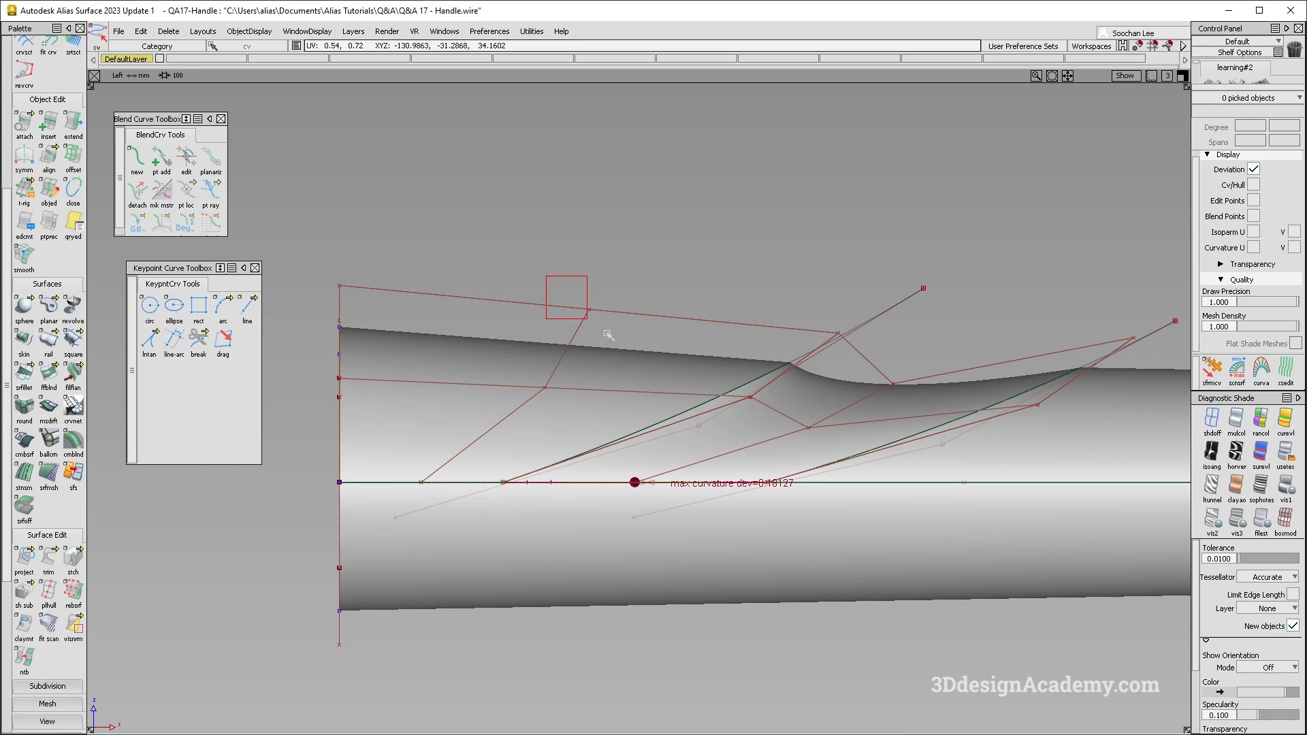
{"action": "middle_click_drag", "start_coordinate": [649, 386], "coordinate": [657, 291], "text": "ctrl+shift"}
{"action": "right_click_drag", "start_coordinate": [667, 277], "coordinate": [653, 297]}
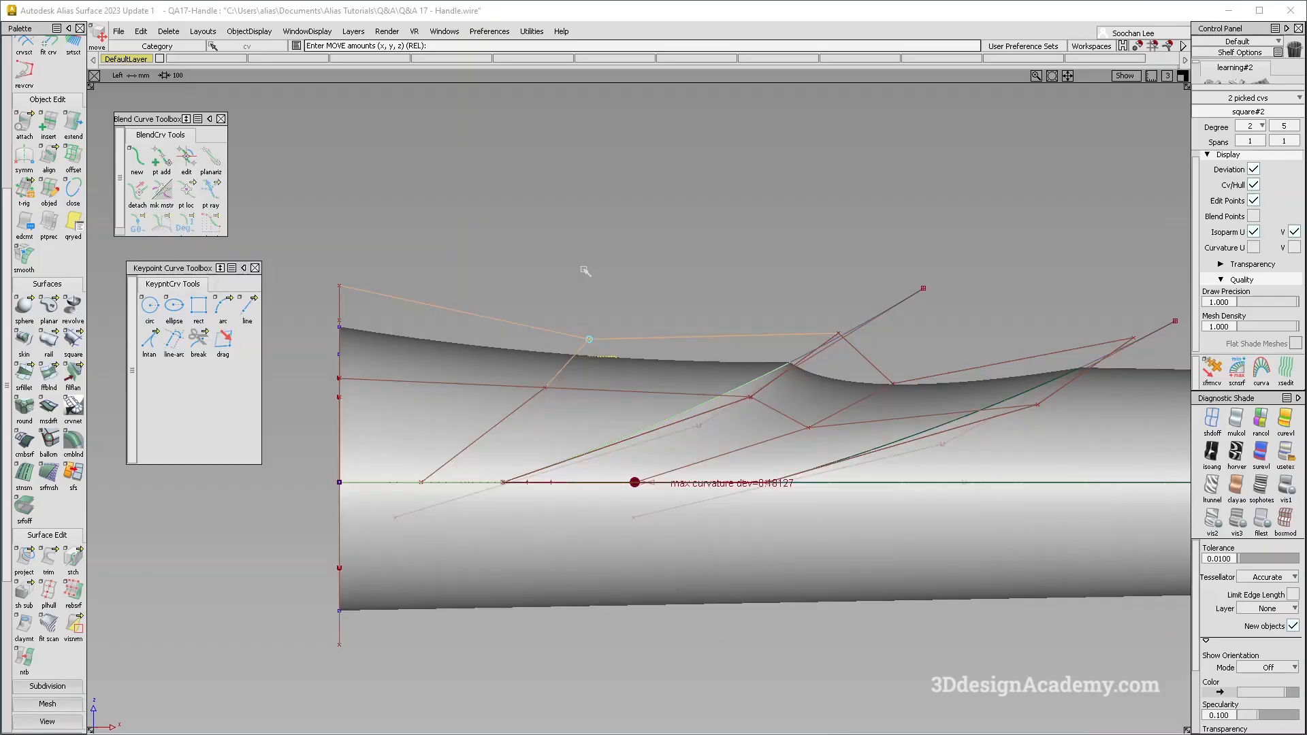
{"action": "left_click_drag", "start_coordinate": [616, 254], "coordinate": [583, 270]}
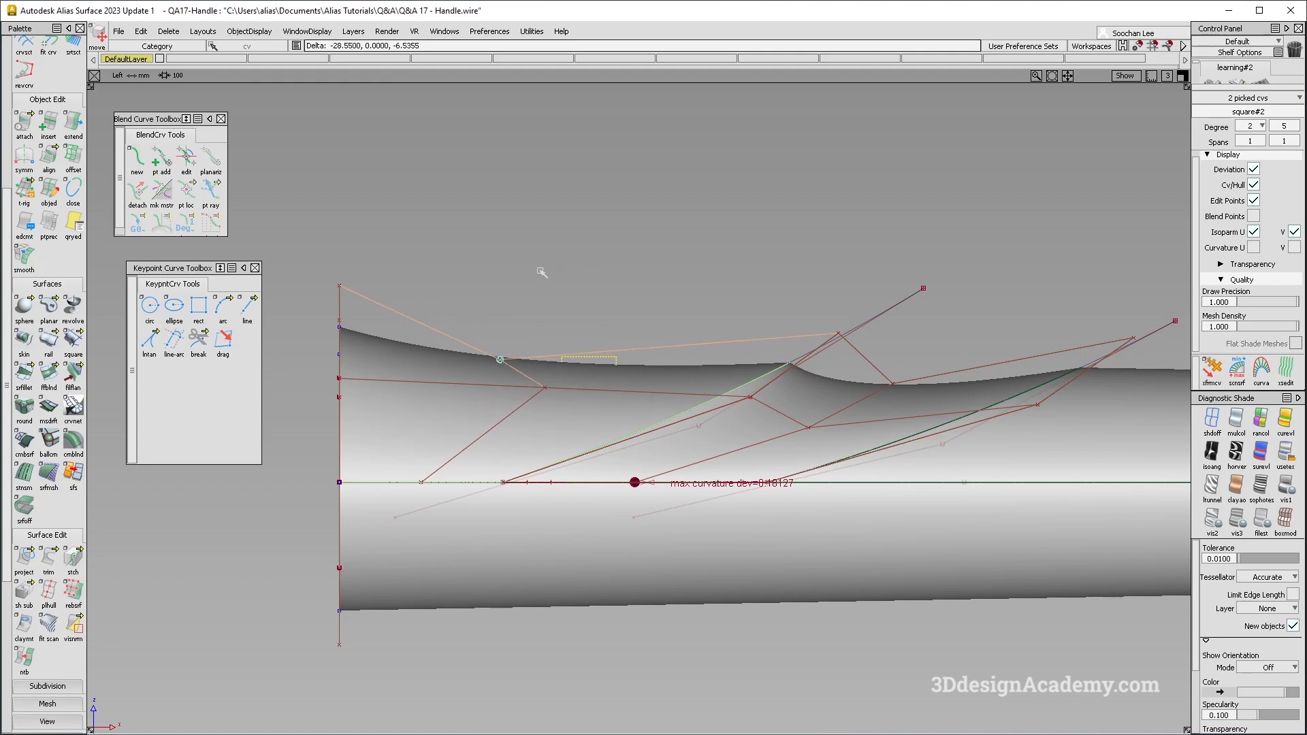
{"action": "left_click_drag", "start_coordinate": [453, 356], "coordinate": [487, 335], "text": "ctrl+shift"}
- Slide the lower middle control vertex of the new square surface down toward the open end with the surface CV move tool
{"action": "left_click", "coordinate": [544, 389]}
{"action": "left_click", "coordinate": [579, 413]}
{"action": "key", "text": "F8"}
{"action": "left_click_drag", "start_coordinate": [585, 408], "coordinate": [629, 446], "text": "alt+shift"}
{"action": "left_click", "coordinate": [1211, 371]}
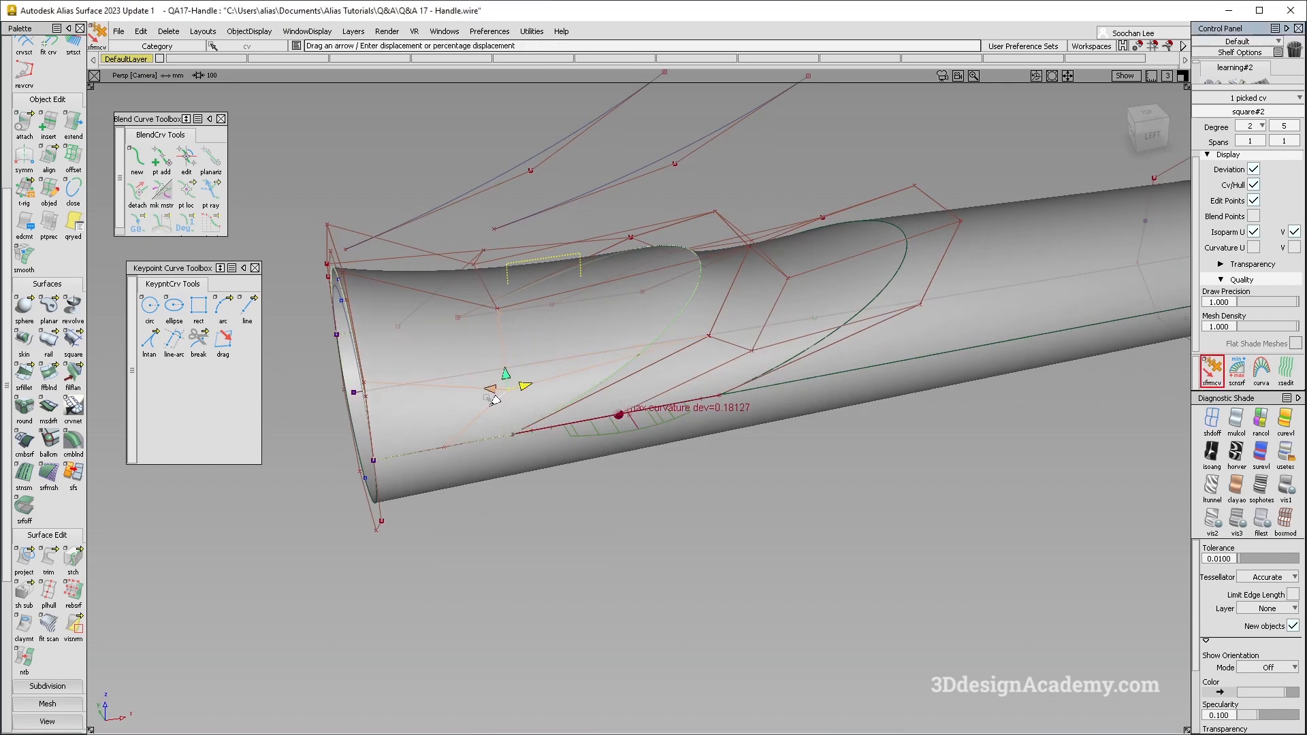
{"action": "key", "text": "F8"}
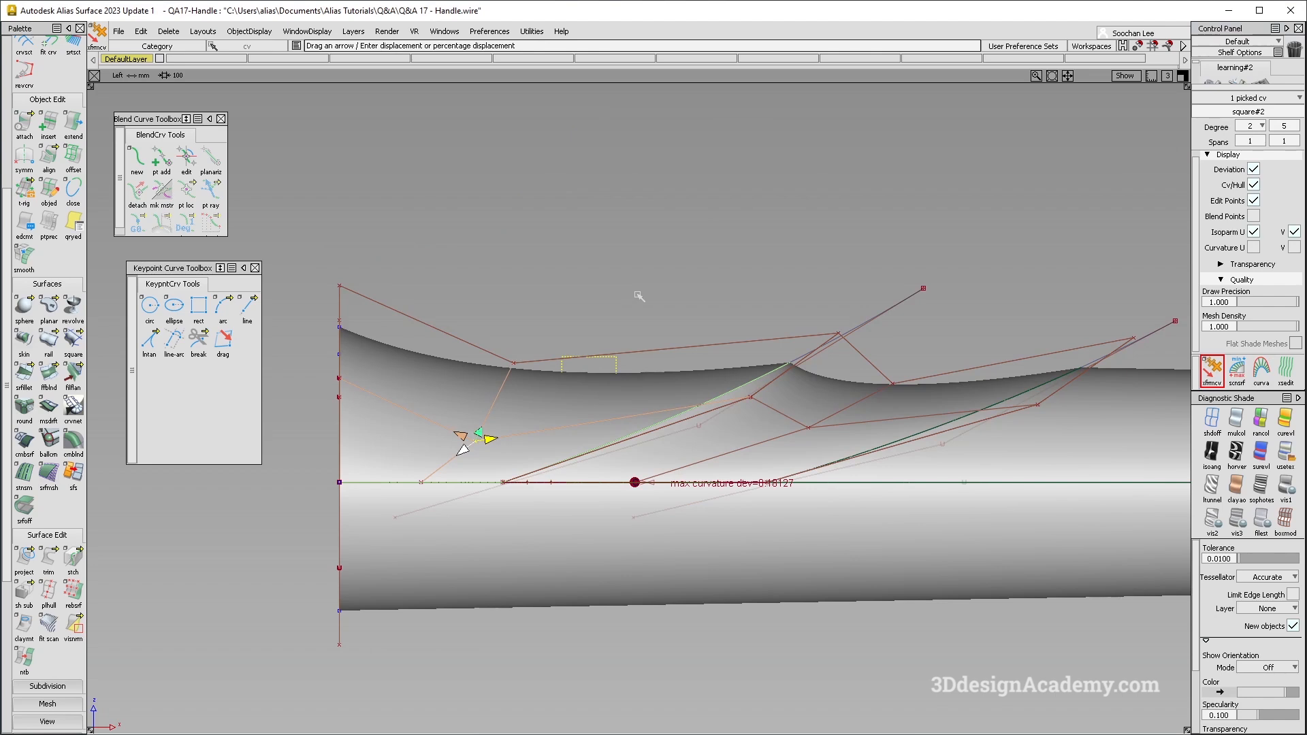
- Shift the upper middle control vertices again by about -3.05, 0, -4.57 to deepen the grip's concave profile
{"action": "left_click_drag", "start_coordinate": [543, 438], "coordinate": [536, 372], "text": "ctrl+shift"}
{"action": "middle_click_drag", "start_coordinate": [538, 371], "coordinate": [564, 290], "text": "ctrl+shift"}
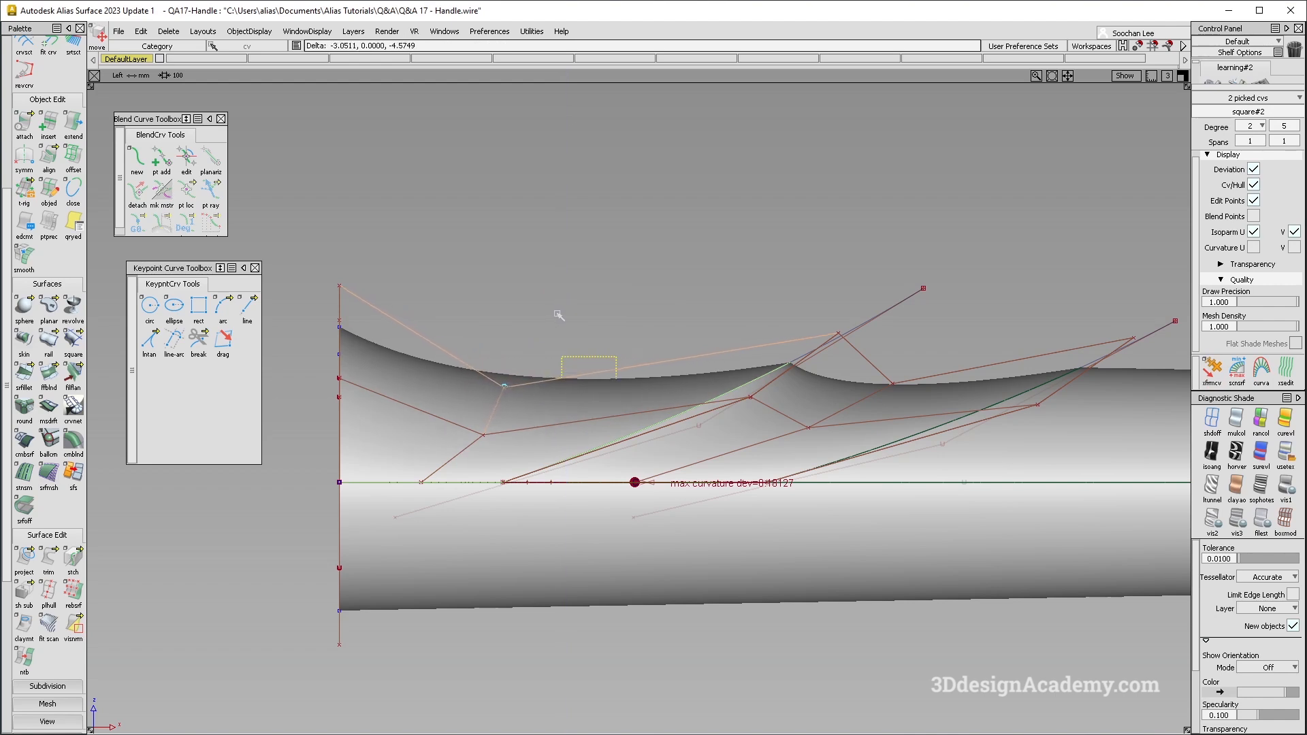
{"action": "left_click_drag", "start_coordinate": [647, 452], "coordinate": [721, 549], "text": "ctrl+shift"}
{"action": "right_click_drag", "start_coordinate": [668, 427], "coordinate": [769, 507], "text": "ctrl+shift"}
{"action": "right_click_drag", "start_coordinate": [783, 507], "coordinate": [742, 507], "text": "alt+shift"}
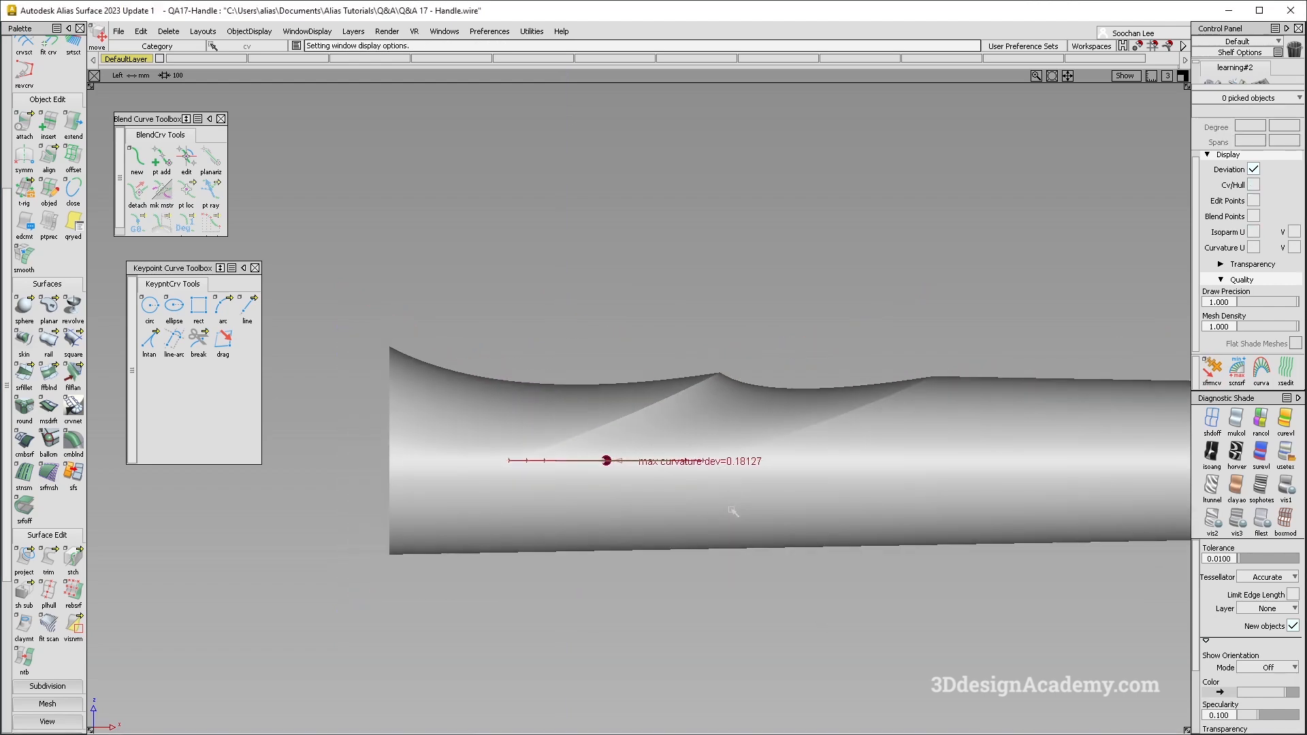
- Examine the reshaped grip from several angles with Showroom reflection shading and the model lines hidden
{"action": "key", "text": "F8"}
{"action": "left_click_drag", "start_coordinate": [733, 512], "coordinate": [803, 497], "text": "alt+shift"}
{"action": "right_click_drag", "start_coordinate": [701, 420], "coordinate": [619, 340], "text": "ctrl+shift"}
{"action": "left_click_drag", "start_coordinate": [582, 346], "coordinate": [661, 354], "text": "alt+shift"}
{"action": "left_click", "coordinate": [837, 257]}
{"action": "right_click_drag", "start_coordinate": [823, 368], "coordinate": [669, 266], "text": "ctrl+shift"}
{"action": "left_click_drag", "start_coordinate": [681, 327], "coordinate": [647, 252], "text": "alt+shift"}
{"action": "left_click_drag", "start_coordinate": [669, 512], "coordinate": [635, 310], "text": "ctrl+shift"}
{"action": "left_click_drag", "start_coordinate": [701, 409], "coordinate": [728, 507], "text": "ctrl+shift"}
{"action": "key", "text": "alt+m"}
{"action": "left_click_drag", "start_coordinate": [655, 415], "coordinate": [1195, 471], "text": "alt+shift"}
{"action": "left_click", "coordinate": [1283, 469]}
{"action": "key", "text": "alt+m"}
{"action": "mouse_move", "coordinate": [667, 465]}
{"action": "left_mouse_down", "text": "alt+shift"}
{"action": "mouse_move", "coordinate": [479, 454]}
{"action": "mouse_move", "coordinate": [493, 379]}
{"action": "mouse_move", "coordinate": [484, 437]}
{"action": "left_mouse_up", "text": "alt+shift"}
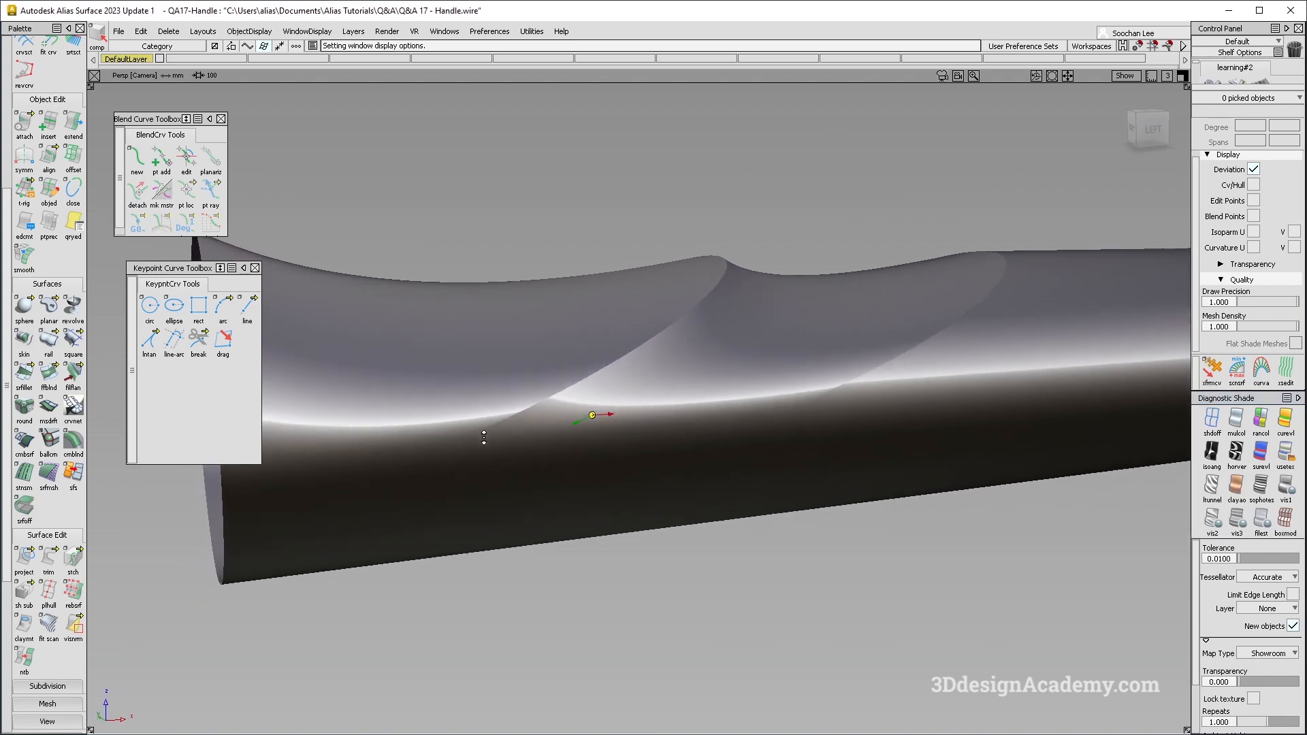
{"action": "middle_click_drag", "start_coordinate": [484, 438], "coordinate": [645, 381], "text": "alt+shift"}
- Return to multi-color shading and check surface continuity along the seams between both square surfaces and the lower tube
{"action": "left_click", "coordinate": [1235, 420]}
{"action": "mouse_move", "coordinate": [782, 411]}
{"action": "left_mouse_down", "text": "alt+shift"}
{"action": "mouse_move", "coordinate": [680, 475]}
{"action": "mouse_move", "coordinate": [858, 502]}
{"action": "mouse_move", "coordinate": [902, 458]}
{"action": "left_mouse_up", "text": "alt+shift"}
{"action": "left_click", "coordinate": [878, 347]}
{"action": "left_click_drag", "start_coordinate": [856, 284], "coordinate": [647, 381], "text": "alt+shift"}
{"action": "left_click_drag", "start_coordinate": [688, 482], "coordinate": [727, 334], "text": "ctrl+shift"}
{"action": "left_click_drag", "start_coordinate": [561, 368], "coordinate": [464, 410], "text": "alt+shift"}
{"action": "left_click_drag", "start_coordinate": [457, 473], "coordinate": [458, 328], "text": "ctrl+shift"}
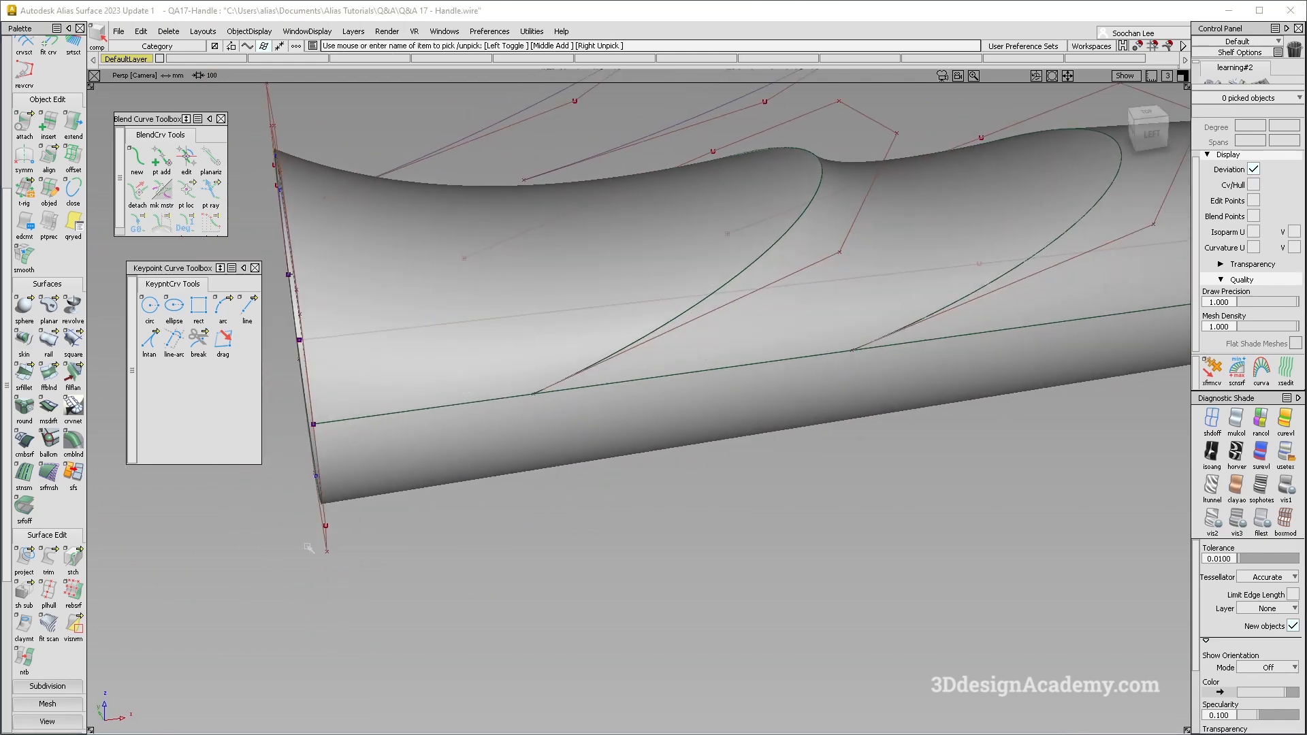
{"action": "scroll", "coordinate": [51, 645], "scroll_direction": "down", "scroll_amount": 6}
{"action": "left_click", "coordinate": [25, 611]}
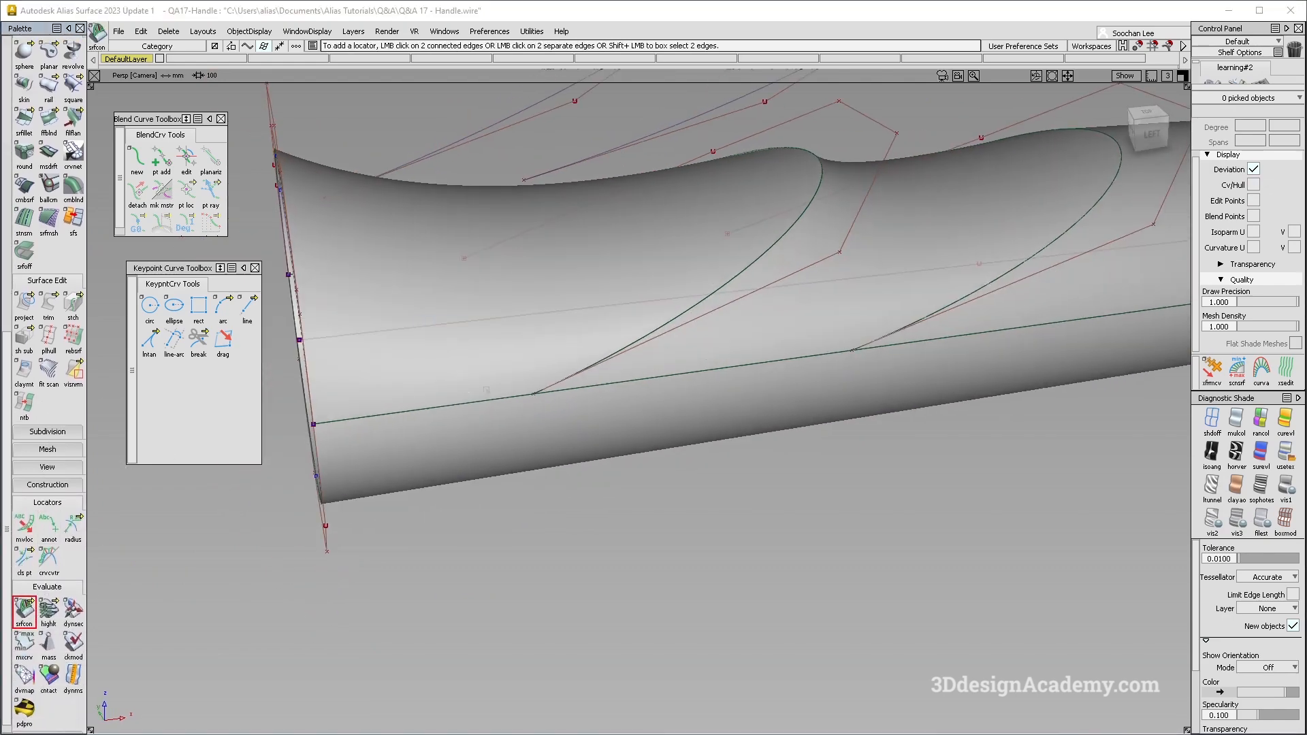
{"action": "left_click_drag", "start_coordinate": [469, 412], "coordinate": [672, 389], "text": "alt+shift"}
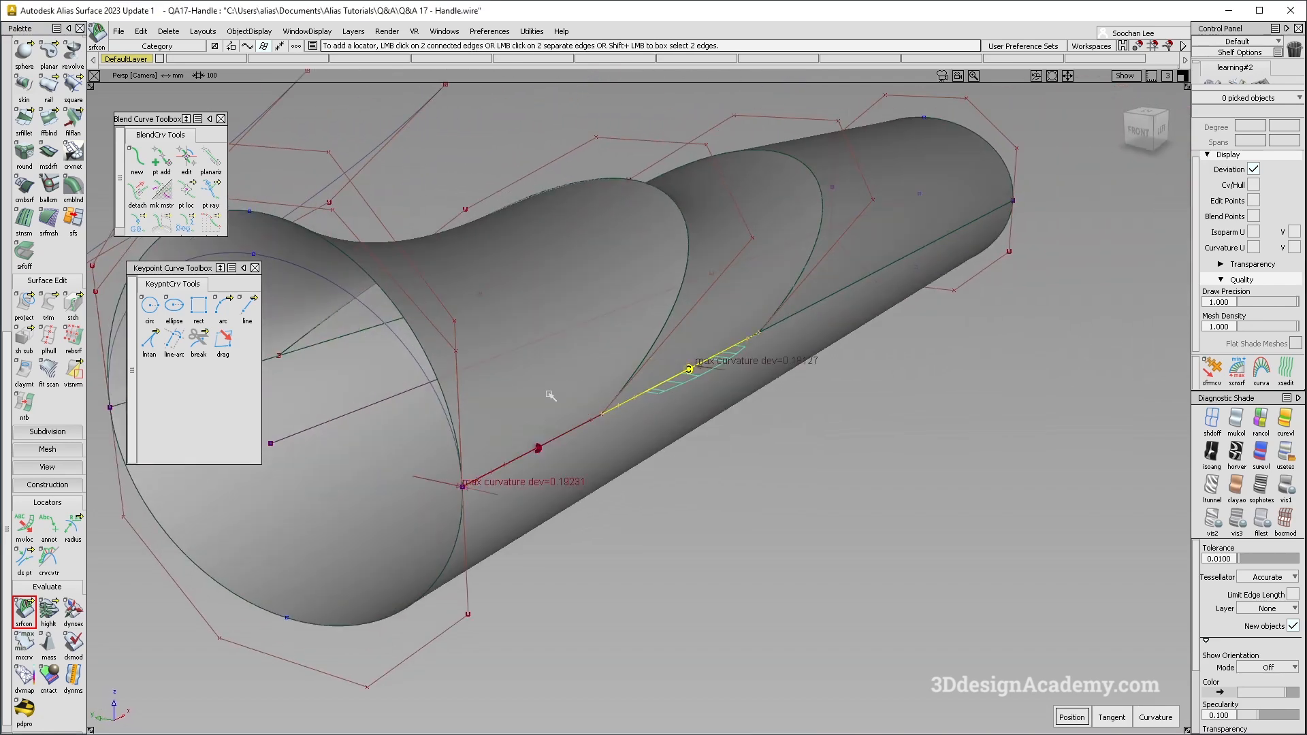
- Examine the new square surface's hull against the lower tube's hull in the front and back orthographic views
{"action": "left_click_drag", "start_coordinate": [630, 253], "coordinate": [565, 276], "text": "ctrl+shift"}
{"action": "left_click", "coordinate": [462, 336]}
{"action": "left_click_drag", "start_coordinate": [599, 390], "coordinate": [761, 340], "text": "alt+shift"}
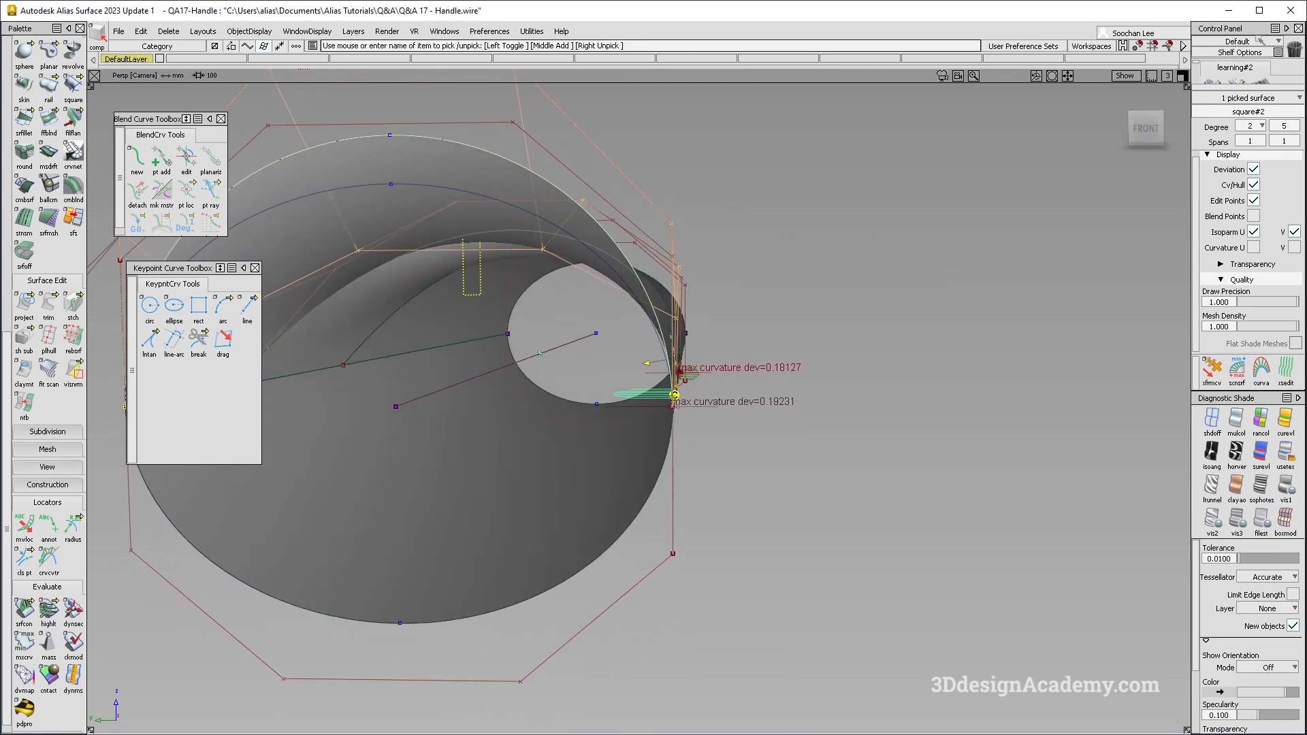
{"action": "left_click", "coordinate": [1150, 128]}
{"action": "right_click_drag", "start_coordinate": [722, 358], "coordinate": [731, 261], "text": "alt+shift"}
{"action": "middle_click_drag", "start_coordinate": [732, 261], "coordinate": [713, 303], "text": "alt+shift"}
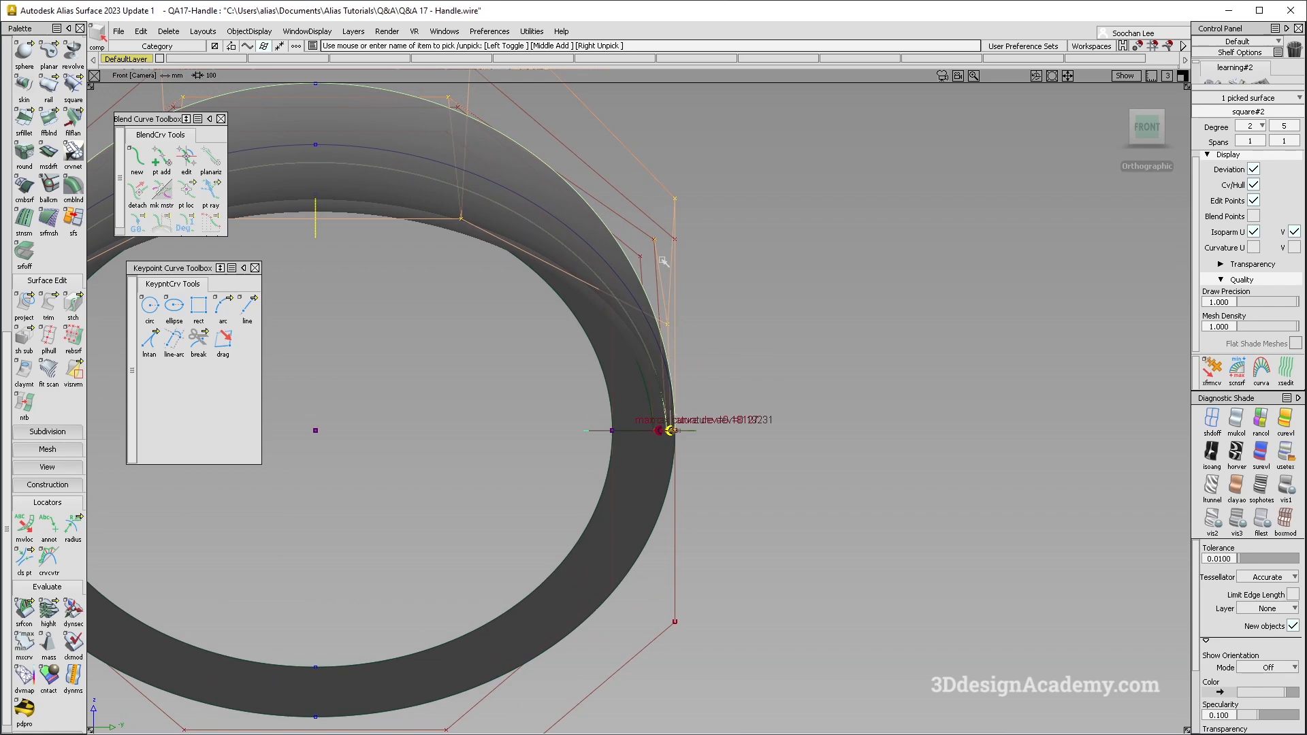
{"action": "left_click_drag", "start_coordinate": [671, 458], "coordinate": [290, 312], "text": "alt+shift"}
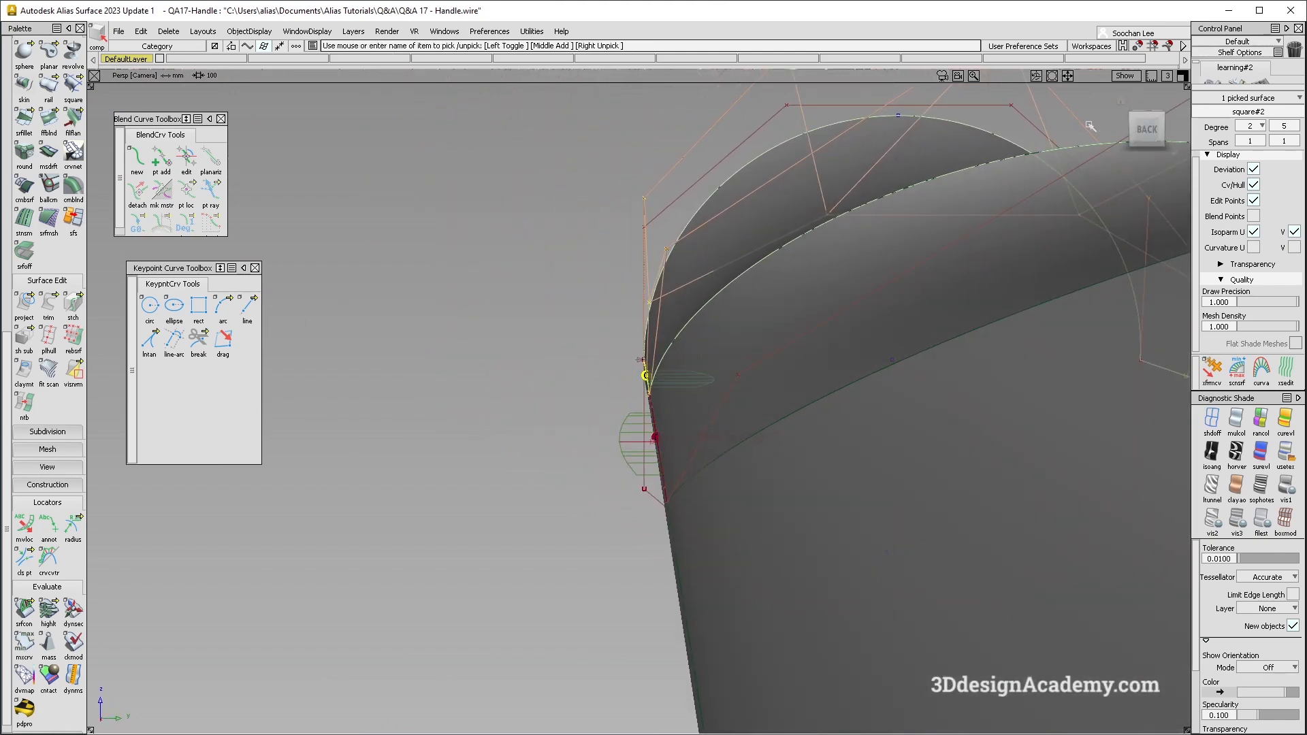
{"action": "left_click", "coordinate": [1148, 129]}
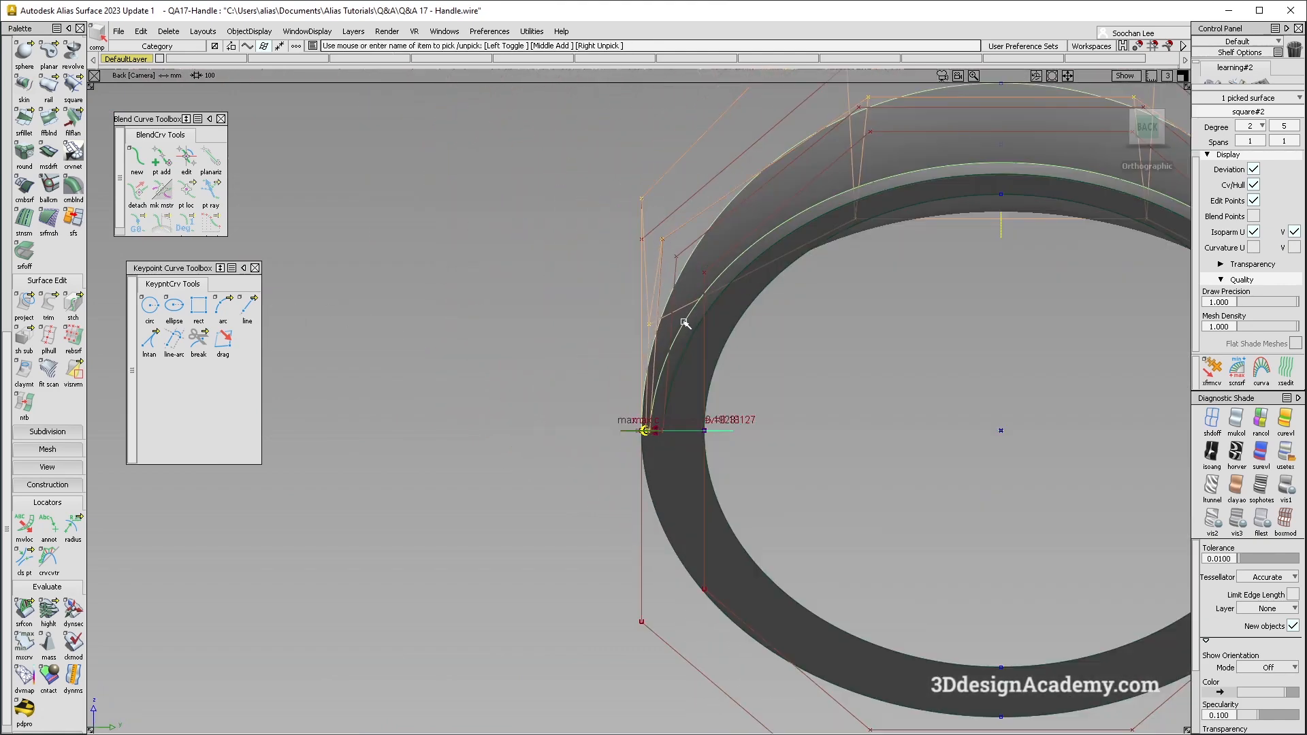
{"action": "right_click_drag", "start_coordinate": [832, 372], "coordinate": [570, 344], "text": "alt+shift"}
{"action": "left_click_drag", "start_coordinate": [569, 345], "coordinate": [917, 348], "text": "alt+shift"}
{"action": "left_click_drag", "start_coordinate": [677, 484], "coordinate": [689, 410], "text": "ctrl+shift"}
{"action": "right_click_drag", "start_coordinate": [735, 425], "coordinate": [640, 396], "text": "alt+shift"}
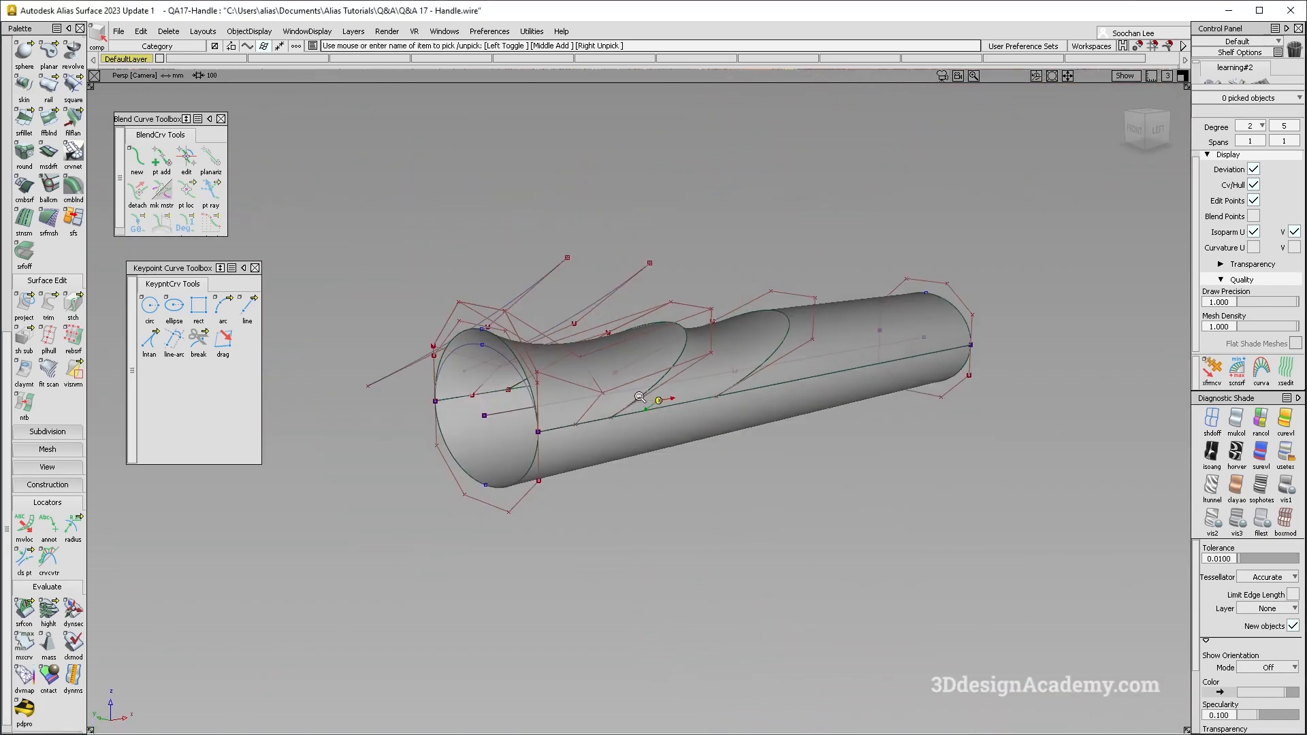
- Examine the whole handle from several angles, with the model lines hidden and shown
{"action": "left_click_drag", "start_coordinate": [640, 397], "coordinate": [620, 401], "text": "alt+shift"}
{"action": "left_click_drag", "start_coordinate": [621, 373], "coordinate": [723, 272], "text": "ctrl+shift"}
{"action": "left_click", "coordinate": [608, 386]}
{"action": "right_click_drag", "start_coordinate": [606, 390], "coordinate": [763, 266], "text": "ctrl+shift"}
{"action": "left_click_drag", "start_coordinate": [688, 402], "coordinate": [663, 477], "text": "ctrl+shift"}
{"action": "left_click", "coordinate": [717, 349]}
{"action": "left_click_drag", "start_coordinate": [663, 490], "coordinate": [682, 296], "text": "ctrl+shift"}
{"action": "key", "text": "alt+m"}
{"action": "left_click_drag", "start_coordinate": [708, 435], "coordinate": [756, 327], "text": "alt+shift"}
{"action": "middle_click_drag", "start_coordinate": [756, 326], "coordinate": [674, 336], "text": "alt+shift"}
{"action": "left_click_drag", "start_coordinate": [674, 336], "coordinate": [705, 388], "text": "alt+shift"}
{"action": "key", "text": "alt+m"}
{"action": "right_click_drag", "start_coordinate": [520, 424], "coordinate": [561, 417], "text": "alt+shift"}
{"action": "left_click_drag", "start_coordinate": [560, 417], "coordinate": [649, 409], "text": "alt+shift"}
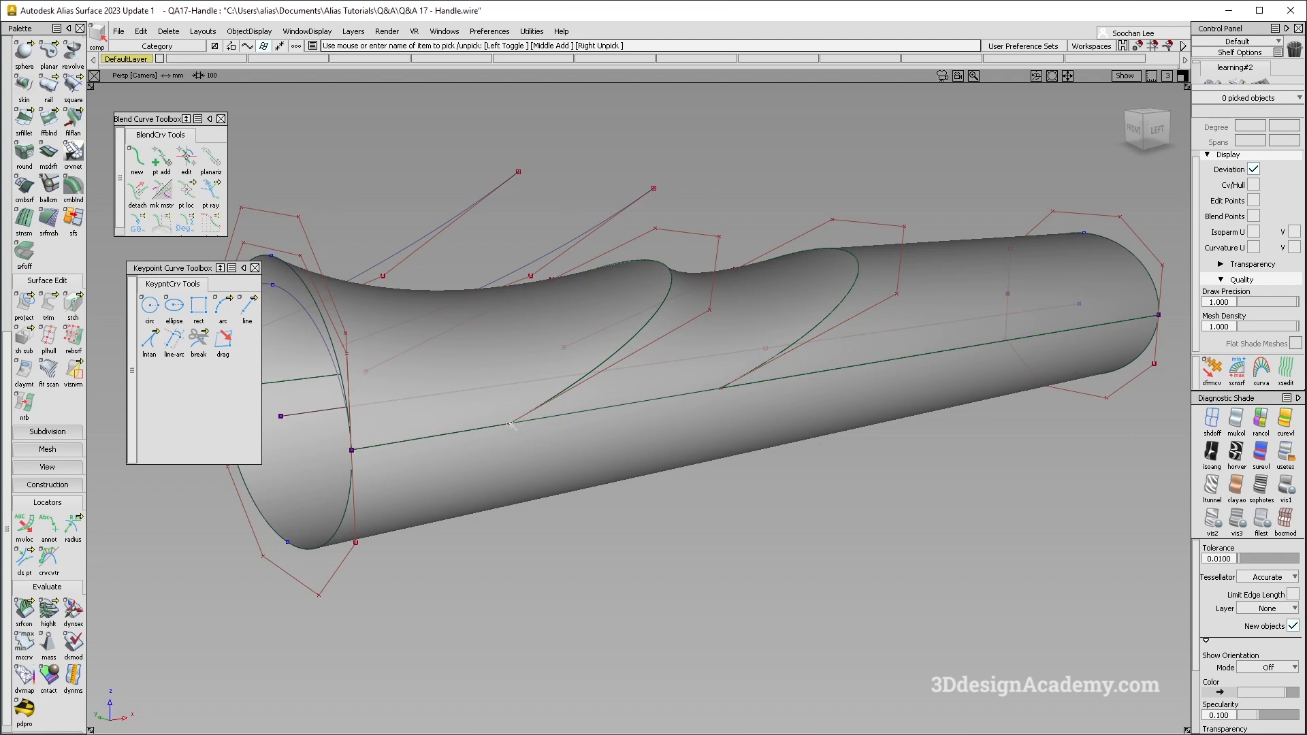
{"action": "left_click", "coordinate": [1159, 130]}
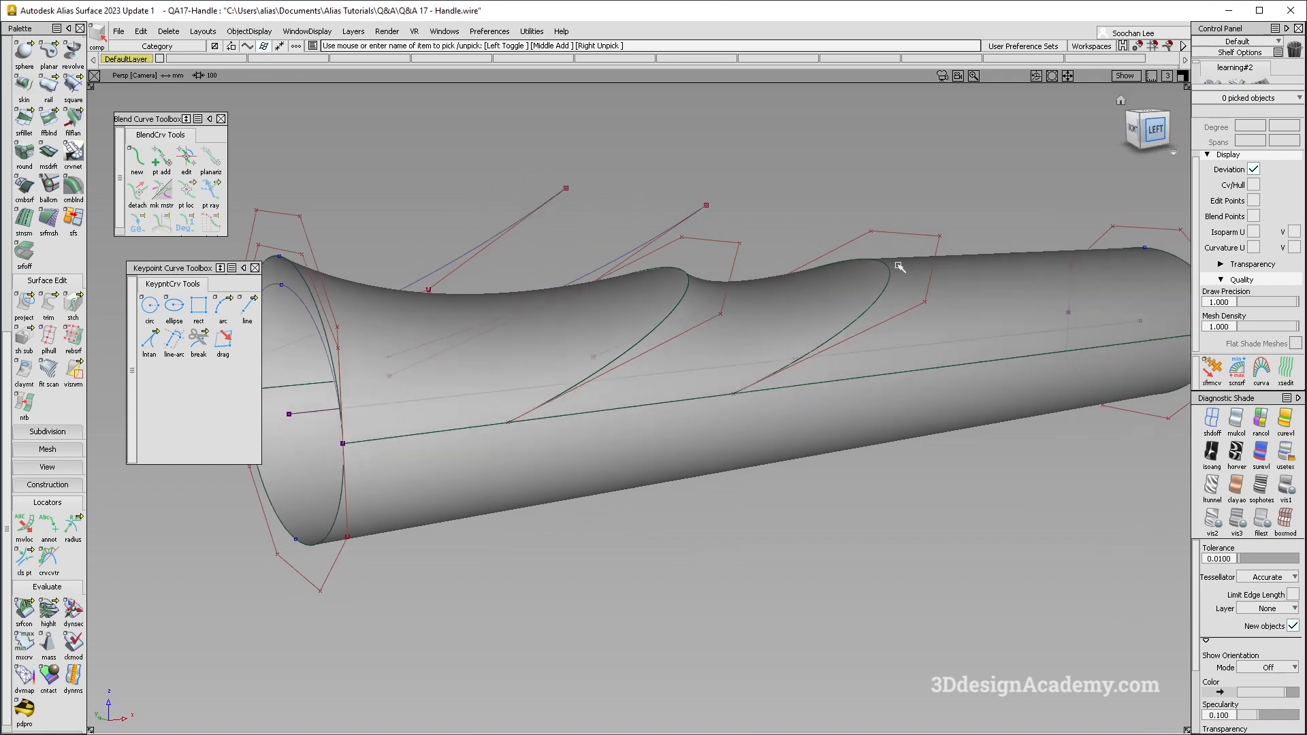
{"action": "middle_click_drag", "start_coordinate": [502, 407], "coordinate": [461, 384], "text": "alt+shift"}
{"action": "left_click_drag", "start_coordinate": [484, 489], "coordinate": [467, 324], "text": "ctrl+shift"}
{"action": "right_click_drag", "start_coordinate": [681, 355], "coordinate": [621, 358], "text": "alt+shift"}
{"action": "left_click_drag", "start_coordinate": [621, 357], "coordinate": [547, 553], "text": "alt+shift"}
{"action": "left_click_drag", "start_coordinate": [425, 457], "coordinate": [549, 235], "text": "alt+shift"}
- Pick all four handle surfaces and delete their construction history
{"action": "left_click", "coordinate": [569, 303]}
{"action": "middle_click_drag", "start_coordinate": [534, 410], "coordinate": [633, 431], "text": "alt+shift"}
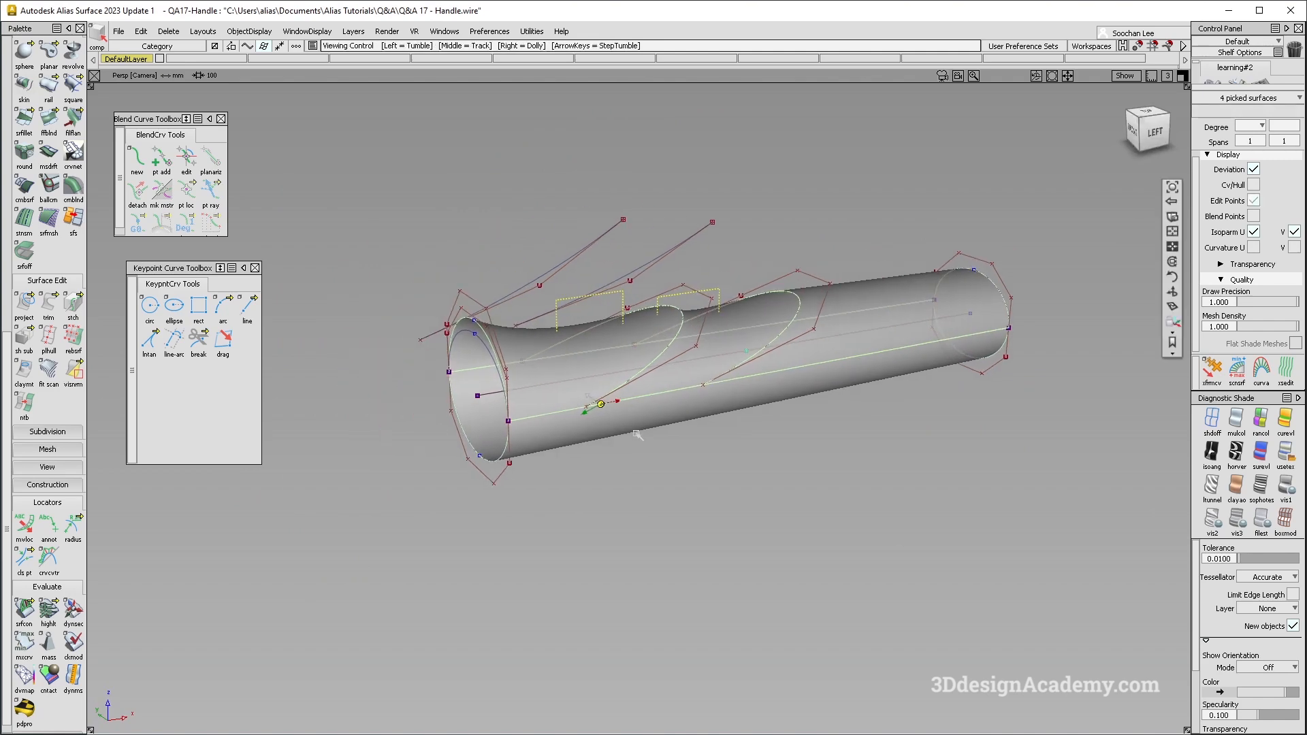
{"action": "left_click_drag", "start_coordinate": [633, 431], "coordinate": [607, 459], "text": "alt+shift"}
{"action": "left_click_drag", "start_coordinate": [552, 528], "coordinate": [560, 241], "text": "ctrl+shift"}
{"action": "left_click_drag", "start_coordinate": [436, 171], "coordinate": [749, 408]}
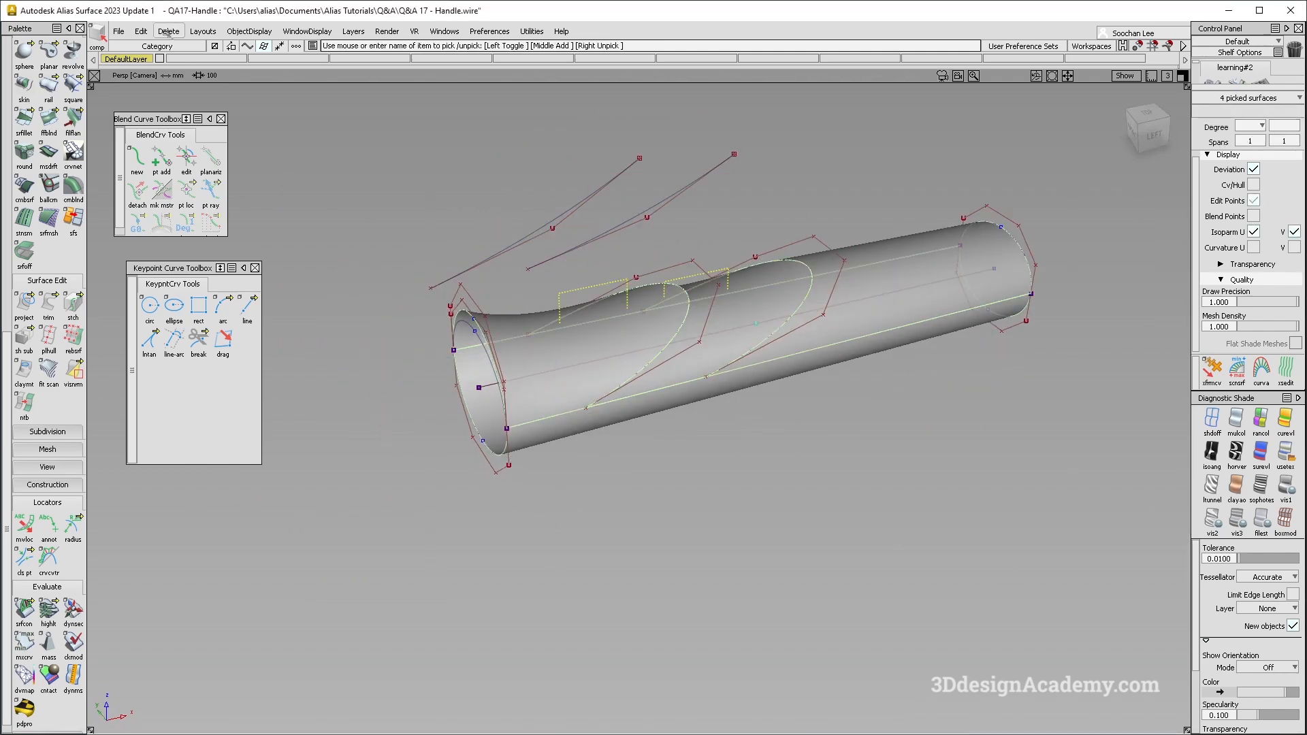
{"action": "left_click", "coordinate": [168, 32]}
{"action": "left_click", "coordinate": [176, 65]}
- Recheck surface continuity along the second square surface's seam with the lower tube near the open end
{"action": "left_click_drag", "start_coordinate": [559, 452], "coordinate": [554, 391], "text": "ctrl+shift"}
{"action": "left_click", "coordinate": [616, 381]}
{"action": "left_click_drag", "start_coordinate": [646, 390], "coordinate": [645, 327], "text": "ctrl+shift"}
{"action": "left_click_drag", "start_coordinate": [5, 622], "coordinate": [3, 623]}
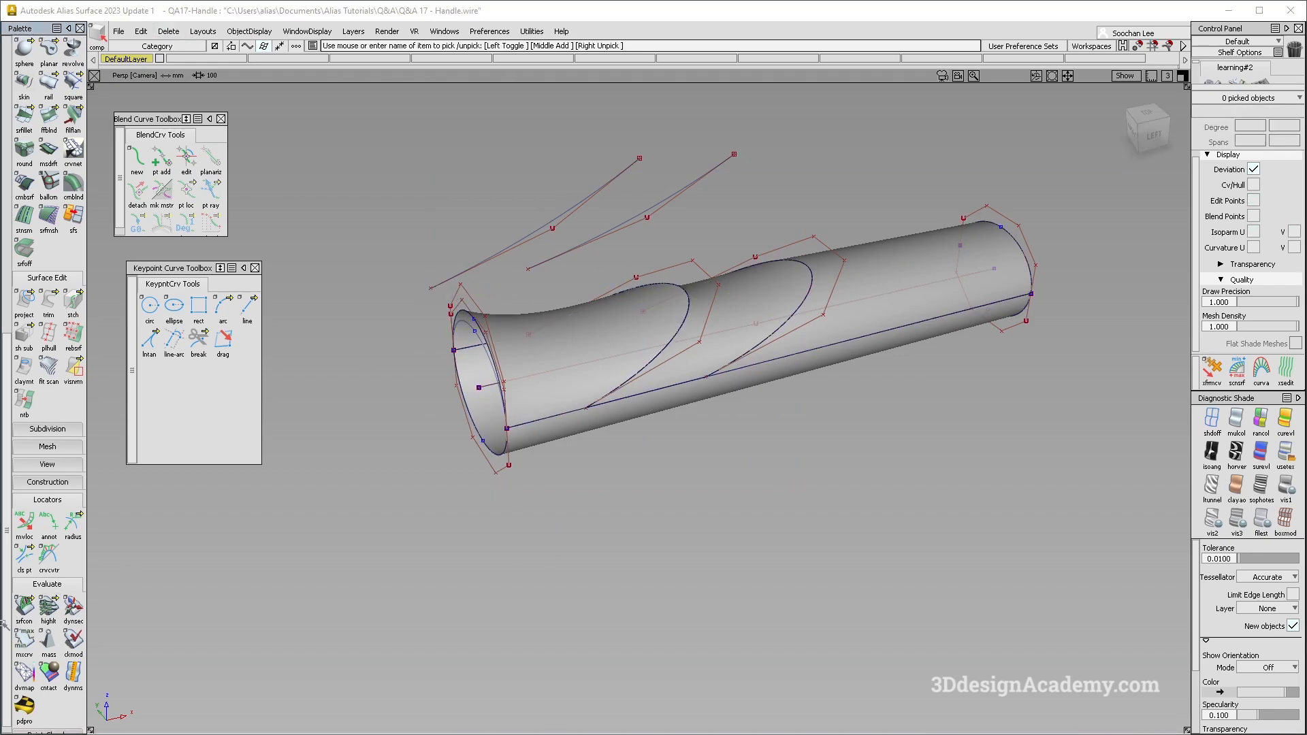
{"action": "right_click_drag", "start_coordinate": [504, 440], "coordinate": [592, 400], "text": "alt+shift"}
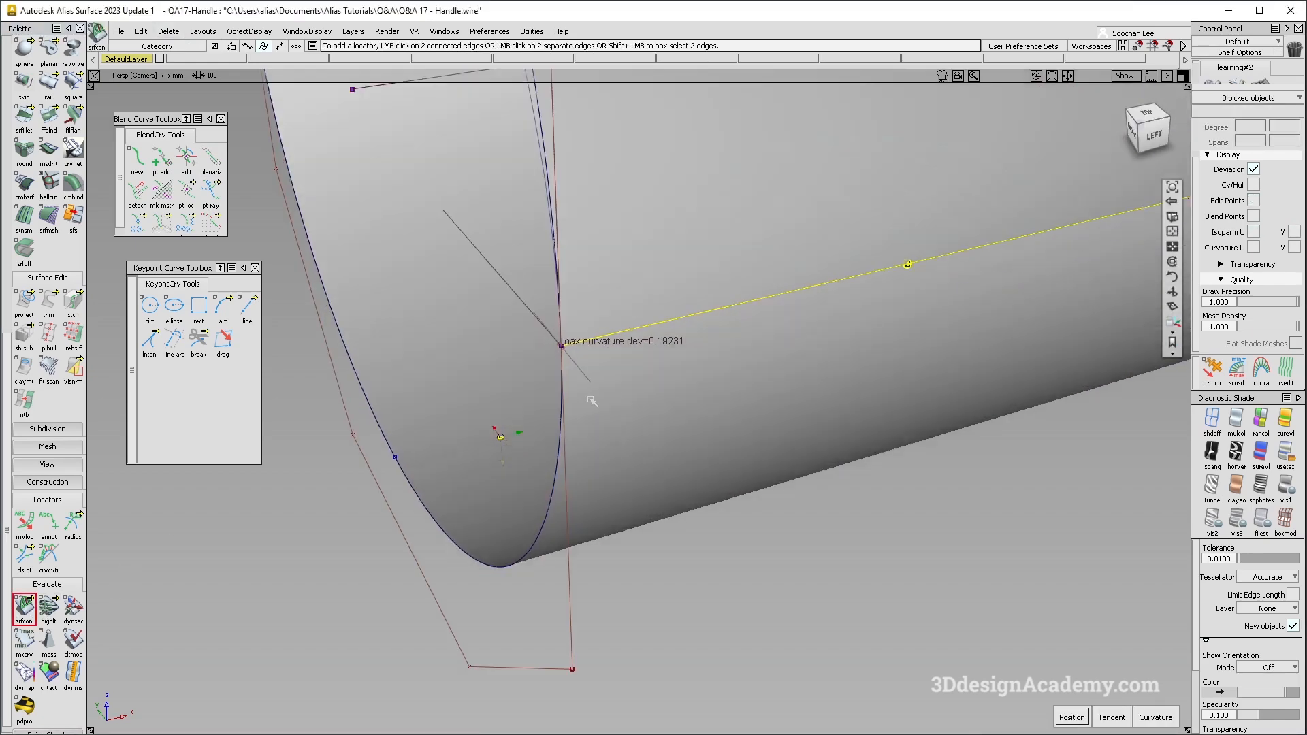
{"action": "left_click_drag", "start_coordinate": [592, 399], "coordinate": [703, 265], "text": "alt+shift"}
{"action": "middle_click_drag", "start_coordinate": [686, 213], "coordinate": [717, 394], "text": "alt+shift"}
{"action": "right_click_drag", "start_coordinate": [716, 394], "coordinate": [692, 361], "text": "alt+shift"}
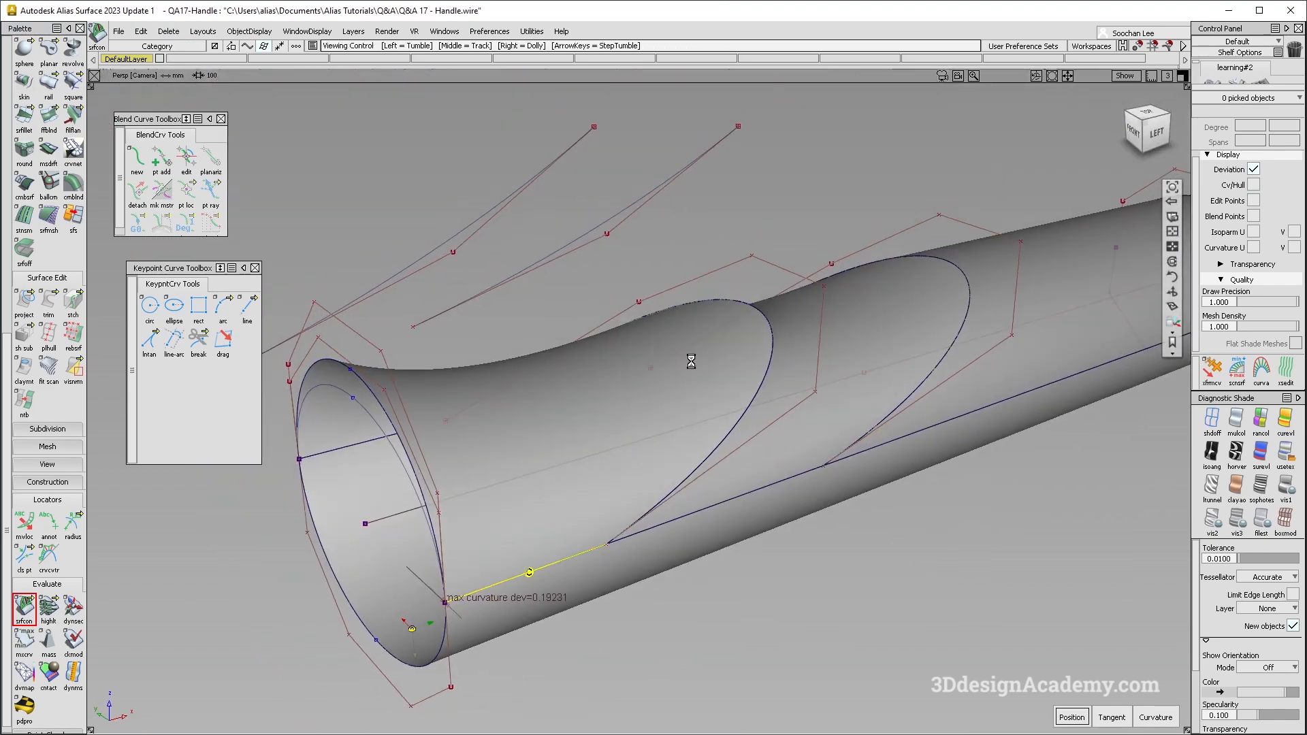
{"action": "left_click_drag", "start_coordinate": [691, 362], "coordinate": [723, 346], "text": "alt+shift"}
{"action": "right_click_drag", "start_coordinate": [723, 346], "coordinate": [537, 432], "text": "alt+shift"}
{"action": "left_click_drag", "start_coordinate": [537, 431], "coordinate": [582, 396], "text": "alt+shift"}
{"action": "left_click_drag", "start_coordinate": [685, 545], "coordinate": [578, 576], "text": "alt+shift"}
{"action": "right_click_drag", "start_coordinate": [733, 545], "coordinate": [625, 452], "text": "alt+shift"}
{"action": "left_click_drag", "start_coordinate": [625, 452], "coordinate": [588, 462], "text": "alt+shift"}
- Clear the hulls and curves from the display and show only the shaded handle in the left view
{"action": "left_click_drag", "start_coordinate": [531, 462], "coordinate": [523, 499], "text": "ctrl+shift"}
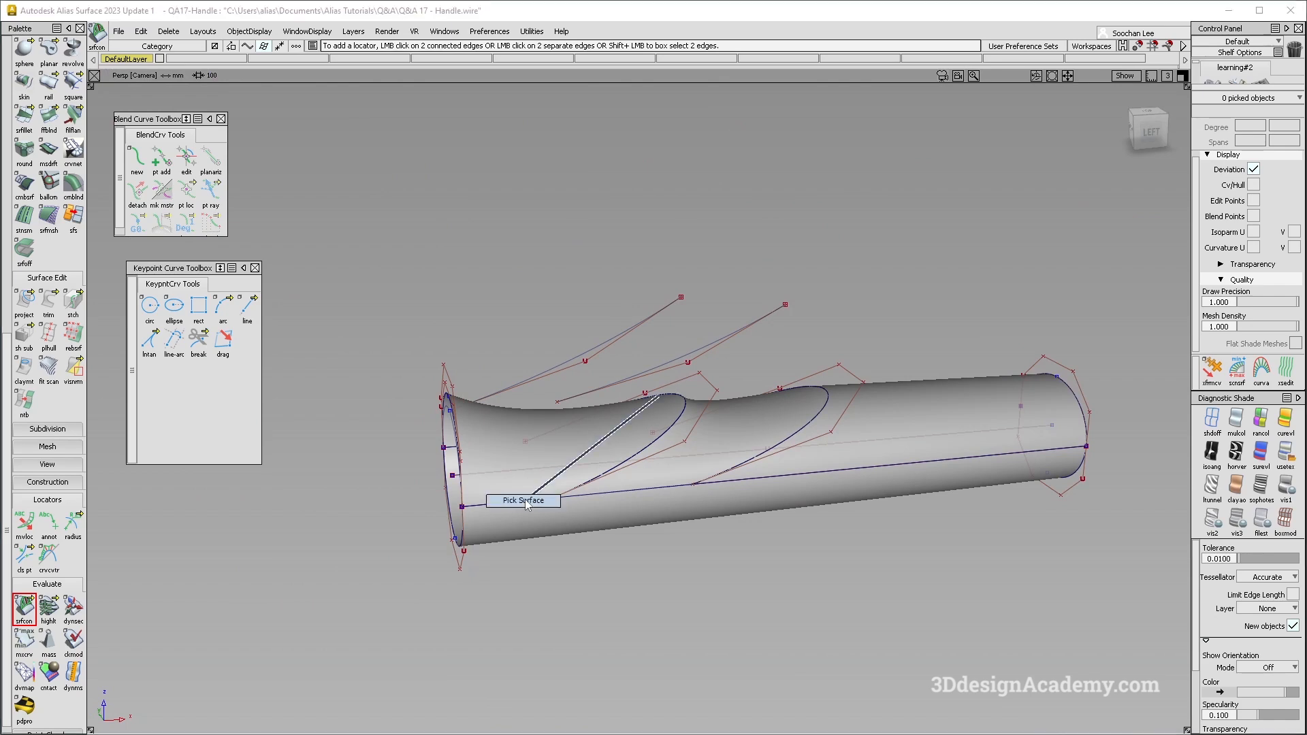
{"action": "left_click", "coordinate": [531, 499]}
{"action": "left_click", "coordinate": [241, 32]}
{"action": "left_click", "coordinate": [262, 111]}
{"action": "left_click_drag", "start_coordinate": [537, 333], "coordinate": [626, 431], "text": "alt+shift"}
{"action": "key", "text": "F6"}
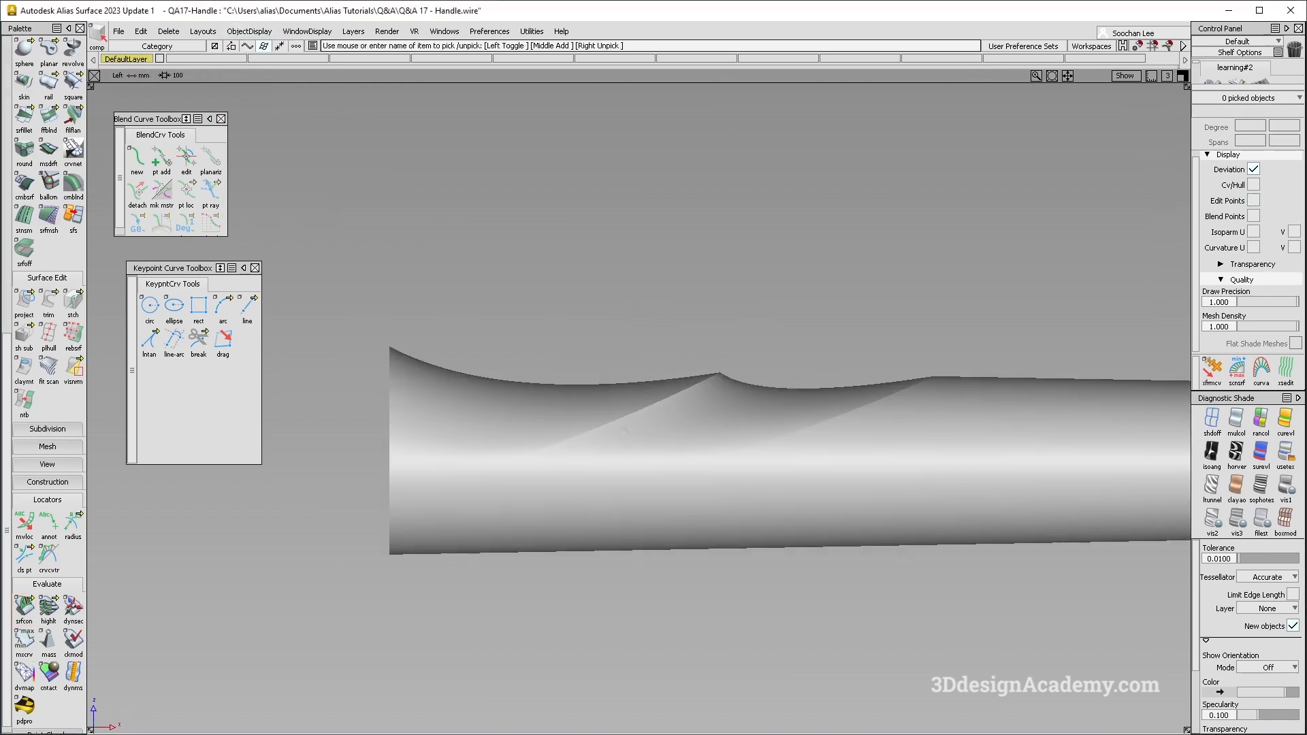
- Show the model lines and bring back the handle's hidden curves with their control points in the left view
{"action": "key", "text": "alt+m"}
{"action": "right_click_drag", "start_coordinate": [418, 554], "coordinate": [637, 560], "text": "alt+shift"}
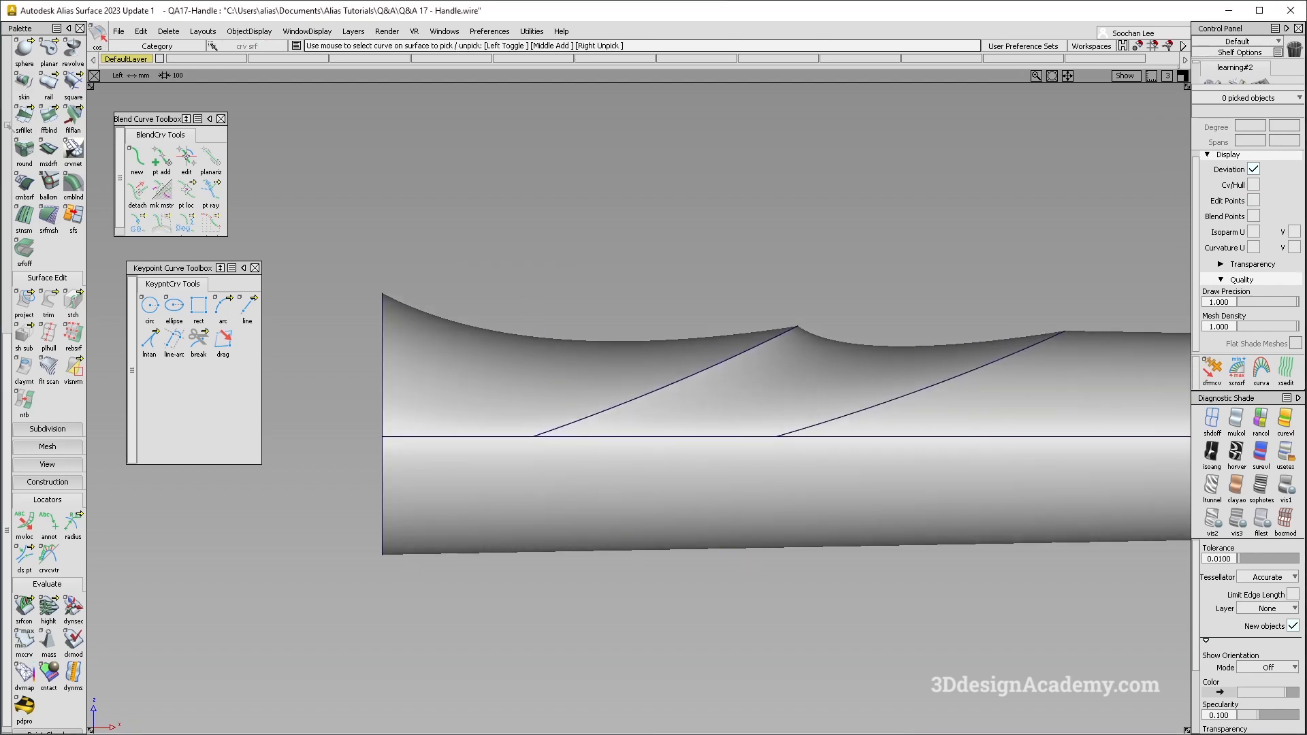
{"action": "scroll", "coordinate": [36, 117], "scroll_direction": "up", "scroll_amount": 10}
{"action": "scroll", "coordinate": [35, 118], "scroll_direction": "up", "scroll_amount": 1}
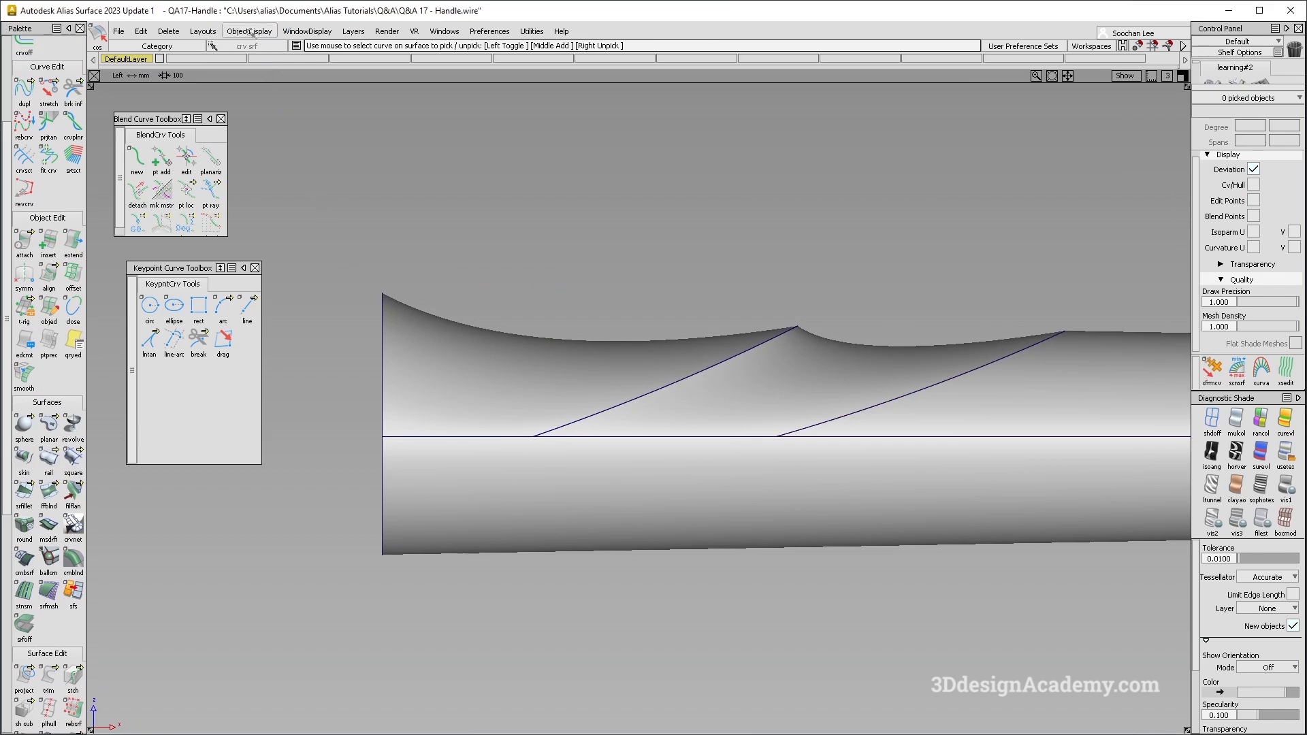
{"action": "left_click", "coordinate": [250, 32]}
{"action": "left_click", "coordinate": [250, 64]}
{"action": "middle_click_drag", "start_coordinate": [686, 459], "coordinate": [601, 403], "text": "alt+shift"}
- Extend the two slanted profile curves past the open end of the handle
{"action": "left_click_drag", "start_coordinate": [601, 402], "coordinate": [515, 449], "text": "ctrl+shift"}
{"action": "left_click", "coordinate": [515, 449]}
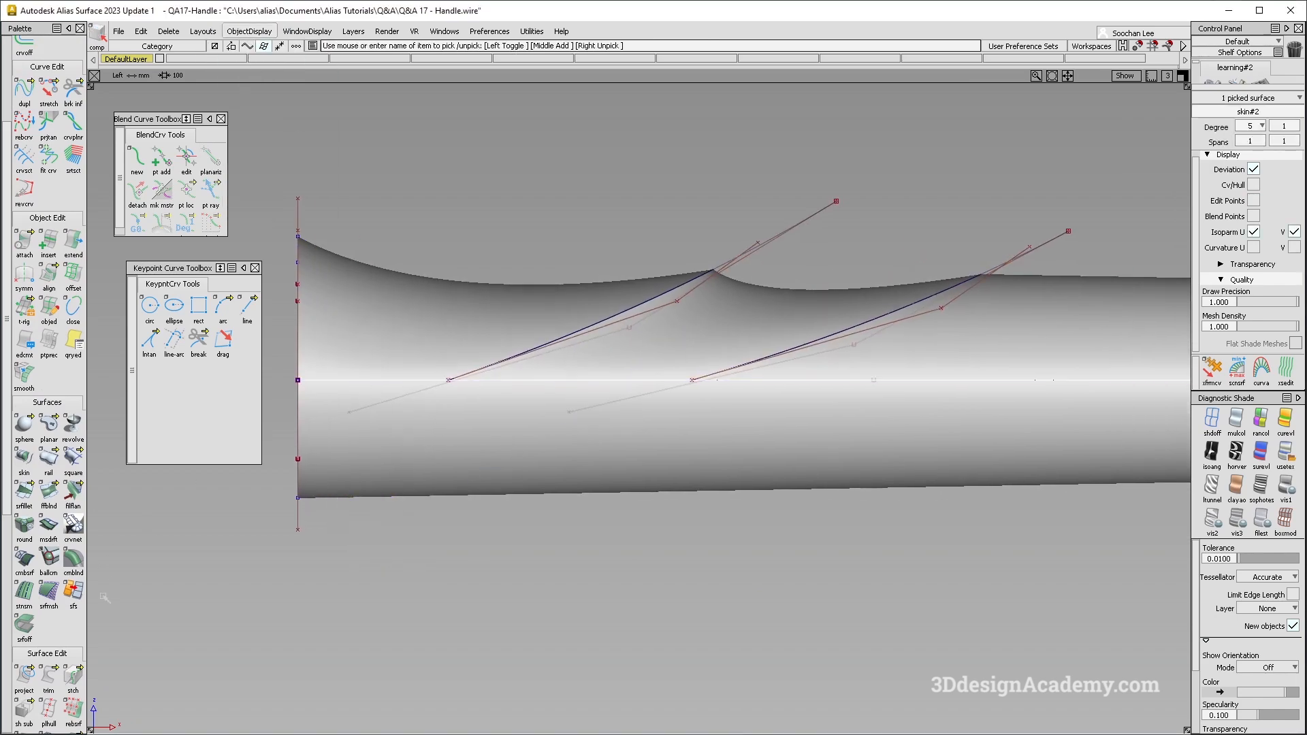
{"action": "left_click", "coordinate": [23, 682]}
{"action": "left_click", "coordinate": [76, 245]}
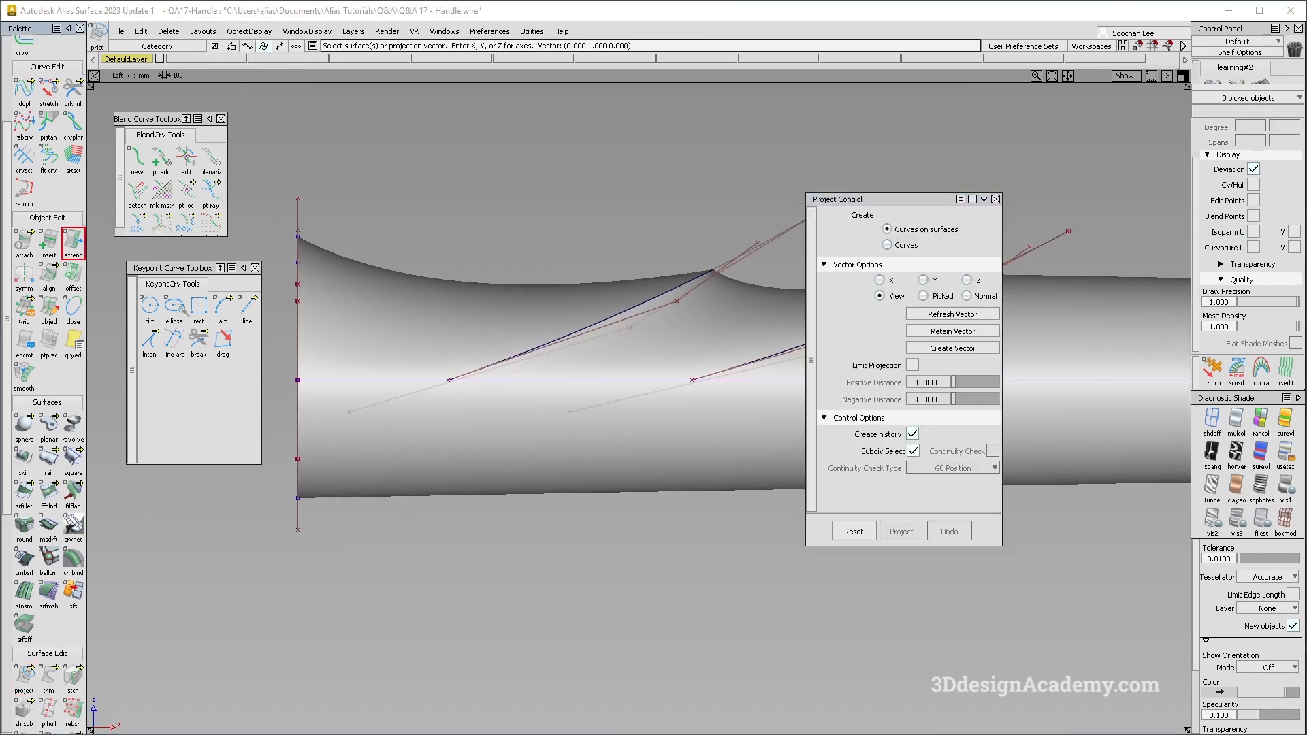
{"action": "left_click", "coordinate": [353, 411]}
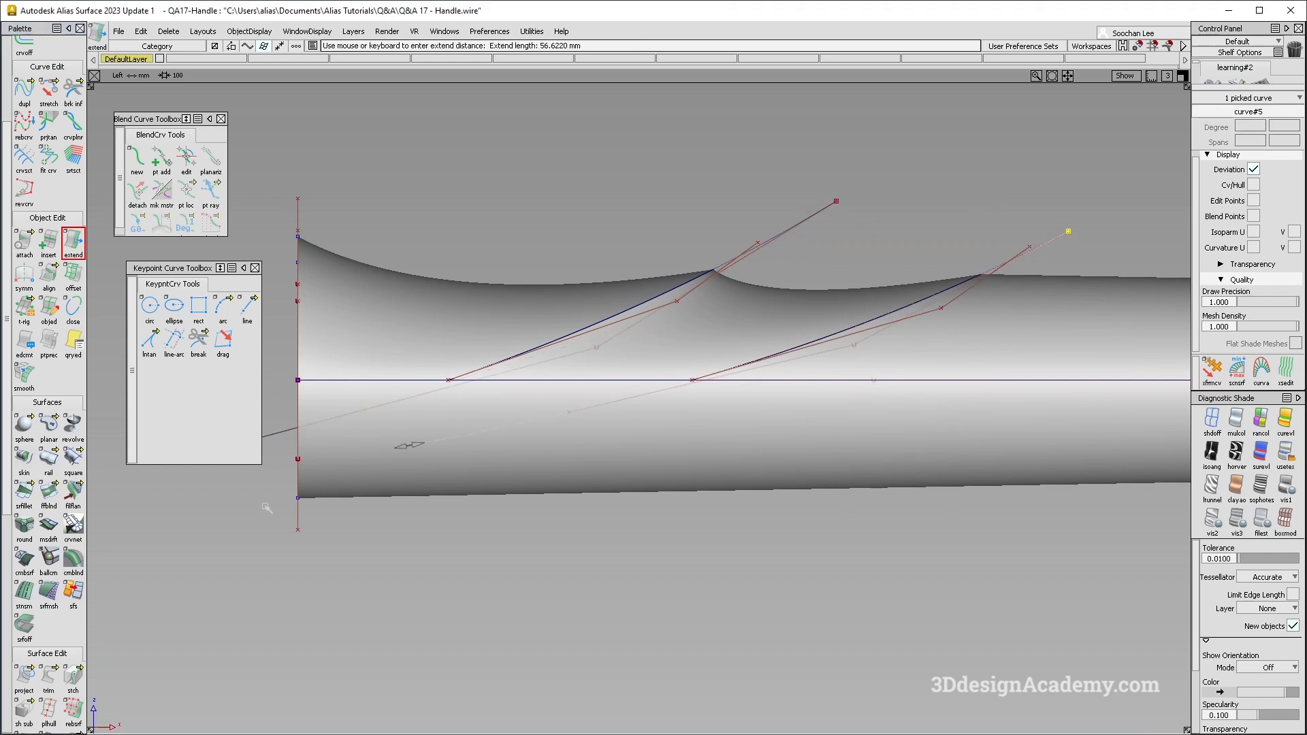
- Project both extended curves onto the lower tube along the left view and divide the tube along them
{"action": "left_click", "coordinate": [23, 677]}
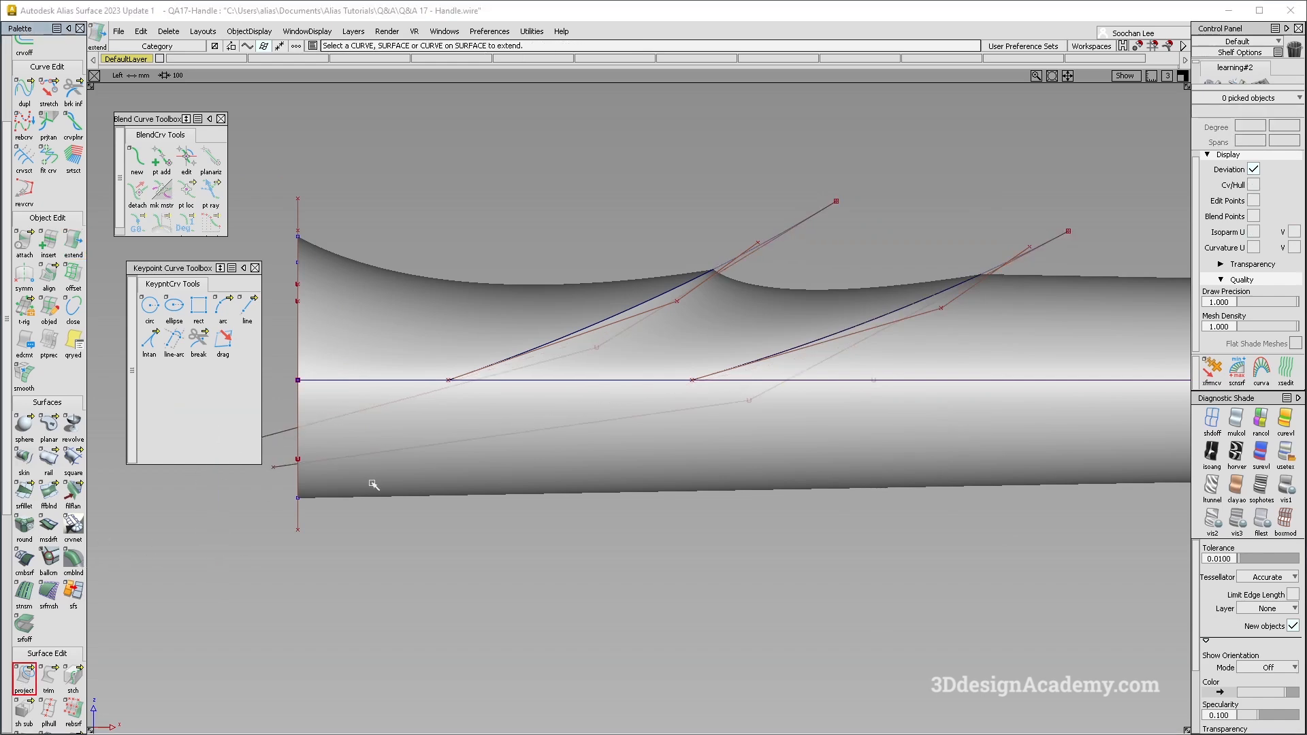
{"action": "middle_click_drag", "start_coordinate": [636, 494], "coordinate": [558, 508], "text": "alt+shift"}
{"action": "right_click_drag", "start_coordinate": [558, 508], "coordinate": [633, 467], "text": "alt+shift"}
{"action": "left_click_drag", "start_coordinate": [477, 528], "coordinate": [365, 412]}
{"action": "left_click", "coordinate": [361, 401]}
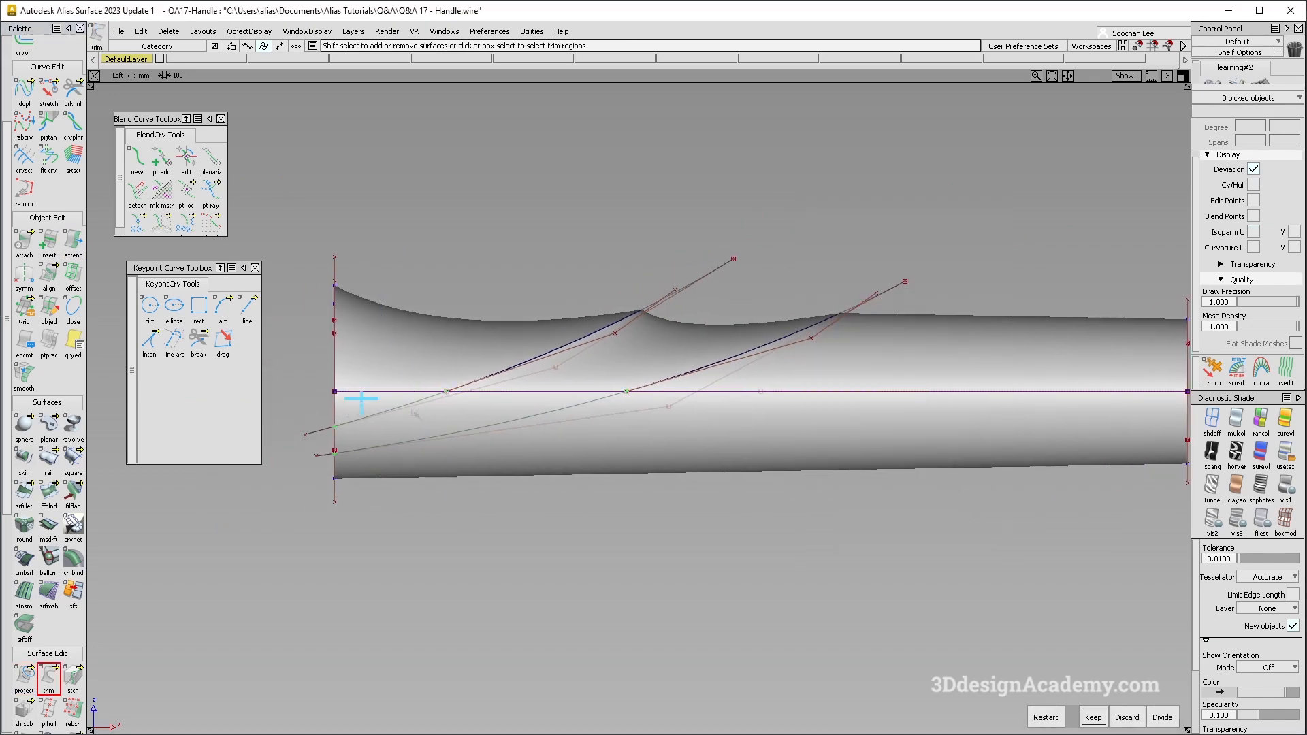
{"action": "left_click", "coordinate": [1092, 717]}
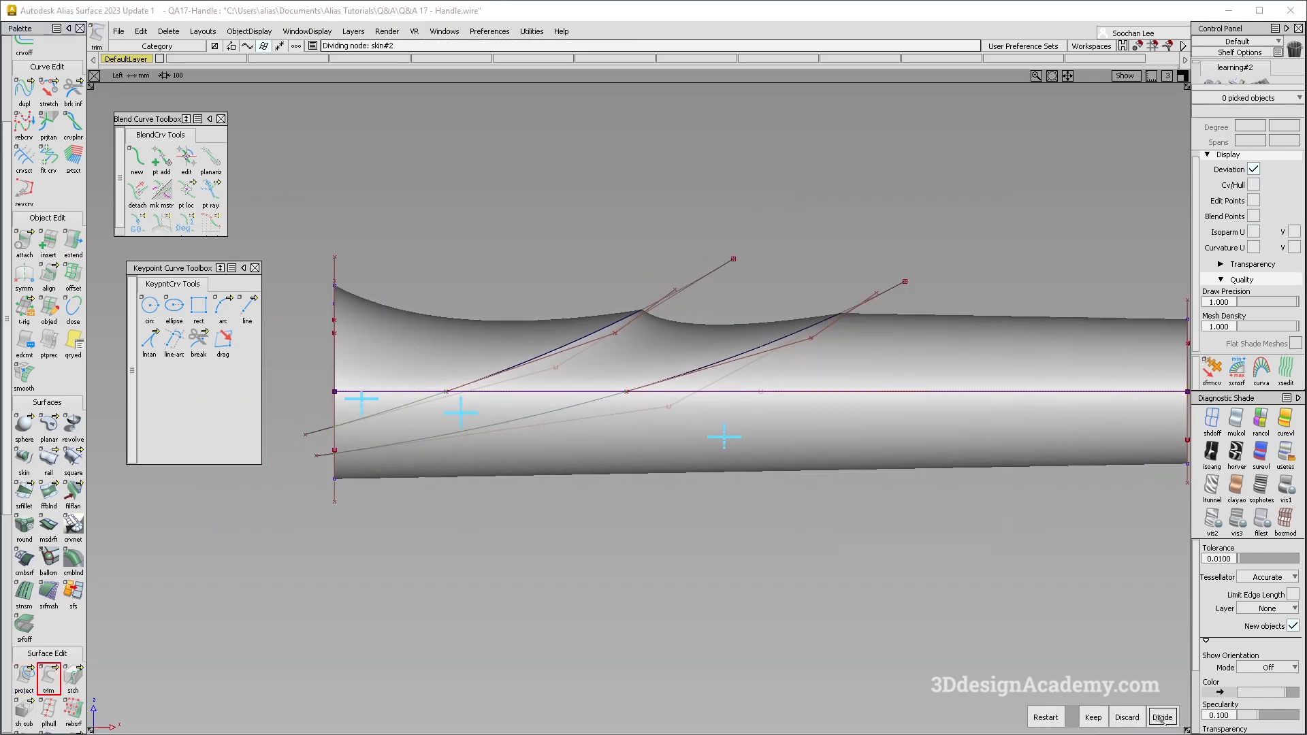
- Examine the divided lower tube and its projected curves from the top and in perspective
{"action": "left_click", "coordinate": [1241, 417]}
{"action": "key", "text": "F5"}
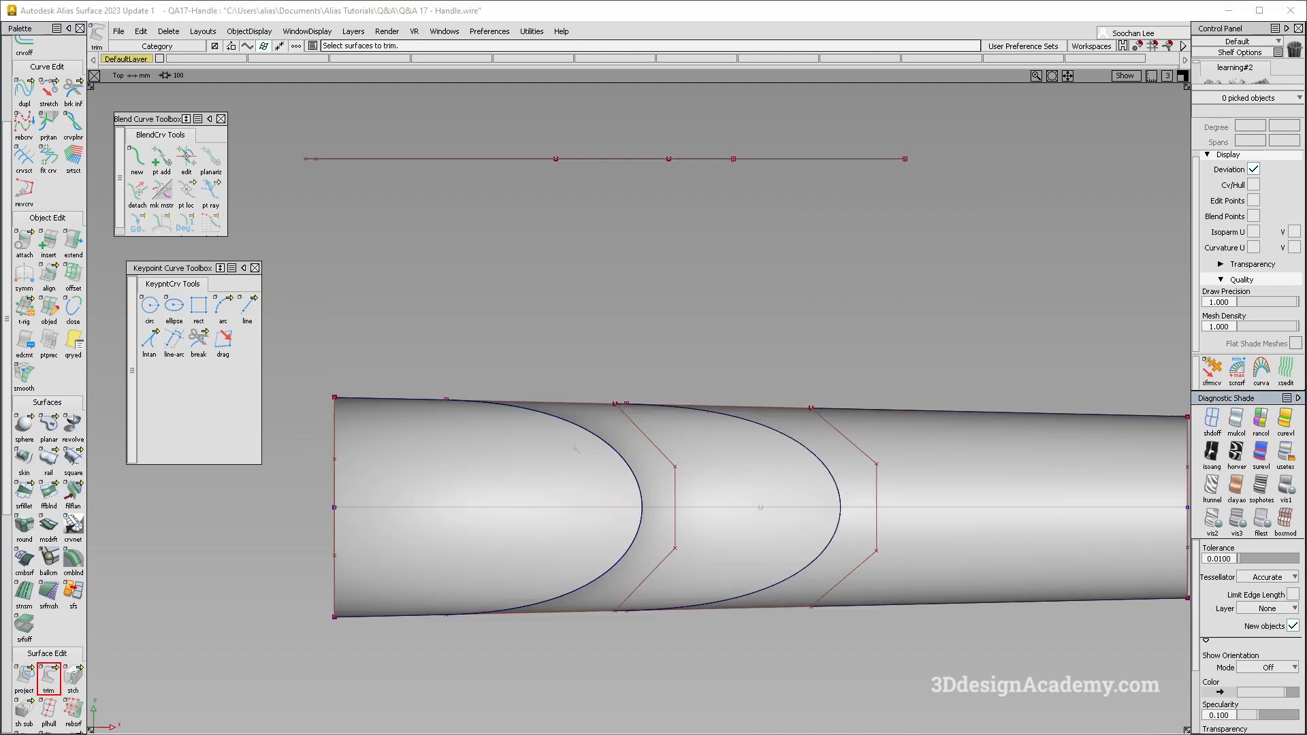
{"action": "middle_click_drag", "start_coordinate": [637, 541], "coordinate": [580, 338], "text": "alt+shift"}
{"action": "right_click_drag", "start_coordinate": [581, 338], "coordinate": [470, 343], "text": "alt+shift"}
{"action": "middle_click_drag", "start_coordinate": [470, 343], "coordinate": [583, 336], "text": "alt+shift"}
{"action": "left_click_drag", "start_coordinate": [525, 408], "coordinate": [426, 154], "text": "ctrl+shift"}
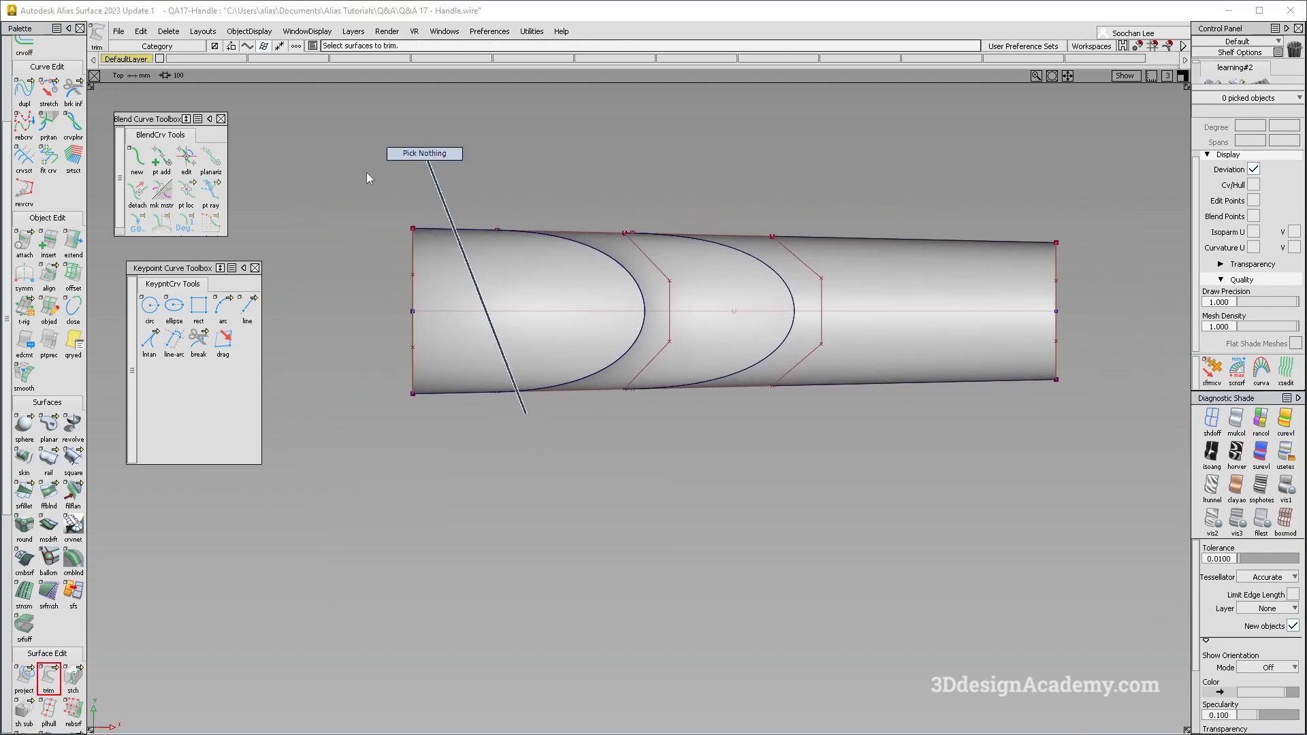
{"action": "key", "text": "F8"}
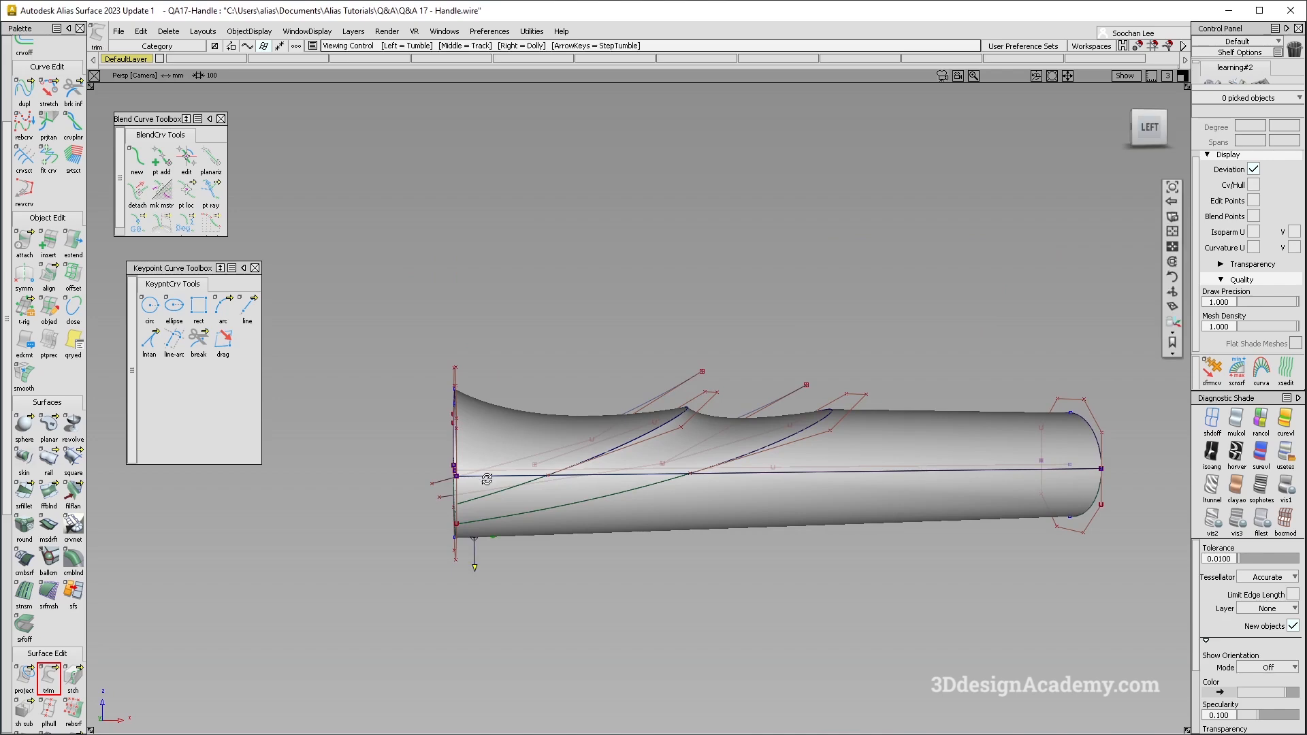
{"action": "left_click_drag", "start_coordinate": [463, 477], "coordinate": [510, 507], "text": "alt+shift"}
{"action": "right_click_drag", "start_coordinate": [511, 507], "coordinate": [567, 510], "text": "alt+shift"}
{"action": "middle_click_drag", "start_coordinate": [567, 511], "coordinate": [596, 442], "text": "alt+shift"}
{"action": "left_click_drag", "start_coordinate": [563, 558], "coordinate": [544, 456], "text": "ctrl+shift"}
{"action": "scroll", "coordinate": [536, 453], "scroll_direction": "up", "scroll_amount": 2}
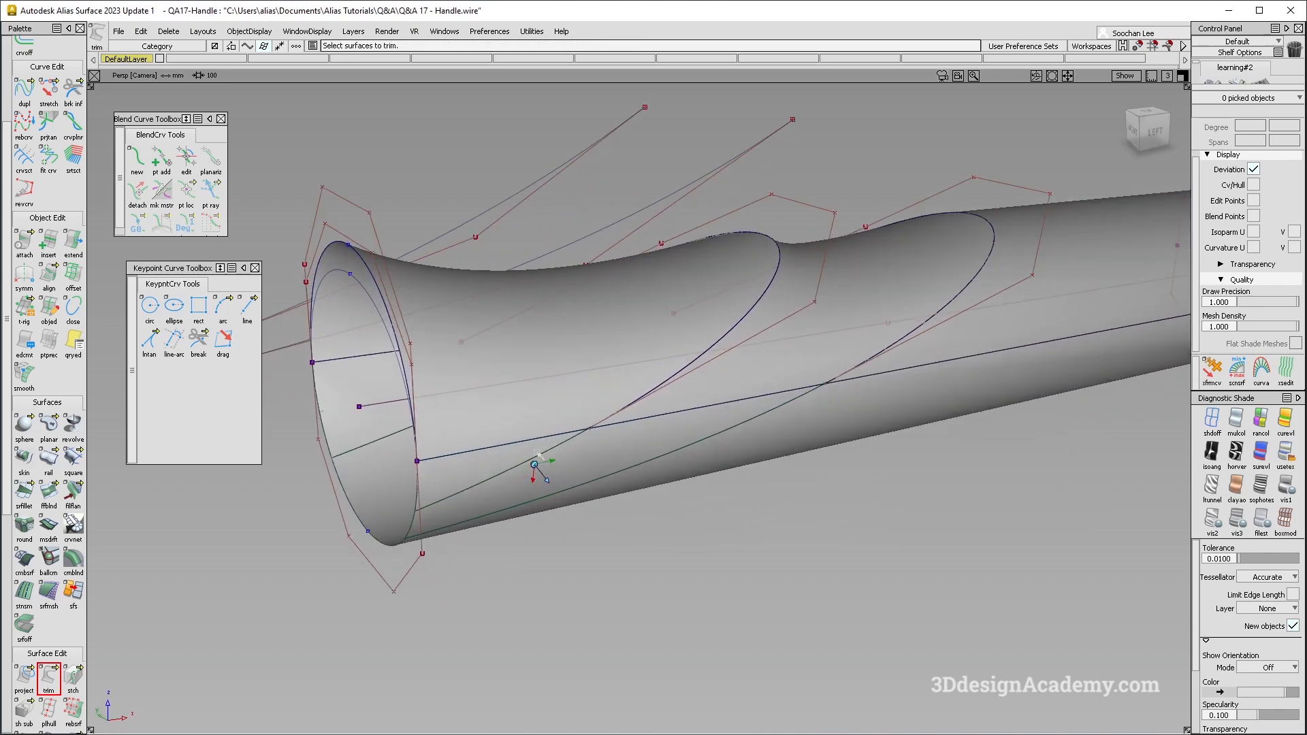
- In the left view, show the grid and draw a straight horizontal edit-point line along the handle's axis, past both ends
{"action": "key", "text": "F6"}
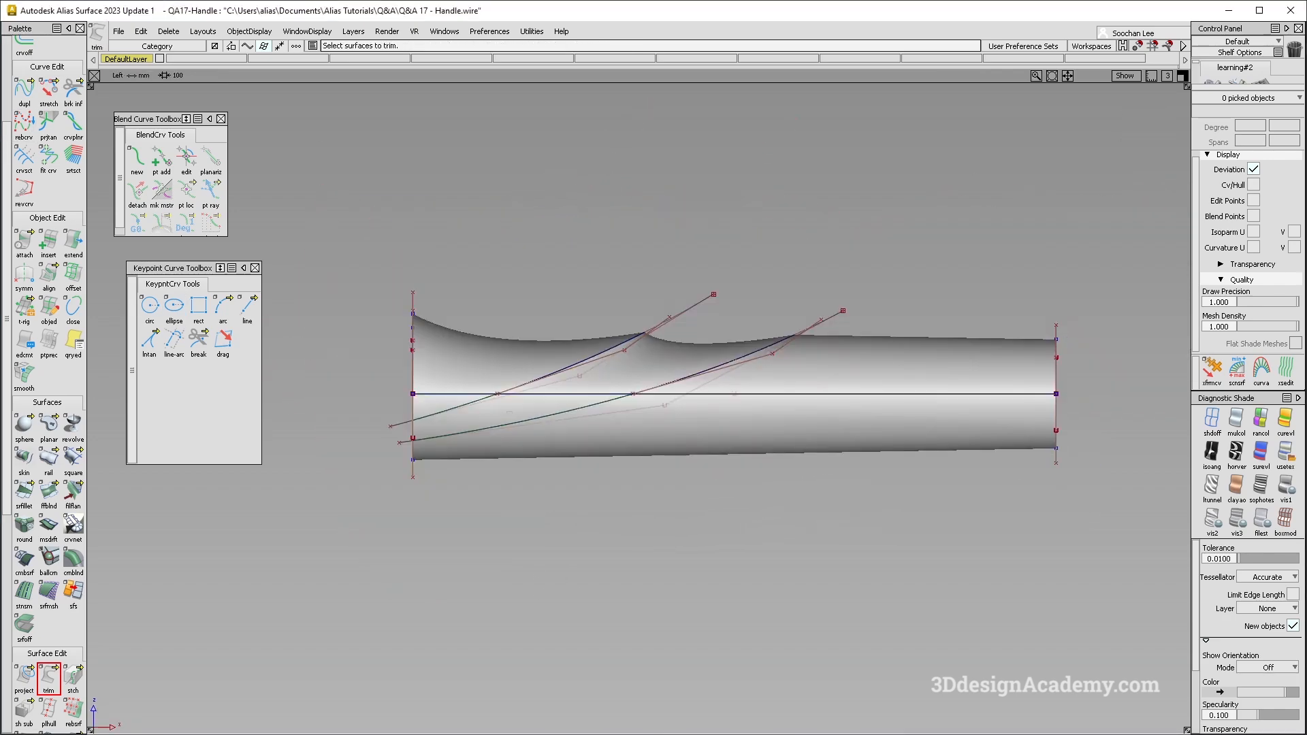
{"action": "scroll", "coordinate": [471, 406], "scroll_direction": "up", "scroll_amount": 2}
{"action": "left_click_drag", "start_coordinate": [392, 259], "coordinate": [204, 54], "text": "ctrl+shift"}
{"action": "scroll", "coordinate": [49, 106], "scroll_direction": "up", "scroll_amount": 4}
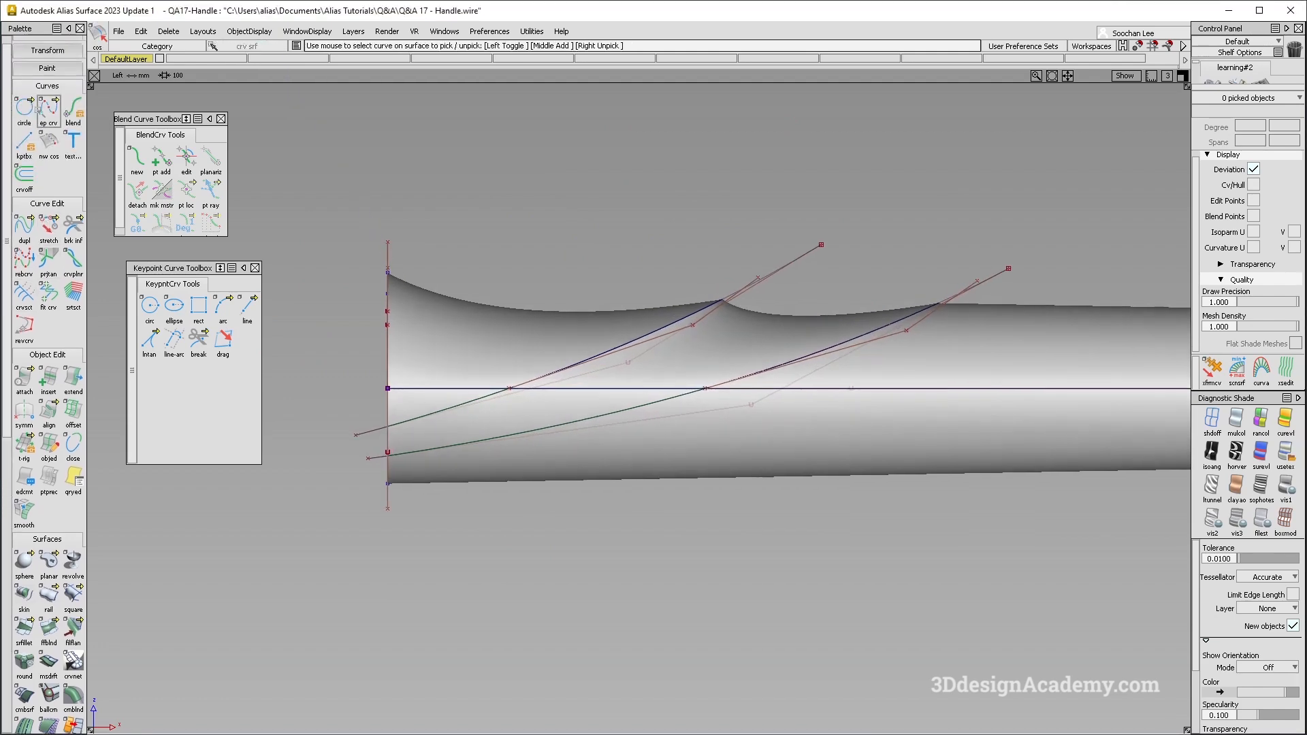
{"action": "left_click", "coordinate": [49, 123]}
{"action": "right_click_drag", "start_coordinate": [576, 471], "coordinate": [514, 484], "text": "alt+shift"}
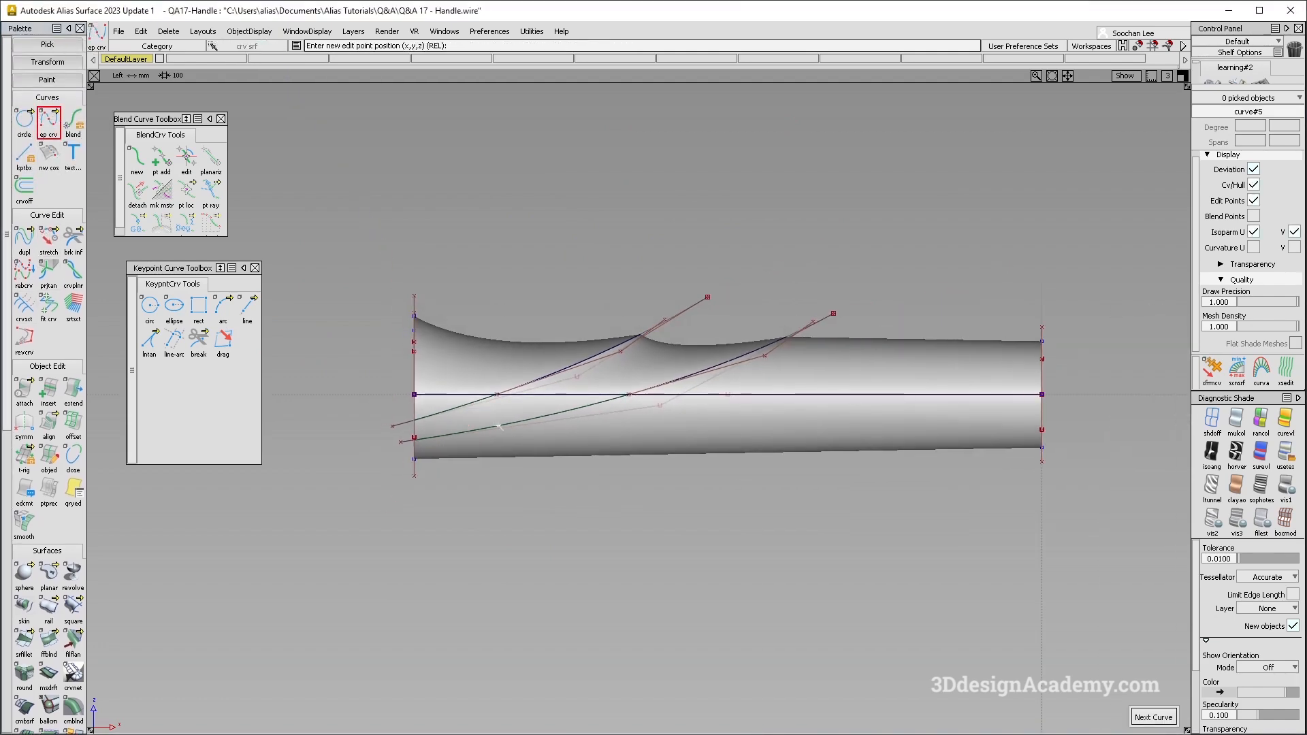
{"action": "right_click_drag", "start_coordinate": [411, 420], "coordinate": [365, 400], "text": "ctrl+shift"}
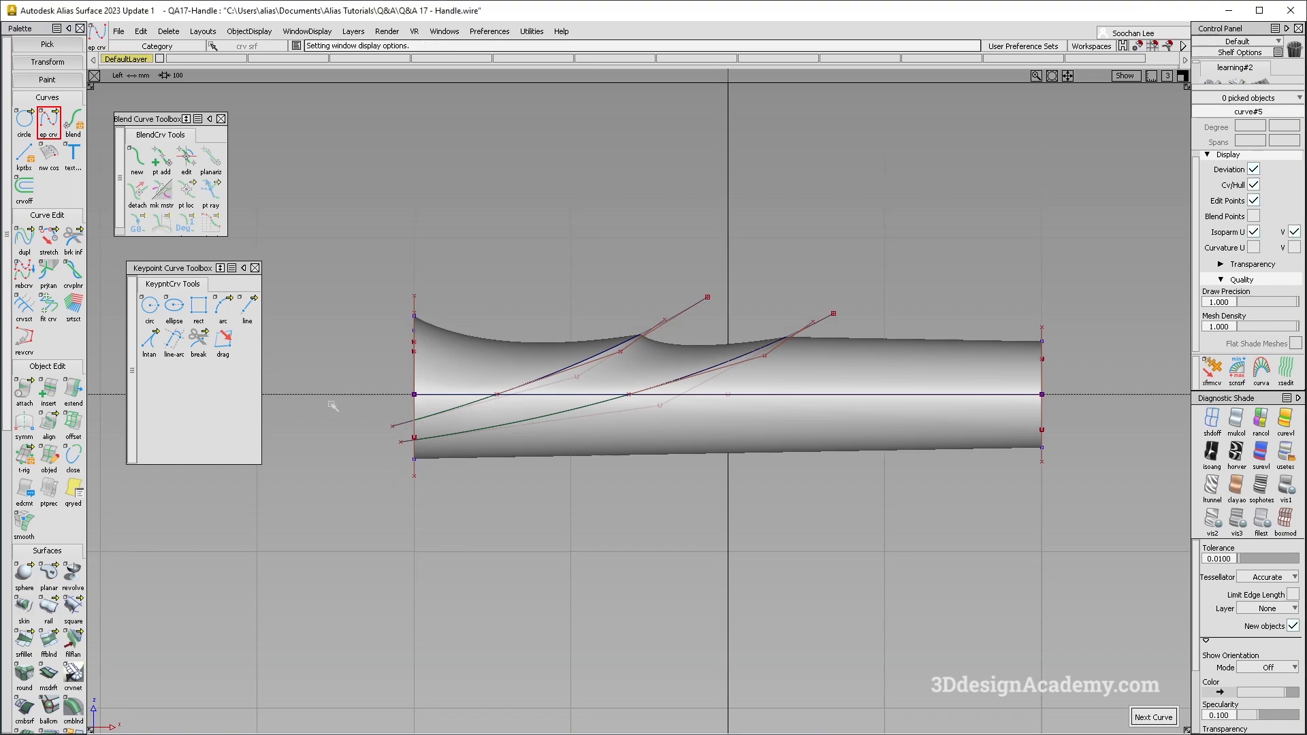
{"action": "left_click_drag", "start_coordinate": [1070, 396], "coordinate": [1109, 432], "text": "ctrl+shift"}
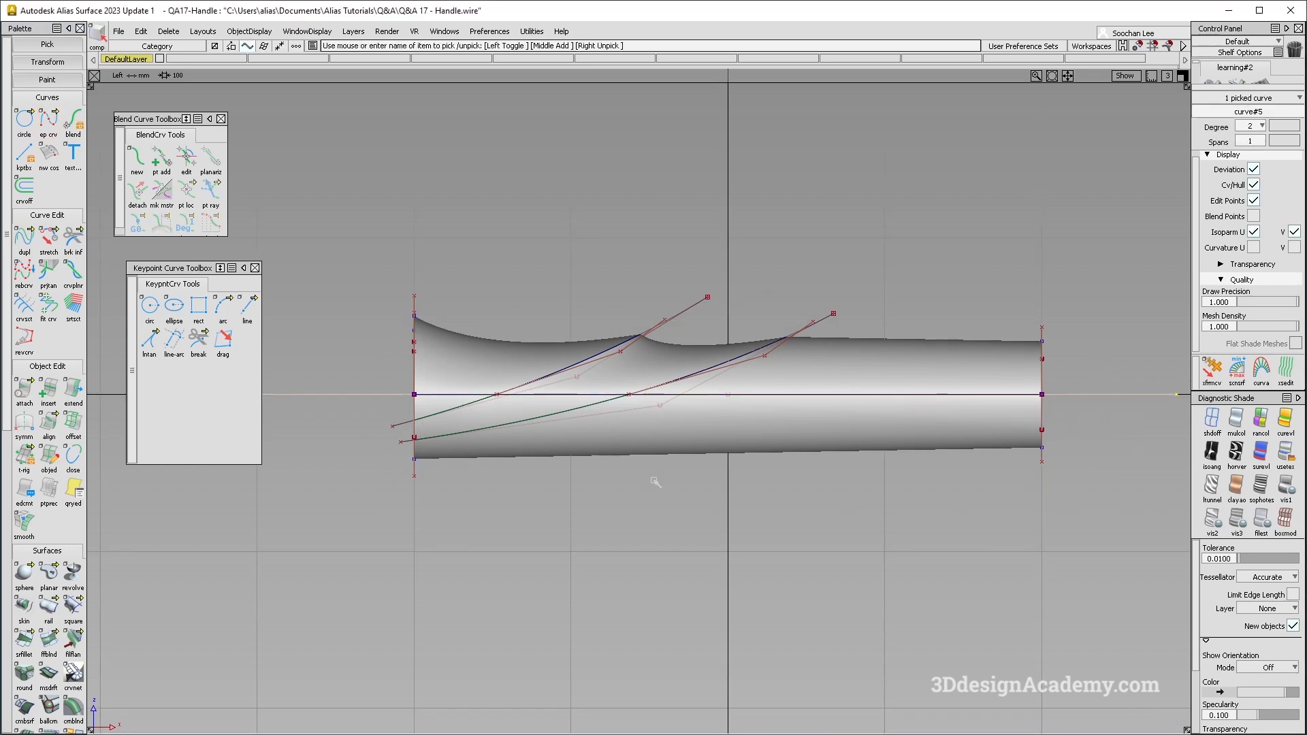
- Offset the horizontal centre line upward by 5 mm
{"action": "left_click", "coordinate": [467, 394]}
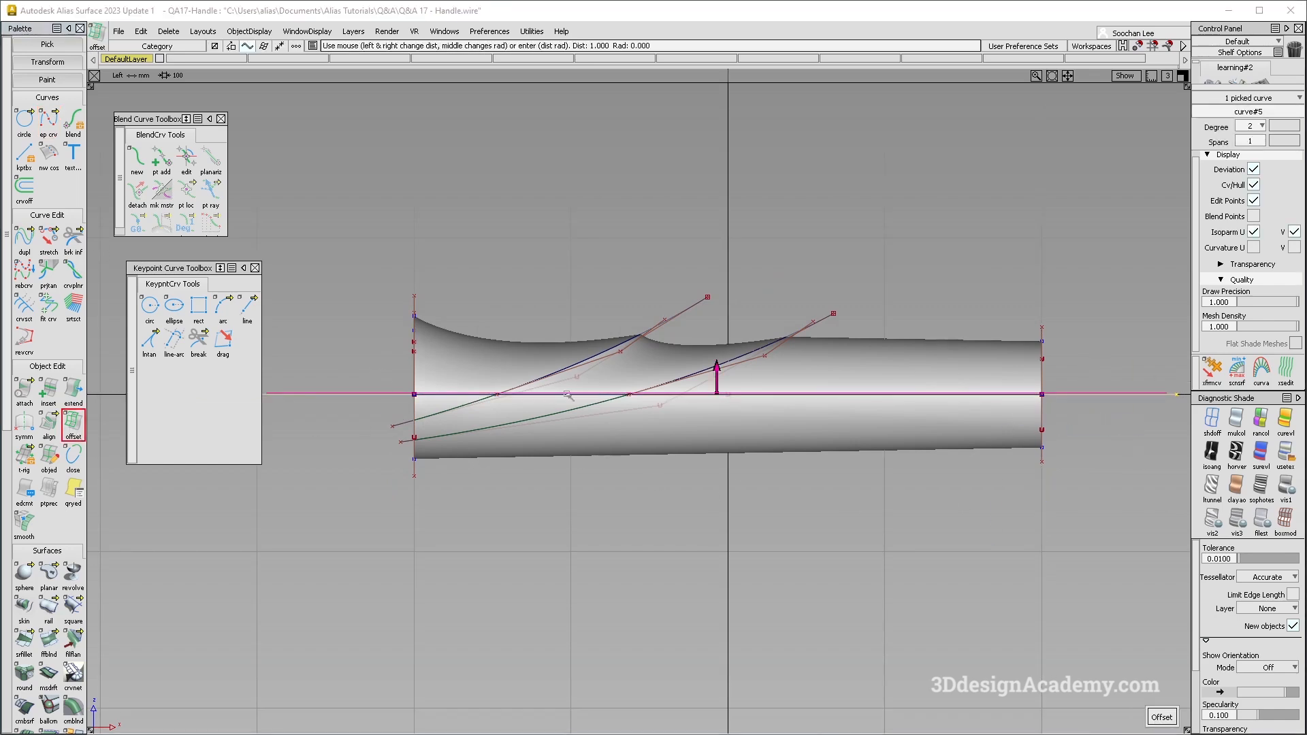
{"action": "key", "text": "Return"}
{"action": "left_click_drag", "start_coordinate": [323, 343], "coordinate": [356, 393], "text": "ctrl+shift"}
{"action": "left_click", "coordinate": [356, 394]}
{"action": "left_click", "coordinate": [73, 422]}
{"action": "key", "text": "Return"}
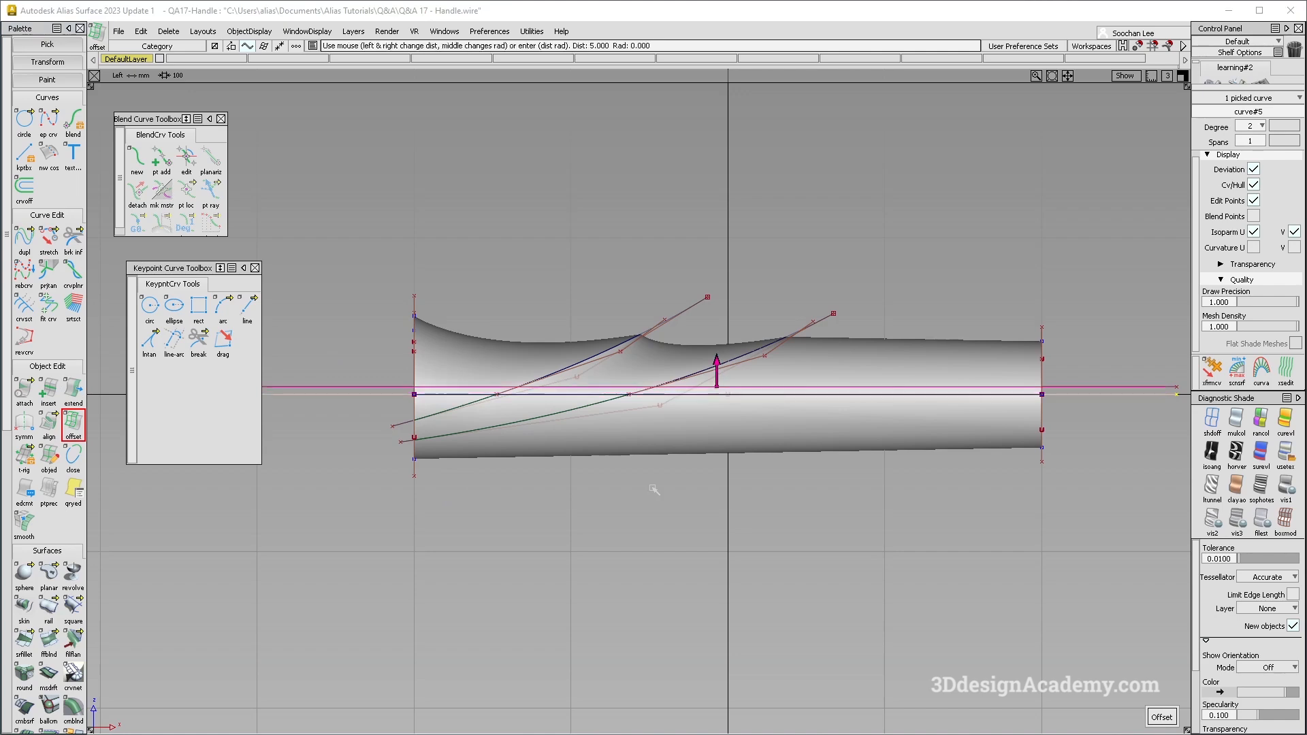
{"action": "left_click_drag", "start_coordinate": [700, 350], "coordinate": [714, 356]}
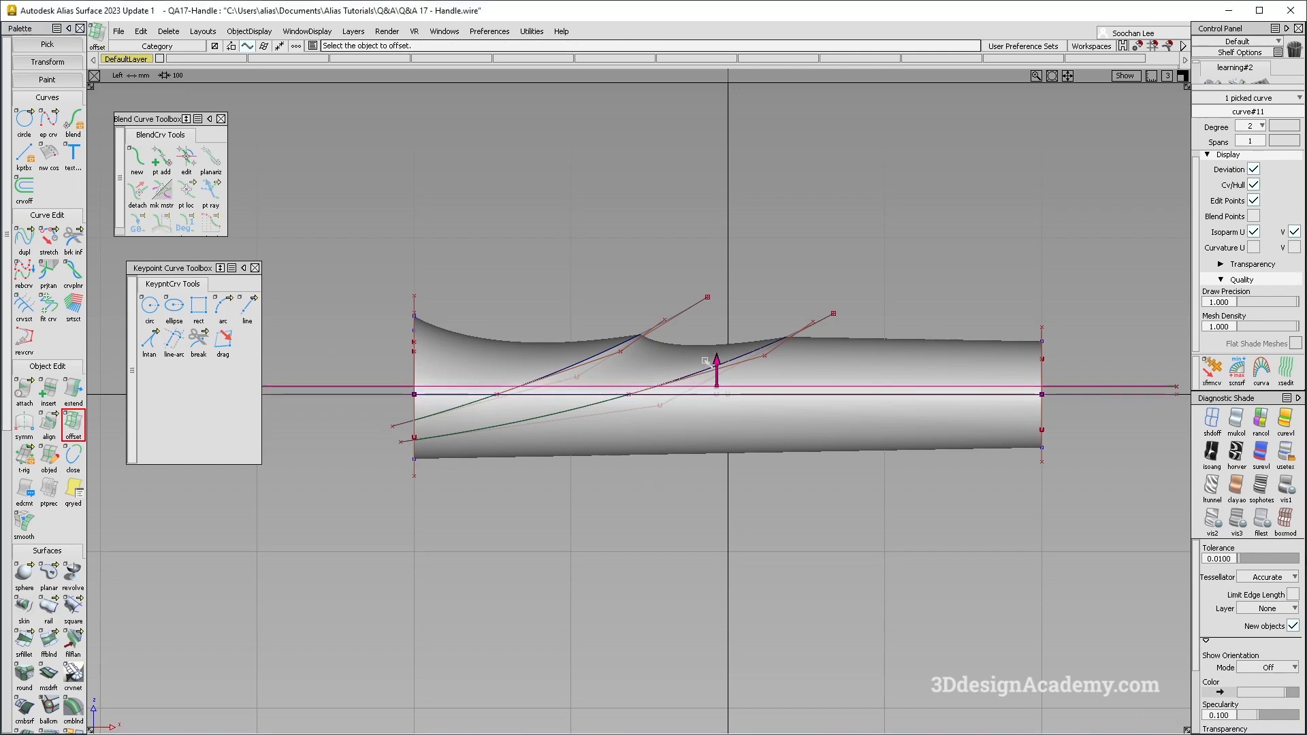
{"action": "left_click", "coordinate": [718, 358]}
- Offset the centre line 5 mm downward too, so that only one parallel line on each side of the axis remains
{"action": "left_click_drag", "start_coordinate": [493, 394], "coordinate": [337, 383], "text": "ctrl+shift"}
{"action": "left_click", "coordinate": [353, 387]}
{"action": "left_click", "coordinate": [385, 407]}
{"action": "key", "text": "Delete"}
{"action": "key", "text": "Return"}
{"action": "middle_click_drag", "start_coordinate": [408, 391], "coordinate": [312, 377], "text": "ctrl+shift"}
{"action": "left_click", "coordinate": [369, 395]}
{"action": "left_click", "coordinate": [73, 423]}
{"action": "left_click", "coordinate": [716, 361]}
{"action": "key", "text": "space"}
- Project the two parallel offset lines onto the handle's upper and lower surfaces along the left view
{"action": "middle_click_drag", "start_coordinate": [473, 409], "coordinate": [460, 424], "text": "alt+shift"}
{"action": "mouse_move", "coordinate": [508, 384]}
{"action": "left_mouse_down", "text": "ctrl+shift"}
{"action": "mouse_move", "coordinate": [484, 519]}
{"action": "mouse_move", "coordinate": [579, 325]}
{"action": "left_mouse_up", "text": "ctrl+shift"}
{"action": "left_click", "coordinate": [496, 374]}
{"action": "left_click", "coordinate": [629, 386]}
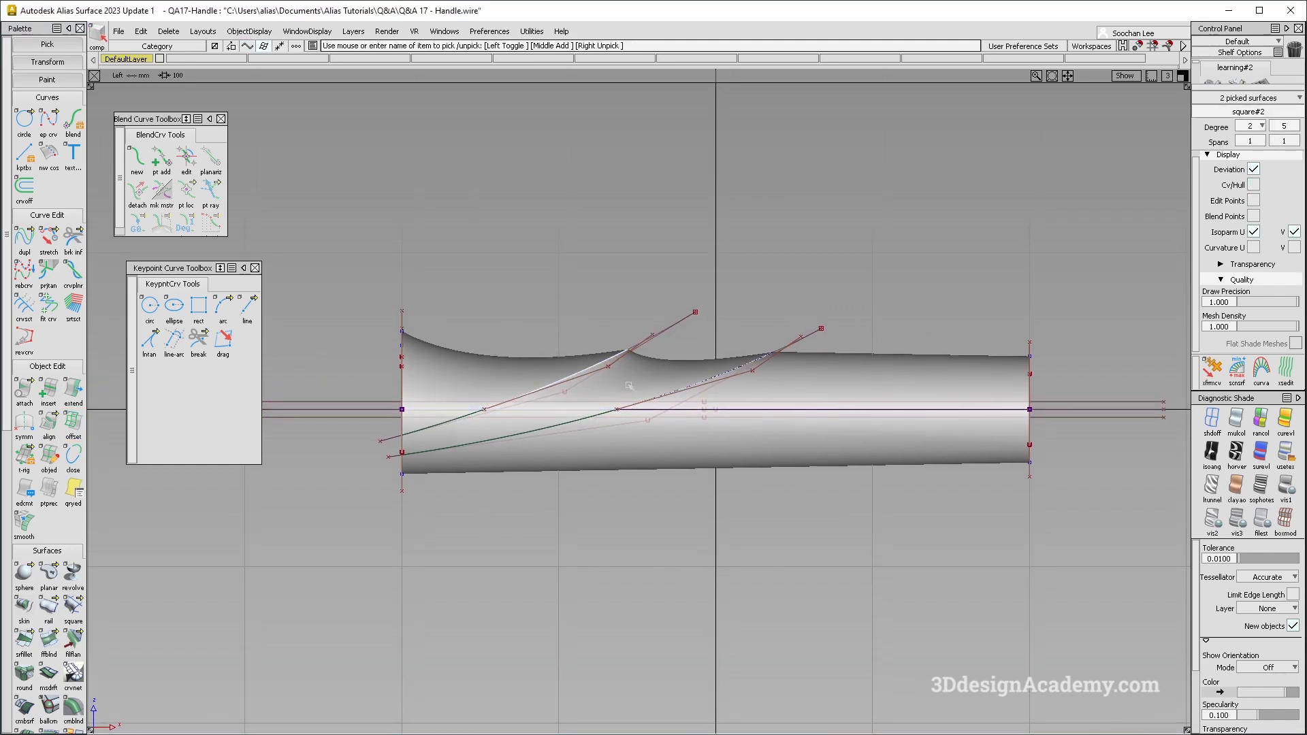
{"action": "left_click", "coordinate": [543, 459]}
{"action": "right_click_drag", "start_coordinate": [543, 460], "coordinate": [450, 511], "text": "alt+shift"}
{"action": "scroll", "coordinate": [44, 681], "scroll_direction": "down", "scroll_amount": 3}
{"action": "double_click", "coordinate": [25, 671]}
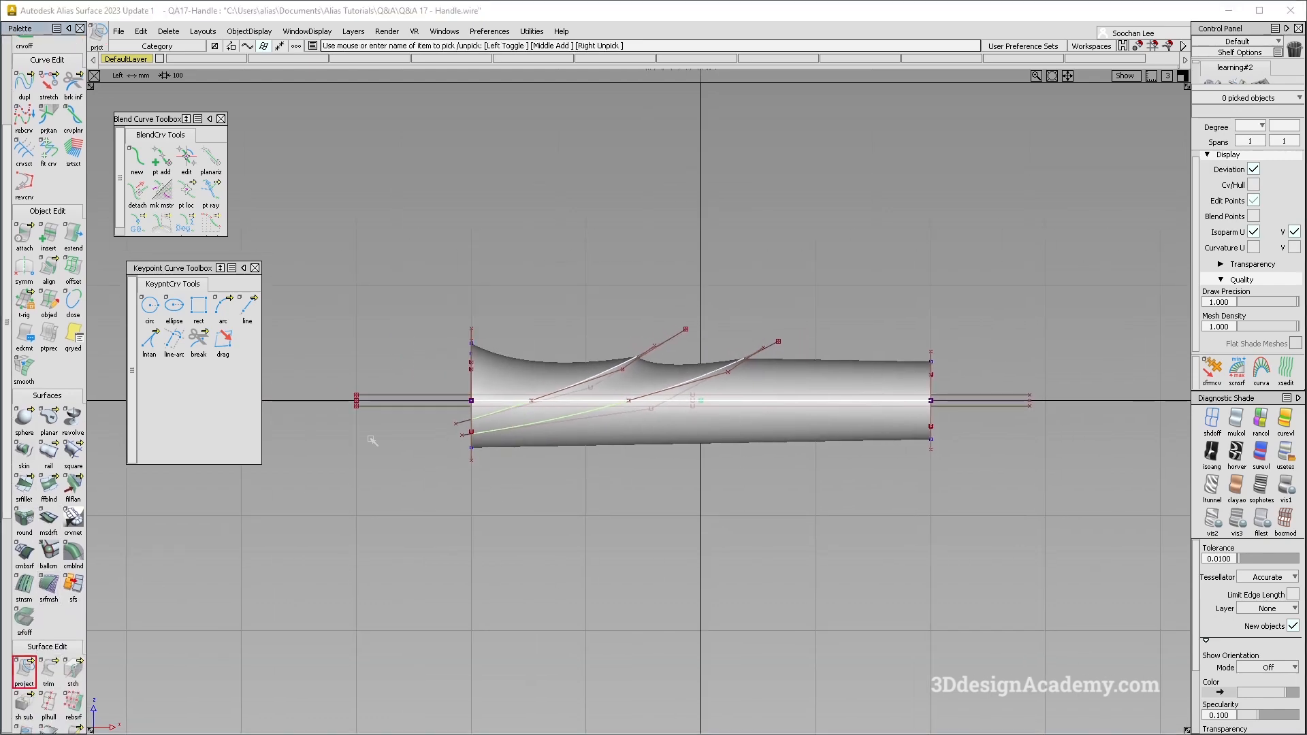
{"action": "left_click_drag", "start_coordinate": [411, 387], "coordinate": [420, 410]}
{"action": "key", "text": "space"}
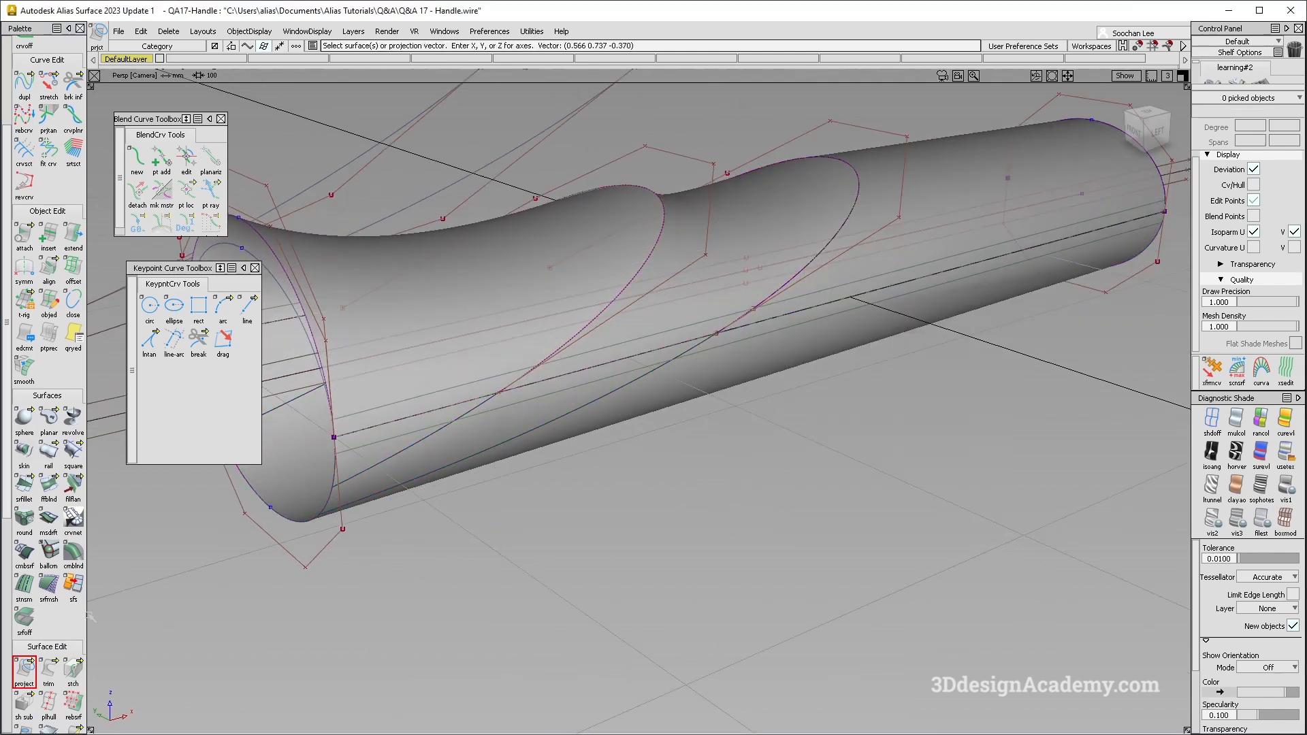
- Trim the two square surfaces and the upper tube along the projected upper line, keeping the regions above it
{"action": "left_click_drag", "start_coordinate": [498, 446], "coordinate": [471, 387], "text": "ctrl+shift"}
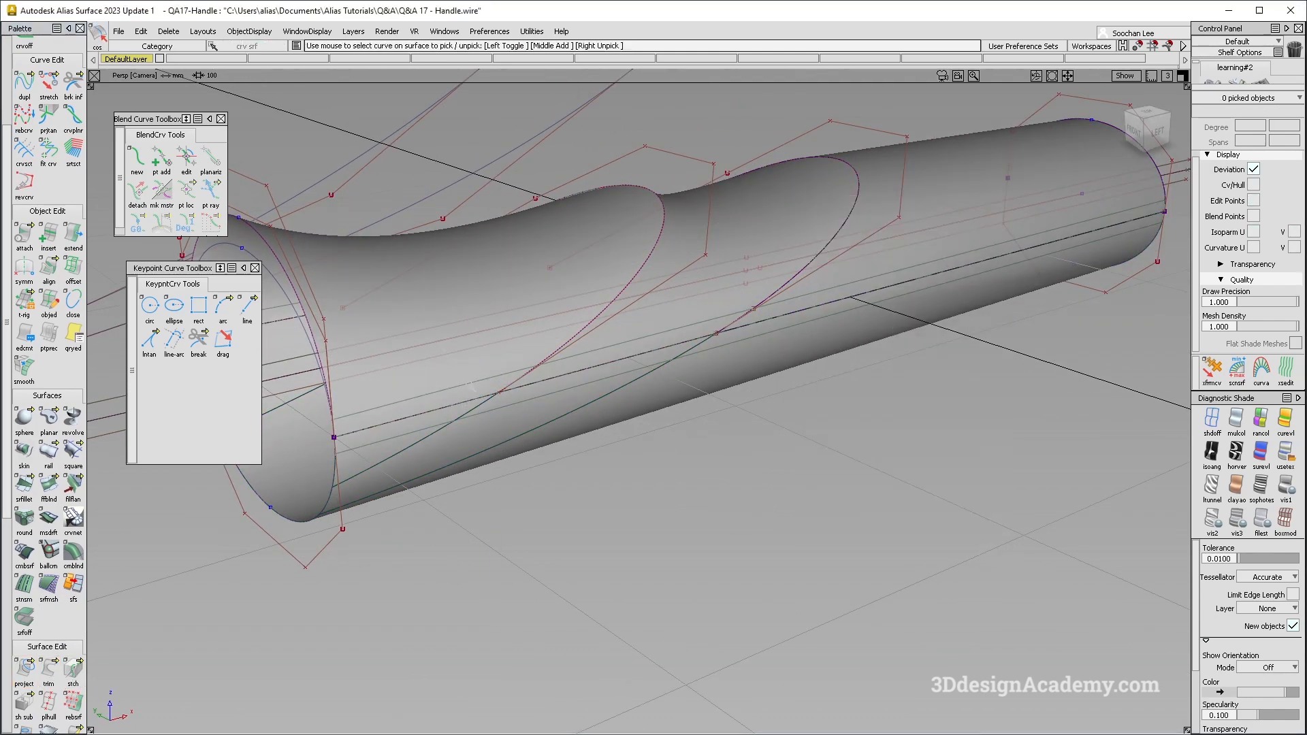
{"action": "left_click", "coordinate": [741, 327]}
{"action": "left_click", "coordinate": [772, 323]}
{"action": "left_click_drag", "start_coordinate": [458, 429], "coordinate": [458, 542], "text": "ctrl+shift"}
{"action": "left_click", "coordinate": [50, 671]}
{"action": "left_click", "coordinate": [442, 370]}
{"action": "left_click", "coordinate": [1094, 718]}
{"action": "left_click", "coordinate": [662, 313]}
{"action": "left_click", "coordinate": [1093, 718]}
{"action": "left_click", "coordinate": [866, 258]}
{"action": "left_click", "coordinate": [1093, 718]}
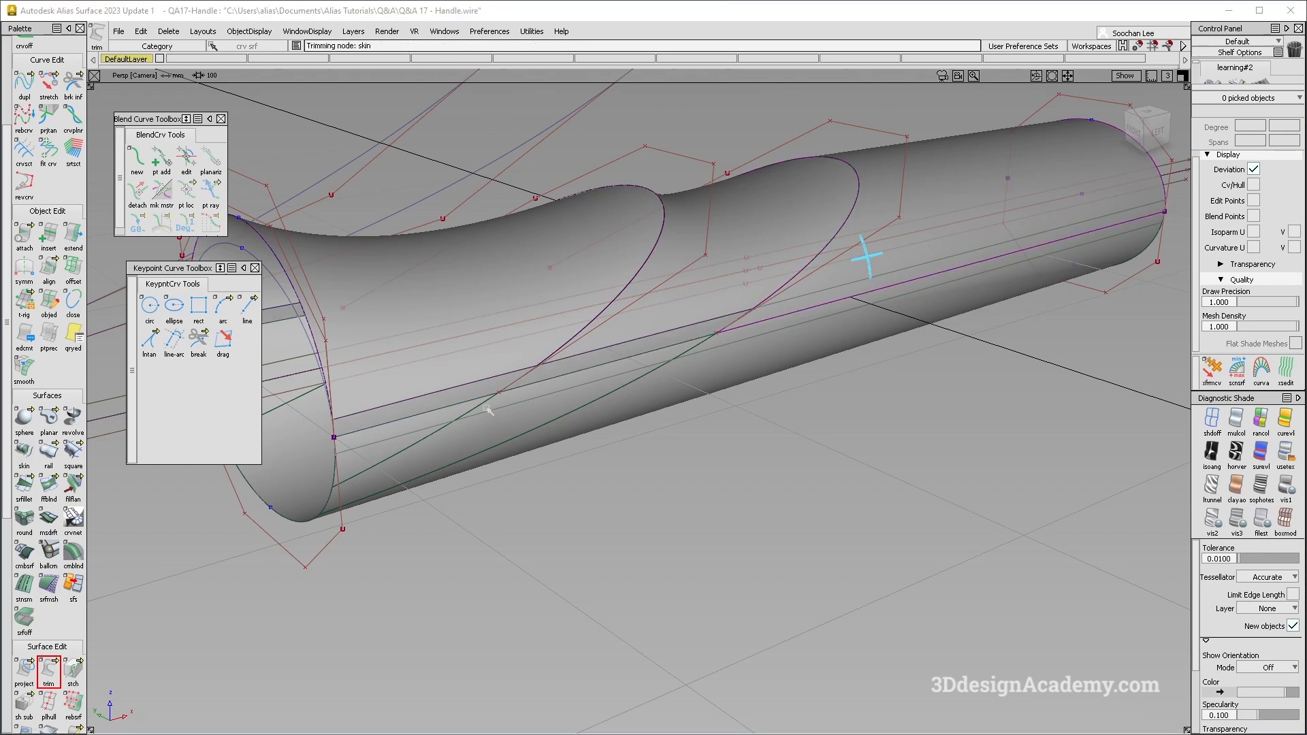
- Trim the divided lower tube pieces along the projected lower line, keeping the regions below the gap
{"action": "left_click", "coordinate": [497, 429]}
{"action": "left_click", "coordinate": [695, 386]}
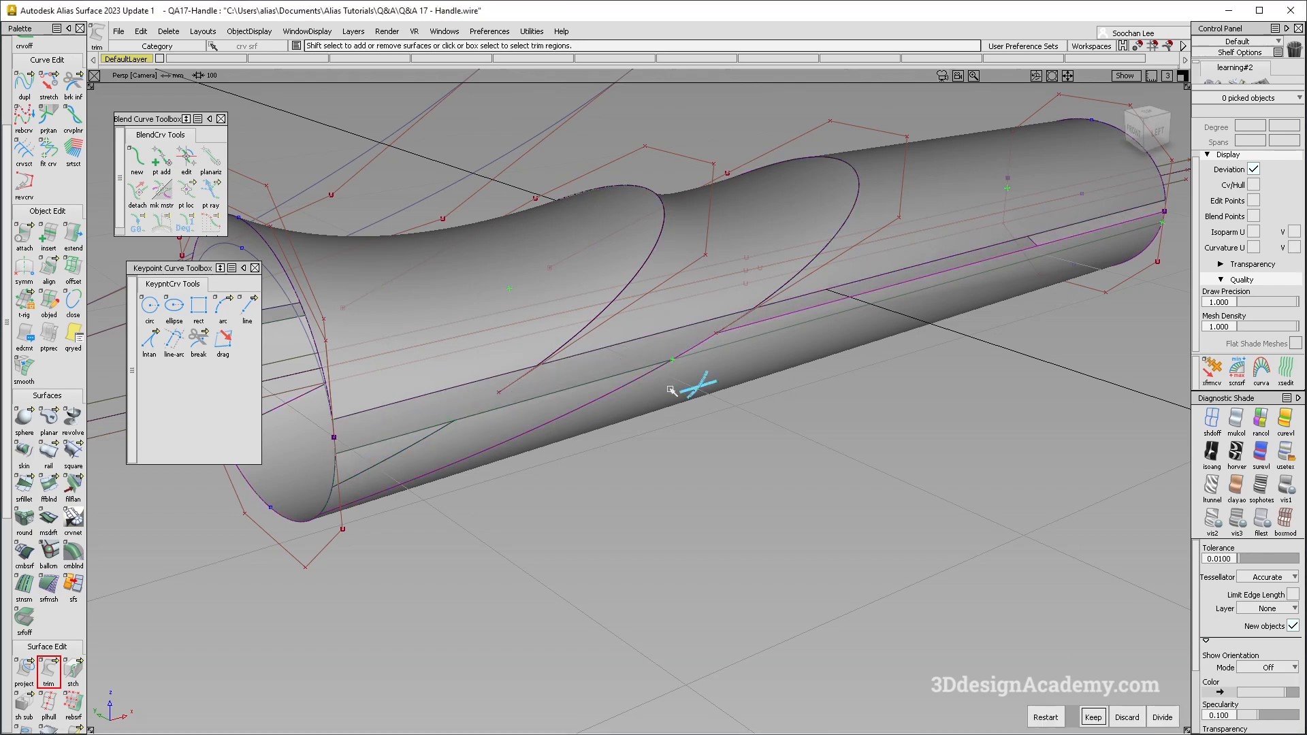
{"action": "key", "text": "space"}
{"action": "left_click_drag", "start_coordinate": [627, 251], "coordinate": [465, 370], "text": "ctrl+shift"}
{"action": "left_click", "coordinate": [431, 393]}
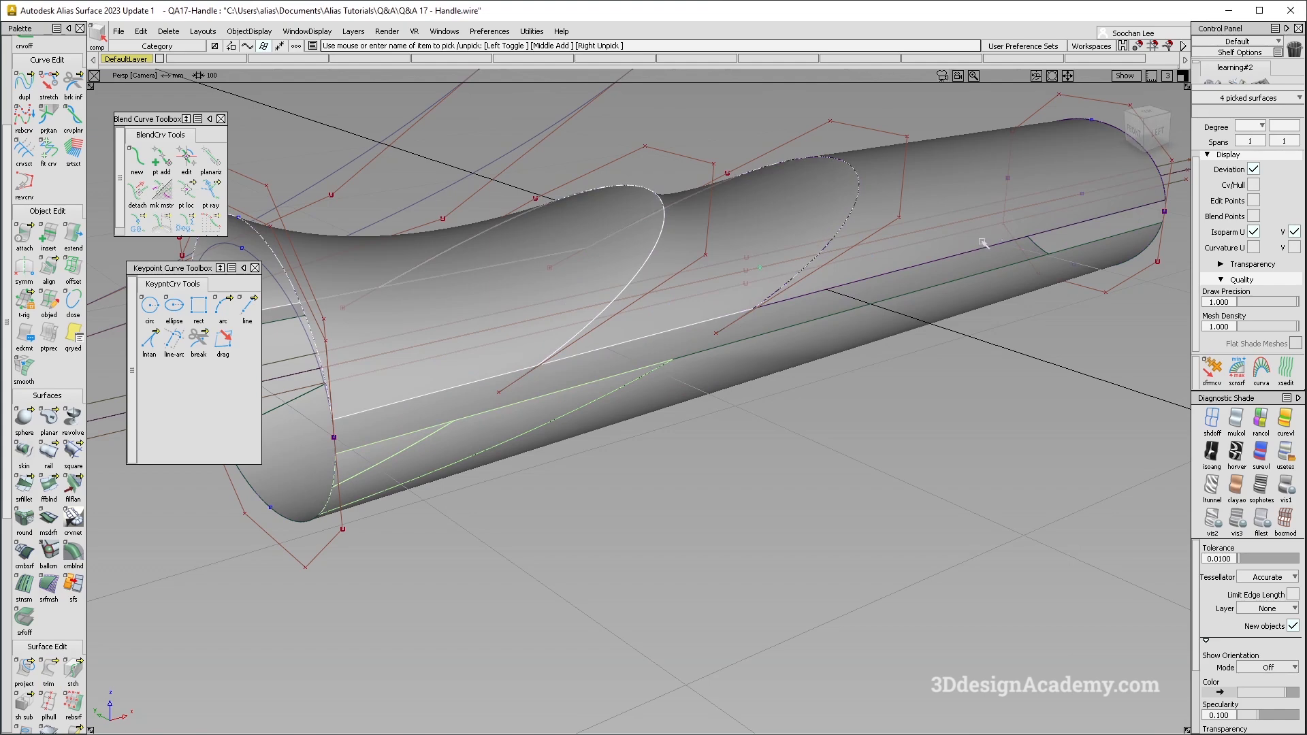
{"action": "right_click_drag", "start_coordinate": [452, 438], "coordinate": [306, 436], "text": "alt+shift"}
{"action": "left_click", "coordinate": [382, 204]}
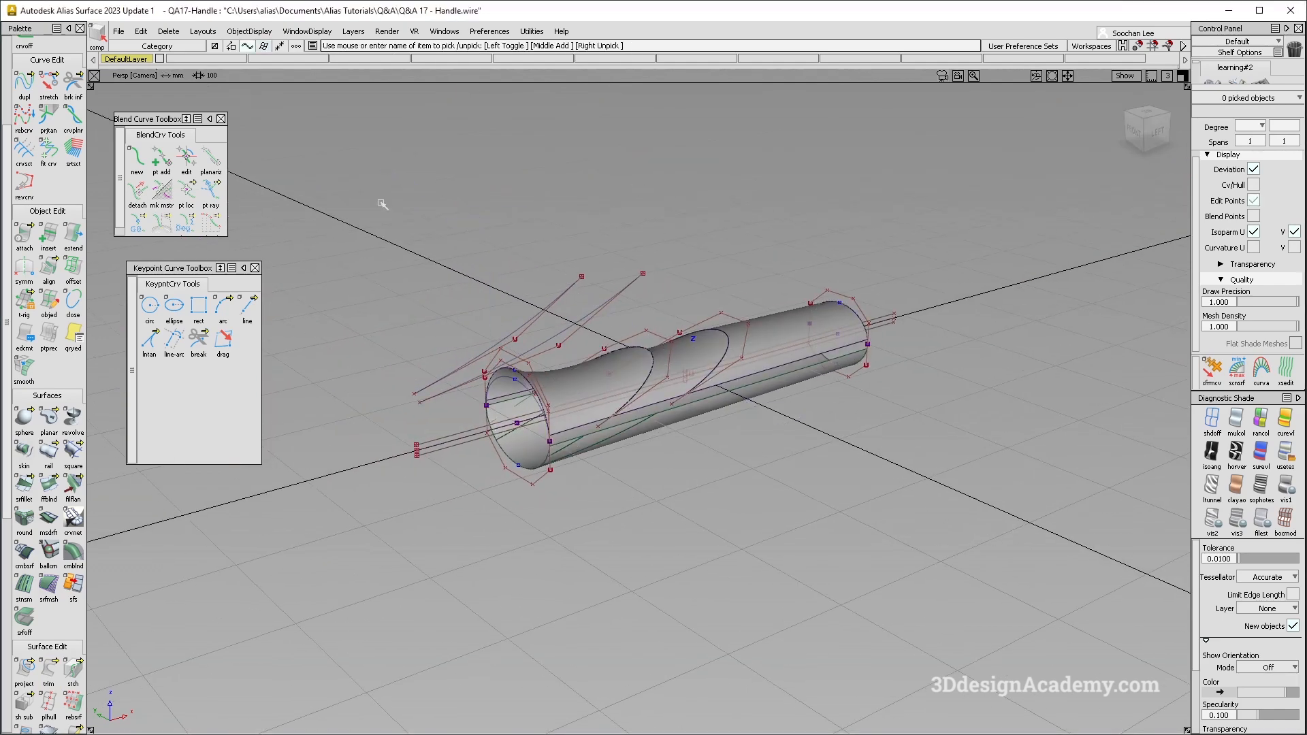
- Hide the control points, then assign the construction curves to a new layer and make that layer invisible
{"action": "left_click_drag", "start_coordinate": [382, 204], "coordinate": [327, 4], "text": "ctrl+shift"}
{"action": "left_click", "coordinate": [254, 30]}
{"action": "left_click", "coordinate": [438, 70]}
{"action": "left_click", "coordinate": [354, 31]}
{"action": "left_click", "coordinate": [373, 49]}
{"action": "left_click_drag", "start_coordinate": [216, 61], "coordinate": [212, 102]}
{"action": "left_click", "coordinate": [226, 59]}
- Create a freeform blend across the gap segment nearest the open end, with G2 Curvature on both sides
{"action": "right_click_drag", "start_coordinate": [640, 442], "coordinate": [790, 415], "text": "alt+shift"}
{"action": "left_click", "coordinate": [48, 485]}
{"action": "left_click", "coordinate": [961, 233]}
{"action": "left_click", "coordinate": [964, 280]}
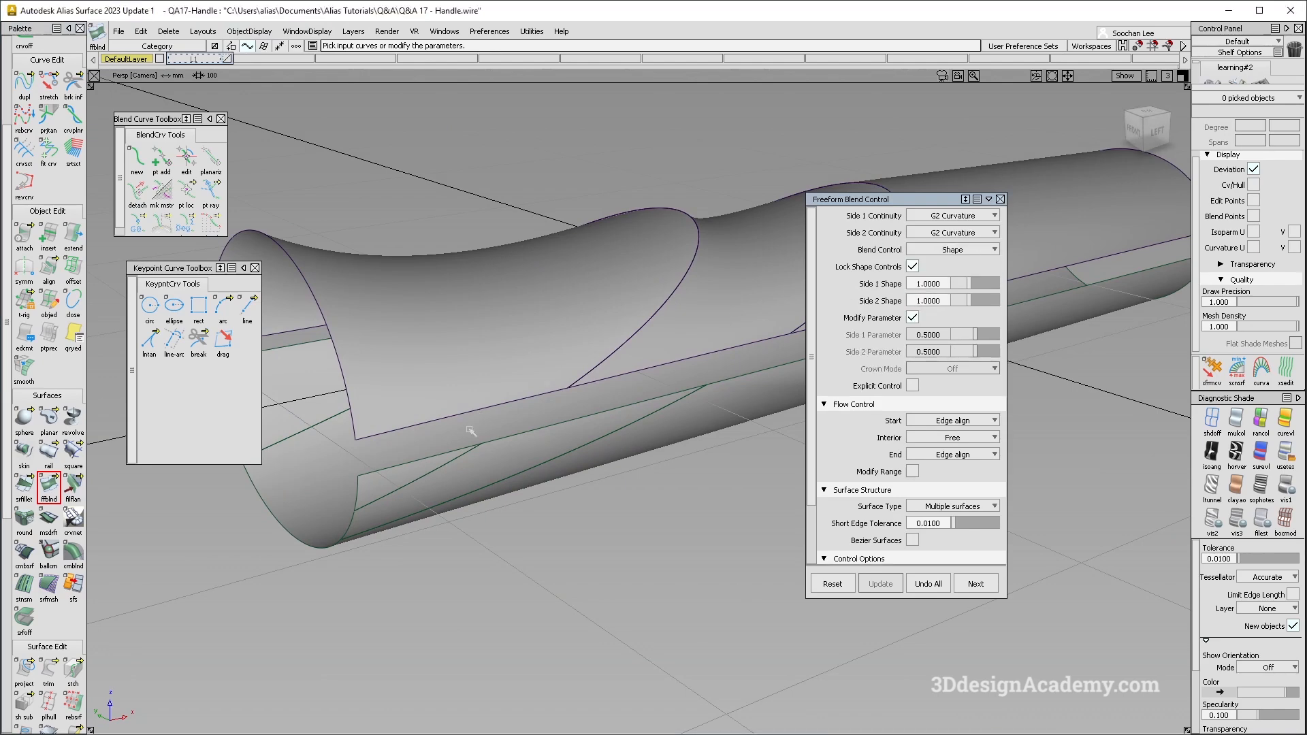
{"action": "left_click_drag", "start_coordinate": [430, 445], "coordinate": [427, 465]}
{"action": "left_click_drag", "start_coordinate": [592, 446], "coordinate": [673, 416], "text": "alt+shift"}
- Bridge the two remaining gap segments toward the far end with G2 freeform blends using edge-aligned ends
{"action": "left_click", "coordinate": [758, 315]}
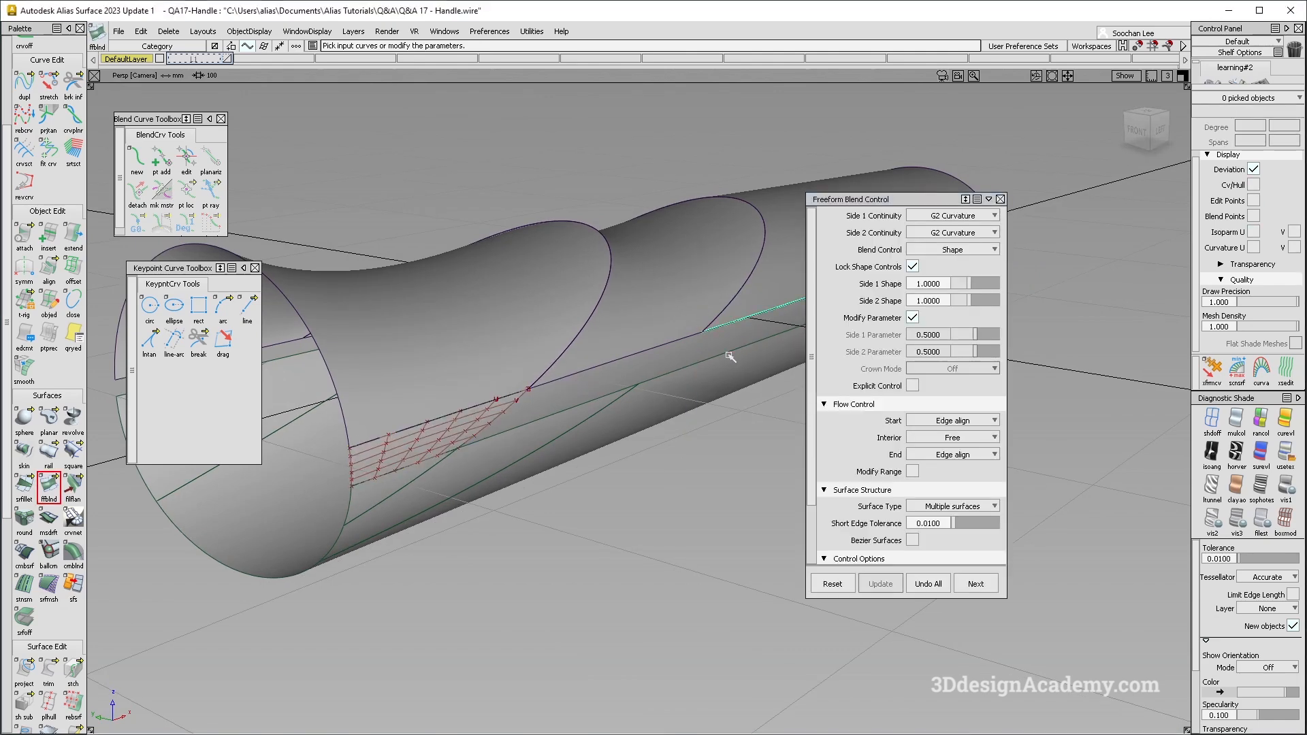
{"action": "left_click_drag", "start_coordinate": [572, 432], "coordinate": [583, 382], "text": "alt+shift"}
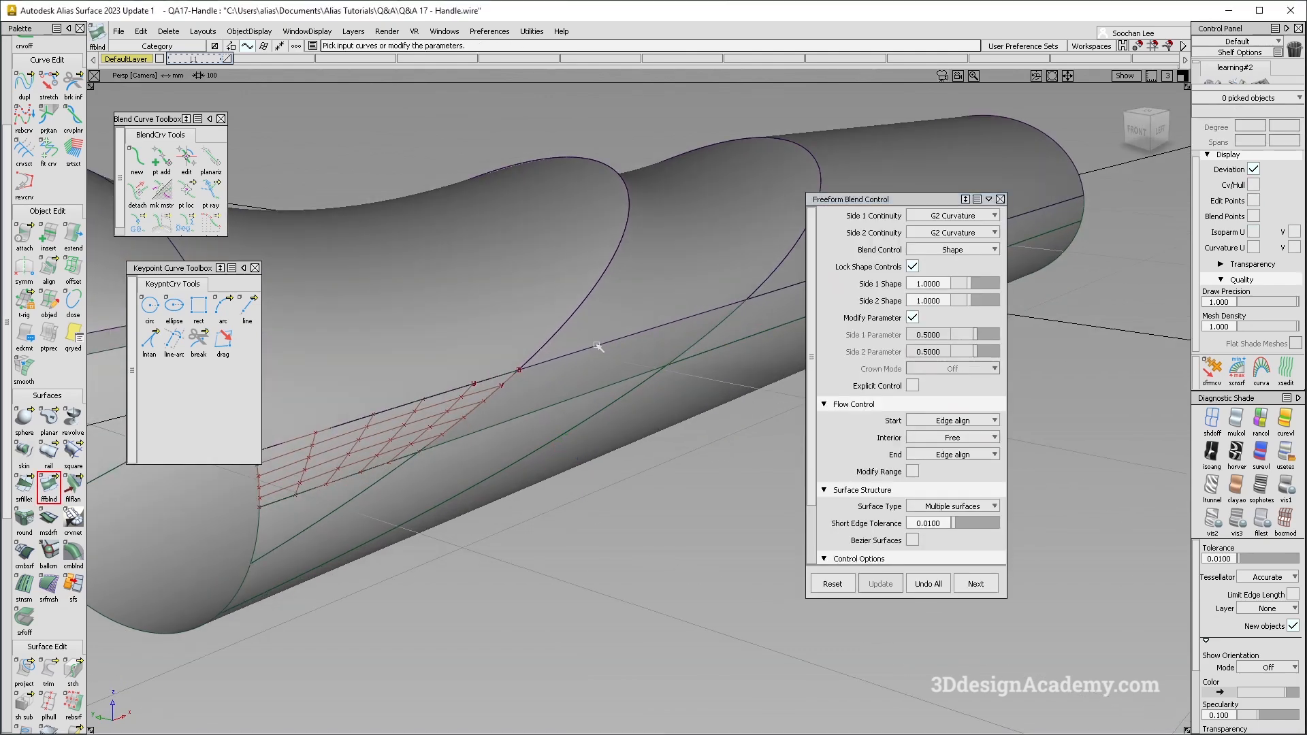
{"action": "left_click", "coordinate": [559, 408]}
{"action": "left_click_drag", "start_coordinate": [559, 408], "coordinate": [406, 422], "text": "alt+shift"}
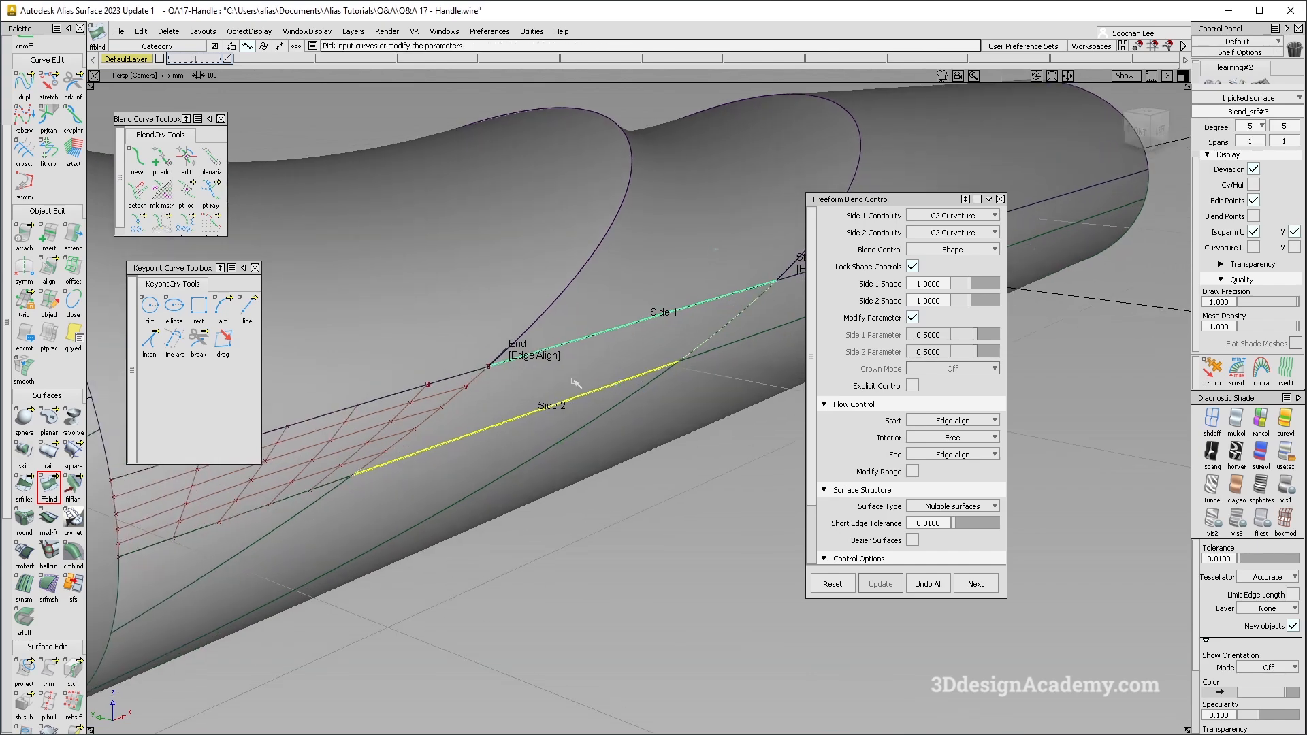
{"action": "left_click_drag", "start_coordinate": [512, 403], "coordinate": [752, 406], "text": "alt+shift"}
{"action": "right_click_drag", "start_coordinate": [666, 360], "coordinate": [730, 292], "text": "alt+shift"}
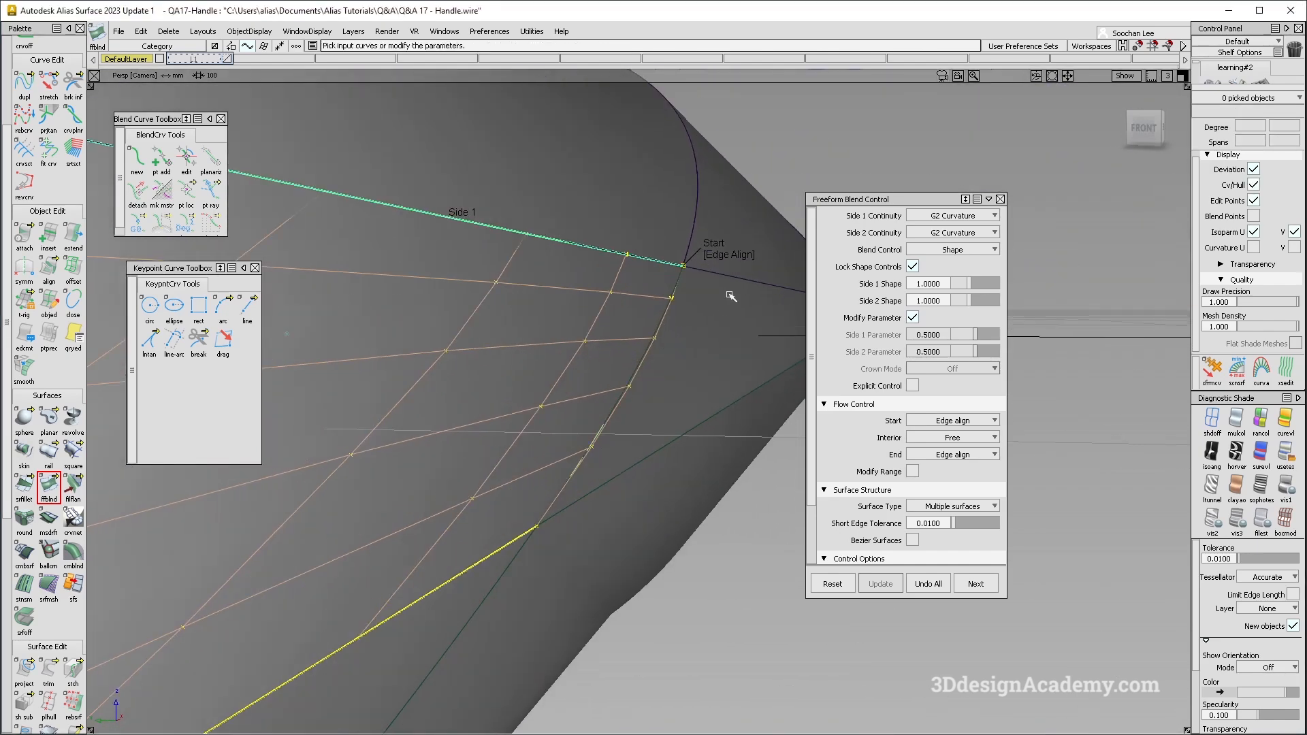
{"action": "left_click_drag", "start_coordinate": [729, 292], "coordinate": [631, 362], "text": "ctrl+shift"}
{"action": "left_click_drag", "start_coordinate": [631, 362], "coordinate": [665, 351]}
{"action": "left_click_drag", "start_coordinate": [628, 298], "coordinate": [685, 394], "text": "ctrl+shift"}
{"action": "right_click_drag", "start_coordinate": [683, 385], "coordinate": [604, 411], "text": "alt+shift"}
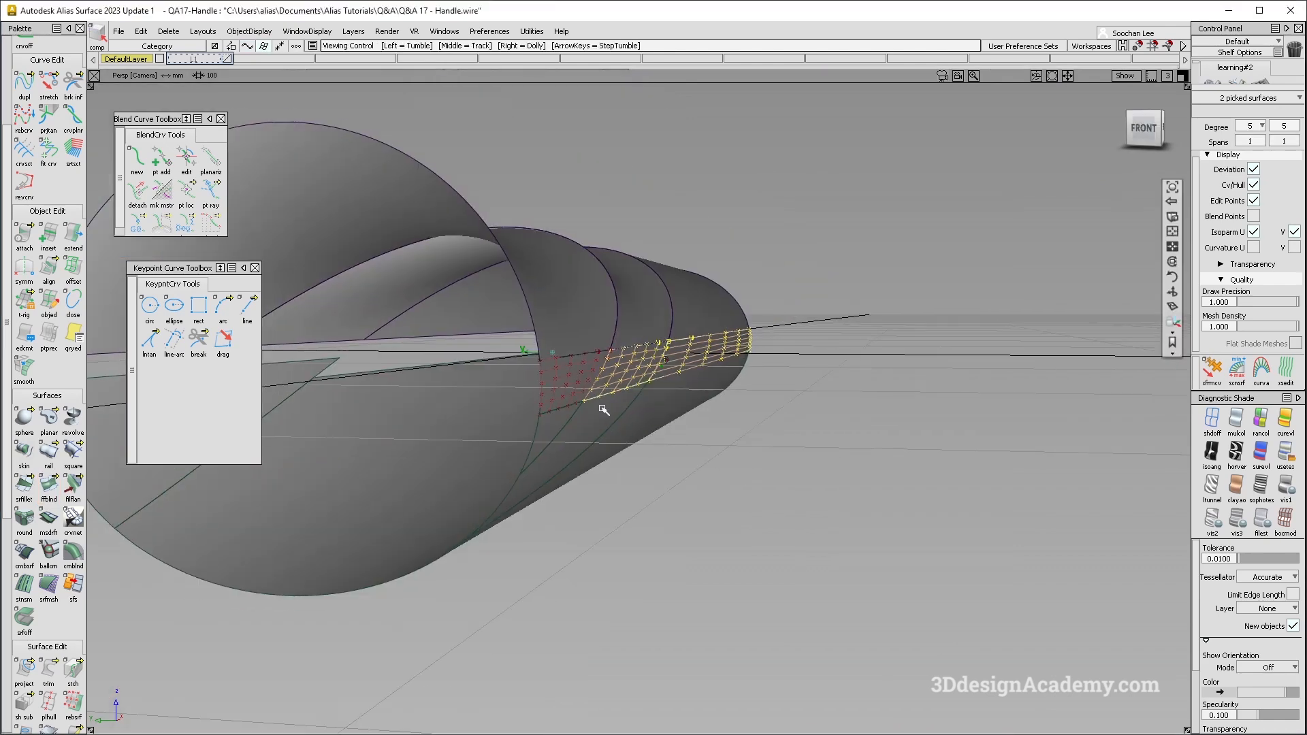
- Hide the control vertices and hulls of the blend surfaces and clear the selection
{"action": "left_click_drag", "start_coordinate": [604, 411], "coordinate": [538, 416], "text": "alt+shift"}
{"action": "left_click_drag", "start_coordinate": [538, 417], "coordinate": [597, 426], "text": "ctrl+shift"}
{"action": "left_click_drag", "start_coordinate": [650, 483], "coordinate": [510, 488], "text": "alt+shift"}
{"action": "left_click", "coordinate": [391, 383]}
{"action": "left_click", "coordinate": [363, 463]}
{"action": "left_click_drag", "start_coordinate": [455, 449], "coordinate": [439, 546], "text": "ctrl+shift"}
{"action": "left_click", "coordinate": [478, 478]}
{"action": "left_click_drag", "start_coordinate": [514, 472], "coordinate": [496, 606], "text": "ctrl+shift"}
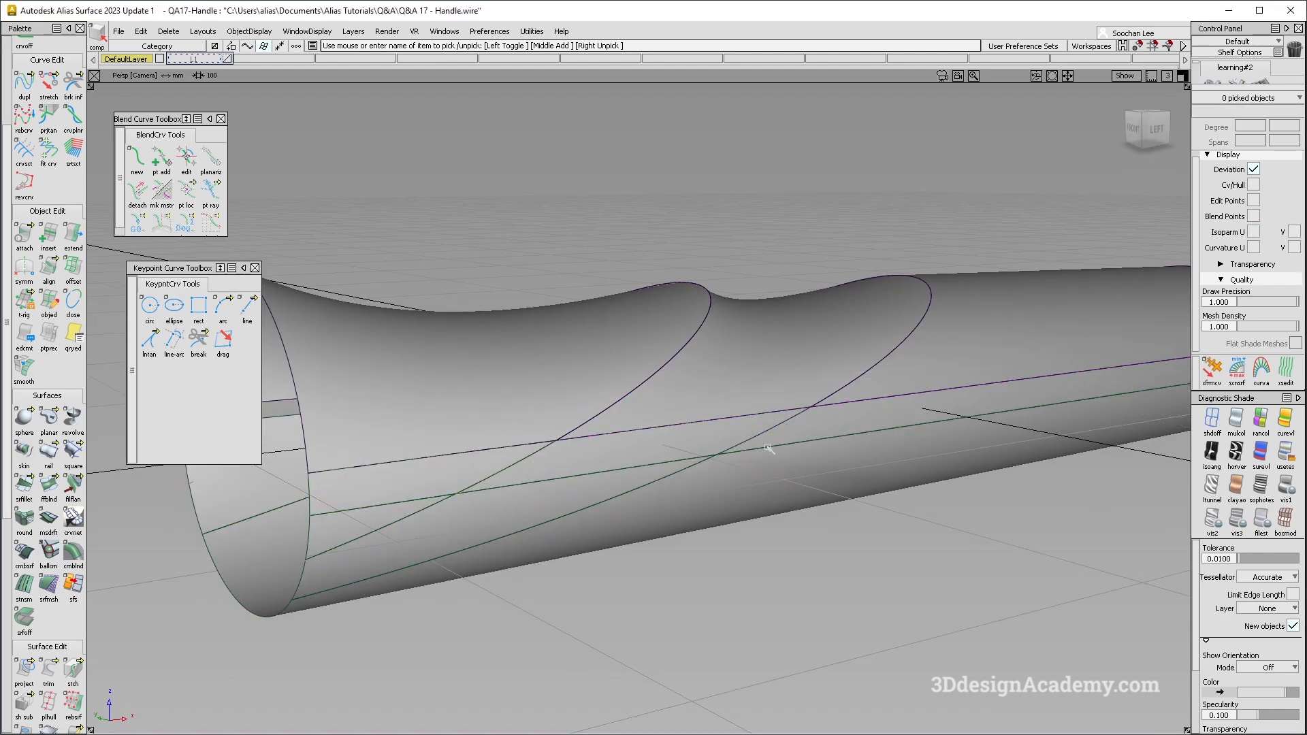
- Check the surface continuity along the edges of the side-seam blends, then remove the continuity locators
{"action": "scroll", "coordinate": [32, 645], "scroll_direction": "down", "scroll_amount": 5}
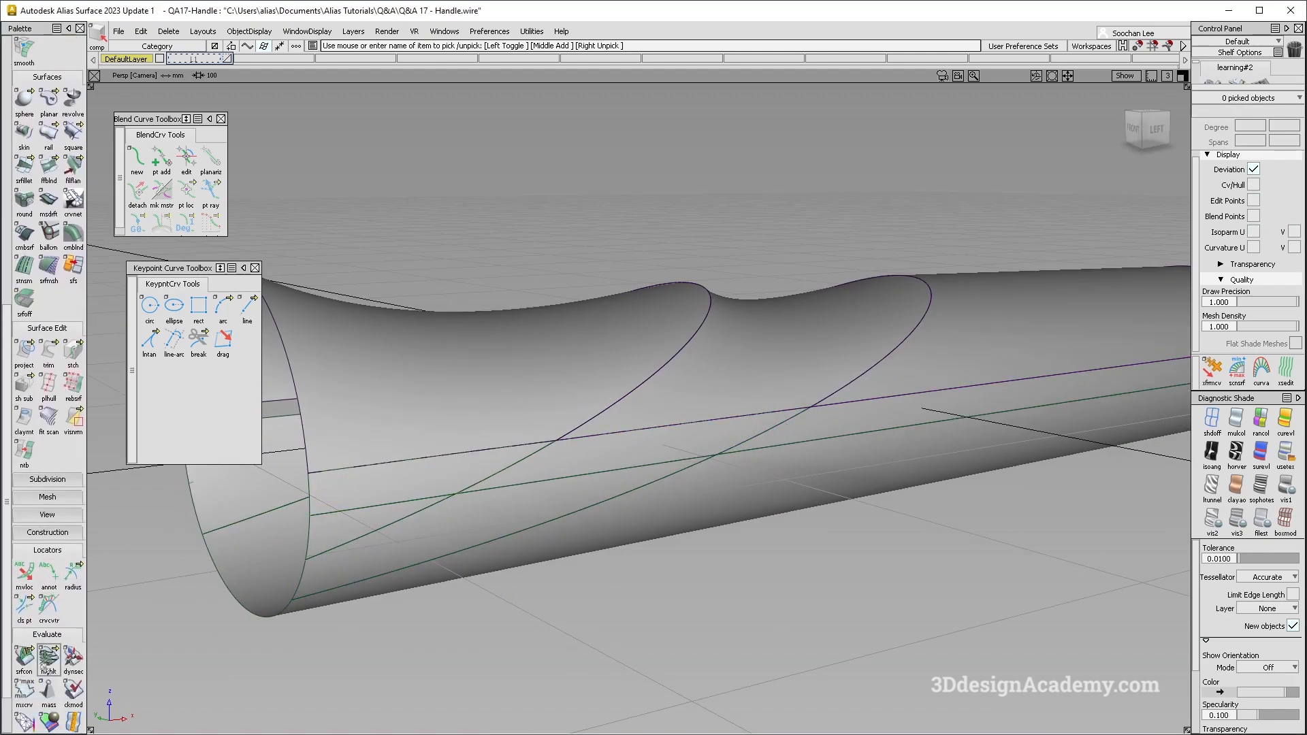
{"action": "left_click", "coordinate": [25, 657]}
{"action": "left_click", "coordinate": [382, 505]}
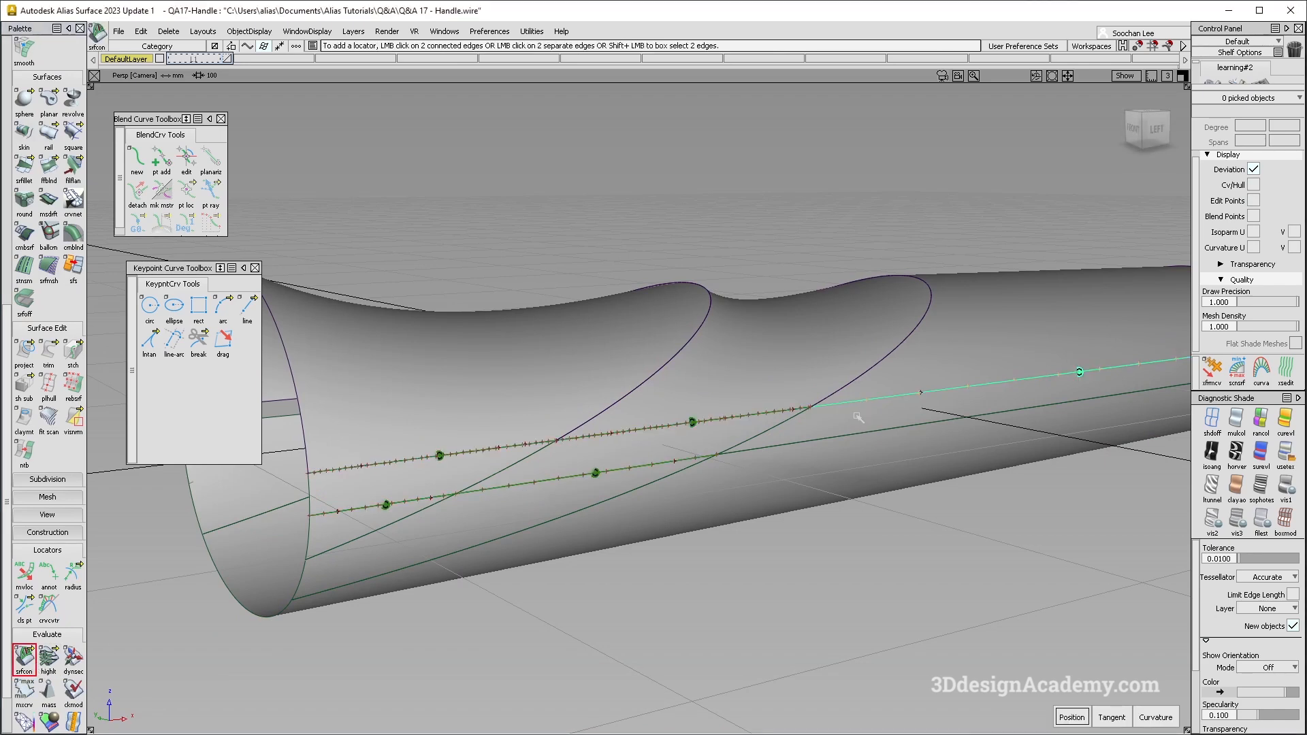
{"action": "left_click", "coordinate": [765, 433]}
{"action": "left_click", "coordinate": [519, 461]}
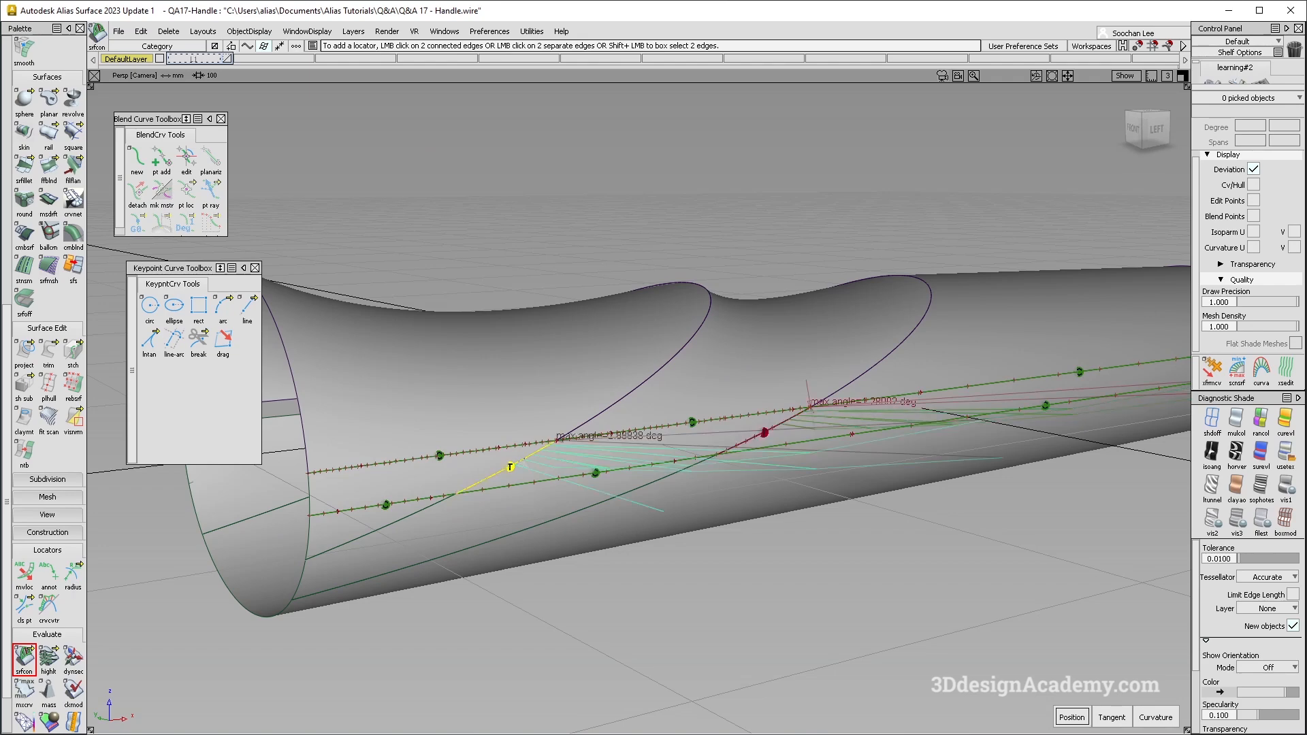
{"action": "key", "text": "Delete"}
{"action": "left_click_drag", "start_coordinate": [502, 472], "coordinate": [517, 531], "text": "alt+shift"}
{"action": "right_click_drag", "start_coordinate": [518, 531], "coordinate": [612, 531], "text": "alt+shift"}
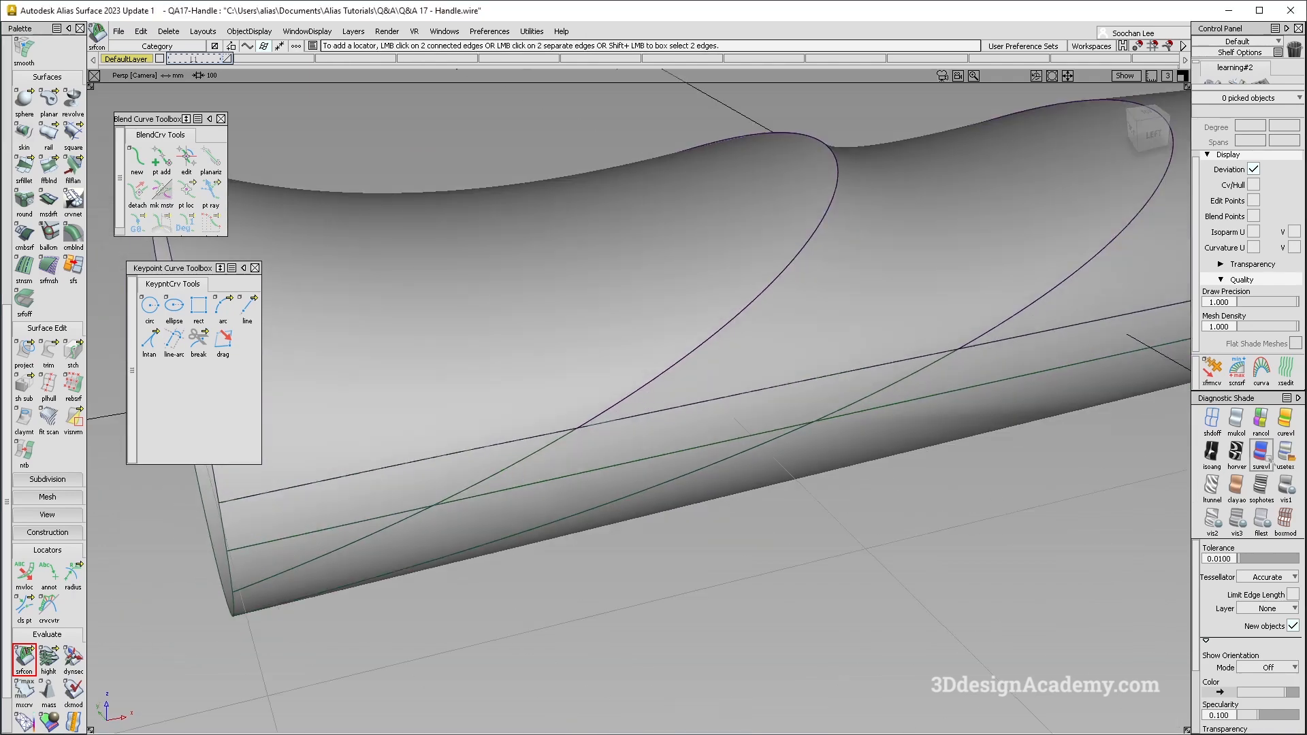
- Apply the Showroom reflection diagnostic shading and examine the highlight flow across the handle's side blends
{"action": "left_click", "coordinate": [1285, 452]}
{"action": "left_click_drag", "start_coordinate": [897, 498], "coordinate": [740, 410], "text": "alt+shift"}
{"action": "right_click_drag", "start_coordinate": [741, 410], "coordinate": [537, 447], "text": "alt+shift"}
{"action": "left_click_drag", "start_coordinate": [546, 409], "coordinate": [479, 504], "text": "ctrl+shift"}
{"action": "left_click_drag", "start_coordinate": [492, 500], "coordinate": [500, 457], "text": "alt+shift"}
{"action": "left_click_drag", "start_coordinate": [495, 401], "coordinate": [429, 500], "text": "ctrl+shift"}
- Delete the two divided surface pieces below the side-seam blends near the handle's open end
{"action": "left_click", "coordinate": [495, 469]}
{"action": "left_click", "coordinate": [507, 506]}
{"action": "left_click_drag", "start_coordinate": [505, 520], "coordinate": [451, 502], "text": "alt+shift"}
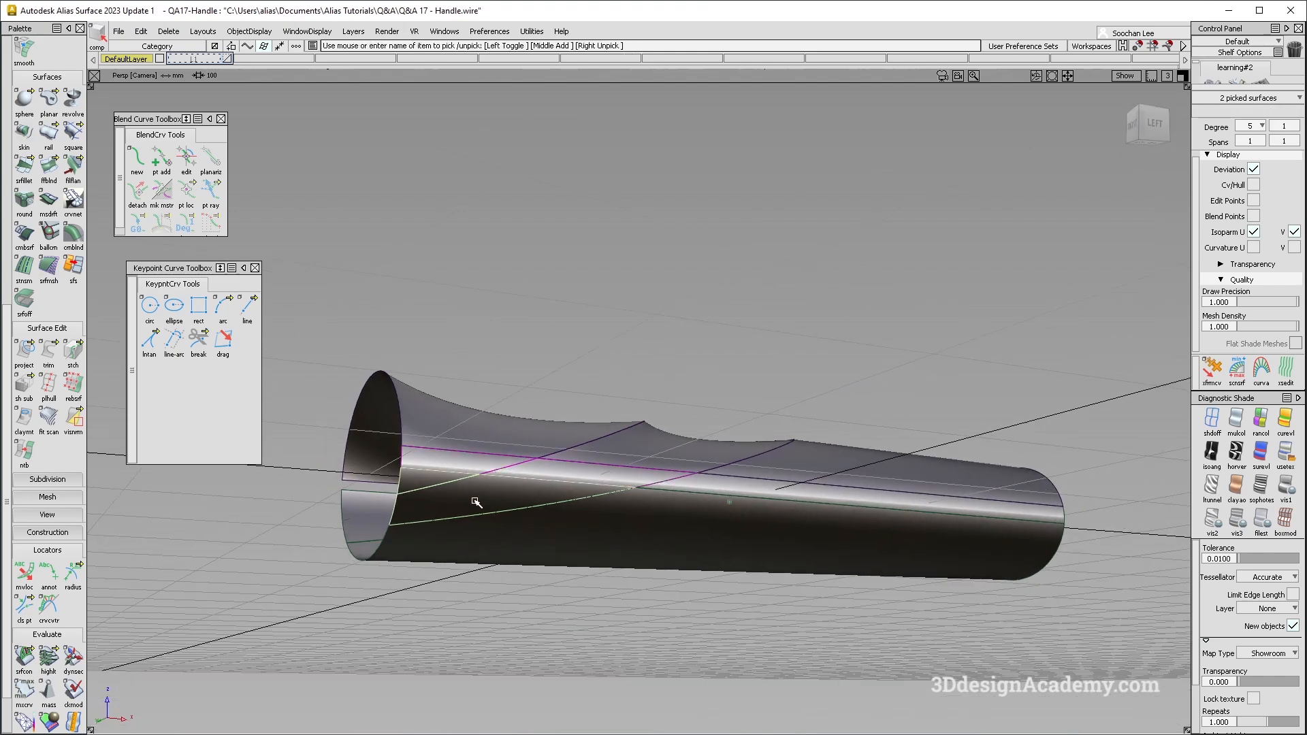
{"action": "key", "text": "Delete"}
- Select all the handle surfaces and delete their construction history
{"action": "left_click", "coordinate": [558, 533]}
{"action": "mouse_move", "coordinate": [528, 543]}
{"action": "left_mouse_down", "text": "alt+shift"}
{"action": "mouse_move", "coordinate": [487, 593]}
{"action": "mouse_move", "coordinate": [545, 587]}
{"action": "left_mouse_up", "text": "alt+shift"}
{"action": "left_click_drag", "start_coordinate": [727, 599], "coordinate": [725, 357], "text": "ctrl+shift"}
{"action": "left_click_drag", "start_coordinate": [868, 317], "coordinate": [686, 499], "text": "ctrl+shift"}
{"action": "left_click_drag", "start_coordinate": [817, 591], "coordinate": [178, 5]}
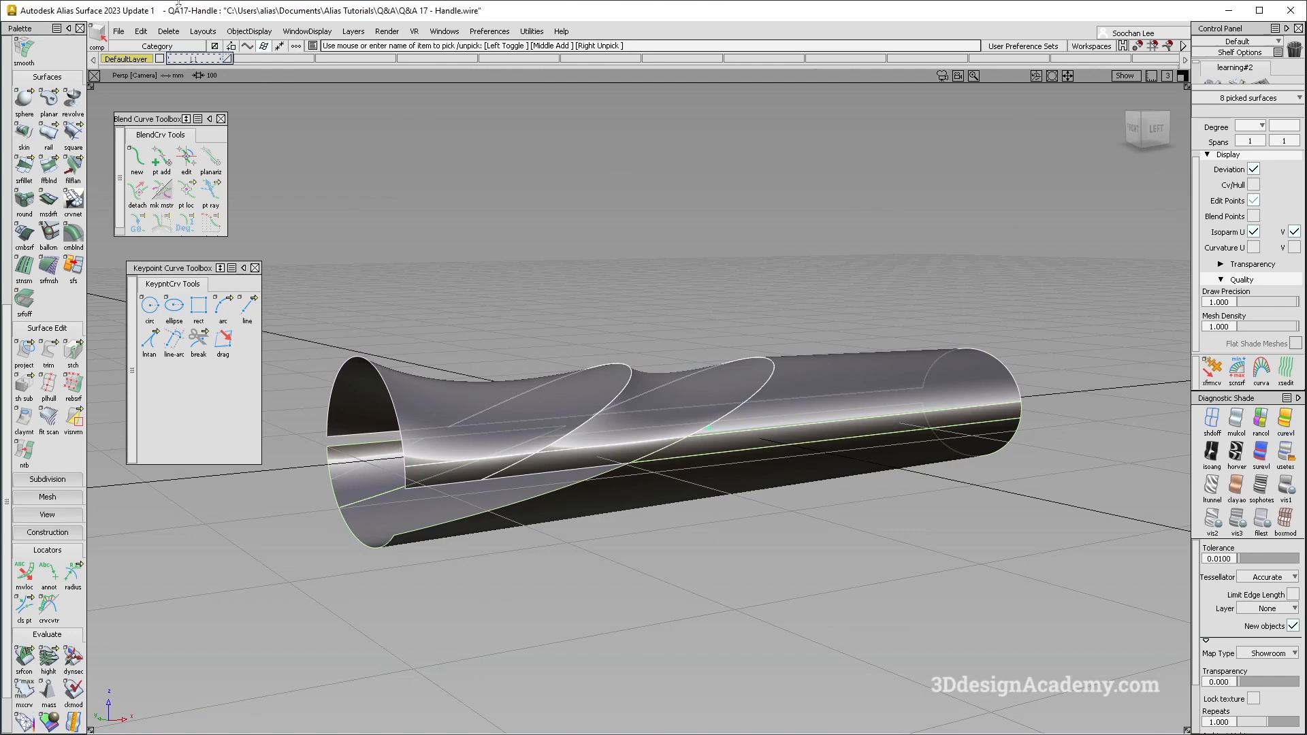
{"action": "left_click", "coordinate": [163, 33]}
{"action": "left_click", "coordinate": [164, 62]}
- Untrim the lower tube surface to restore its full extent
{"action": "left_click_drag", "start_coordinate": [508, 583], "coordinate": [536, 472], "text": "ctrl+shift"}
{"action": "left_click", "coordinate": [592, 498]}
{"action": "left_click", "coordinate": [48, 351]}
{"action": "left_click_drag", "start_coordinate": [545, 538], "coordinate": [585, 570], "text": "alt+shift"}
{"action": "left_click", "coordinate": [584, 482]}
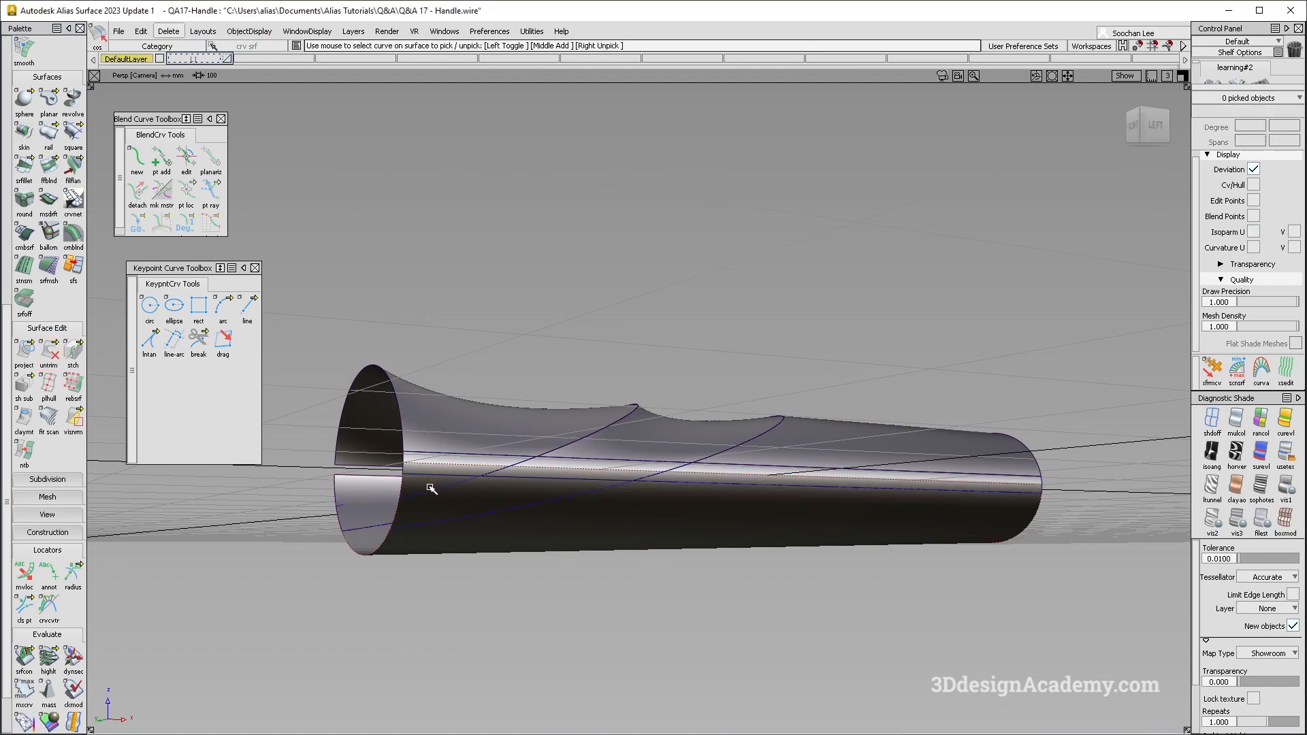
- Delete the leftover curves-on-surface lying on the lower tube surface
{"action": "key", "text": "Delete"}
{"action": "key", "text": "Return"}
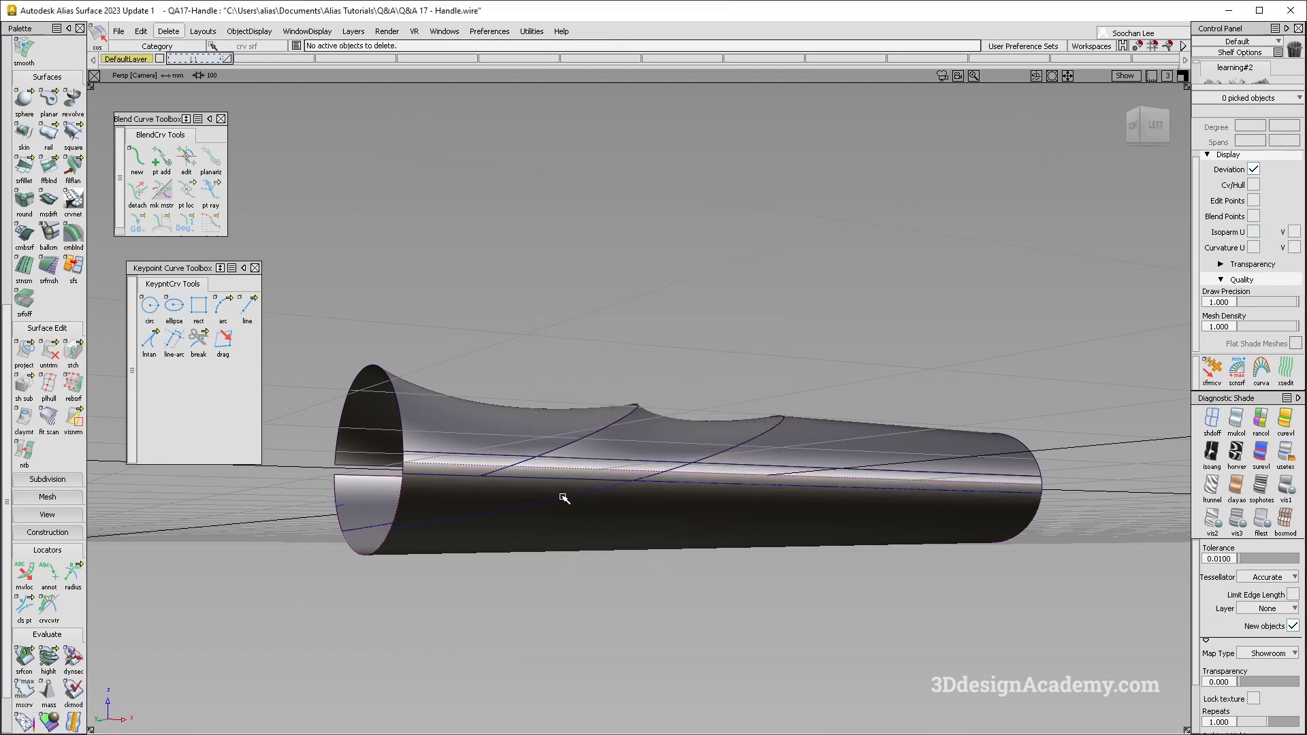
{"action": "key", "text": "Delete"}
{"action": "key", "text": "Return"}
- Retrim the lower tube surface, keeping its lower region, with Extend enabled and set to Selected for the curve end
{"action": "left_click_drag", "start_coordinate": [48, 351], "coordinate": [76, 352]}
{"action": "left_click", "coordinate": [520, 517]}
{"action": "double_click", "coordinate": [51, 362]}
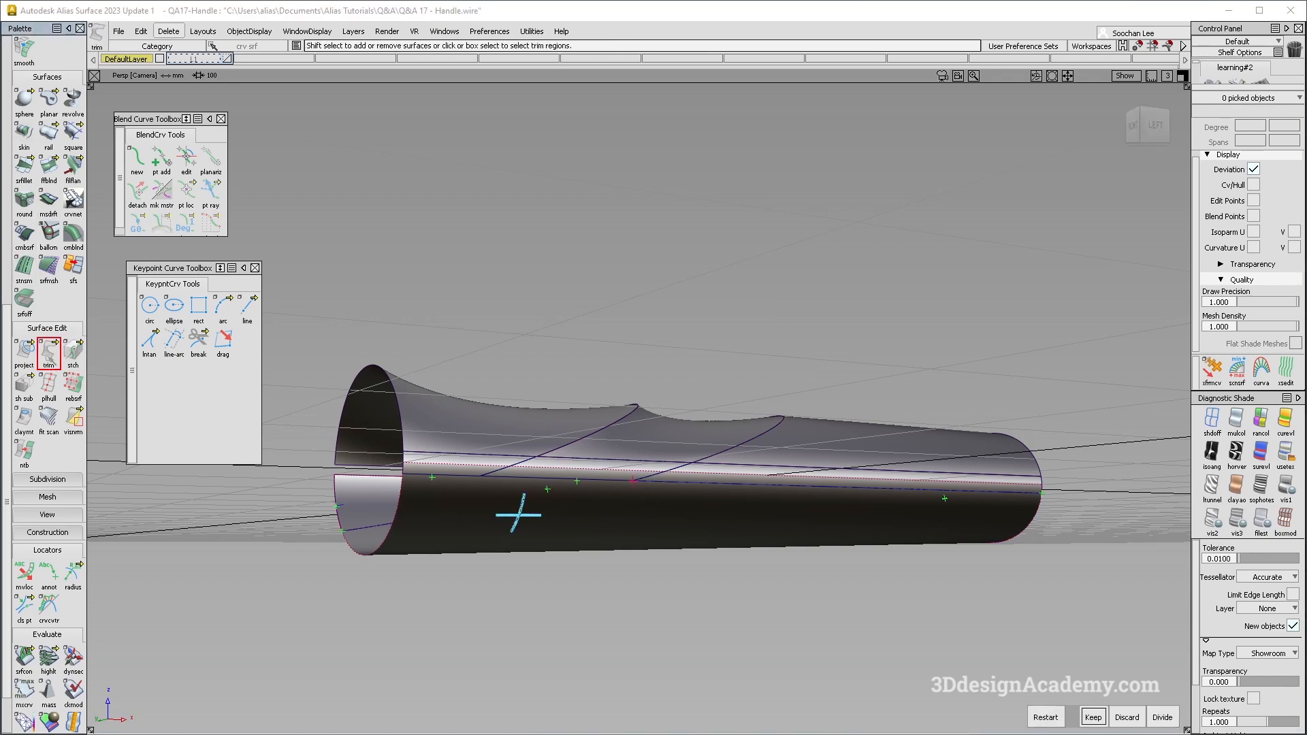
{"action": "left_click", "coordinate": [912, 234]}
{"action": "left_click", "coordinate": [948, 249]}
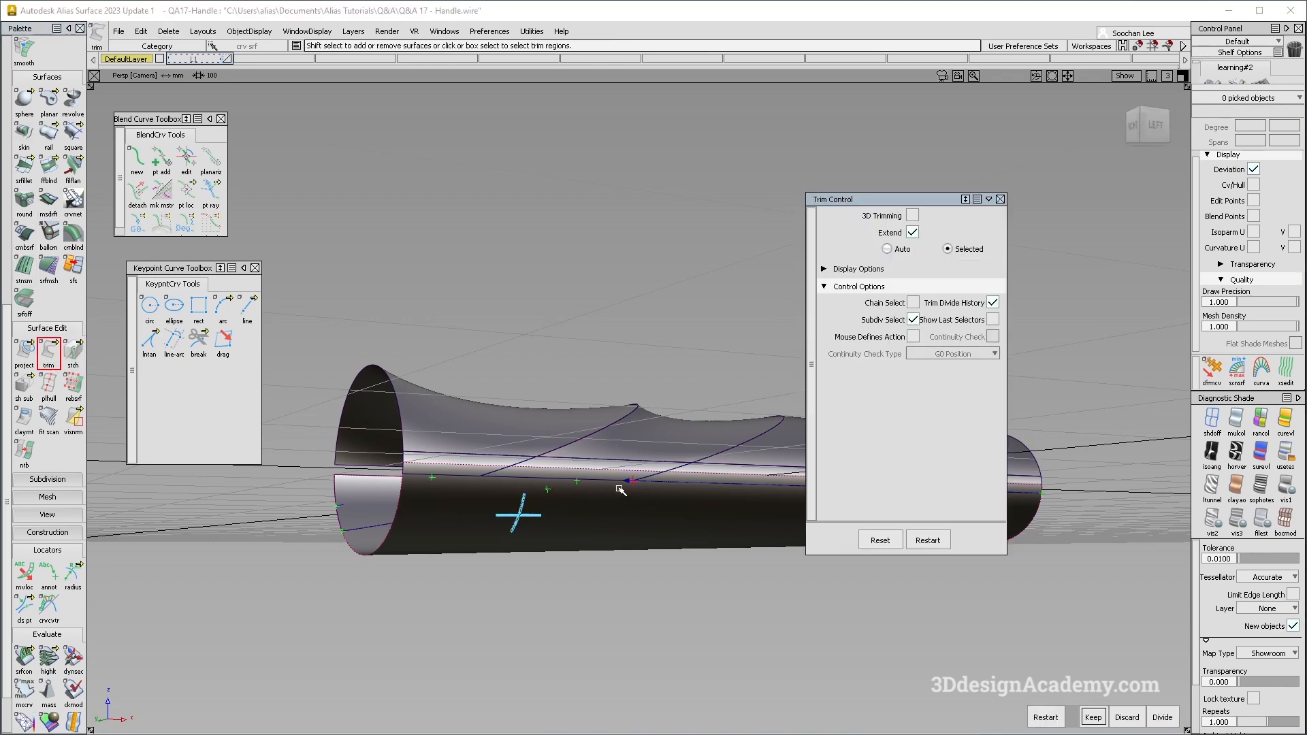
{"action": "left_click", "coordinate": [625, 479]}
{"action": "key", "text": "space"}
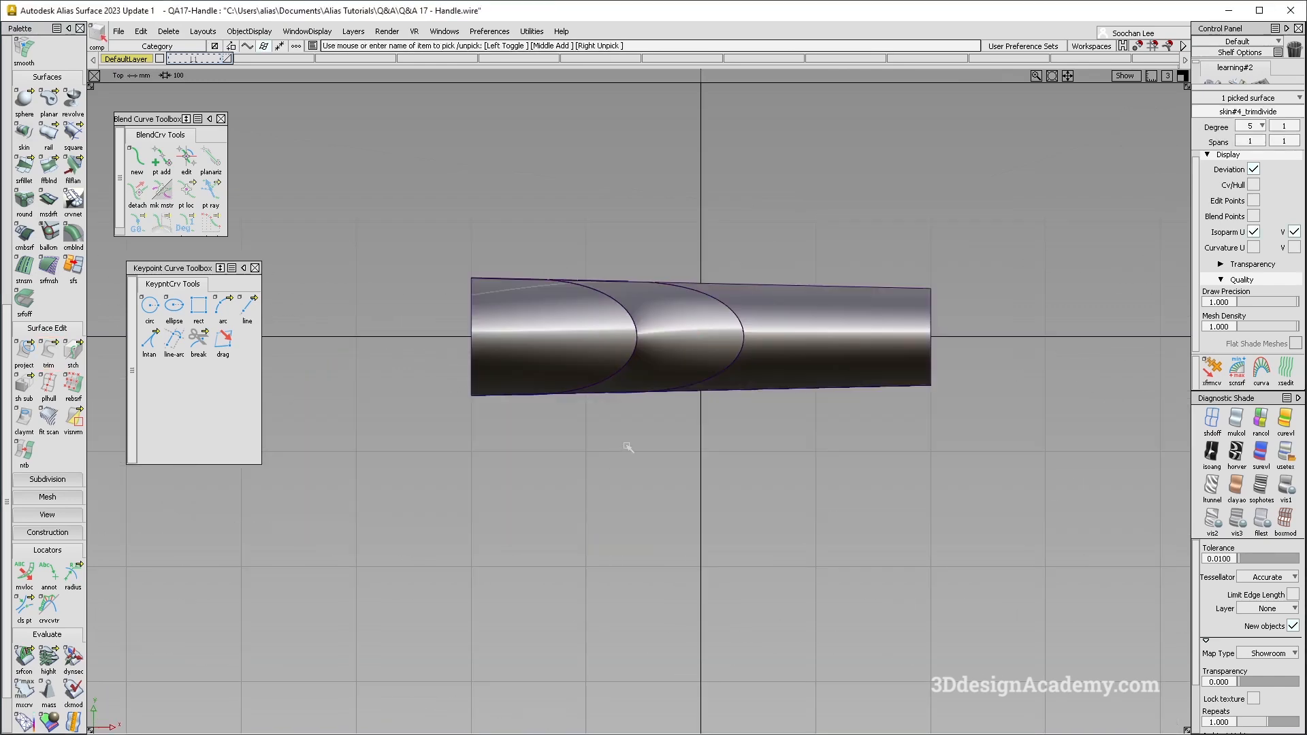
- In the top view, draw a straight edit-point curve along the handle's centre axis, extending past both ends
{"action": "middle_click_drag", "start_coordinate": [628, 447], "coordinate": [574, 529], "text": "alt+shift"}
{"action": "left_click", "coordinate": [574, 529]}
{"action": "scroll", "coordinate": [73, 128], "scroll_direction": "up", "scroll_amount": 8}
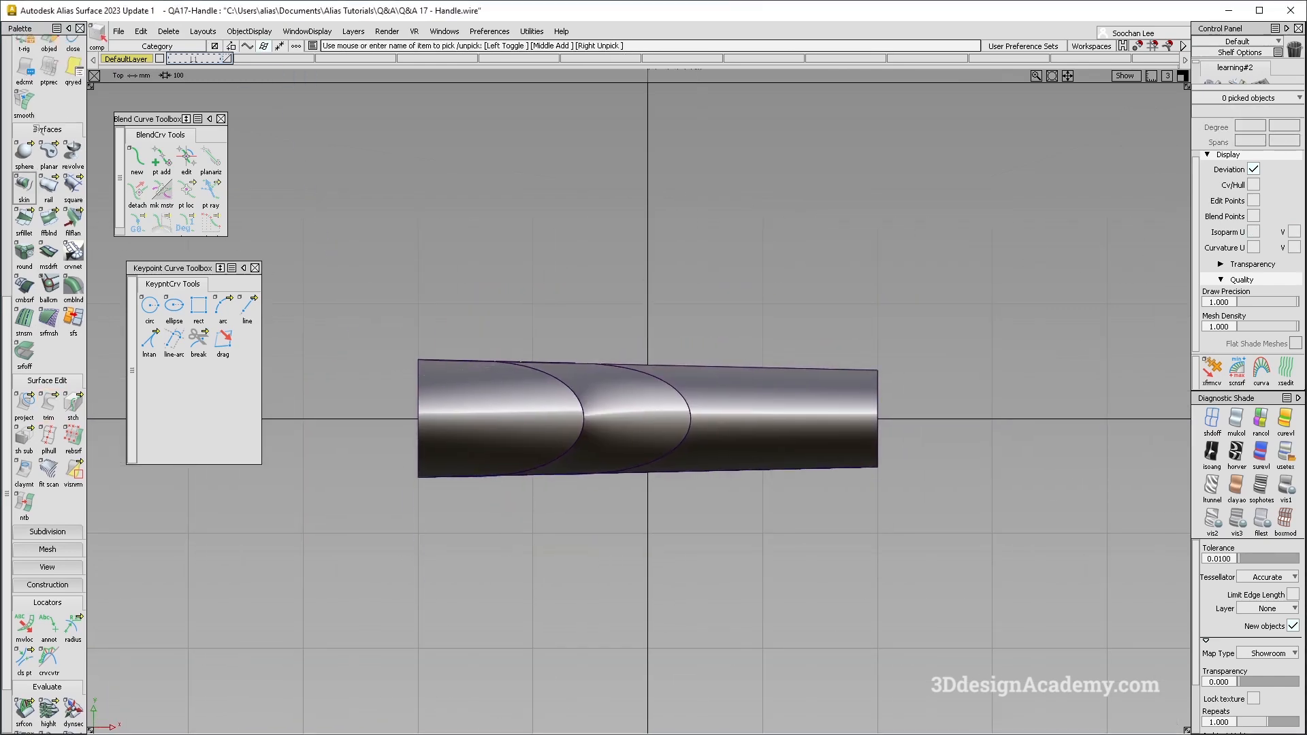
{"action": "scroll", "coordinate": [61, 116], "scroll_direction": "up", "scroll_amount": 4}
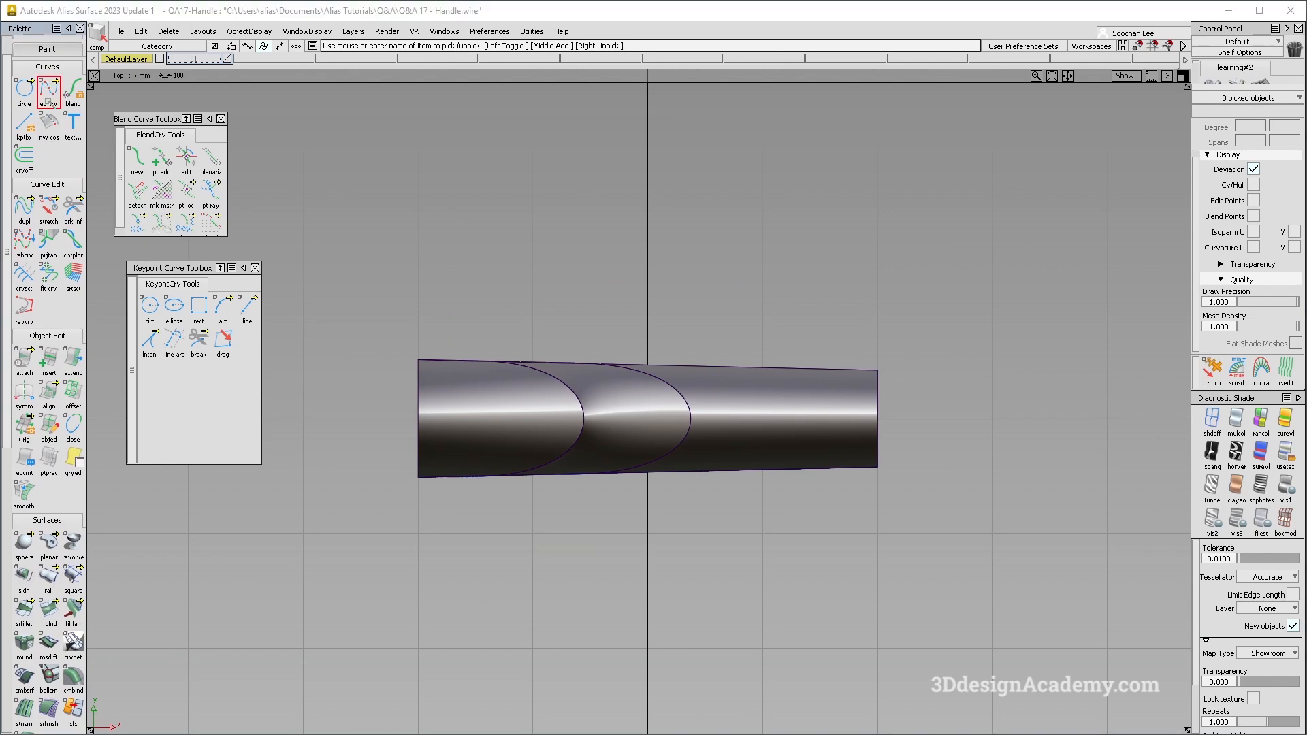
{"action": "left_click", "coordinate": [304, 420], "text": "alt"}
{"action": "middle_click", "coordinate": [1082, 466]}
- Project the centre-axis curve onto the handle surfaces from the top view
{"action": "scroll", "coordinate": [49, 613], "scroll_direction": "down", "scroll_amount": 8}
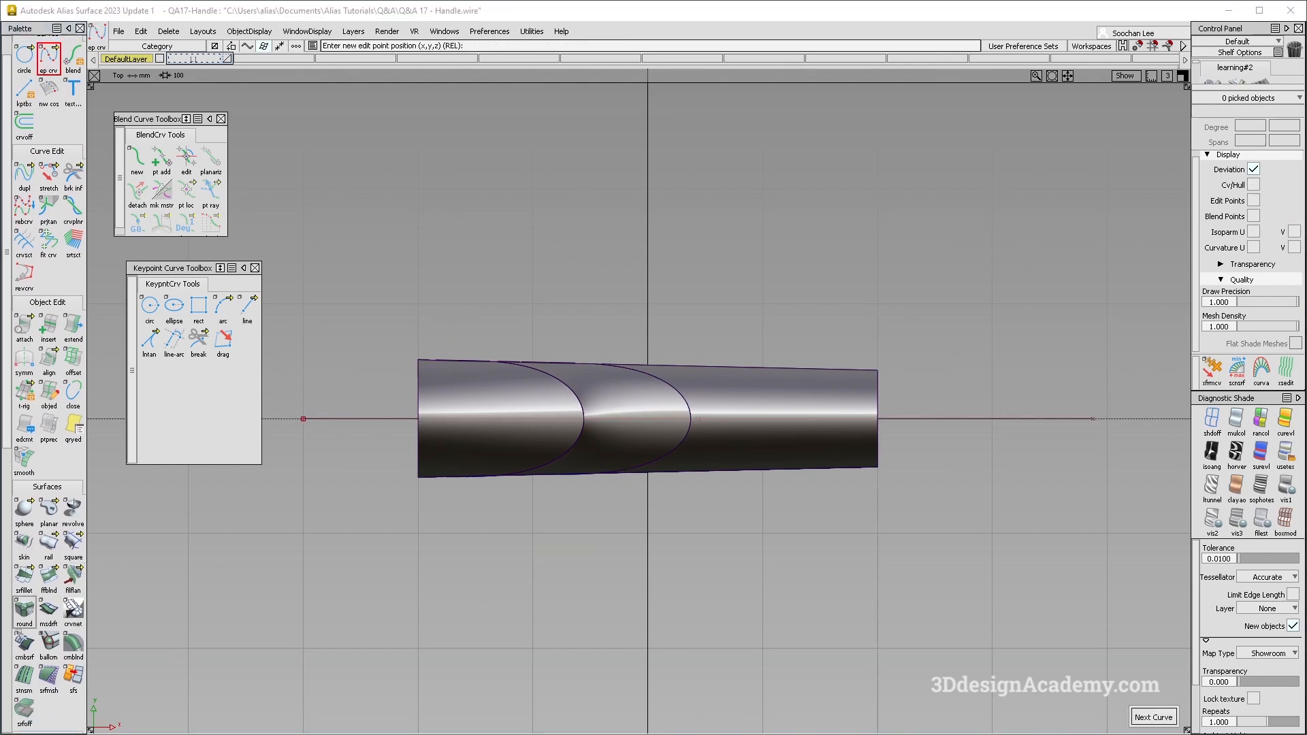
{"action": "left_click", "coordinate": [25, 618]}
{"action": "key", "text": "space"}
{"action": "left_click_drag", "start_coordinate": [350, 431], "coordinate": [619, 504]}
{"action": "key", "text": "space"}
- Trim the handle surfaces along the projected centre curve, keeping only the near-side half
{"action": "left_click", "coordinate": [49, 619]}
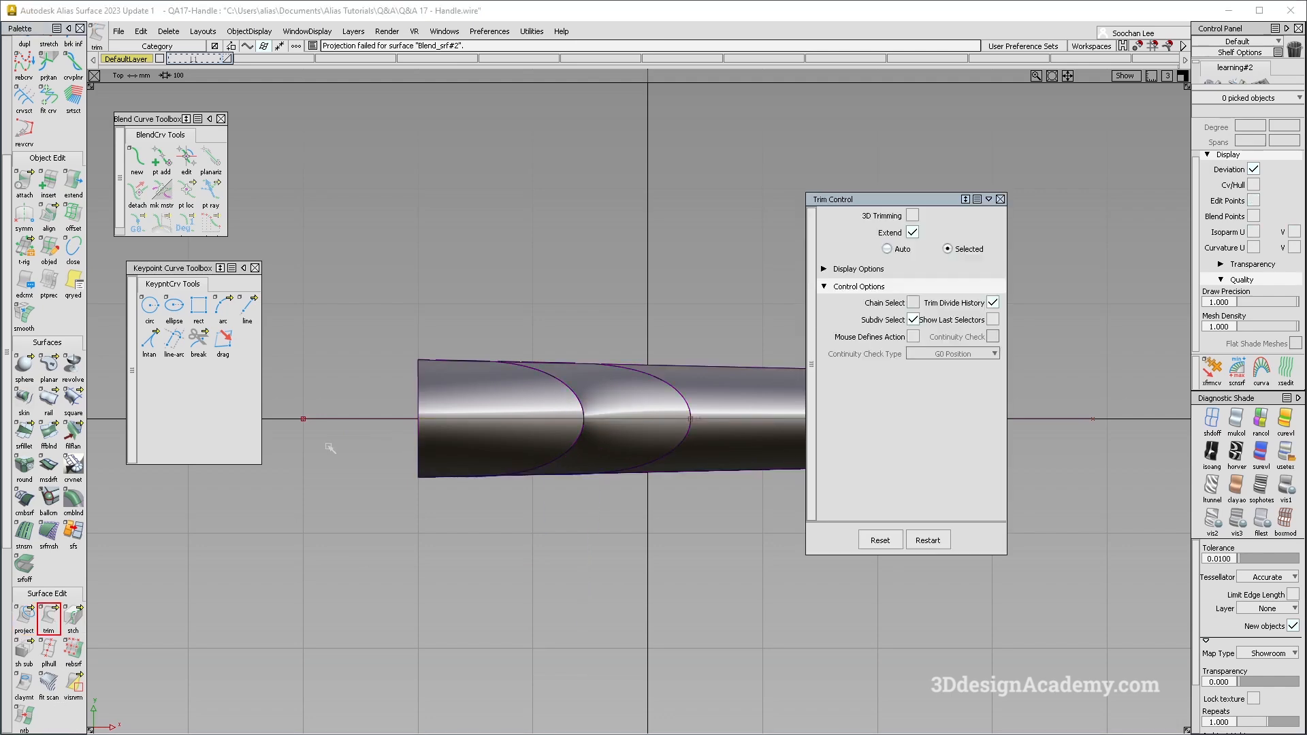
{"action": "left_click_drag", "start_coordinate": [343, 443], "coordinate": [632, 511]}
{"action": "left_click", "coordinate": [1000, 200]}
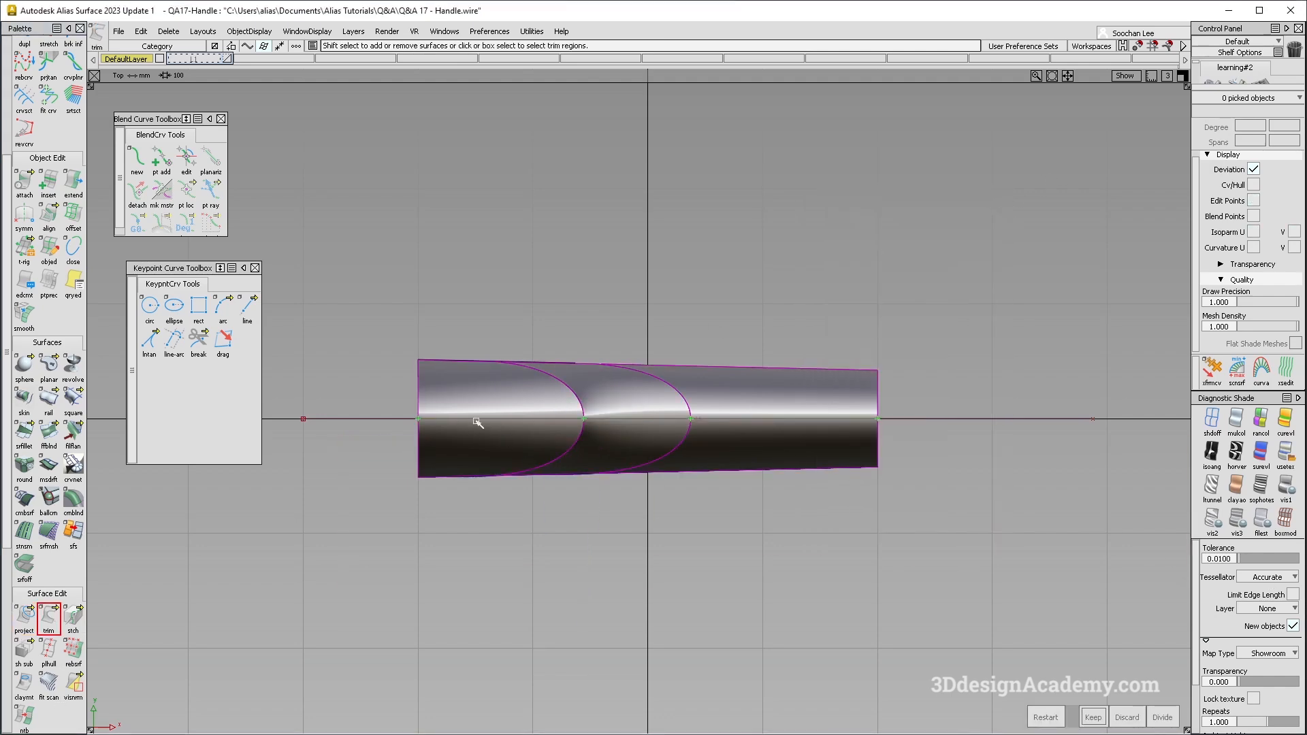
{"action": "left_click_drag", "start_coordinate": [1101, 552], "coordinate": [1101, 553]}
{"action": "key", "text": "space"}
{"action": "left_click_drag", "start_coordinate": [576, 354], "coordinate": [412, 395]}
{"action": "key", "text": "Delete"}
- Delete the leftover untrimmed surface on the far side of the handle's open end
{"action": "left_click", "coordinate": [746, 448]}
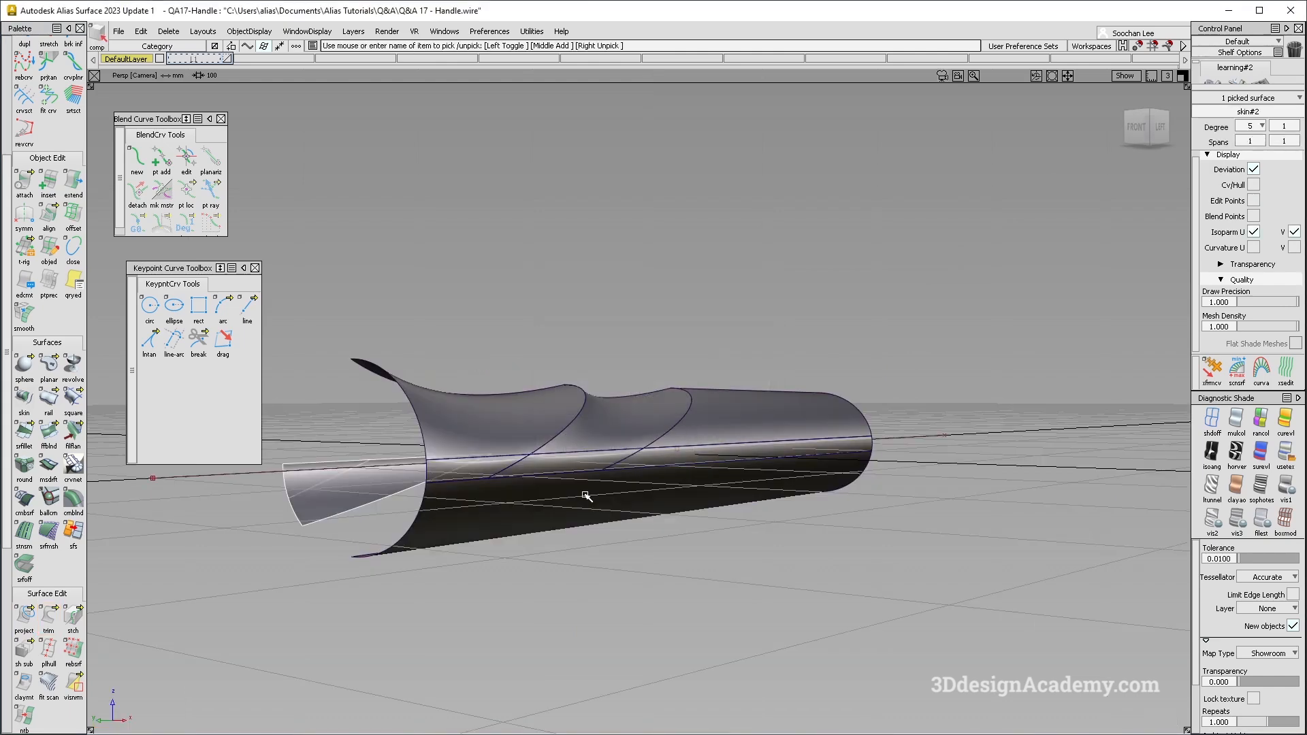
{"action": "left_click_drag", "start_coordinate": [230, 502], "coordinate": [290, 495]}
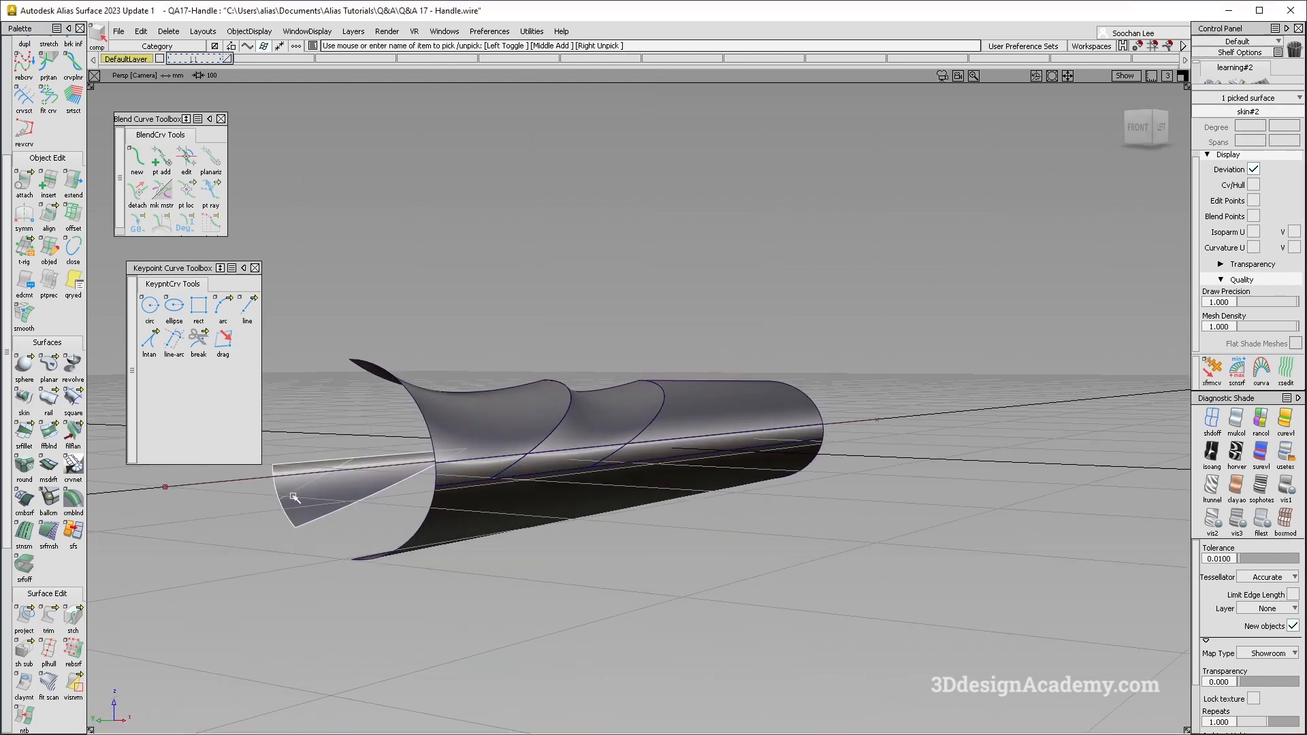
{"action": "key", "text": "Delete"}
{"action": "key", "text": "Return"}
- Mirror-duplicate all the half-handle surfaces across the centre plane and switch to the multi-colour shading
{"action": "left_click_drag", "start_coordinate": [583, 317], "coordinate": [395, 456], "text": "ctrl+shift"}
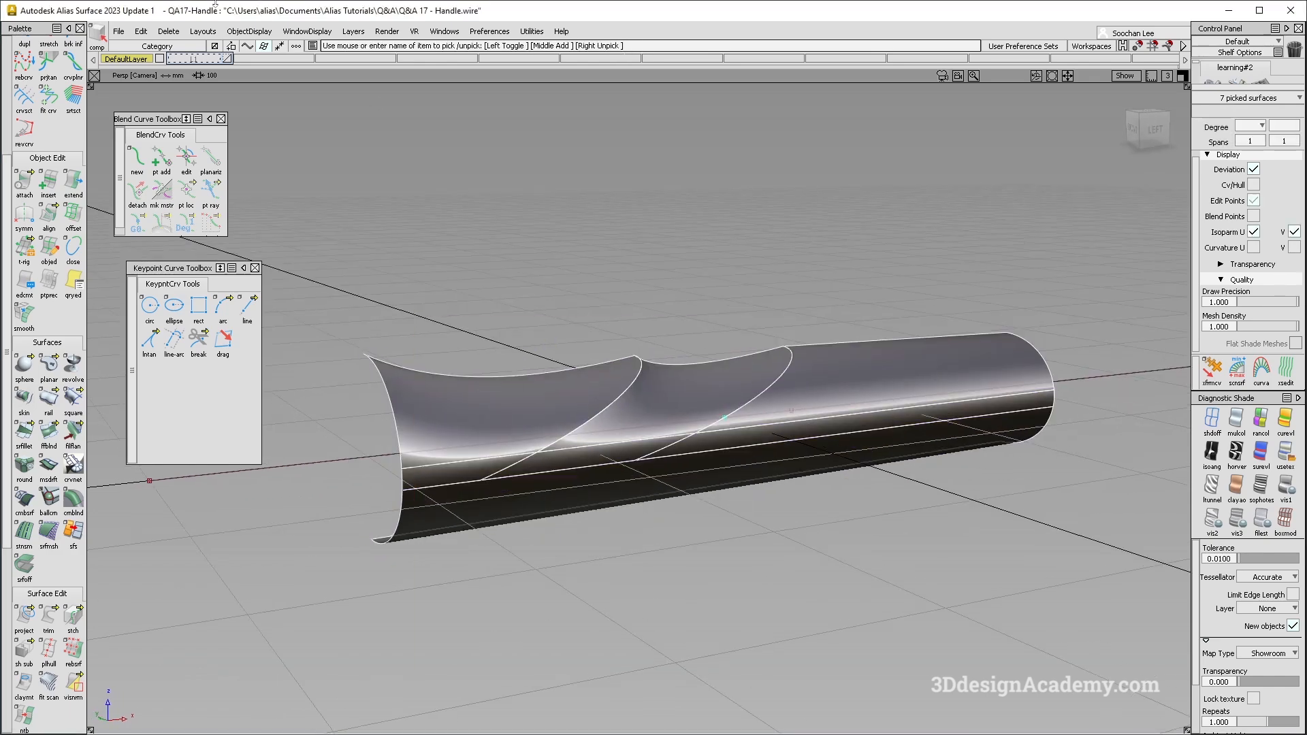
{"action": "left_click", "coordinate": [141, 31]}
{"action": "mouse_move", "coordinate": [179, 148]}
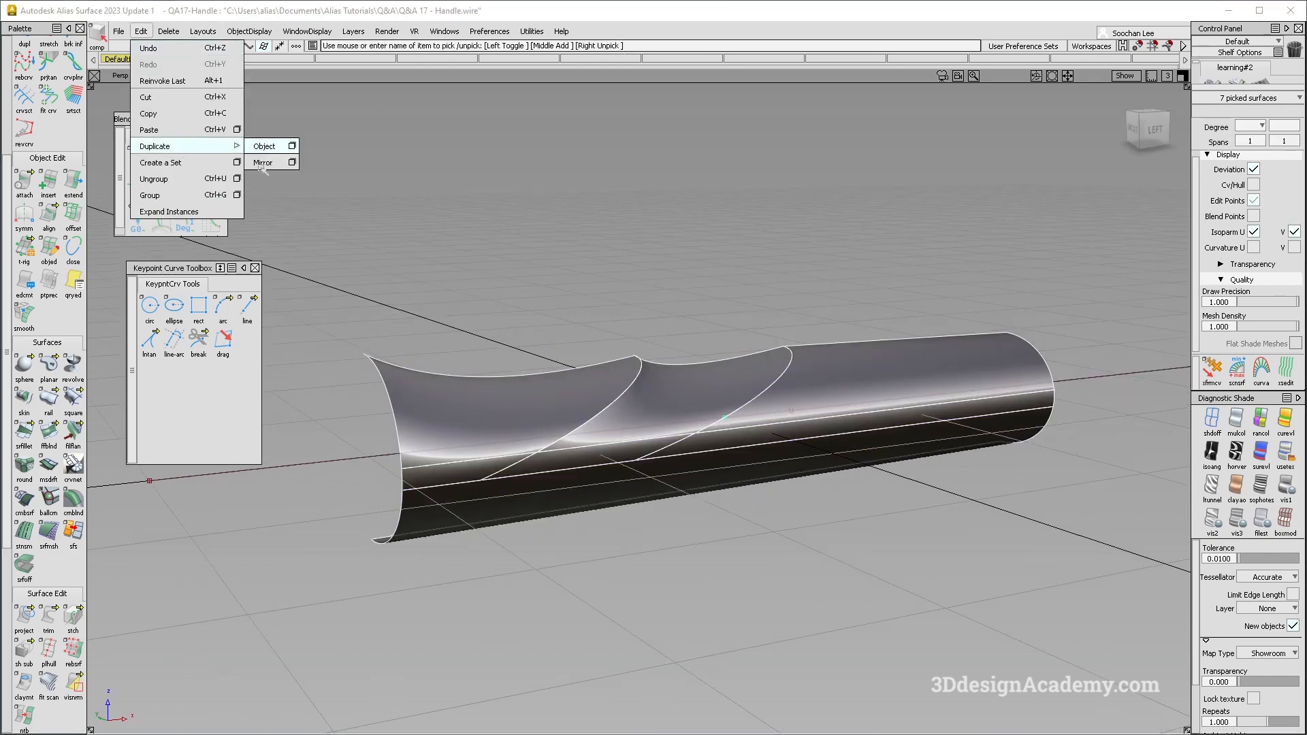
{"action": "left_click", "coordinate": [265, 145]}
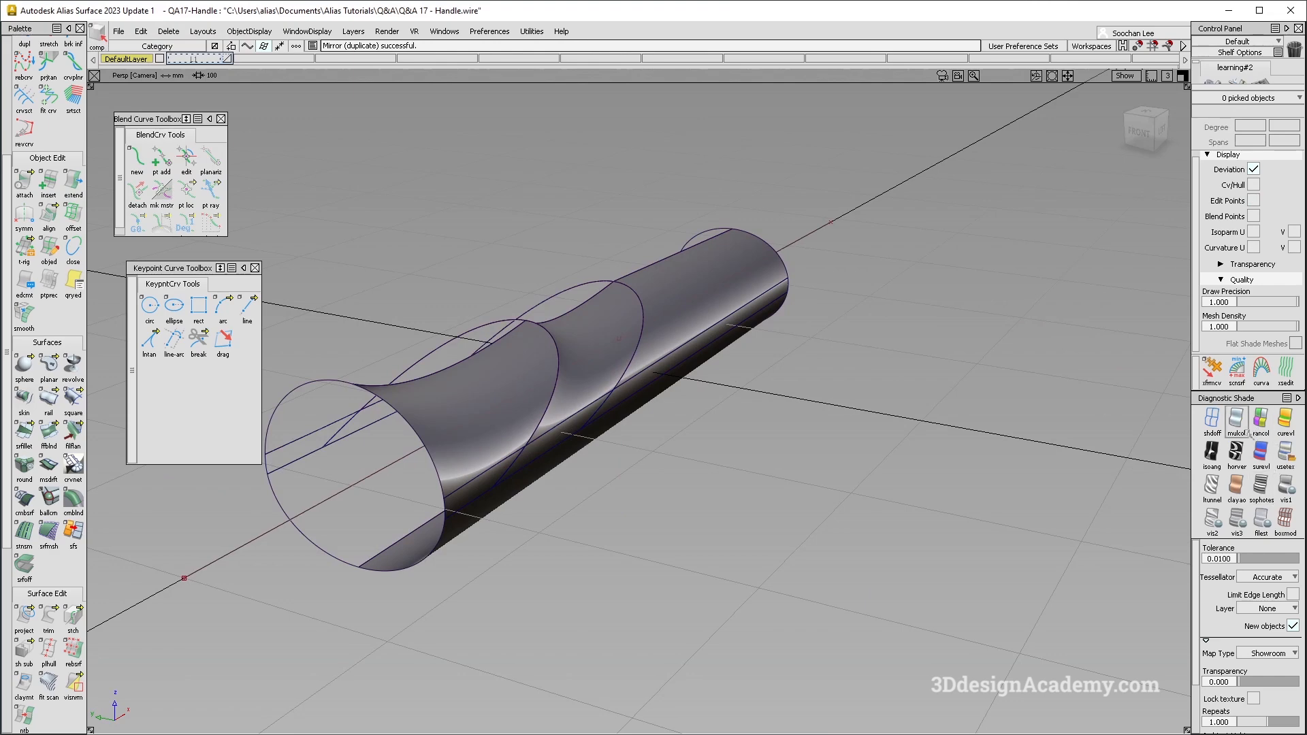
{"action": "left_click", "coordinate": [1239, 426]}
{"action": "mouse_move", "coordinate": [575, 447]}
{"action": "left_mouse_down", "text": "alt+shift"}
{"action": "mouse_move", "coordinate": [502, 469]}
{"action": "mouse_move", "coordinate": [598, 441]}
{"action": "left_mouse_up", "text": "alt+shift"}
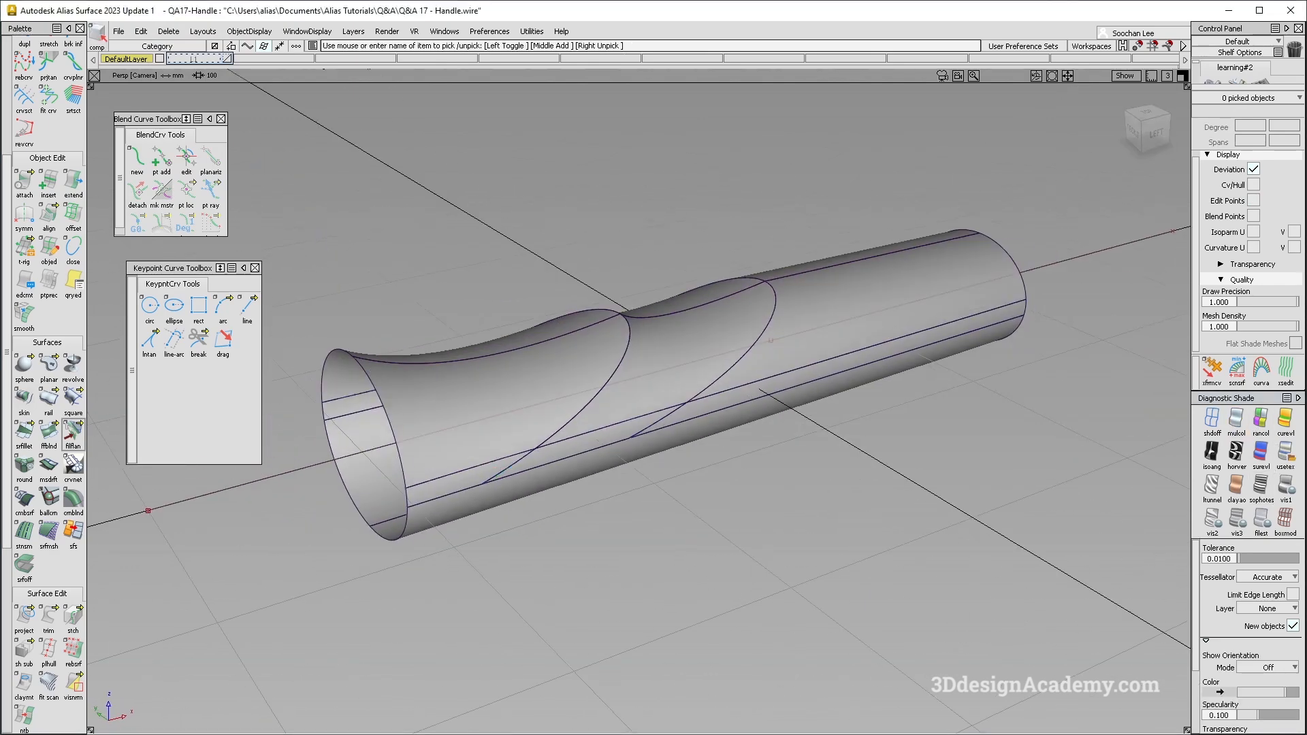
- Cap both open ends of the handle with planar surfaces
{"action": "scroll", "coordinate": [58, 543], "scroll_direction": "down", "scroll_amount": 5}
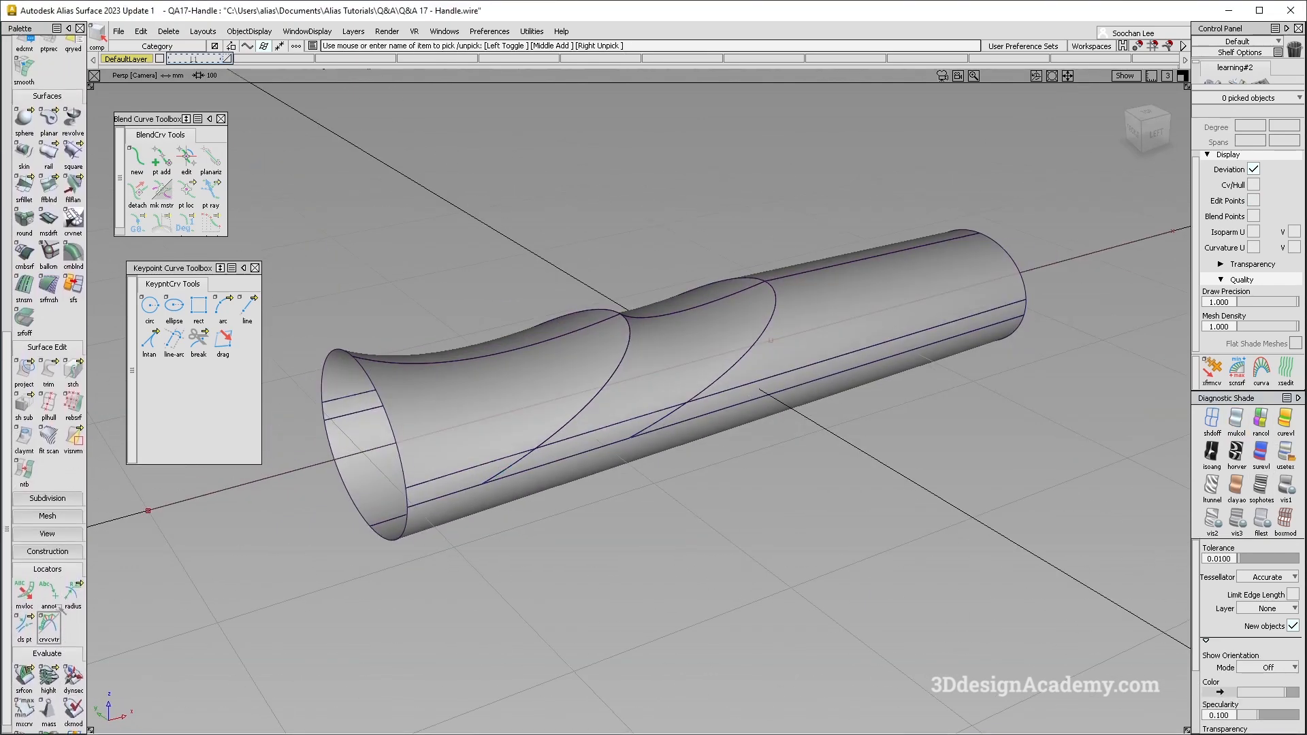
{"action": "scroll", "coordinate": [80, 419], "scroll_direction": "up", "scroll_amount": 4}
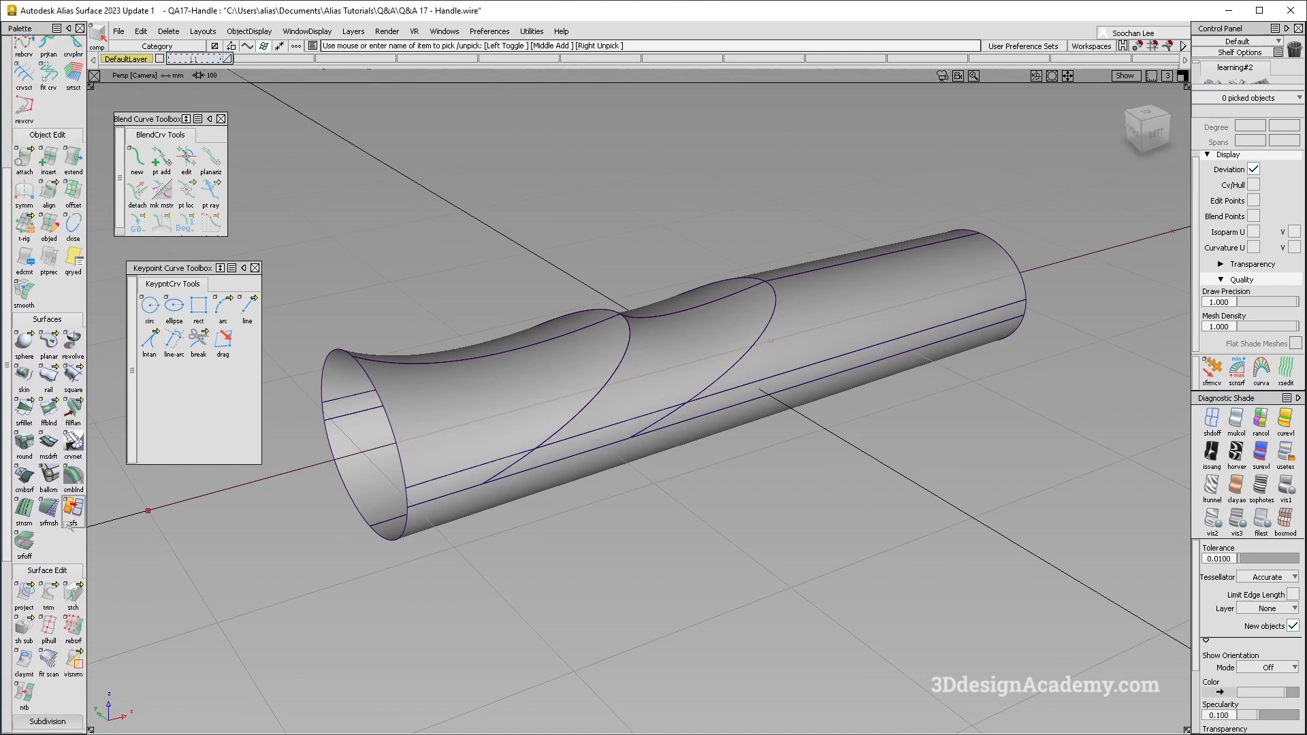
{"action": "left_click", "coordinate": [50, 342]}
{"action": "left_click", "coordinate": [392, 427]}
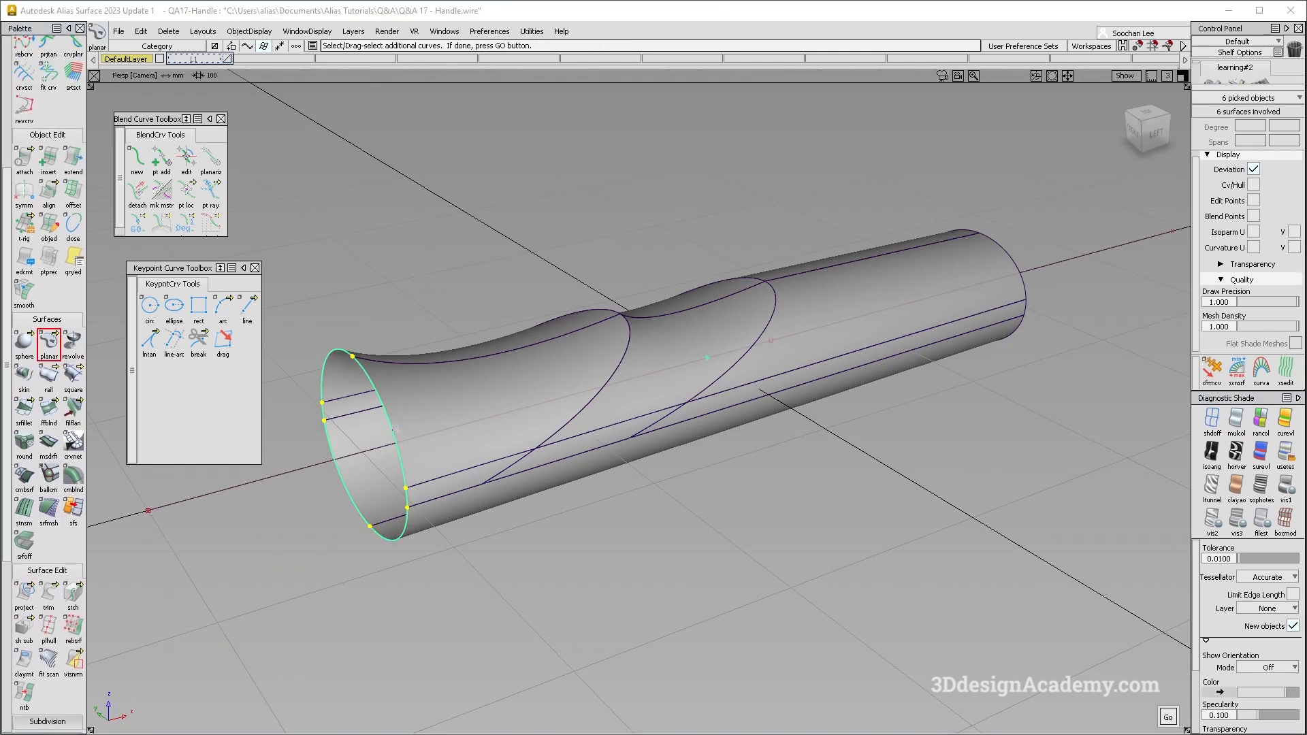
{"action": "left_click", "coordinate": [1008, 260]}
{"action": "key", "text": "space"}
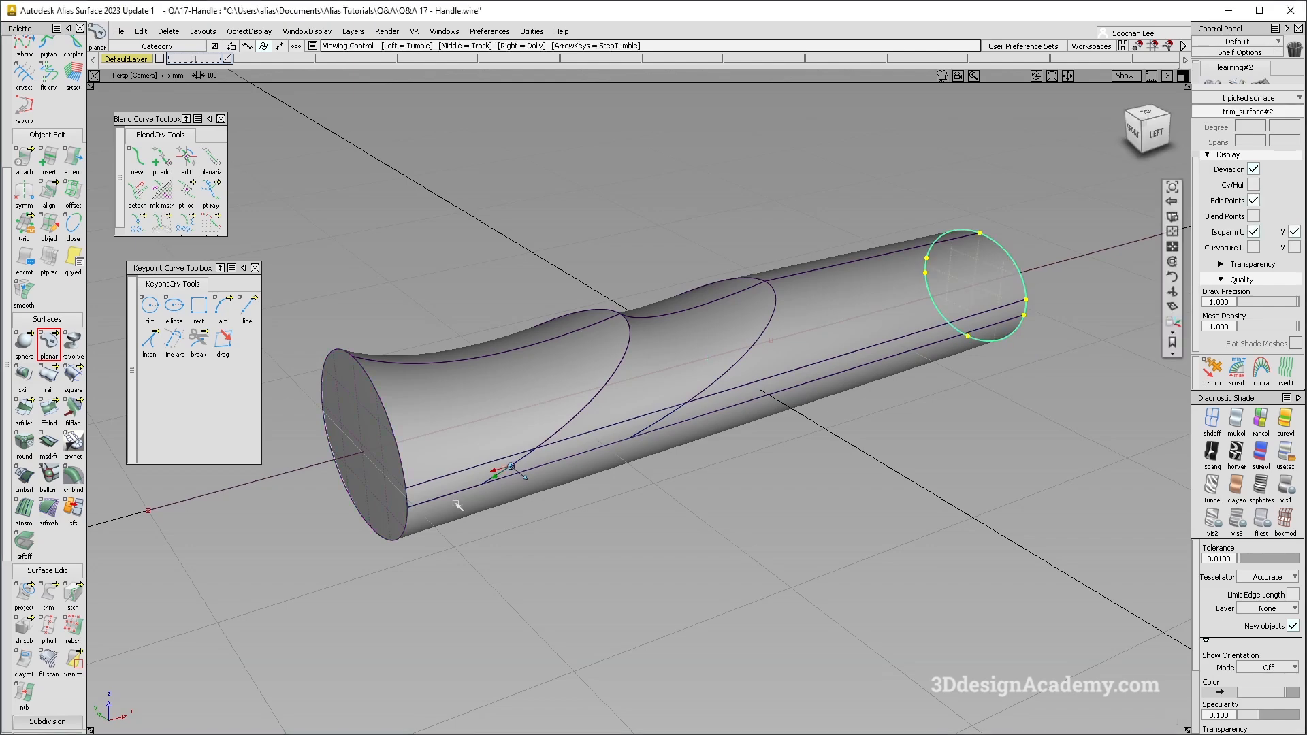
{"action": "left_click", "coordinate": [435, 604]}
- Set up a surface fillet with the G2 Curvature section type and a form factor of 1
{"action": "left_click_drag", "start_coordinate": [449, 499], "coordinate": [431, 452], "text": "alt+shift"}
{"action": "left_click_drag", "start_coordinate": [415, 365], "coordinate": [455, 510], "text": "alt+shift"}
{"action": "left_click", "coordinate": [27, 412]}
{"action": "left_click", "coordinate": [952, 216]}
{"action": "left_click", "coordinate": [942, 247]}
{"action": "left_click", "coordinate": [953, 277]}
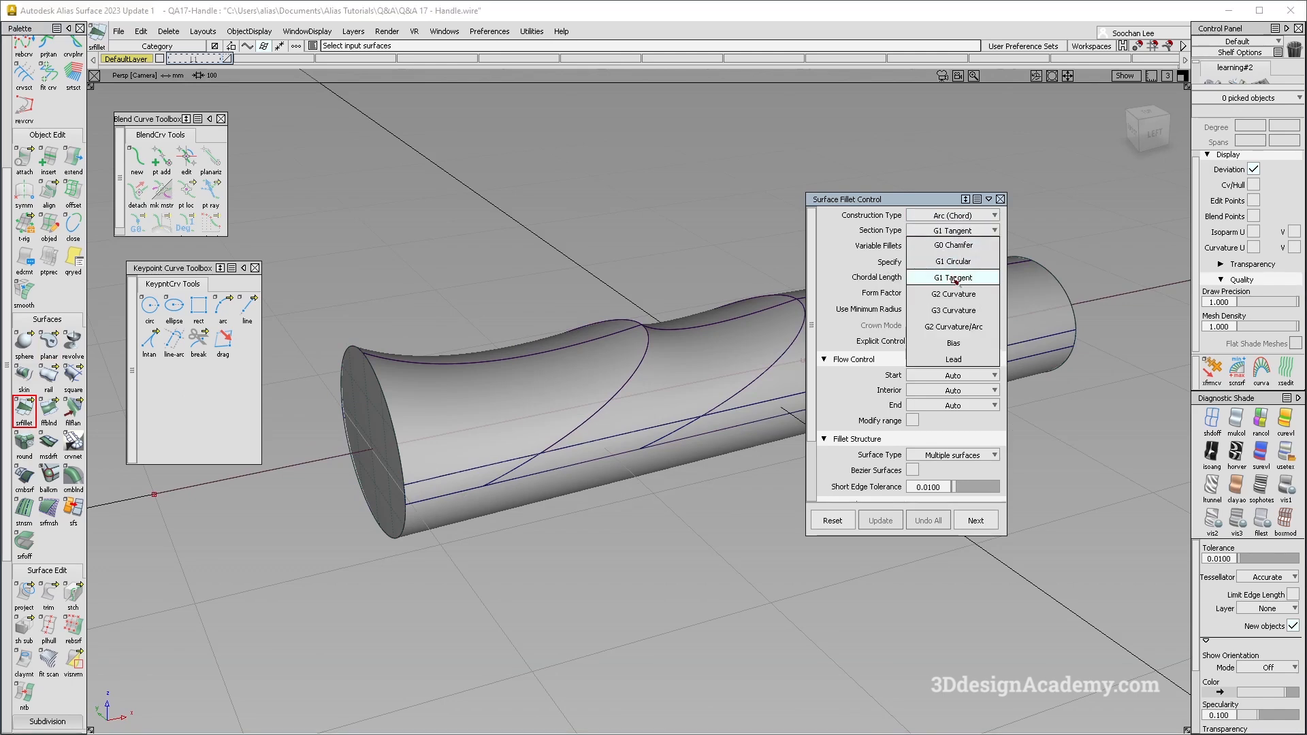
{"action": "left_click", "coordinate": [952, 293]}
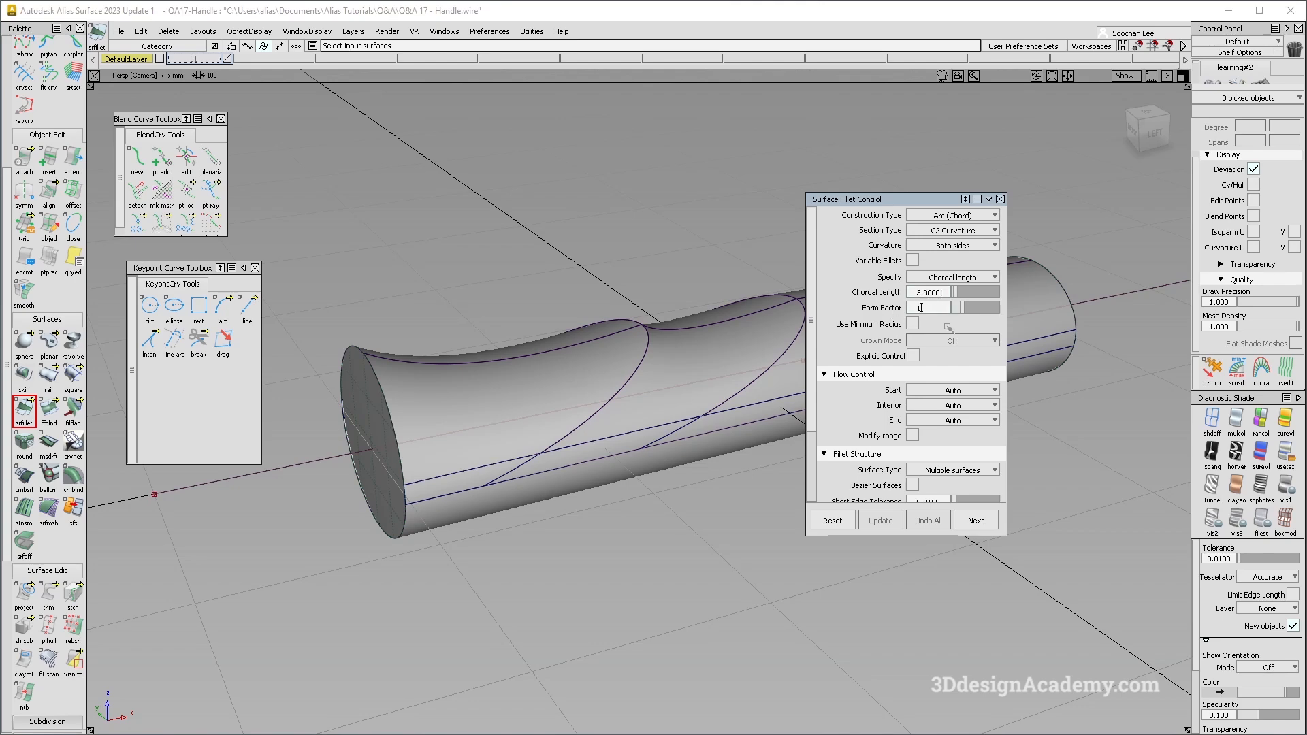
- Fillet the edges between the end caps and the tube surfaces with a chordal length of 3
{"action": "left_click_drag", "start_coordinate": [541, 477], "coordinate": [452, 502], "text": "alt+shift"}
{"action": "left_click_drag", "start_coordinate": [330, 289], "coordinate": [435, 561]}
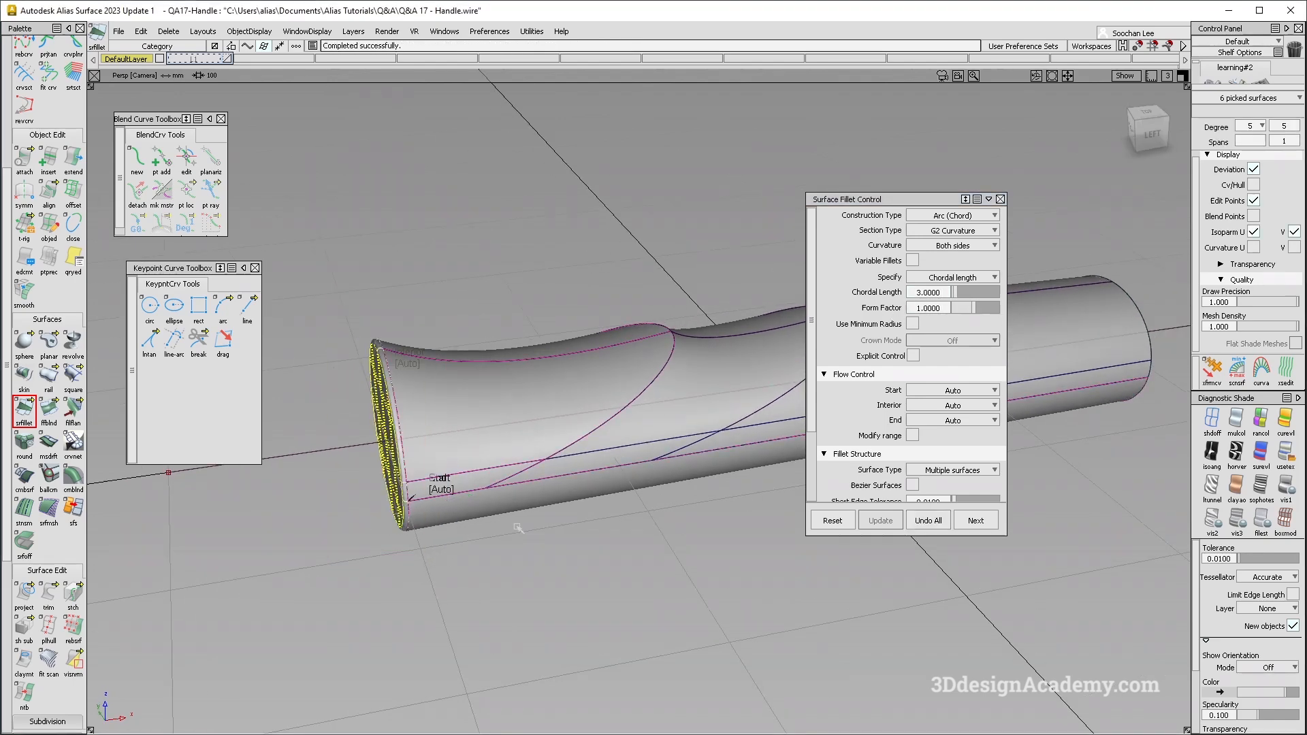
{"action": "middle_click_drag", "start_coordinate": [629, 387], "coordinate": [333, 397], "text": "alt+shift"}
{"action": "left_click_drag", "start_coordinate": [746, 460], "coordinate": [747, 461]}
{"action": "key", "text": "space"}
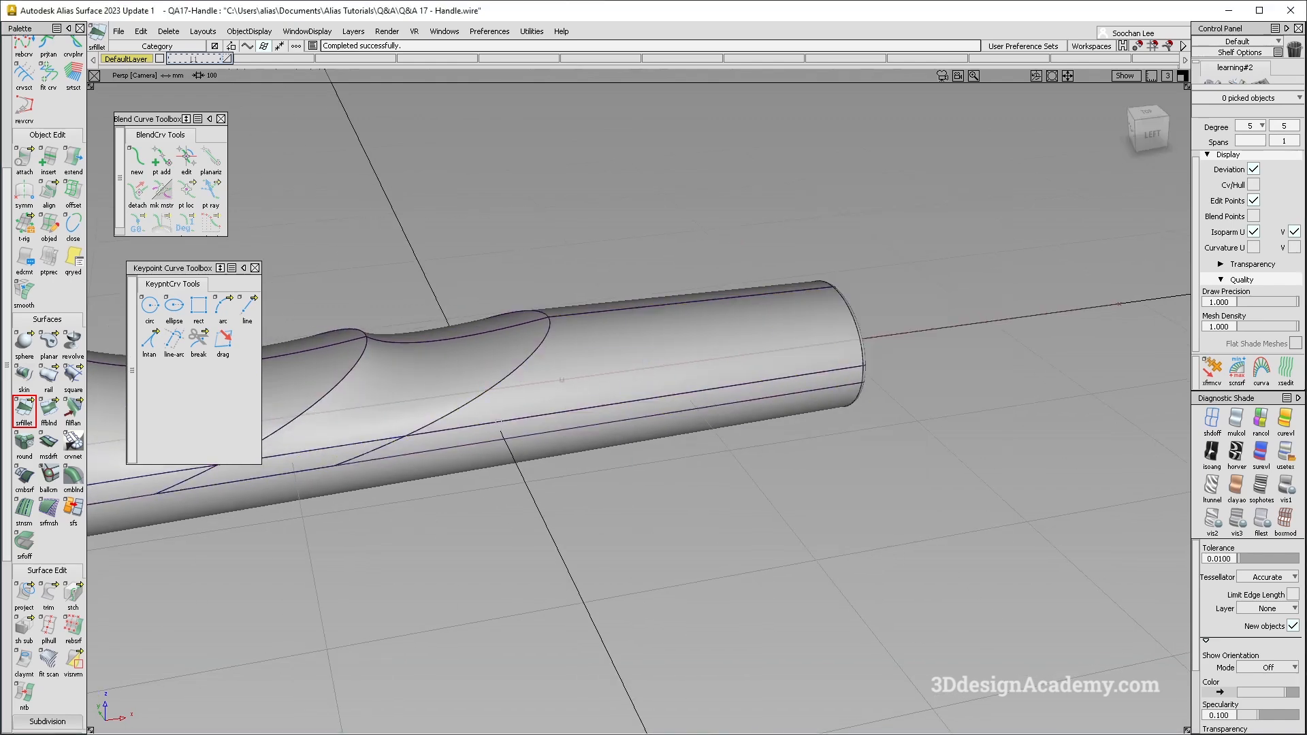
- Close the fillet settings and hide the model lines and grid to view the shaded handle
{"action": "left_click_drag", "start_coordinate": [537, 381], "coordinate": [795, 325], "text": "alt+shift"}
{"action": "key", "text": "alt+m"}
{"action": "left_click", "coordinate": [1000, 200]}
{"action": "key", "text": "alt+g"}
{"action": "left_click_drag", "start_coordinate": [688, 367], "coordinate": [752, 432], "text": "alt+shift"}
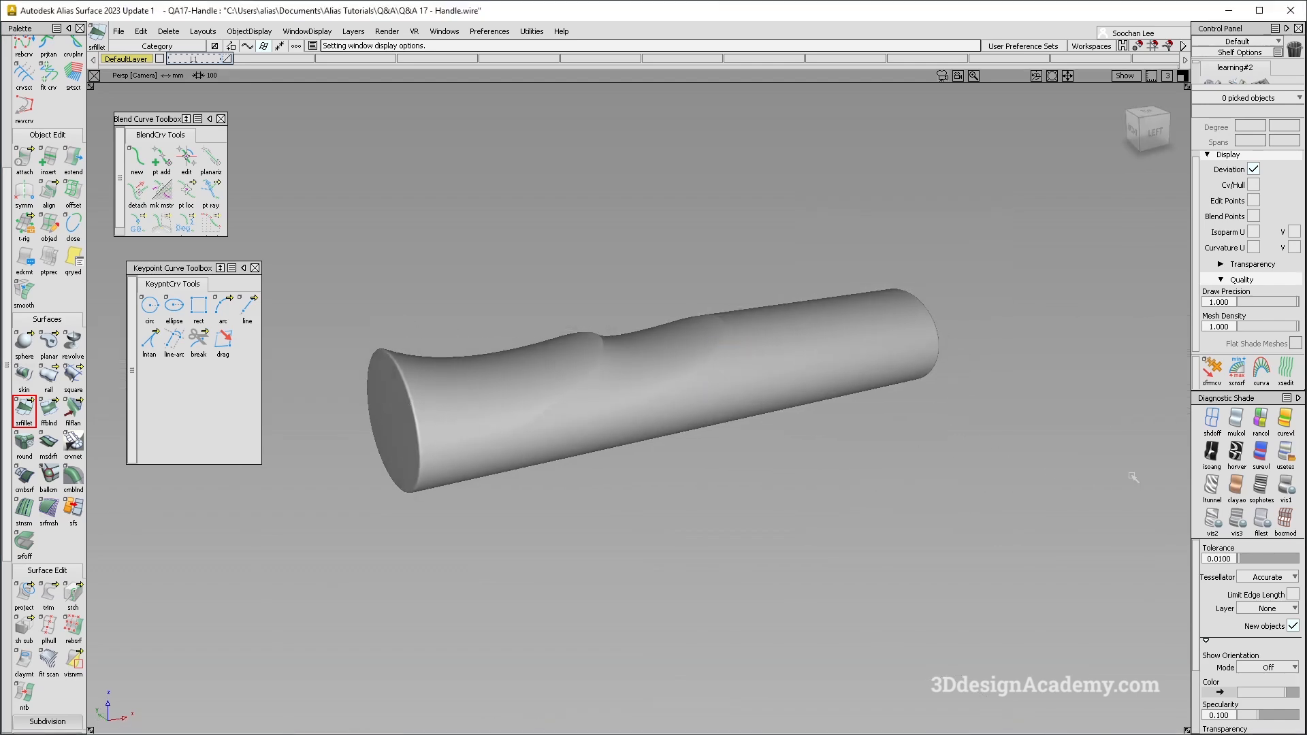
- Reapply the Showroom reflection shading and inspect the highlights over the handle's finger grooves
{"action": "left_click", "coordinate": [1285, 454]}
{"action": "mouse_move", "coordinate": [636, 459]}
{"action": "left_mouse_down", "text": "alt+shift"}
{"action": "mouse_move", "coordinate": [548, 458]}
{"action": "mouse_move", "coordinate": [529, 574]}
{"action": "mouse_move", "coordinate": [584, 563]}
{"action": "mouse_move", "coordinate": [715, 432]}
{"action": "mouse_move", "coordinate": [715, 590]}
{"action": "mouse_move", "coordinate": [737, 724]}
{"action": "mouse_move", "coordinate": [730, 519]}
{"action": "mouse_move", "coordinate": [776, 255]}
{"action": "left_mouse_up", "text": "alt+shift"}
{"action": "mouse_move", "coordinate": [765, 414]}
{"action": "right_mouse_down", "text": "ctrl+shift"}
{"action": "mouse_move", "coordinate": [672, 306]}
{"action": "mouse_move", "coordinate": [753, 316]}
{"action": "right_mouse_up", "text": "ctrl+shift"}
{"action": "left_click_drag", "start_coordinate": [753, 315], "coordinate": [720, 385], "text": "alt+shift"}
- Check the surface continuity along the curved edge between the second finger groove and the straight grip
{"action": "scroll", "coordinate": [3, 663], "scroll_direction": "down", "scroll_amount": 5}
{"action": "left_click", "coordinate": [24, 676]}
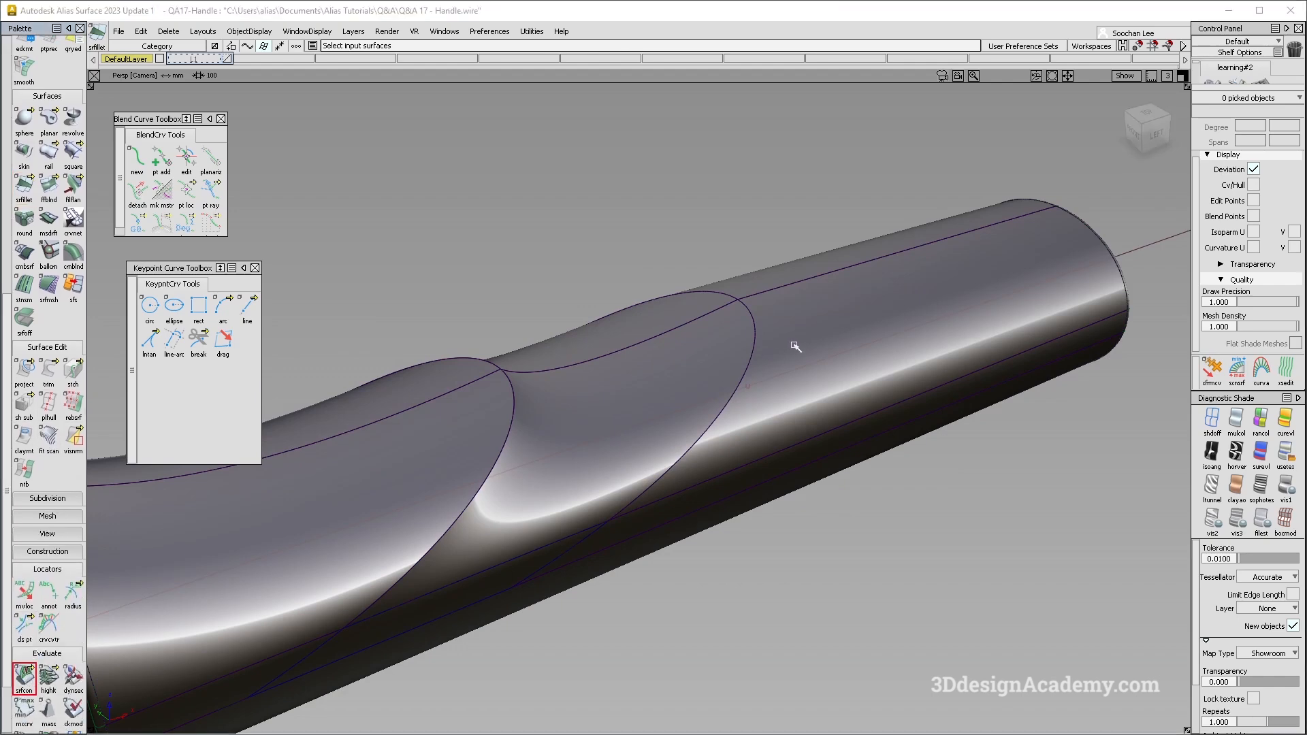
{"action": "left_click", "coordinate": [754, 344]}
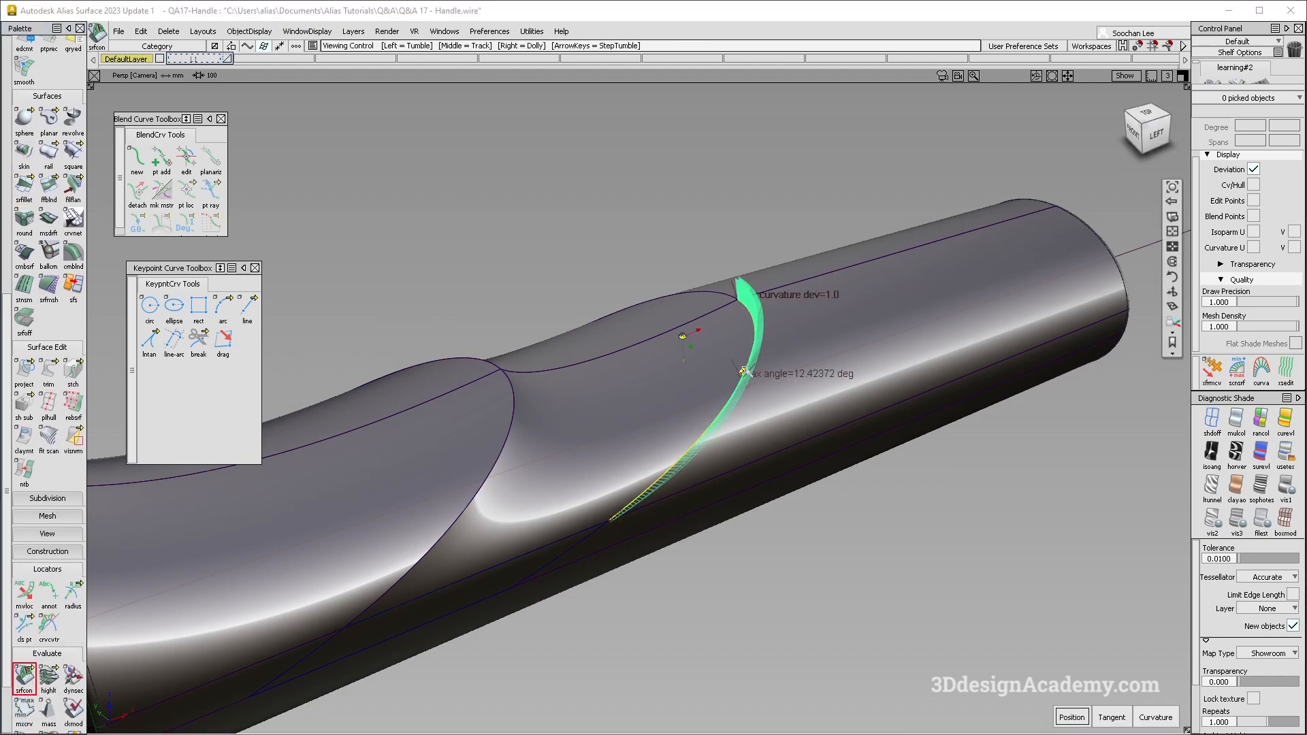
{"action": "right_click_drag", "start_coordinate": [691, 333], "coordinate": [718, 368], "text": "alt+shift"}
{"action": "left_click_drag", "start_coordinate": [718, 368], "coordinate": [807, 318], "text": "alt+shift"}
{"action": "right_click_drag", "start_coordinate": [807, 317], "coordinate": [807, 361], "text": "alt+shift"}
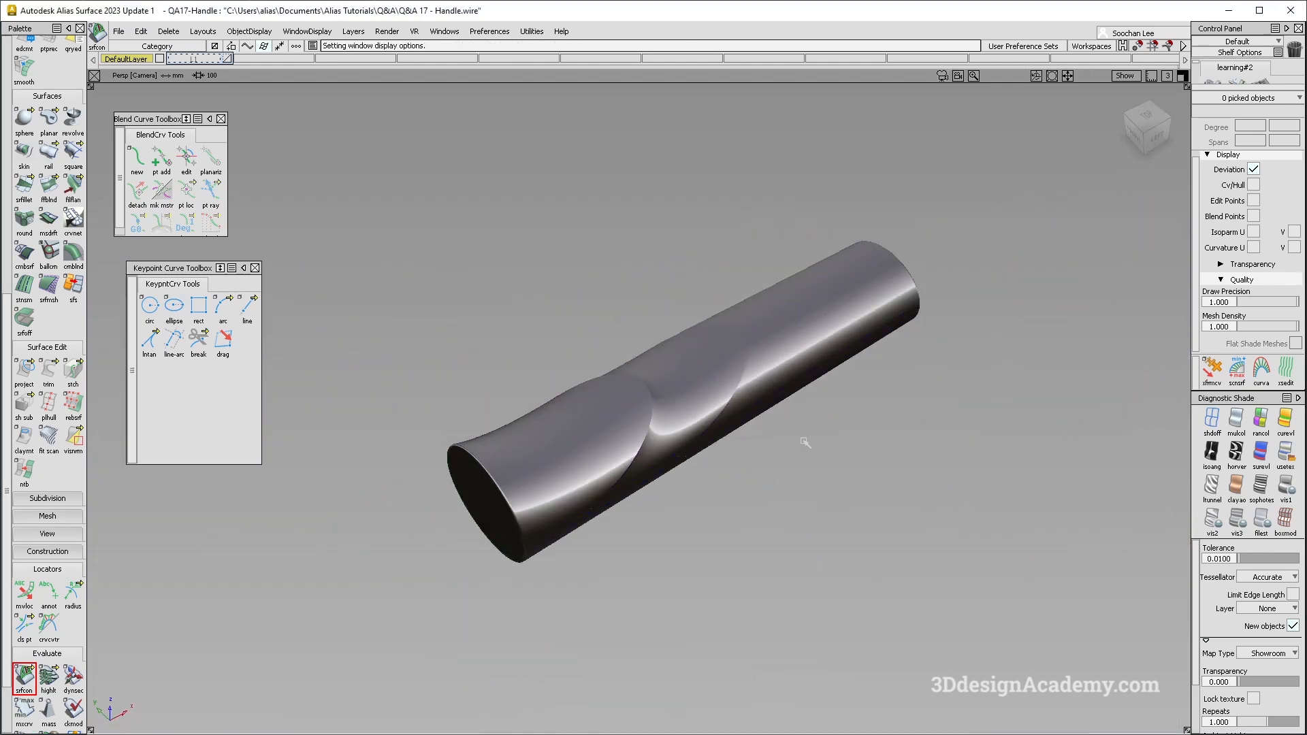
{"action": "mouse_move", "coordinate": [805, 442]}
{"action": "left_mouse_down", "text": "alt+shift"}
{"action": "mouse_move", "coordinate": [586, 318]}
{"action": "mouse_move", "coordinate": [555, 243]}
{"action": "mouse_move", "coordinate": [787, 335]}
{"action": "mouse_move", "coordinate": [843, 436]}
{"action": "left_mouse_up", "text": "alt+shift"}
{"action": "right_click_drag", "start_coordinate": [845, 439], "coordinate": [753, 383], "text": "ctrl+shift"}
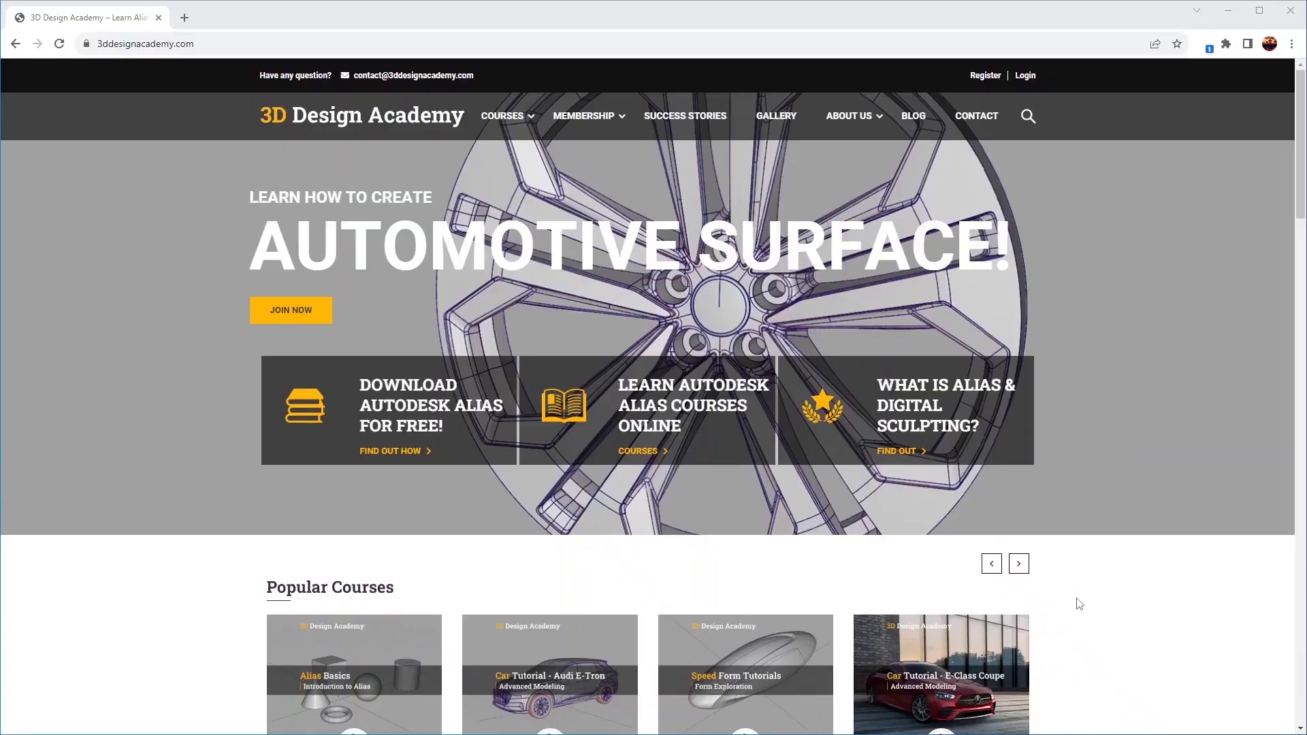
- In the web browser, look through the 3D Design Academy course list and the Lamborghini Aventador car tutorial's overview and curriculum
{"action": "scroll", "coordinate": [1076, 604], "scroll_direction": "down", "scroll_amount": 4}
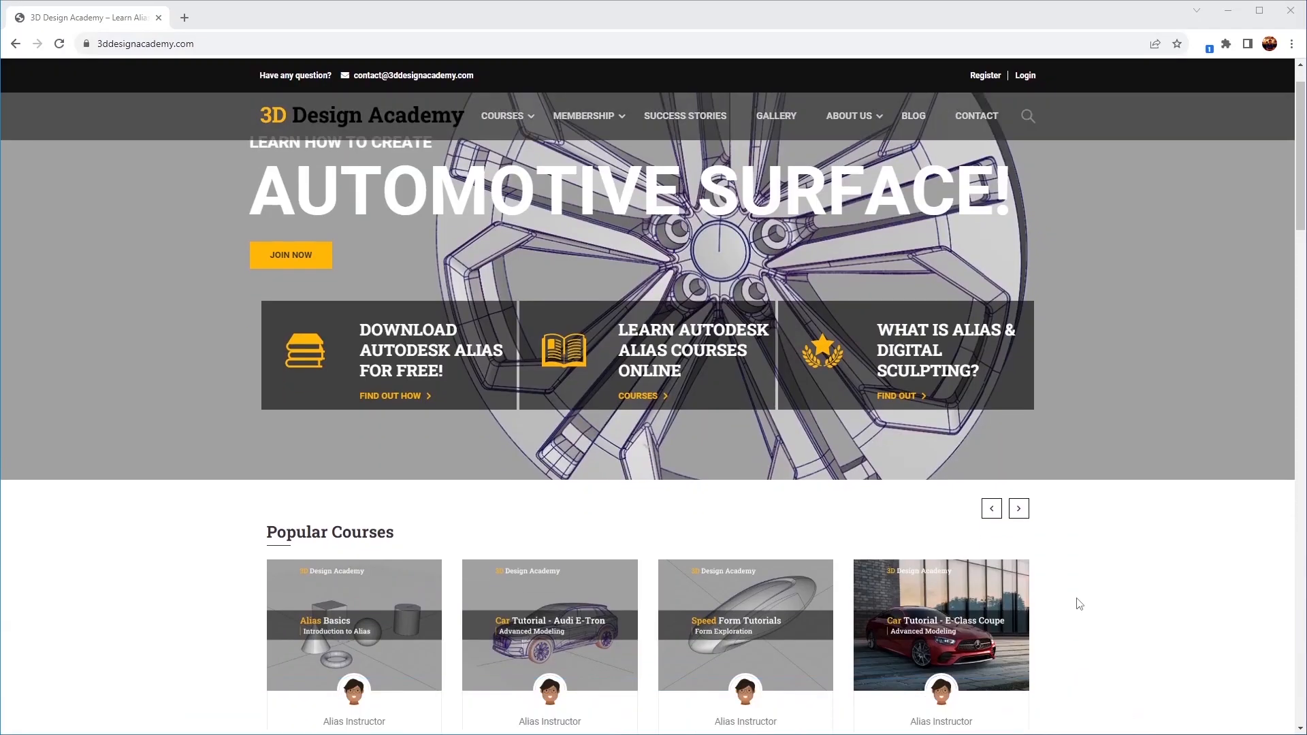
{"action": "scroll", "coordinate": [1076, 604], "scroll_direction": "down", "scroll_amount": 5}
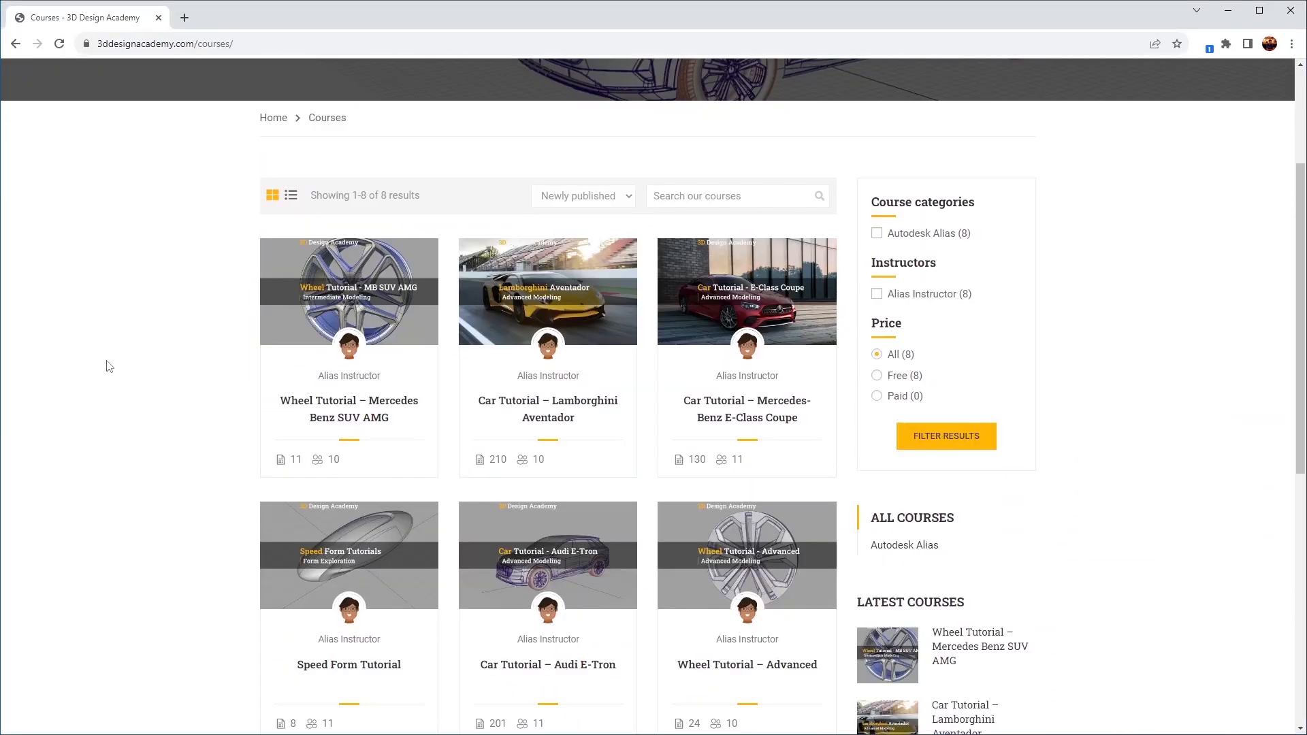
{"action": "scroll", "coordinate": [117, 366], "scroll_direction": "down", "scroll_amount": 5}
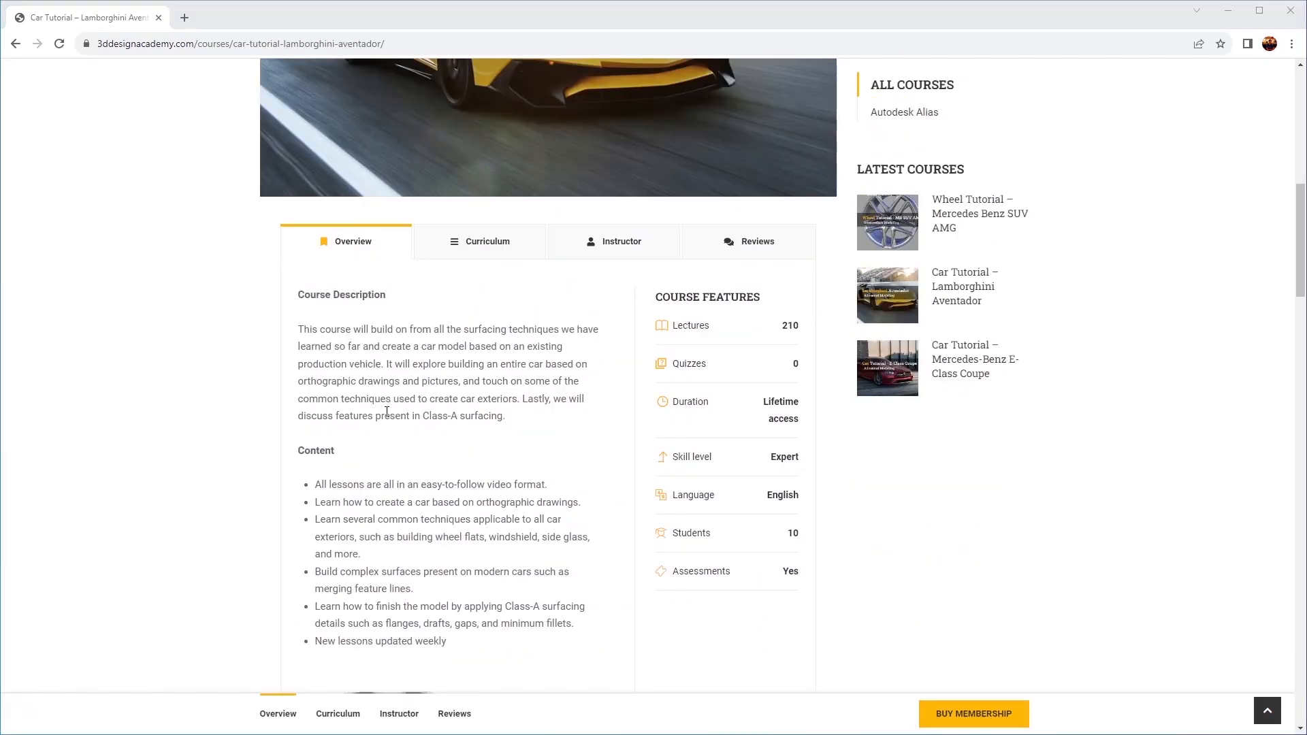
{"action": "left_click", "coordinate": [500, 244]}
{"action": "scroll", "coordinate": [509, 320], "scroll_direction": "down", "scroll_amount": 10}
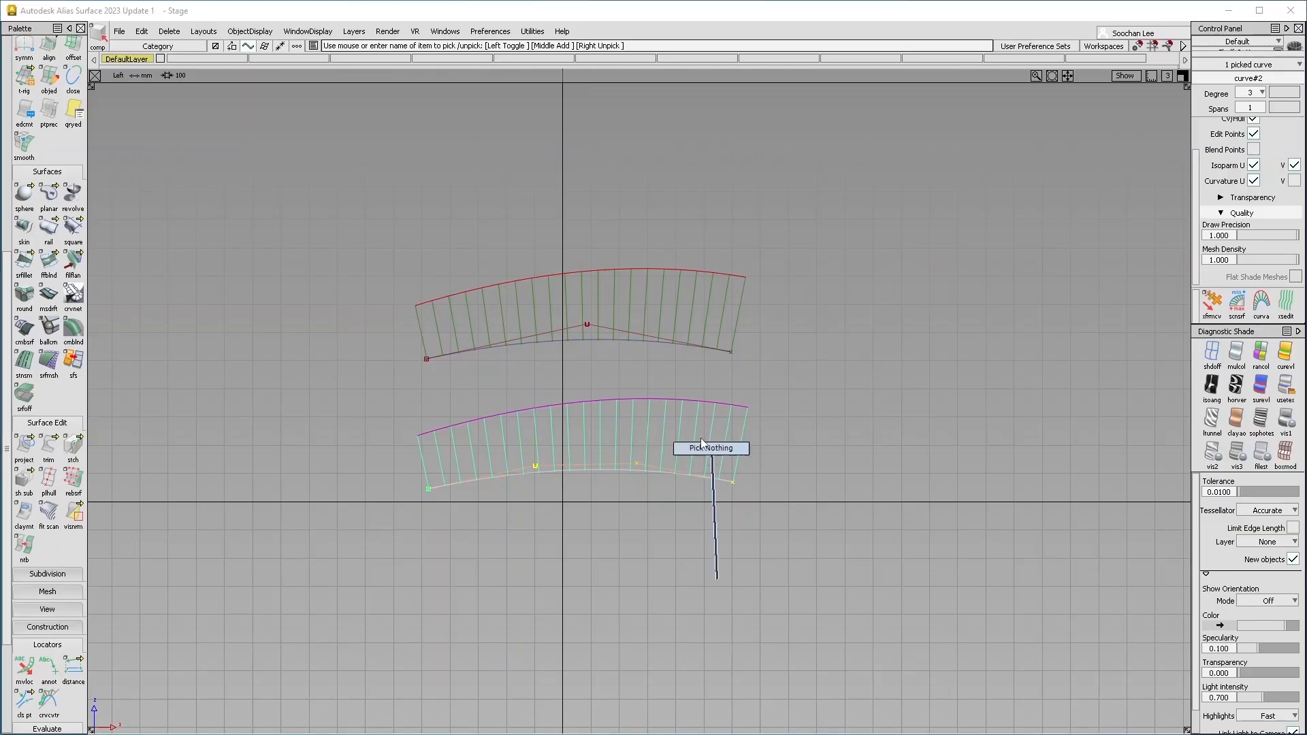
{"action": "left_click", "coordinate": [586, 323]}
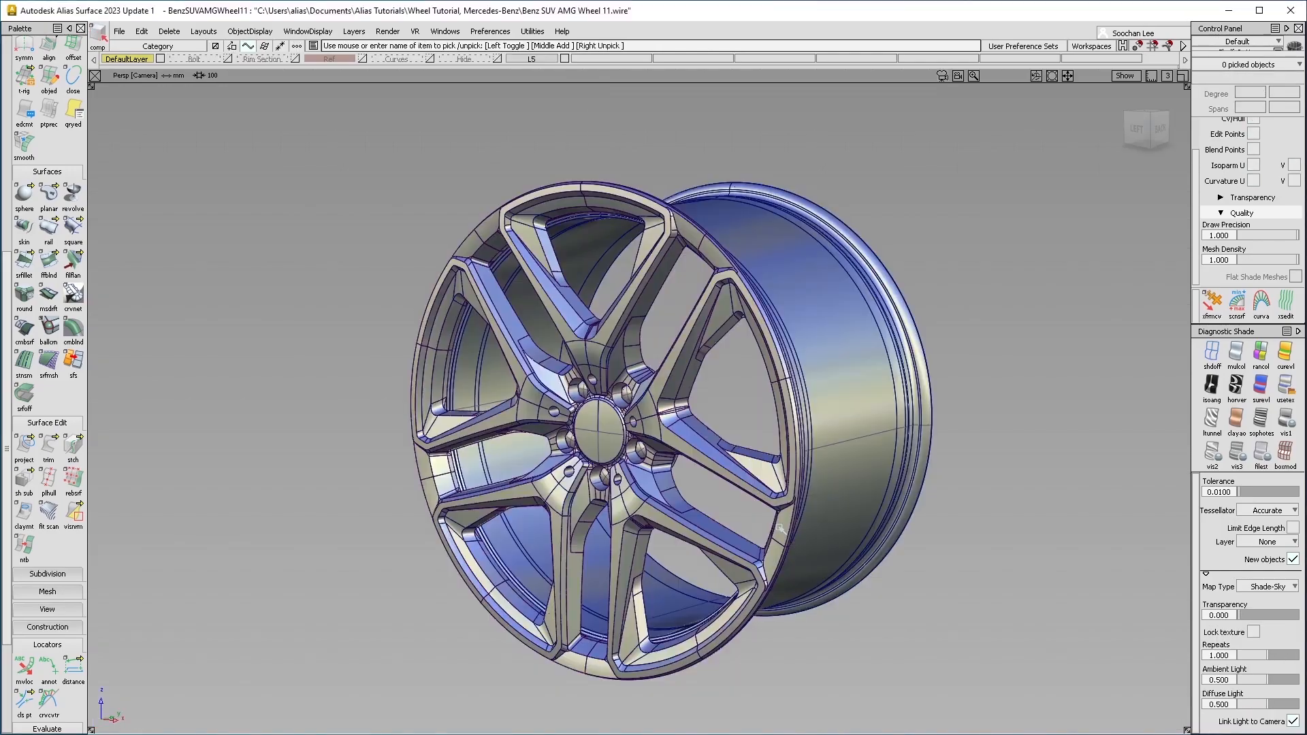
{"action": "left_click_drag", "start_coordinate": [743, 489], "coordinate": [698, 424], "text": "alt+shift"}
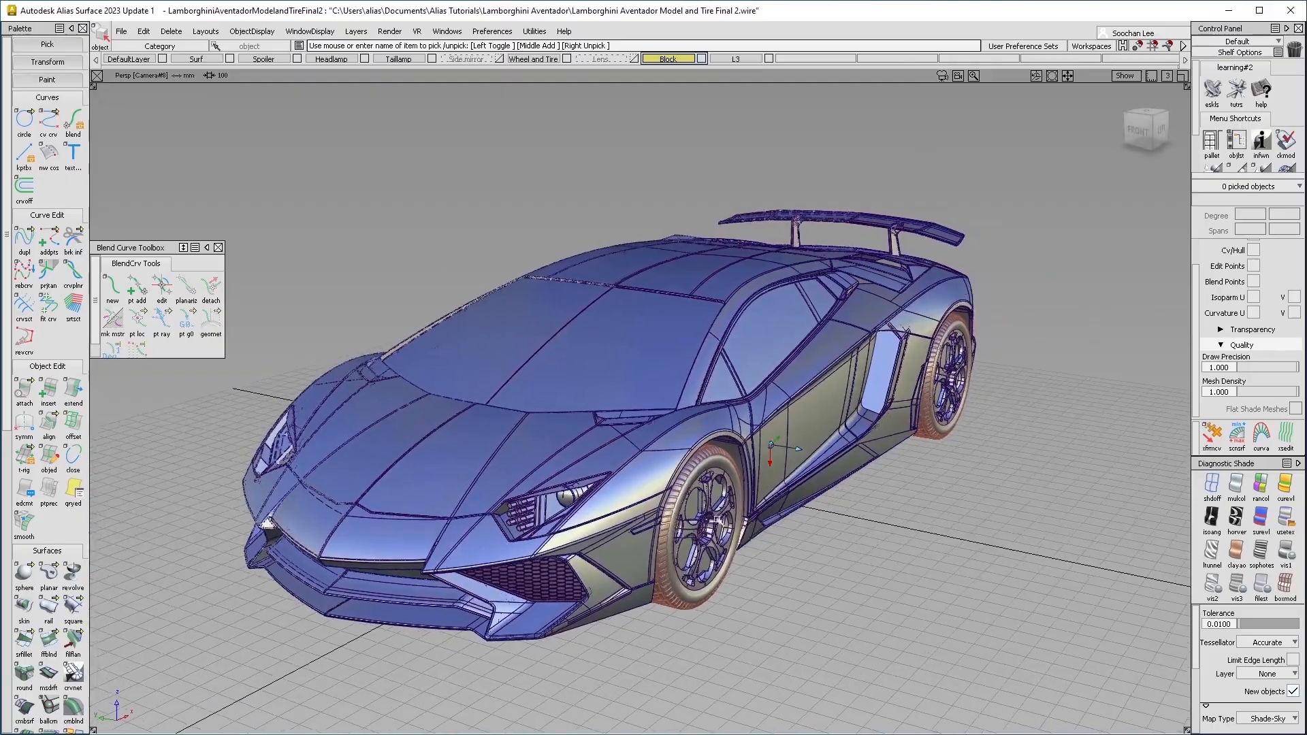
{"action": "left_click_drag", "start_coordinate": [735, 497], "coordinate": [903, 487], "text": "alt+shift"}
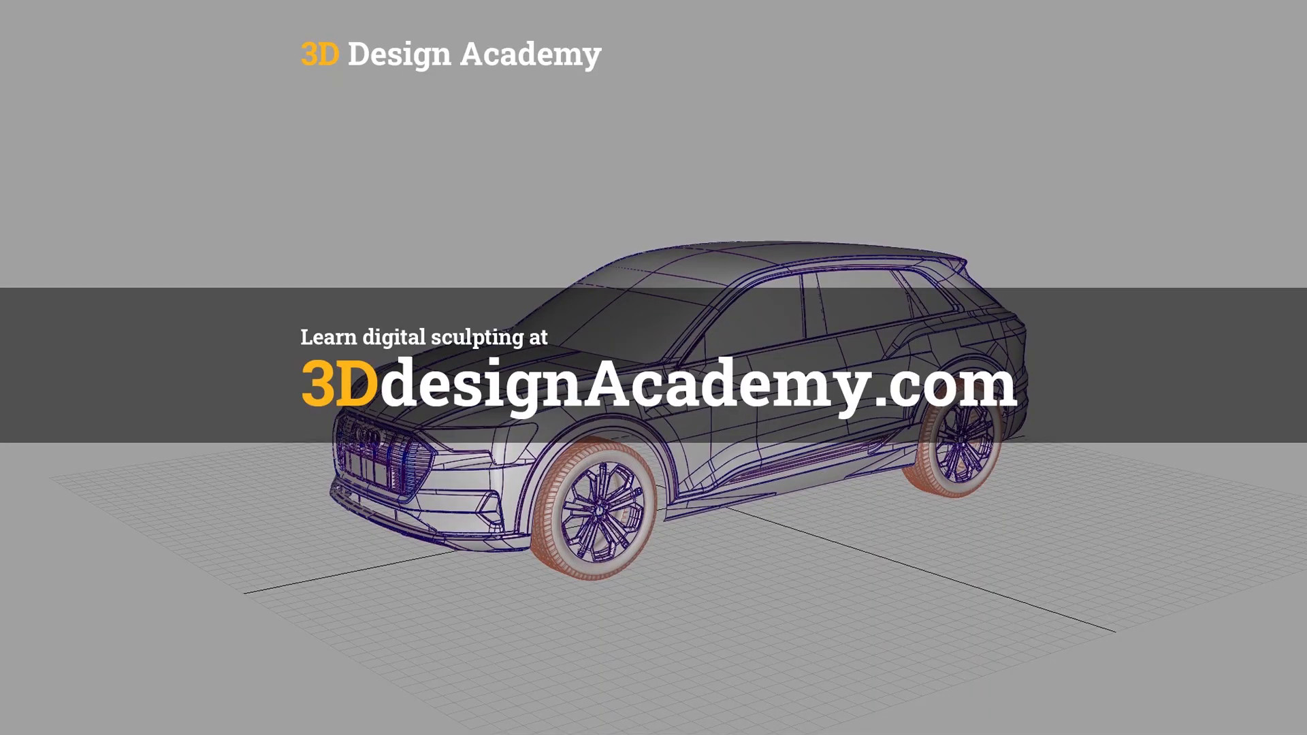